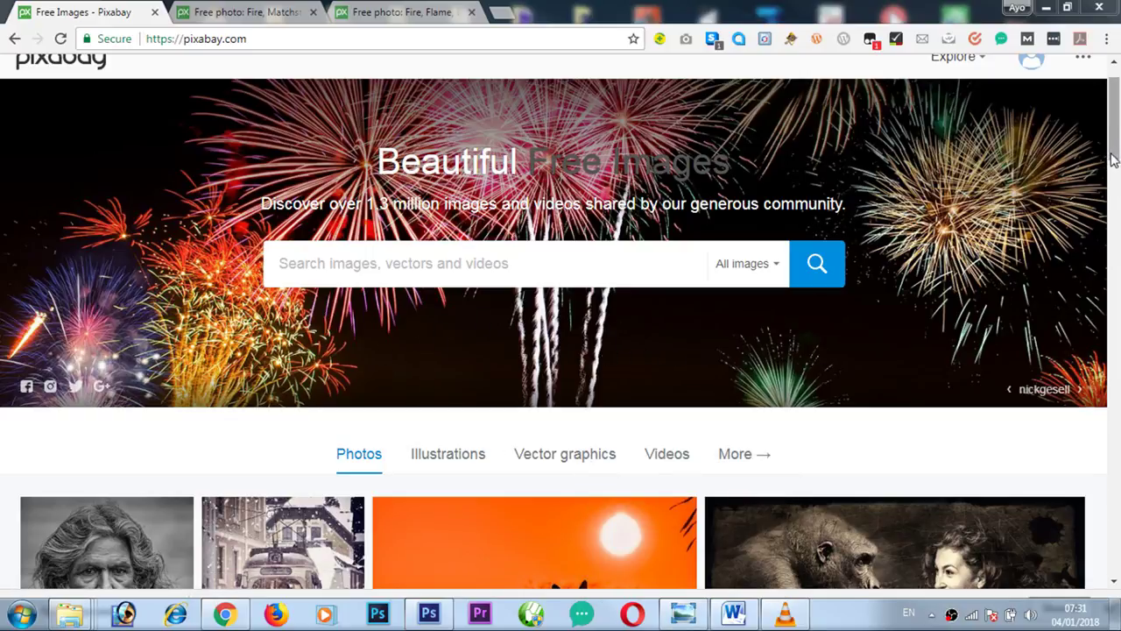
Browse the gallery of free photos on the Pixabay home page.
click(625, 263)
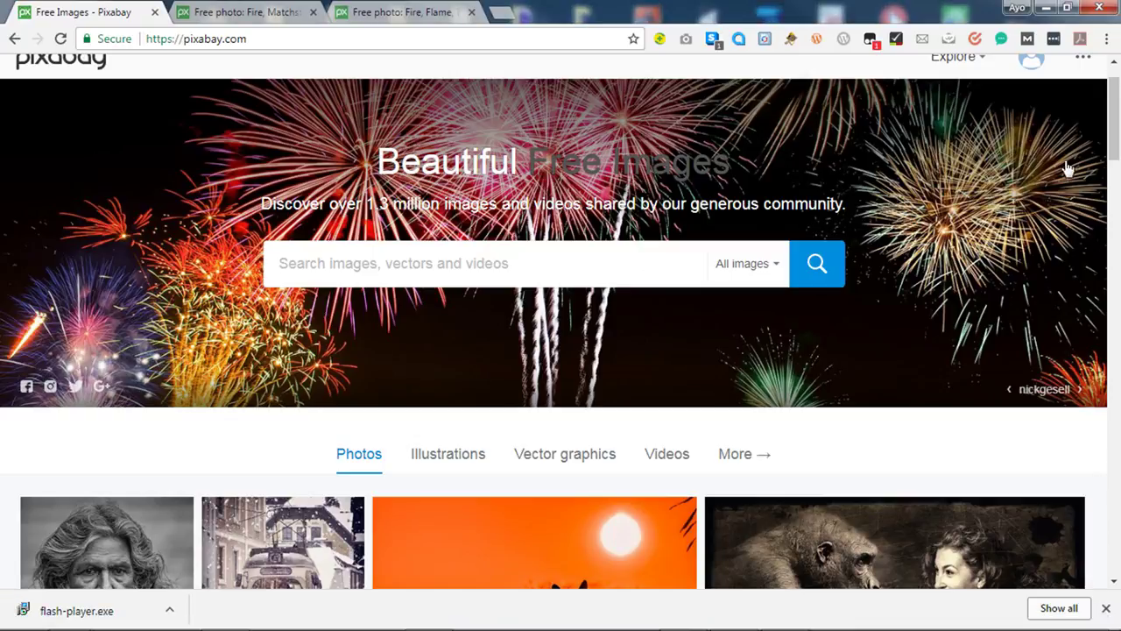
scroll(1113, 149, down, 4)
scroll(1113, 153, down, 9)
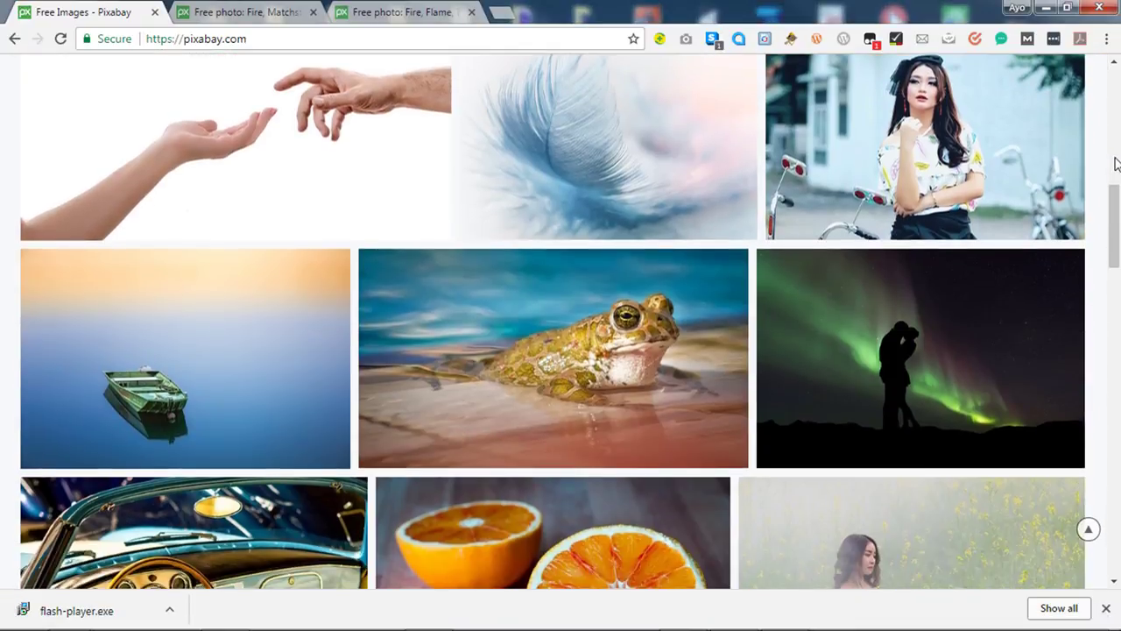
scroll(1116, 164, down, 4)
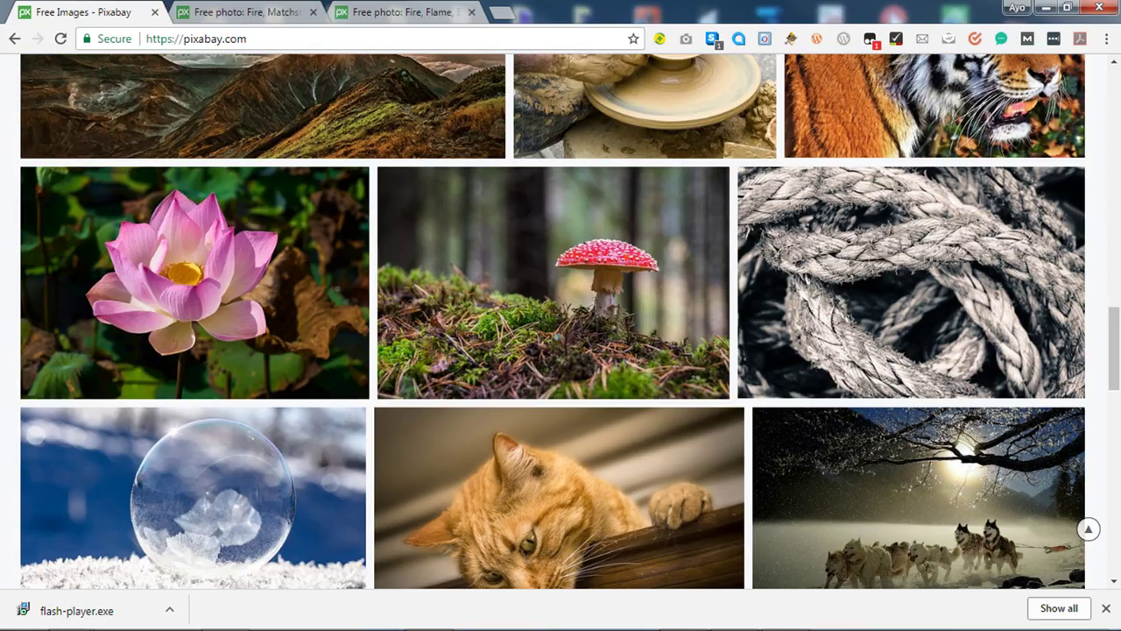
scroll(1109, 337, down, 7)
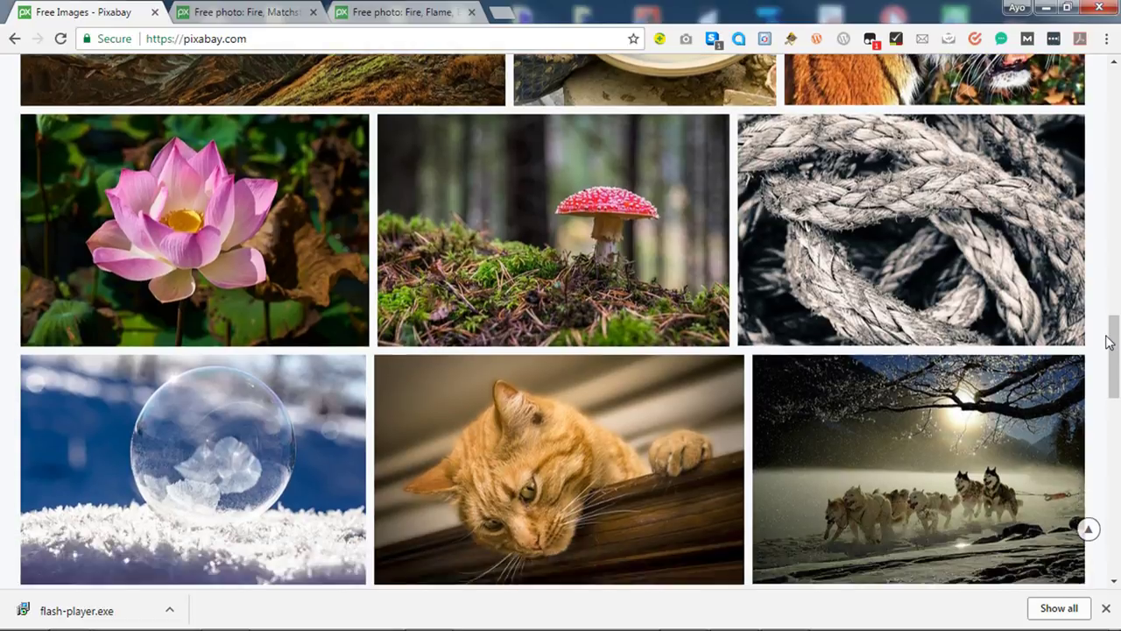
scroll(1109, 348, up, 20)
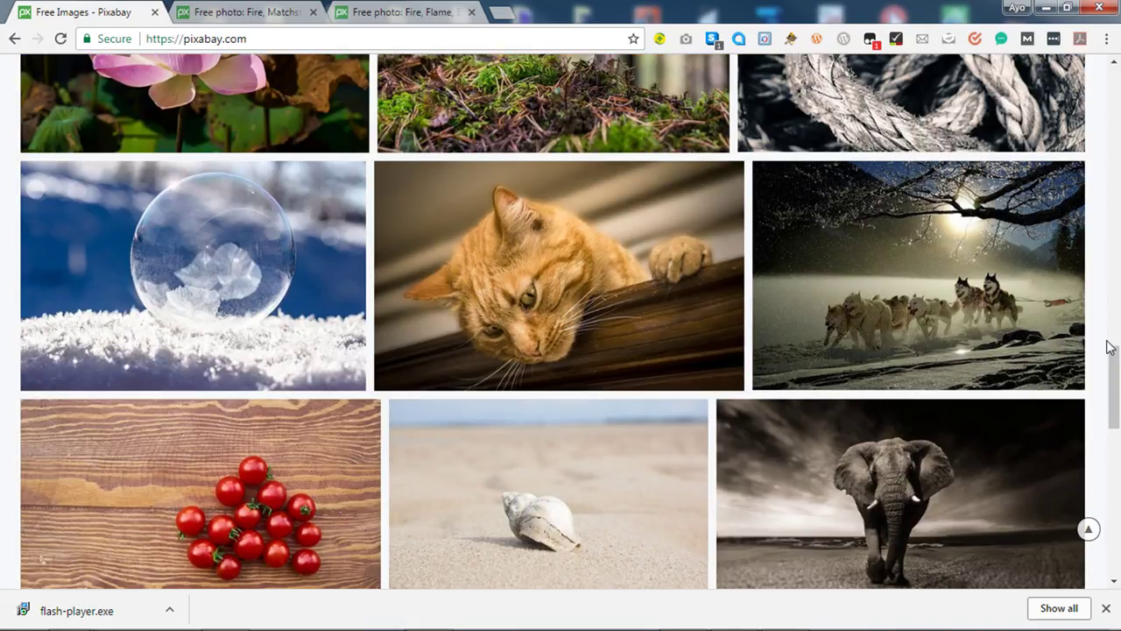
scroll(1109, 347, up, 3)
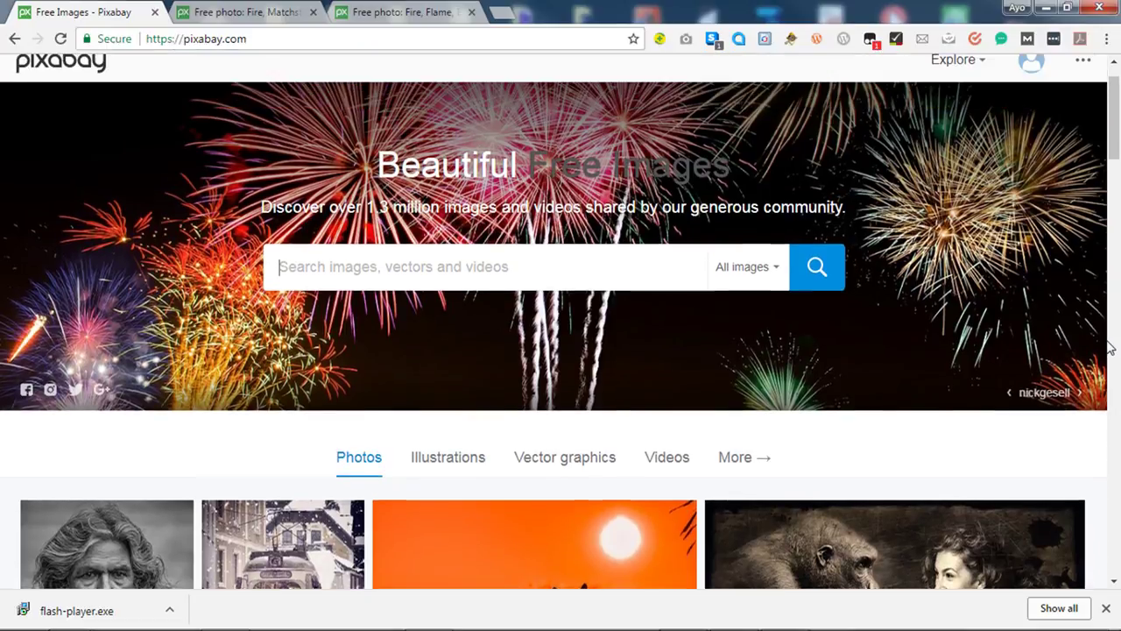
Examine the burning matchstick house photo page and the night bonfire photo page on Pixabay.
click(249, 12)
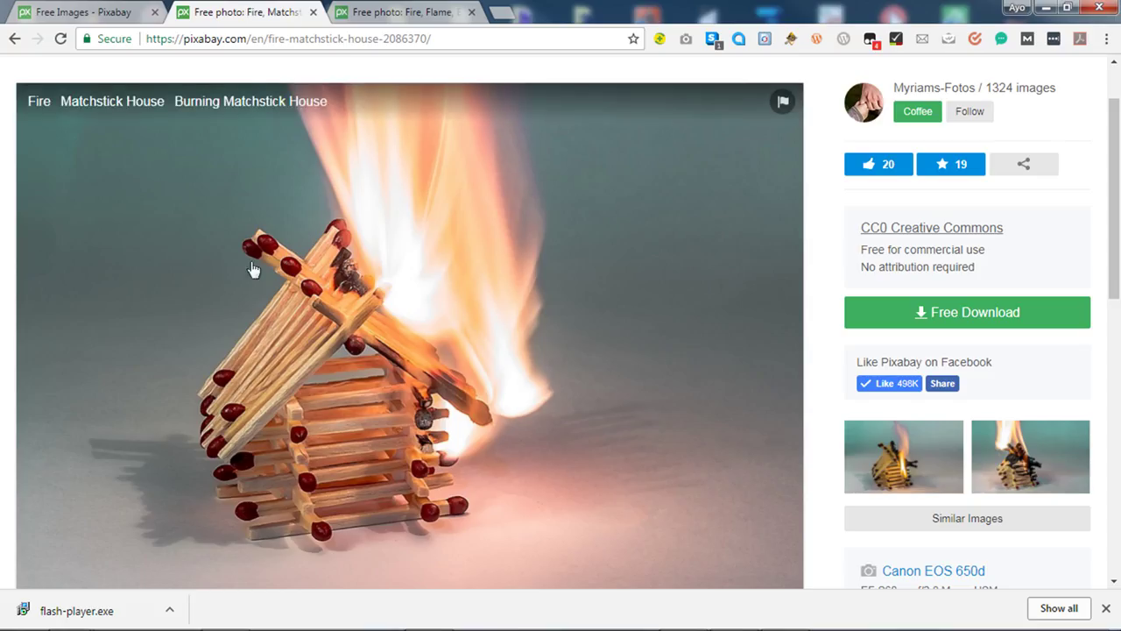
click(430, 17)
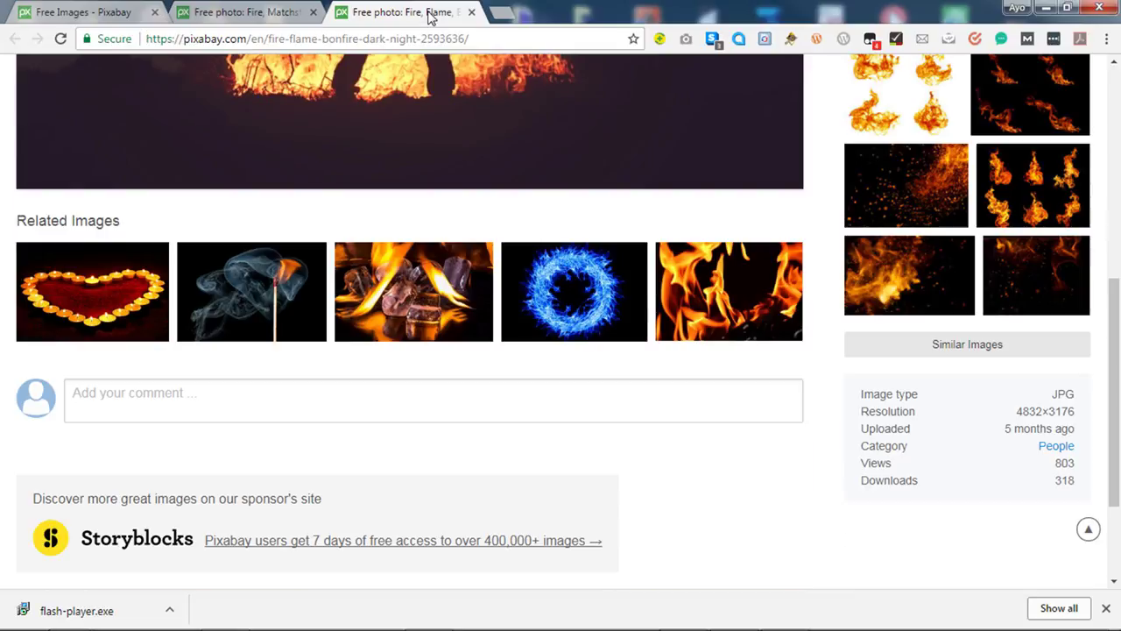
scroll(573, 200, up, 10)
scroll(575, 207, up, 1)
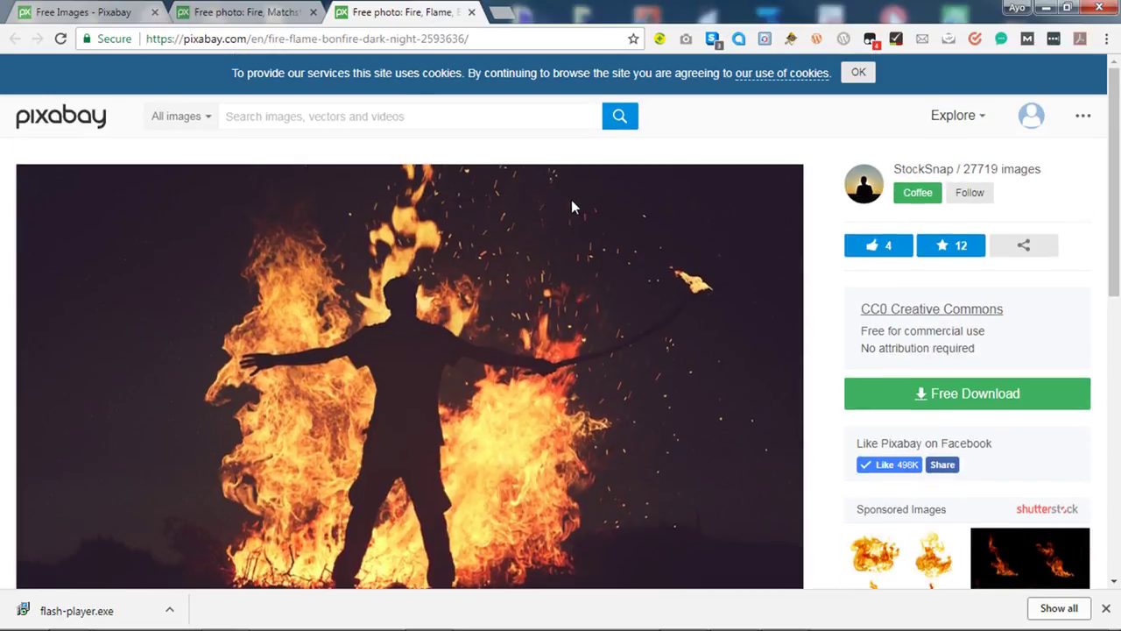
Download the burning matchstick house photo from Pixabay as a 5184×3352 JPG and view it in Windows Photo Viewer.
click(262, 13)
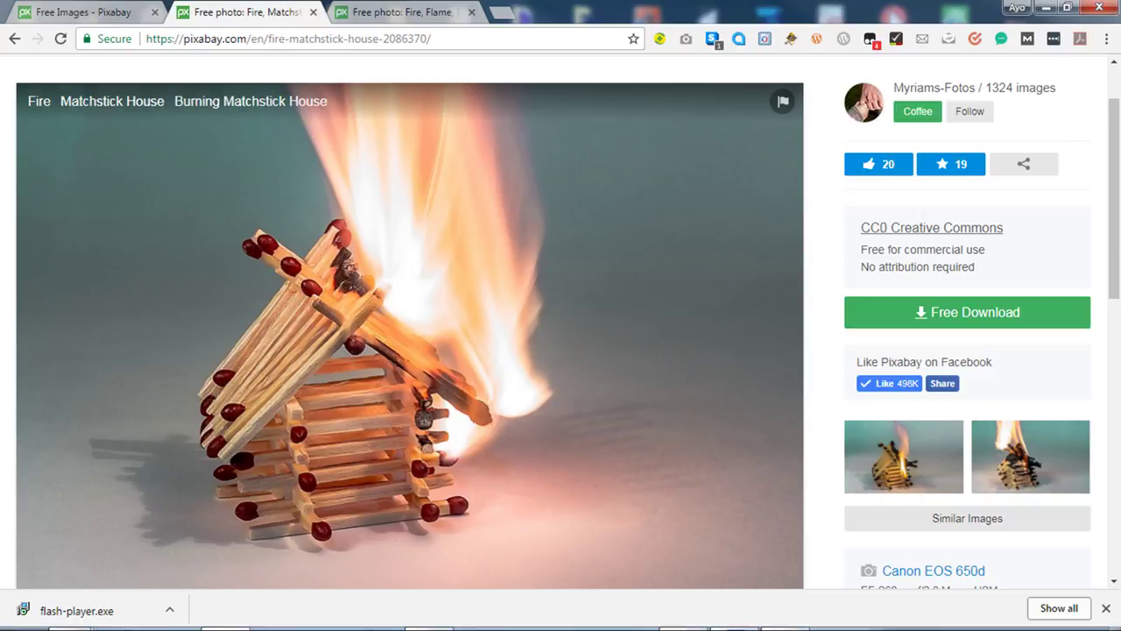
mouse_move(482, 628)
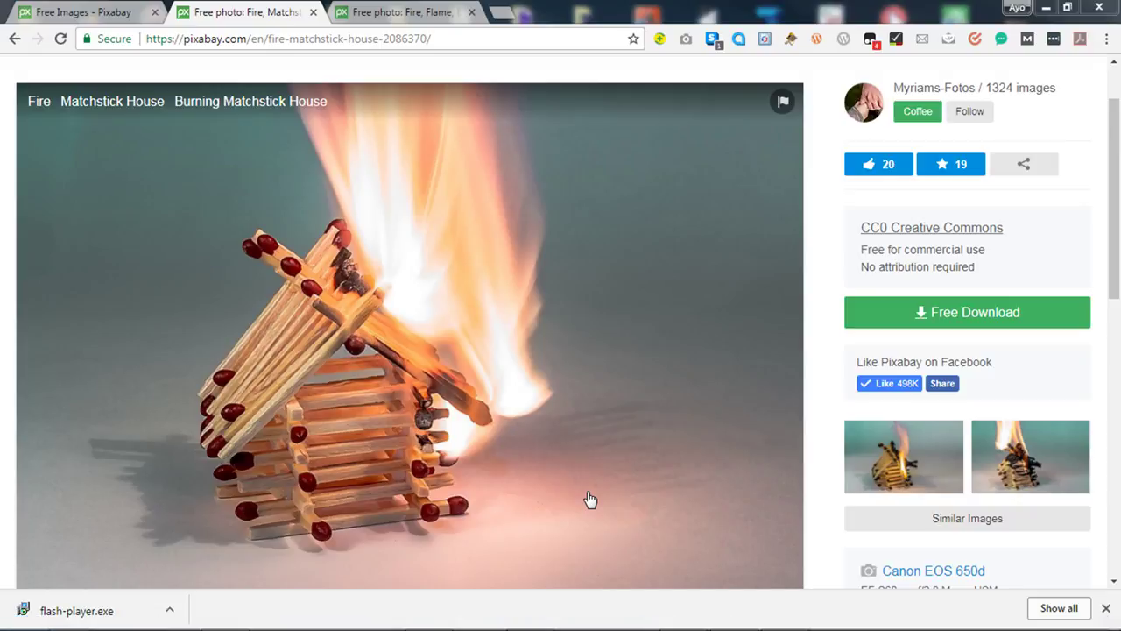
click(920, 320)
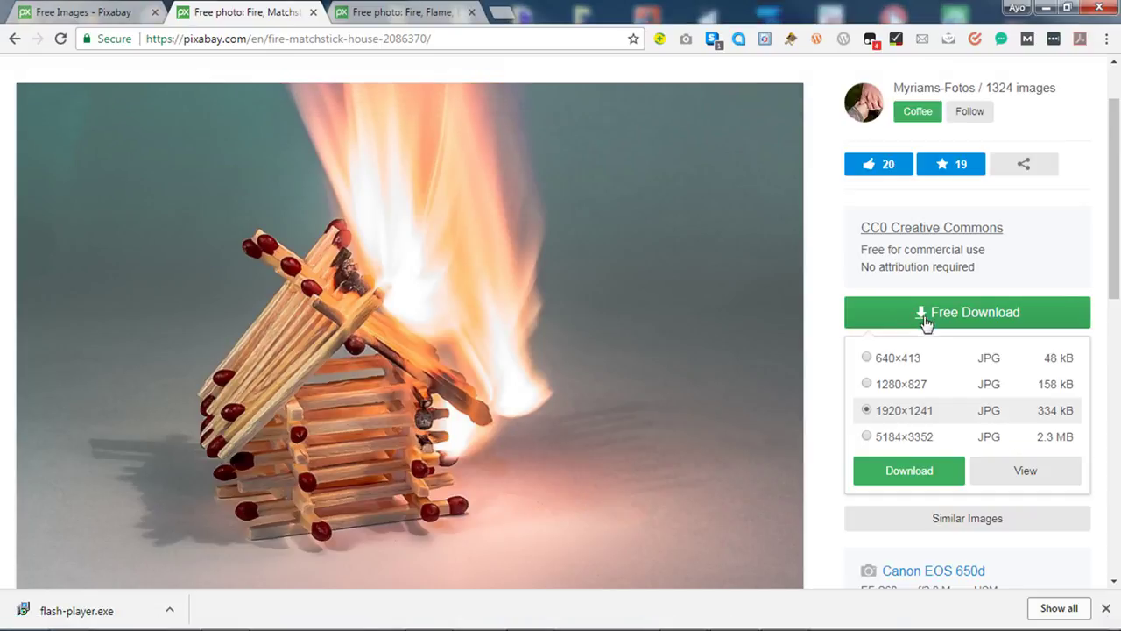
click(911, 440)
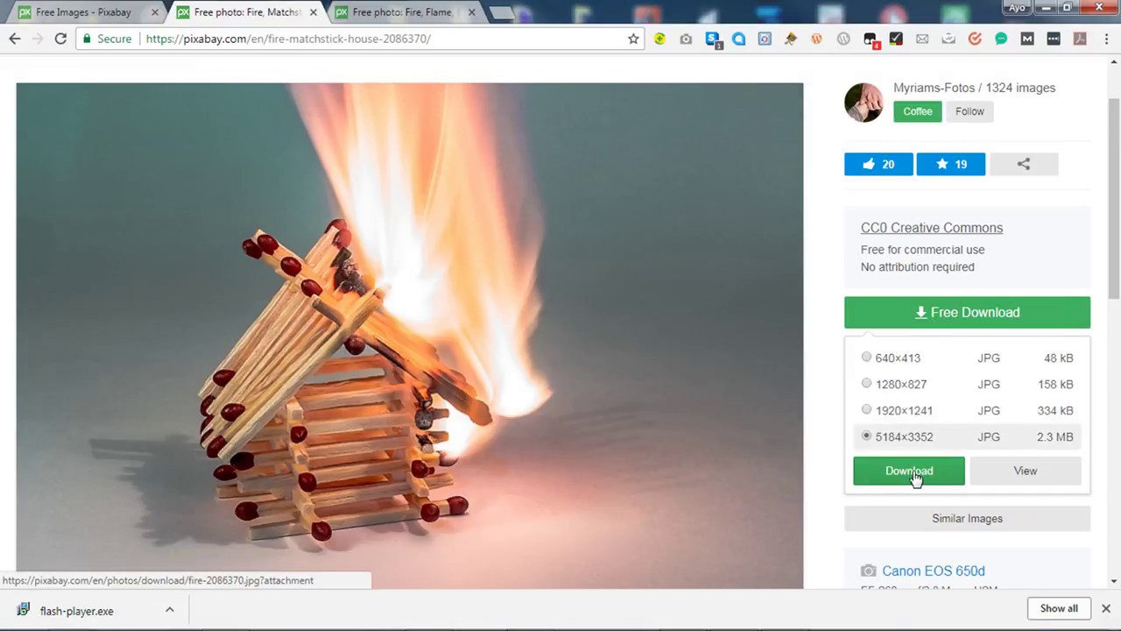
click(915, 473)
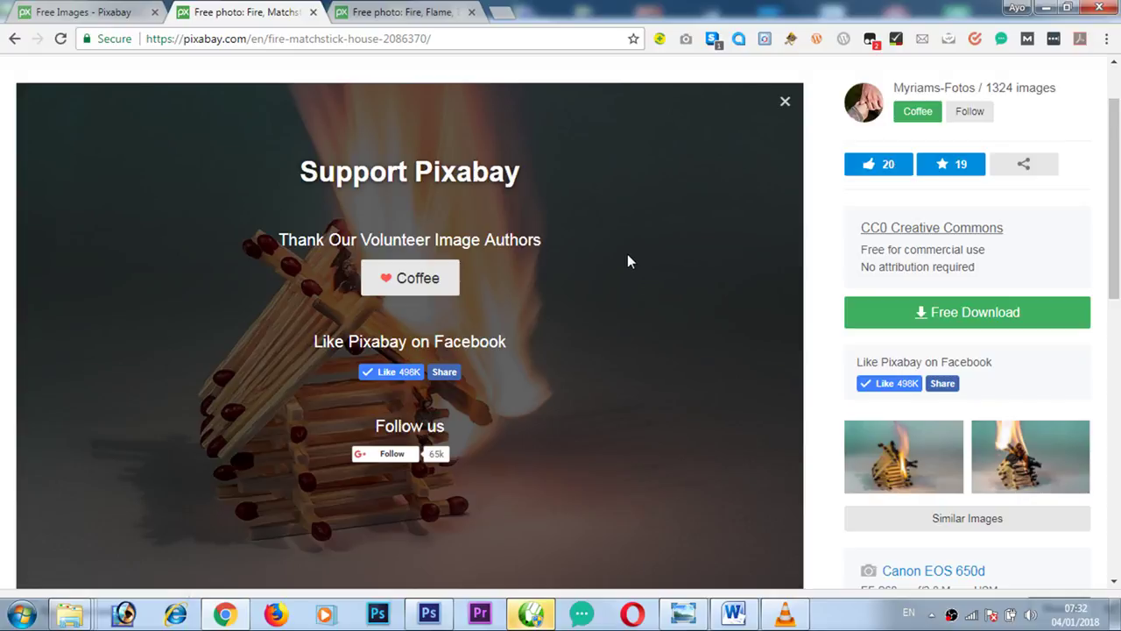
click(683, 612)
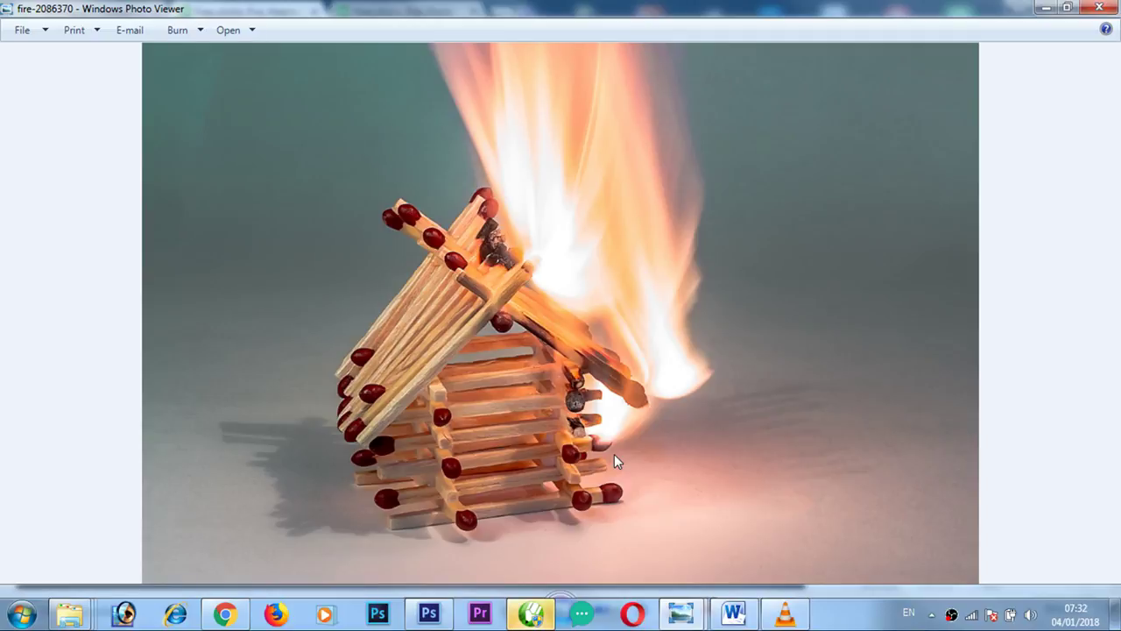
right_click(492, 351)
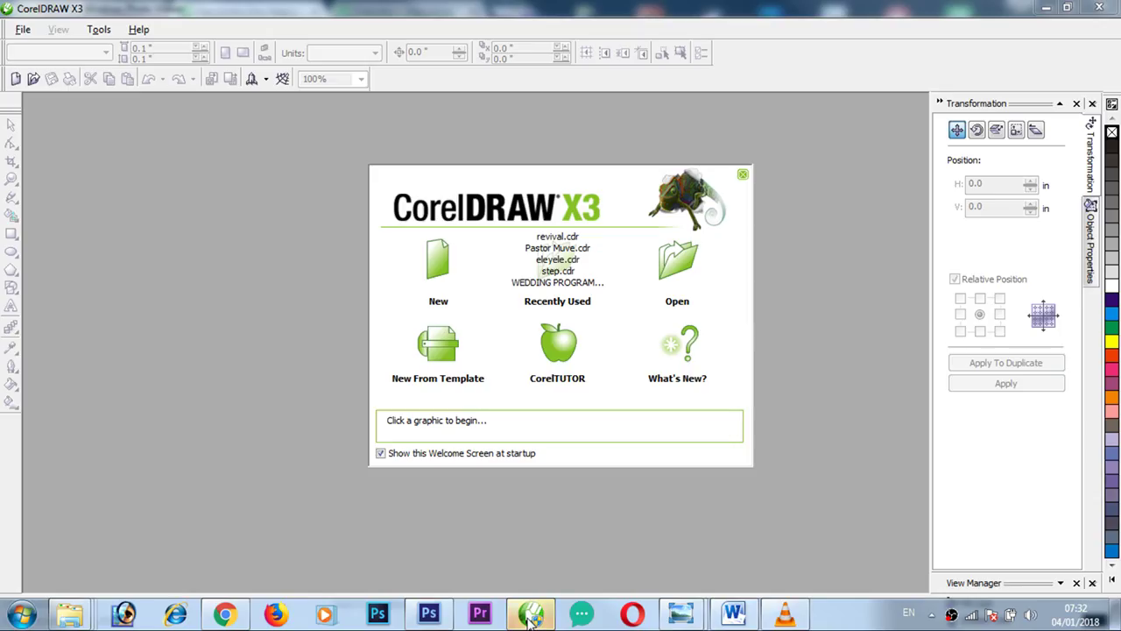
Create a new blank CorelDRAW document in landscape orientation with pixels as the drawing units.
click(434, 267)
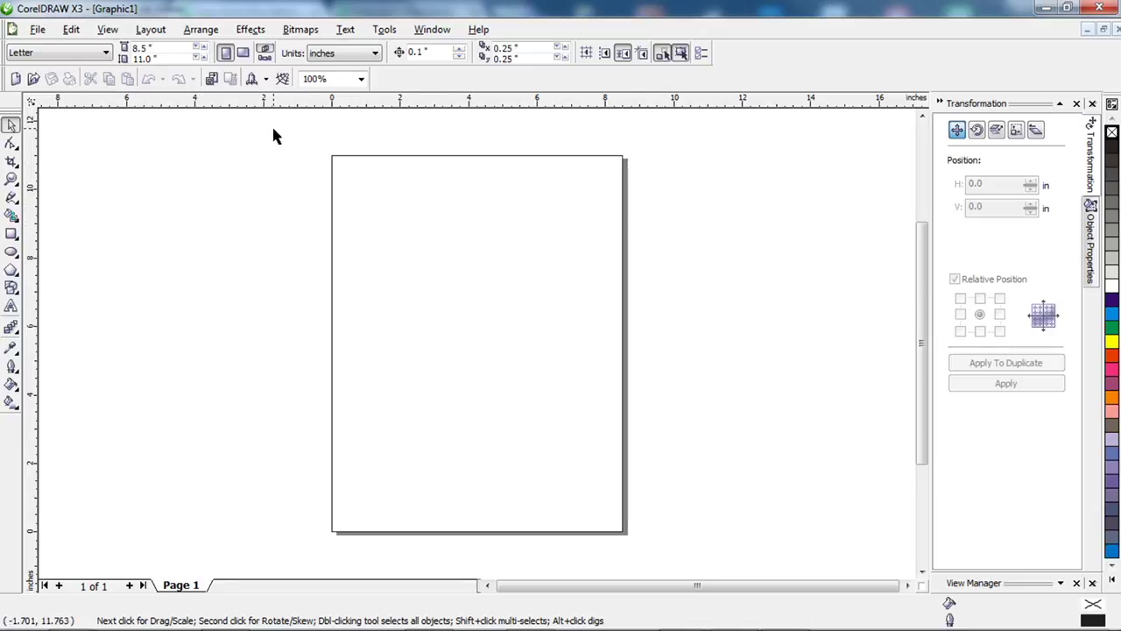
click(242, 53)
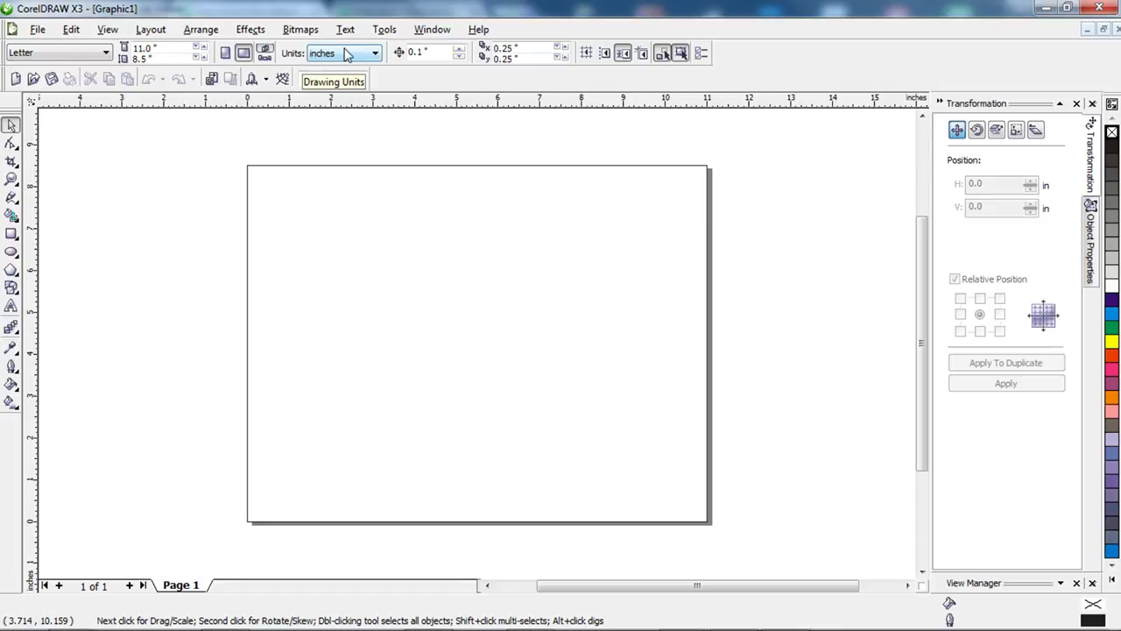
click(346, 57)
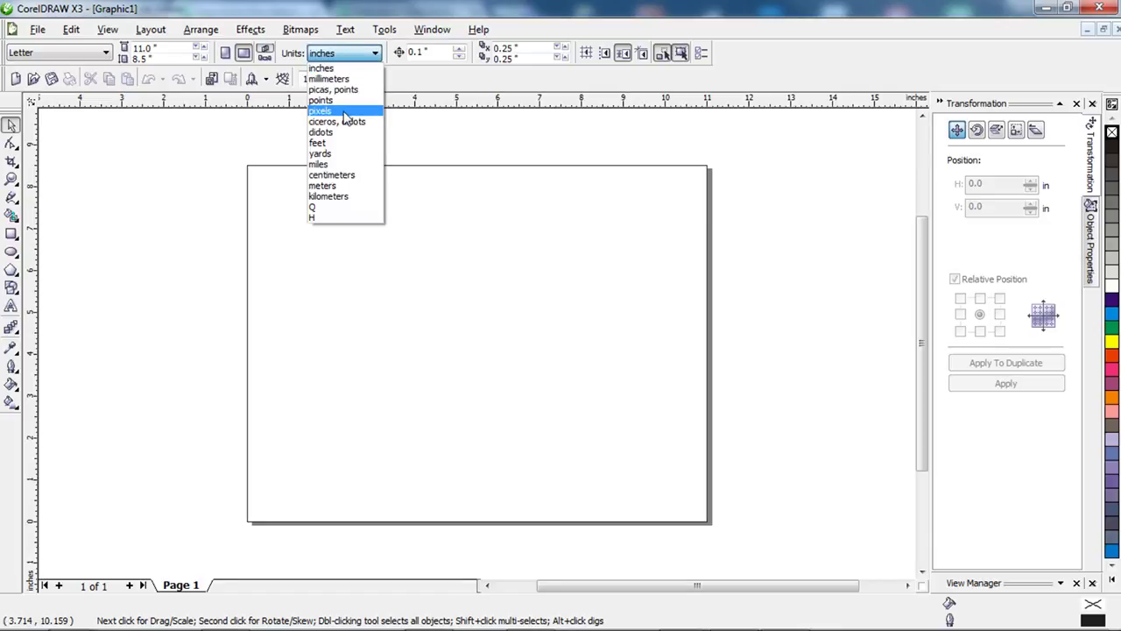
click(321, 111)
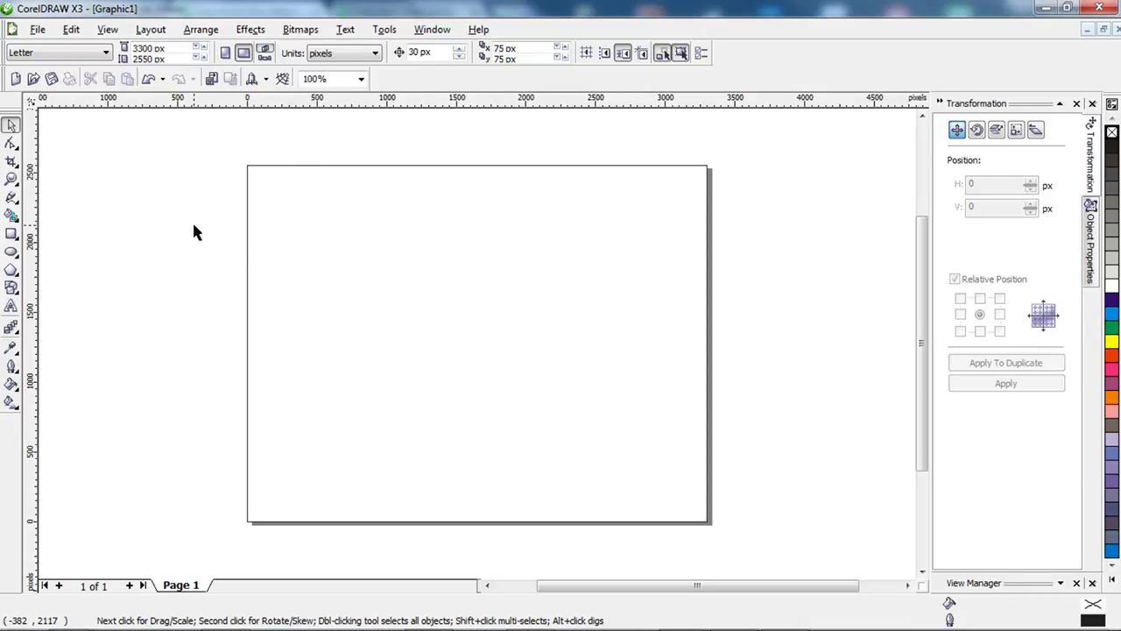
Set the page size to 1600 px wide by 600 px high.
drag(173, 48, 127, 50)
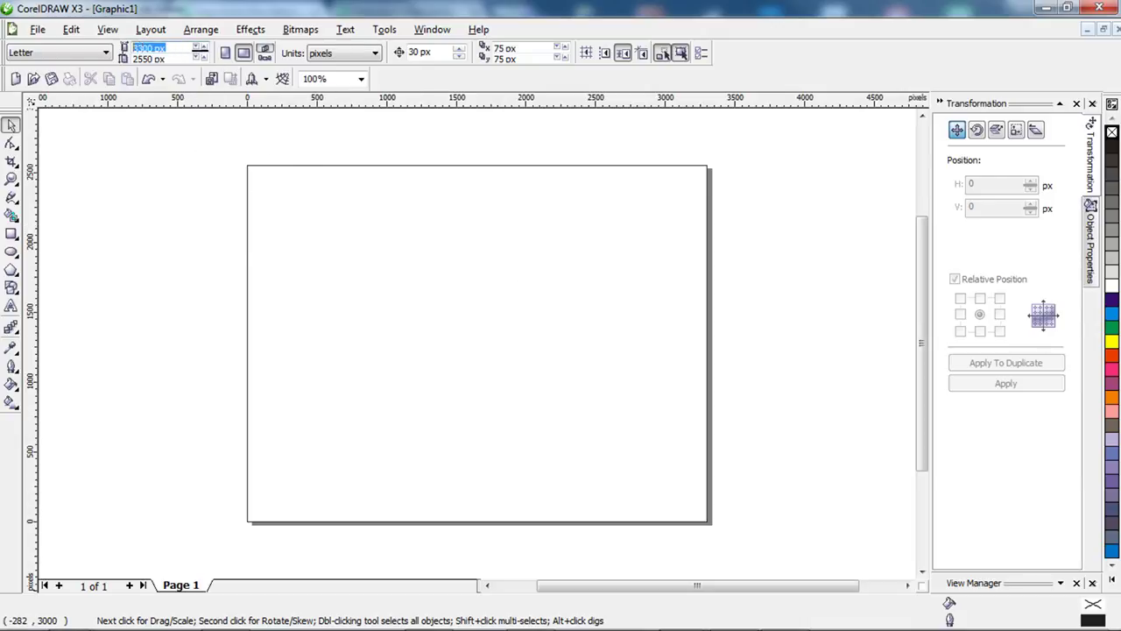
text(160)
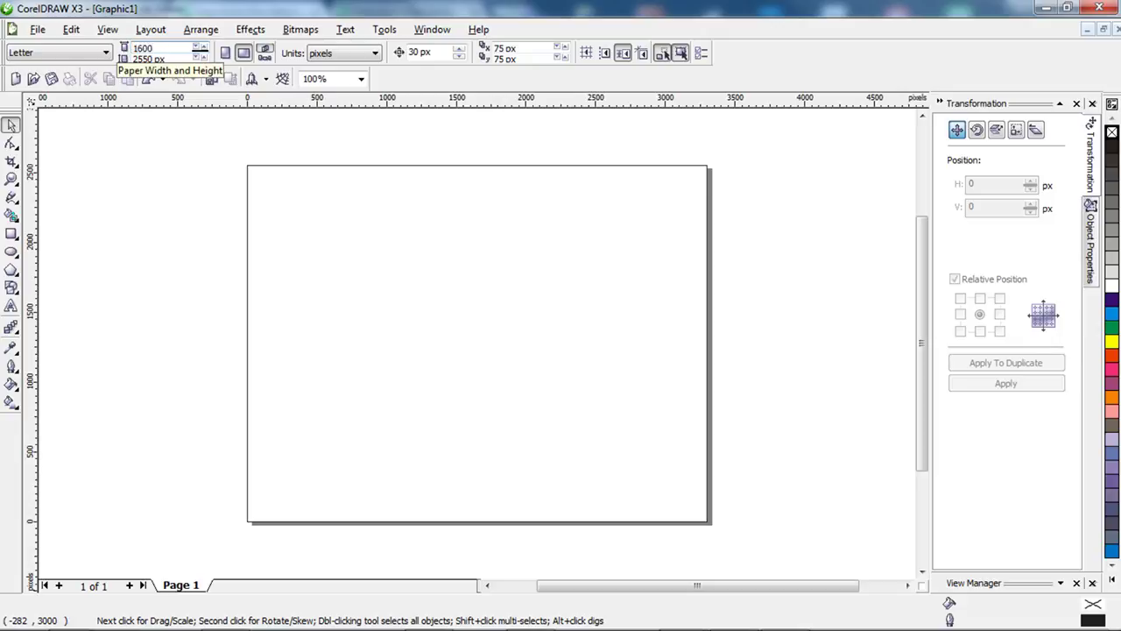
text(0600)
key(BackSpace)
key(BackSpace)
key(Tab)
text(60)
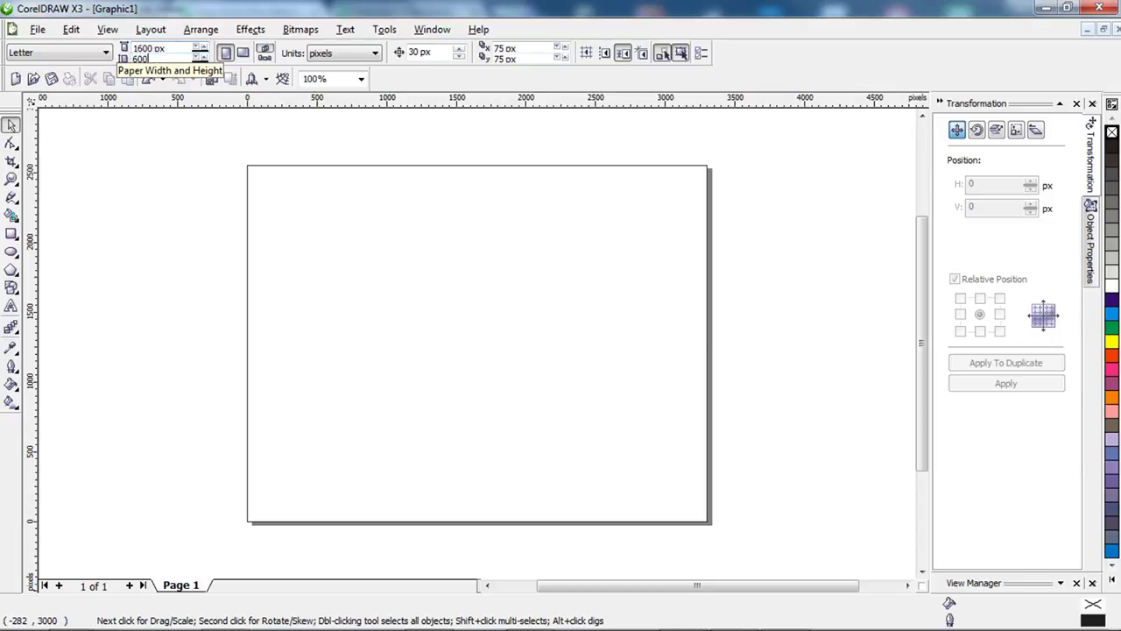
text(0)
key(Return)
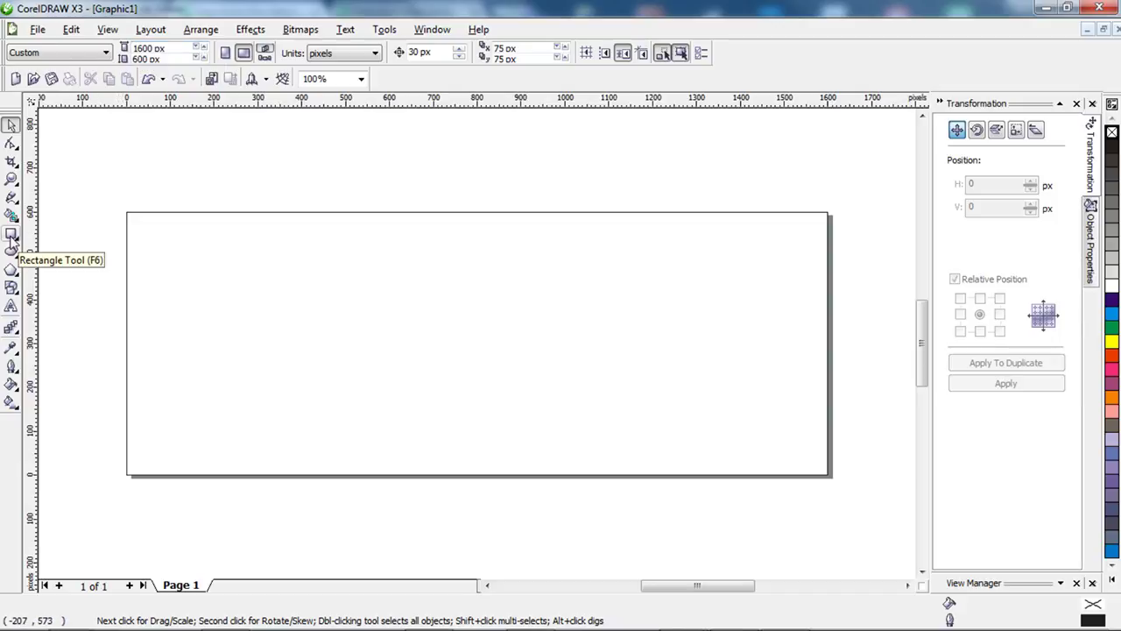
Add a rectangle that exactly matches the 1600 × 600 px page frame.
double_click(12, 235)
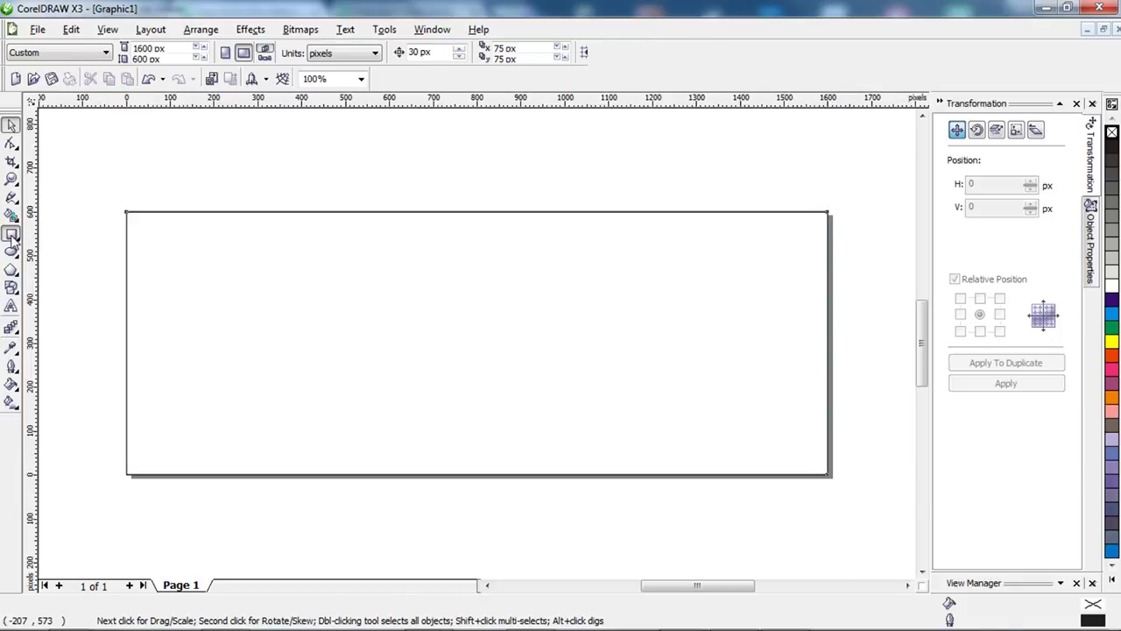
click(12, 126)
Try moving the page-sized rectangle away from the page frame twice, undoing each move, and deselect it.
drag(386, 323, 400, 276)
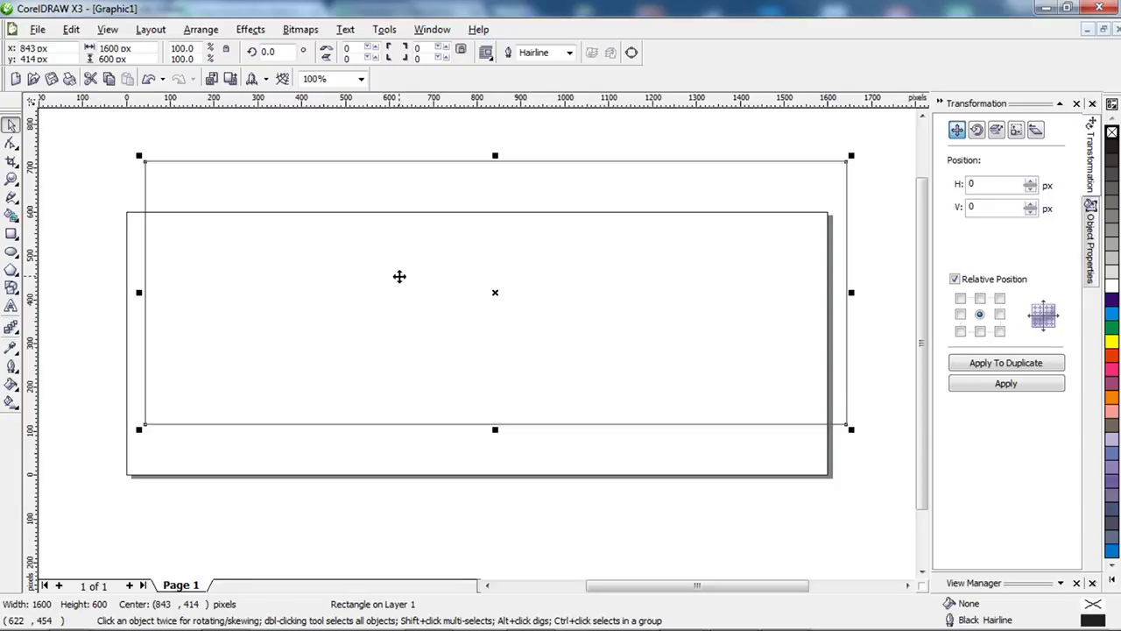
key(ctrl+z)
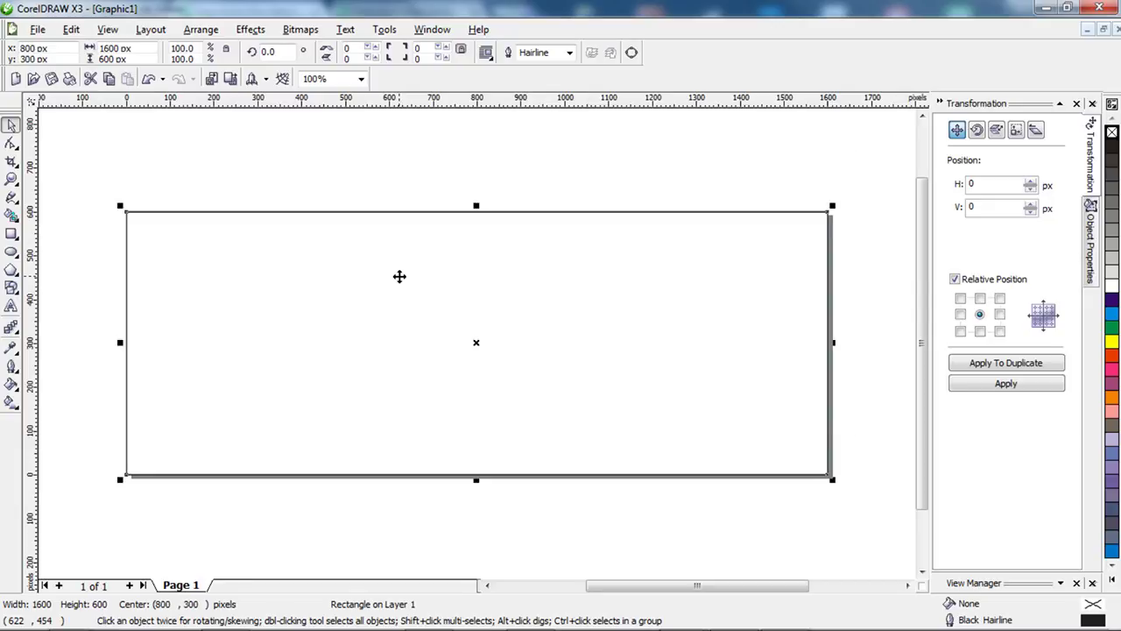
drag(398, 276, 455, 218)
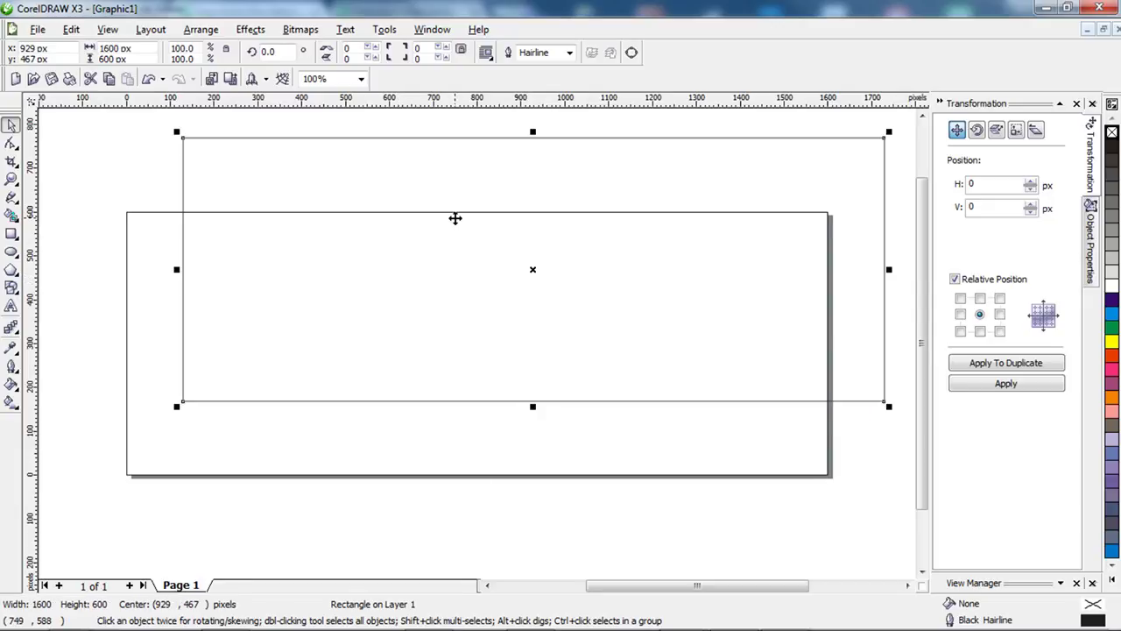
key(ctrl+z)
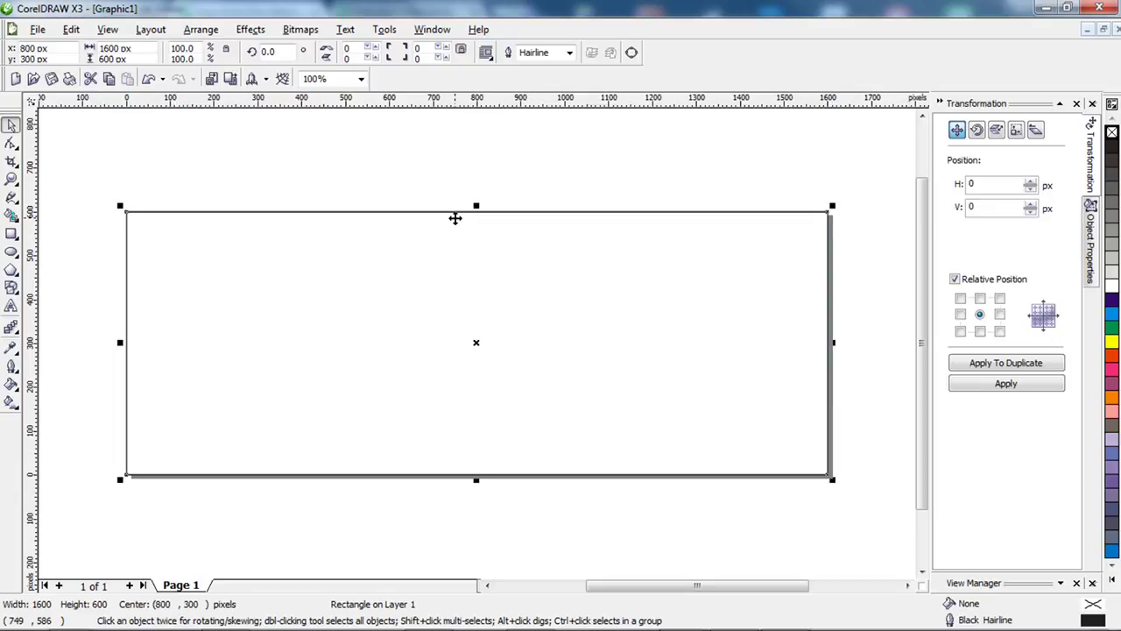
click(493, 174)
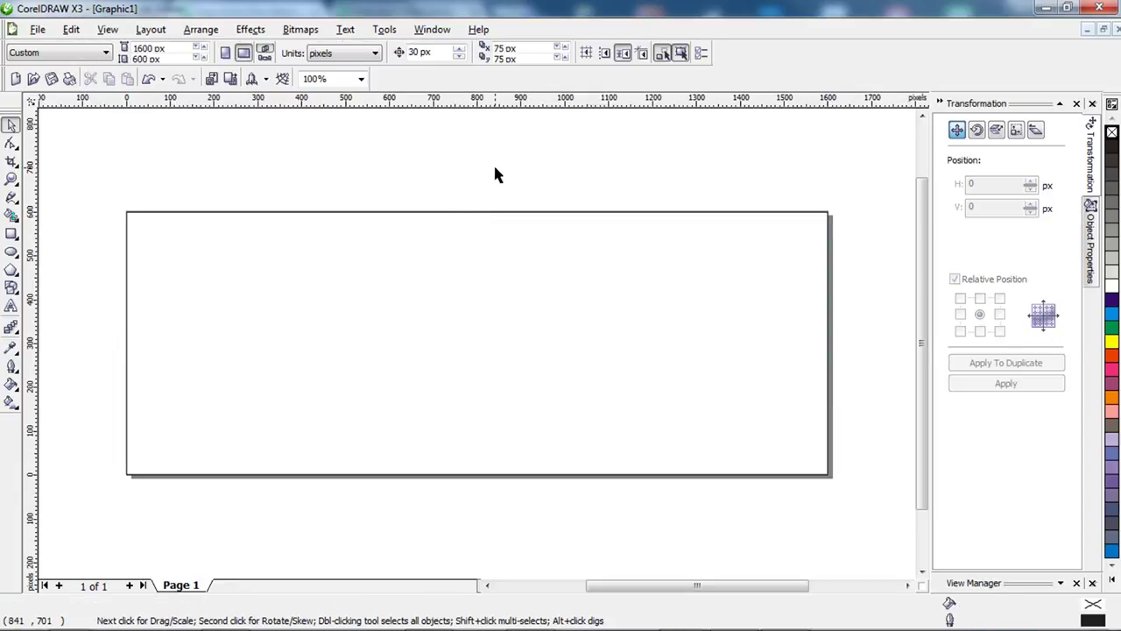
Open the file location of fire-2086370 from Windows Photo Viewer and bring the image from Downloads onto the CorelDRAW page.
mouse_move(419, 624)
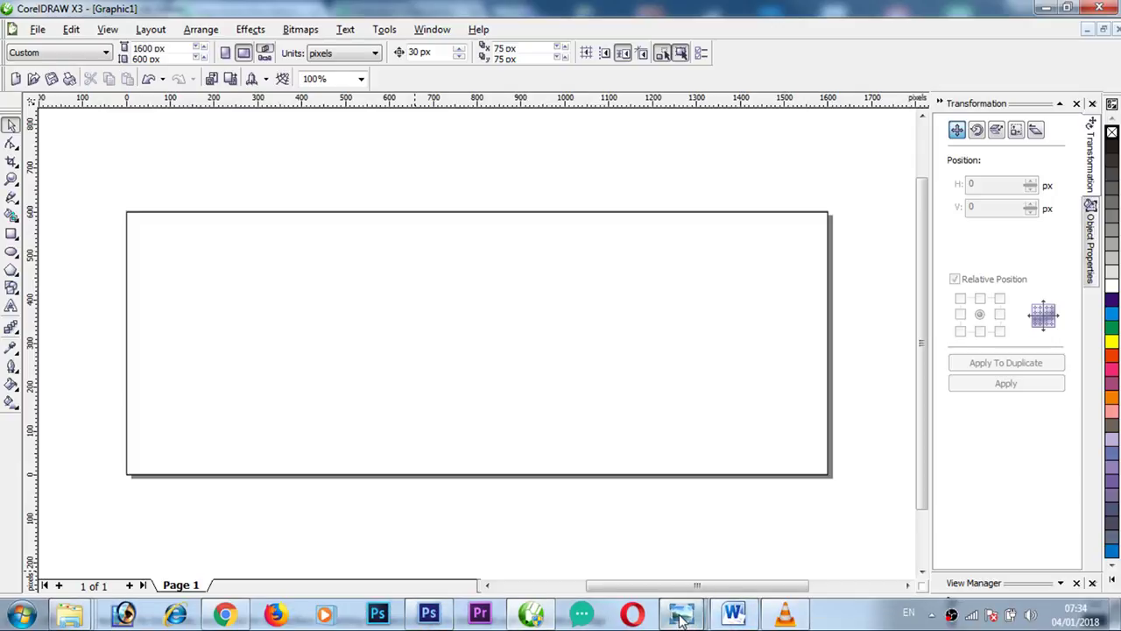
mouse_move(682, 617)
click(729, 513)
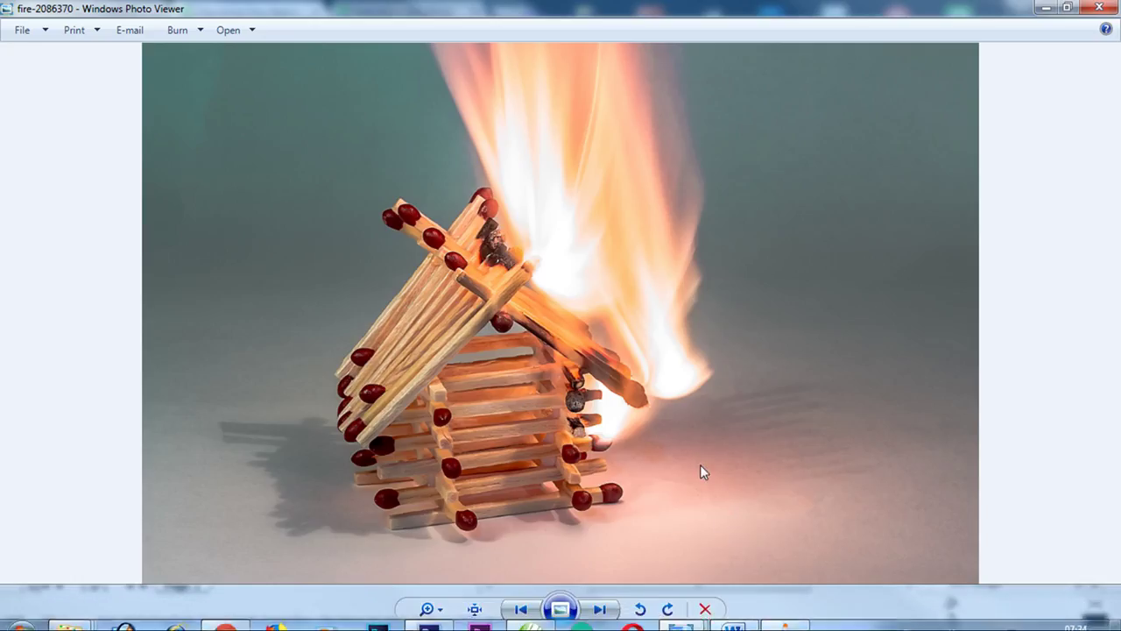
right_click(504, 298)
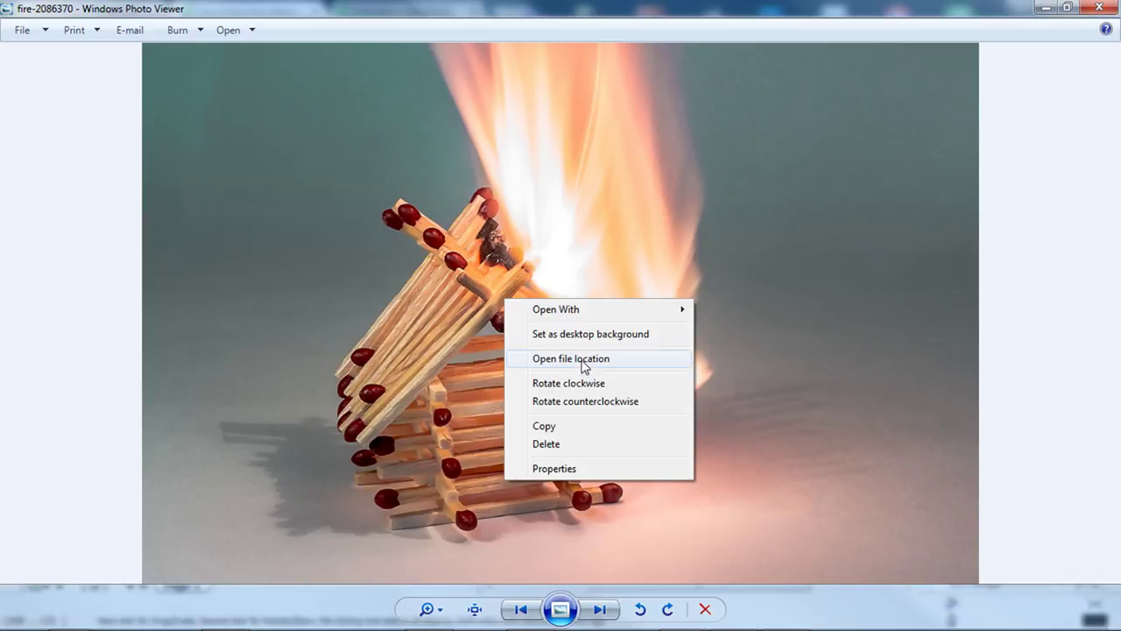
click(584, 359)
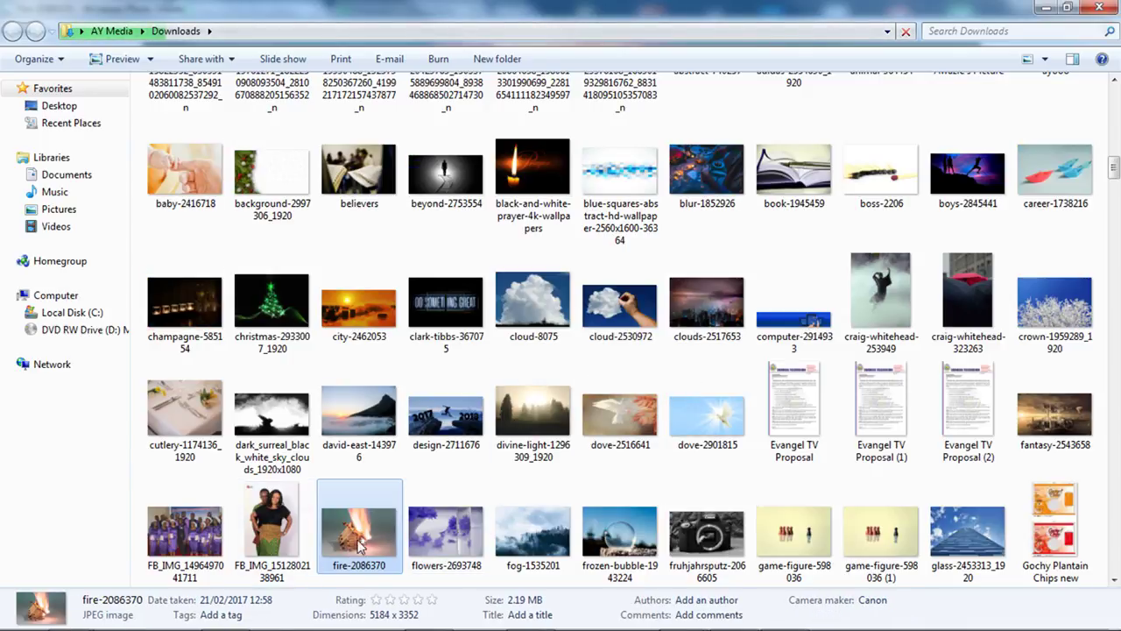
drag(358, 537, 496, 342)
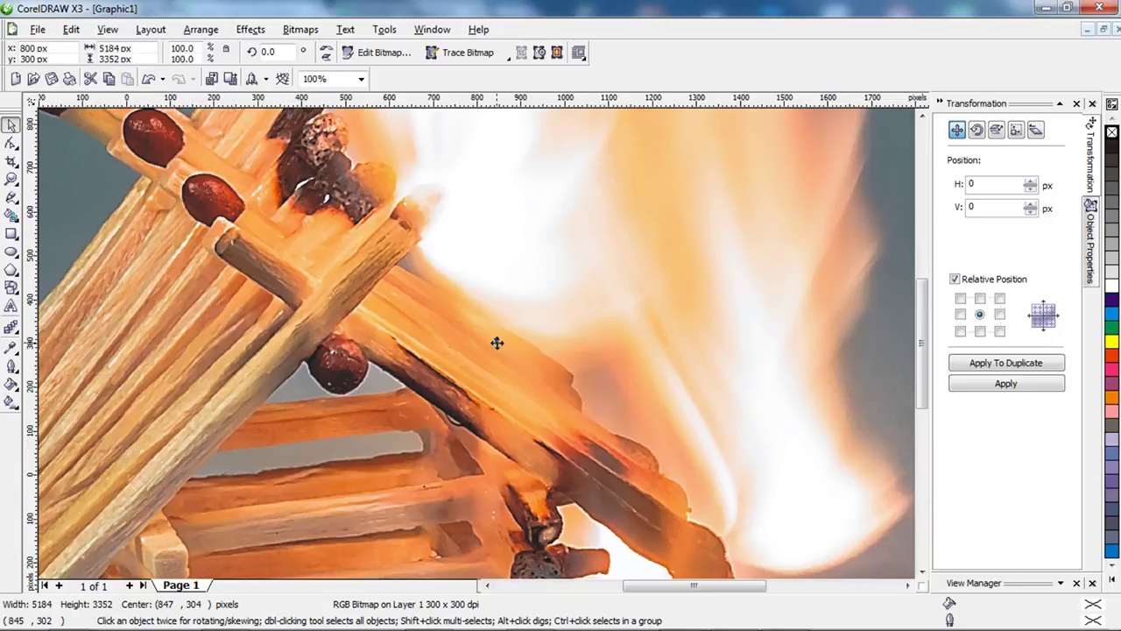
View the entire imported matchstick house photo fitted to the drawing window.
scroll(478, 343, down, 1)
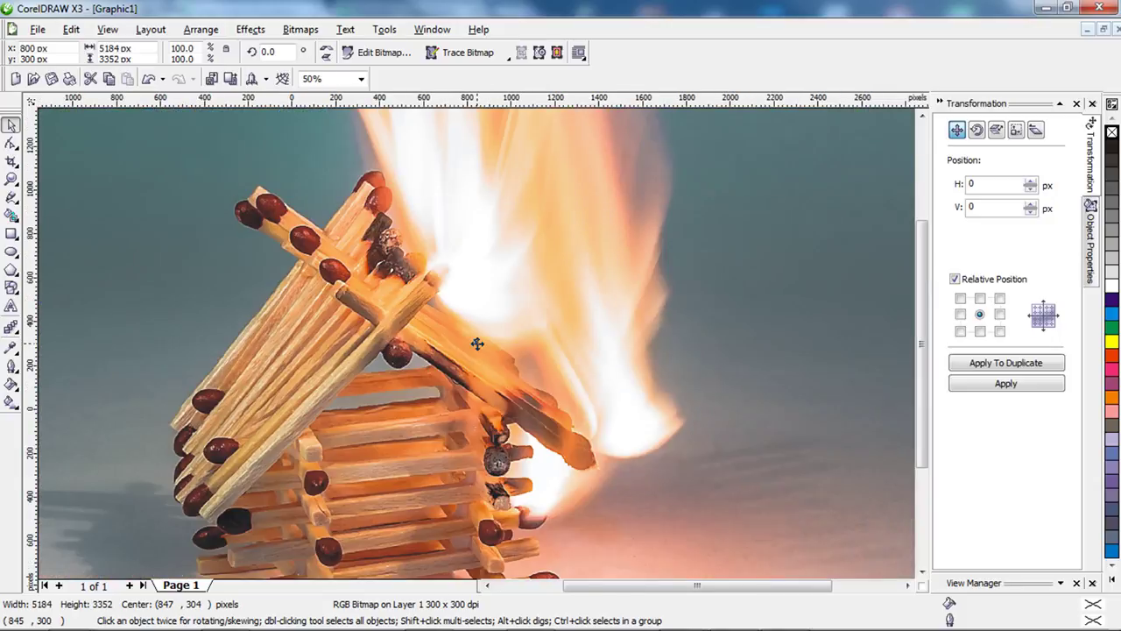
scroll(477, 342, down, 1)
scroll(477, 343, down, 1)
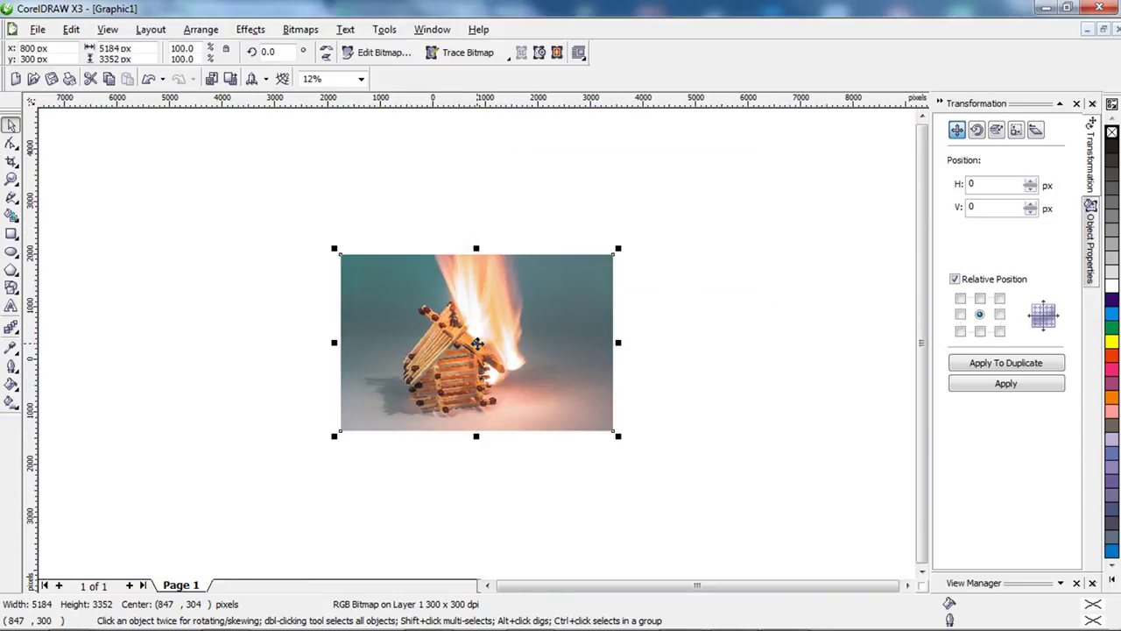
key(F4)
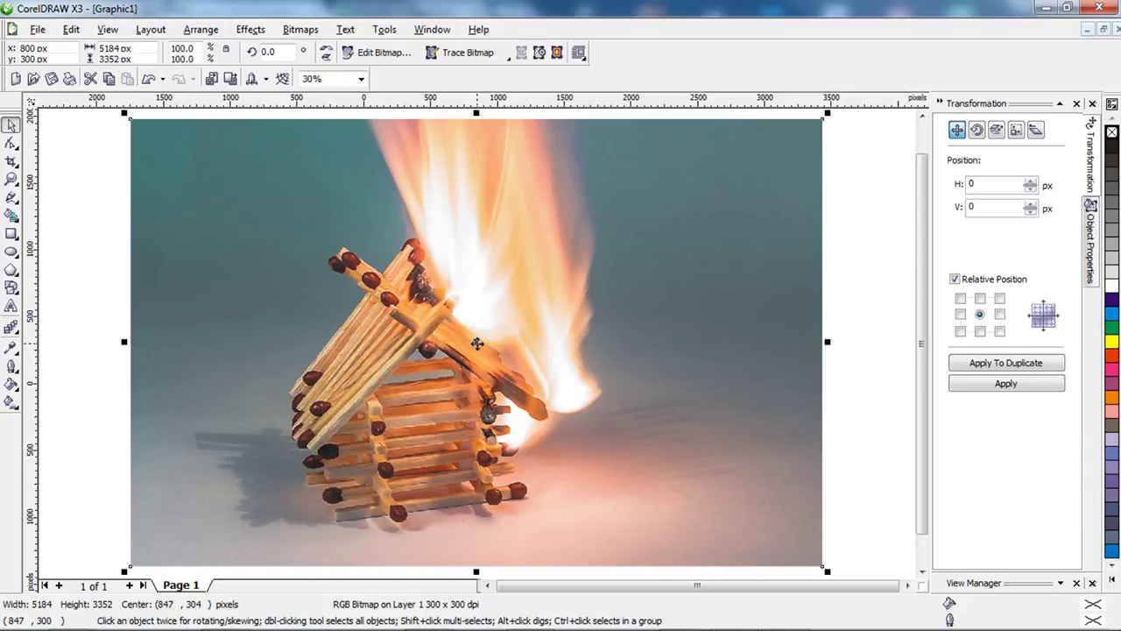
scroll(477, 342, down, 1)
scroll(478, 342, up, 1)
Examine the photo with the Zoom tool at several magnifications, including 10%, 3%, 20% and 40%.
click(12, 181)
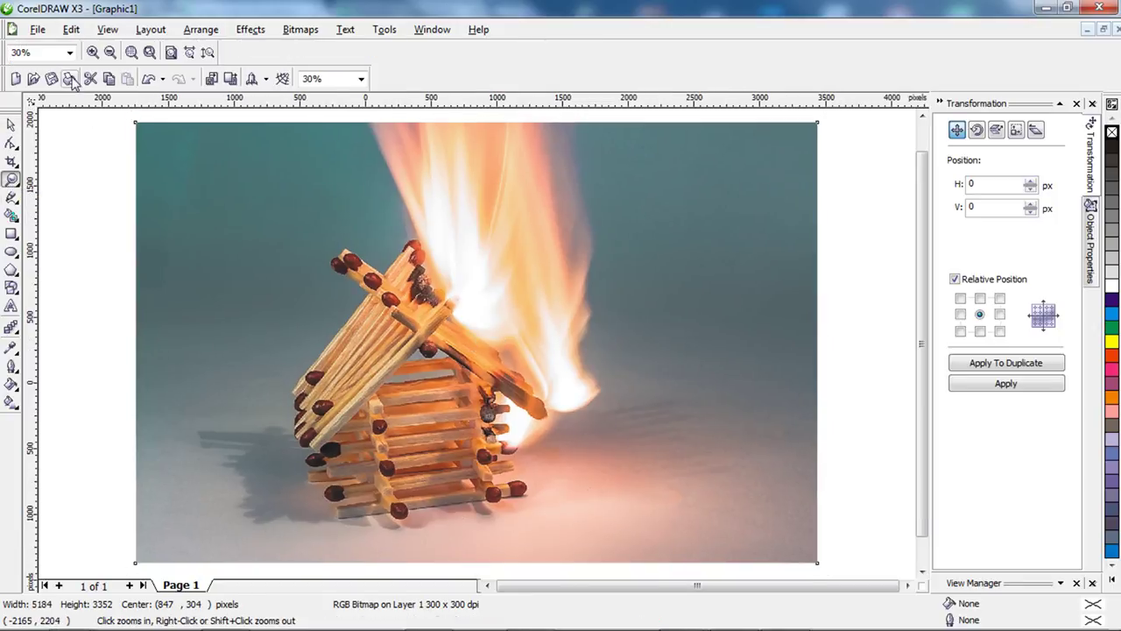
click(361, 79)
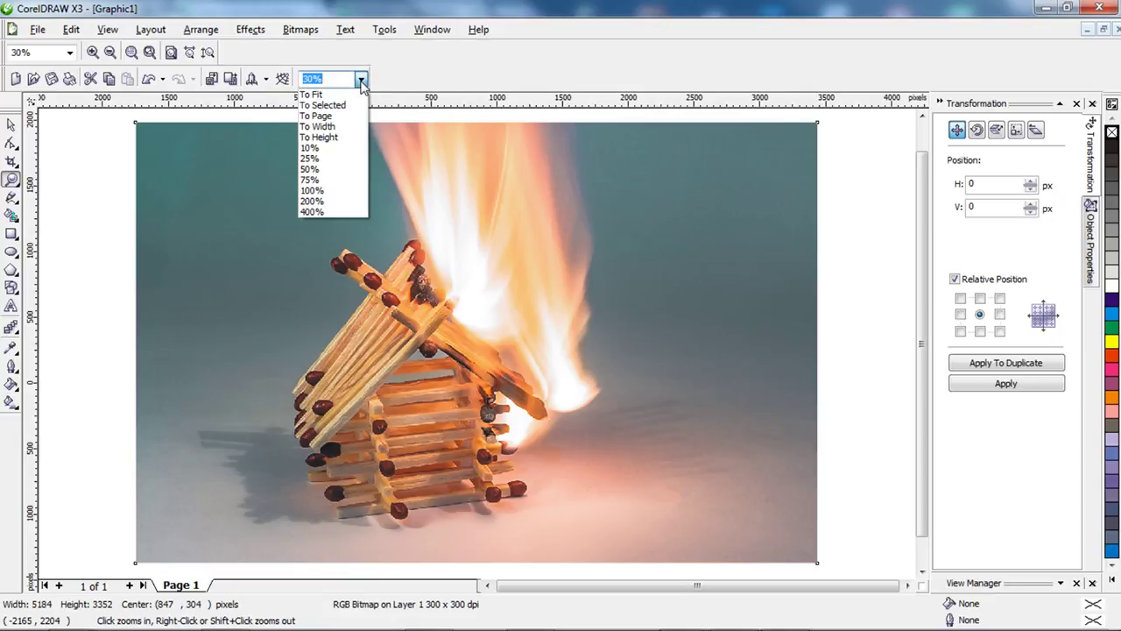
click(361, 79)
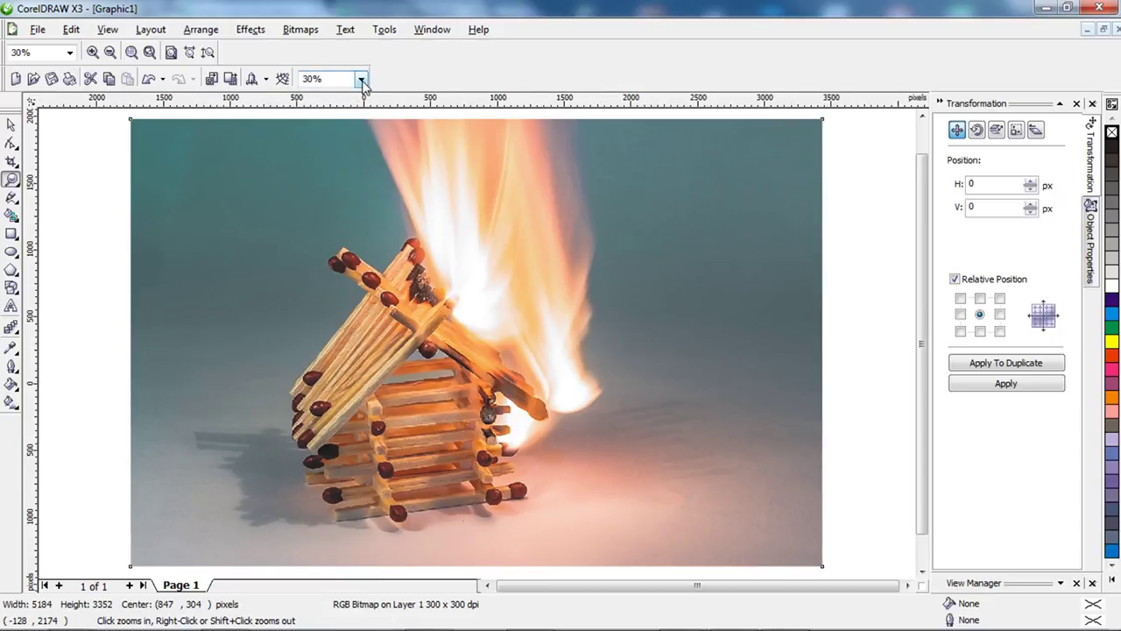
click(361, 79)
click(326, 149)
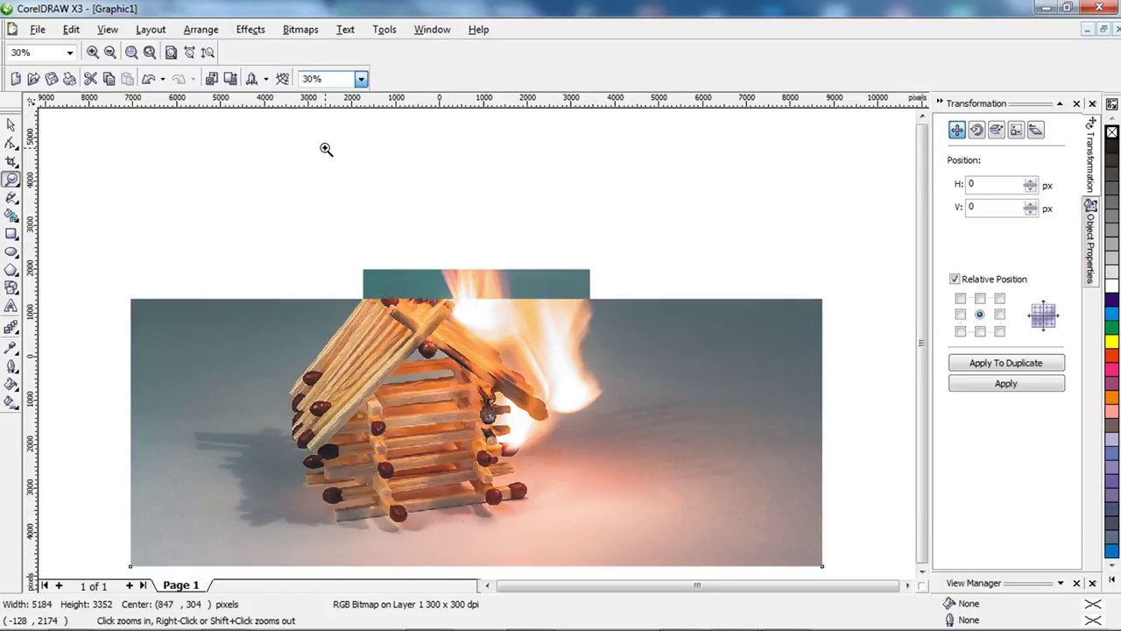
click(361, 79)
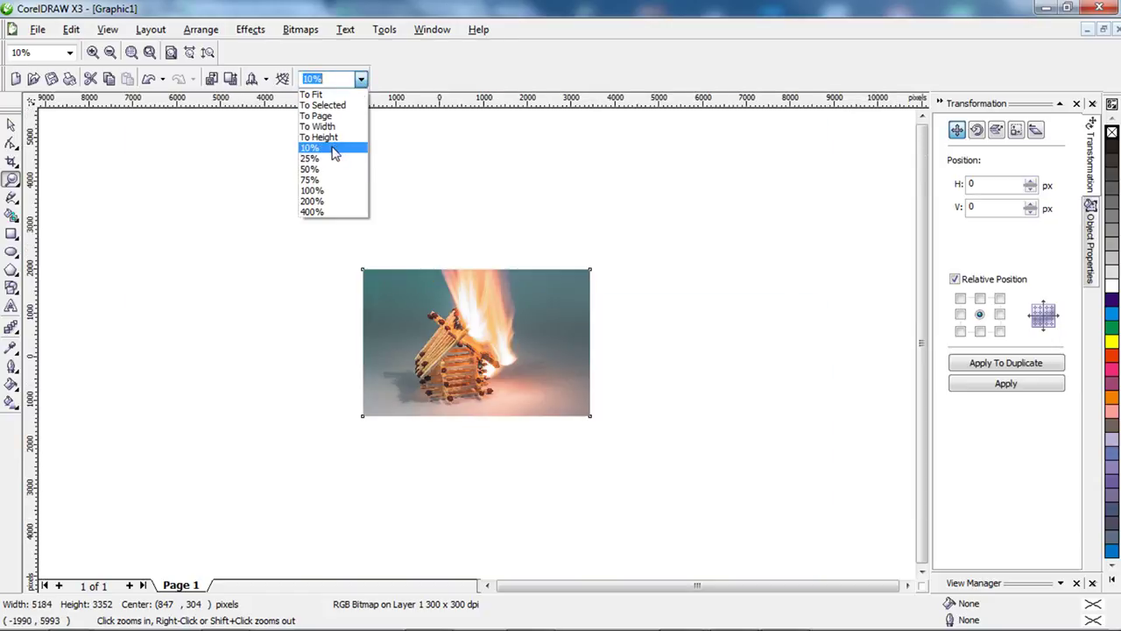
click(110, 55)
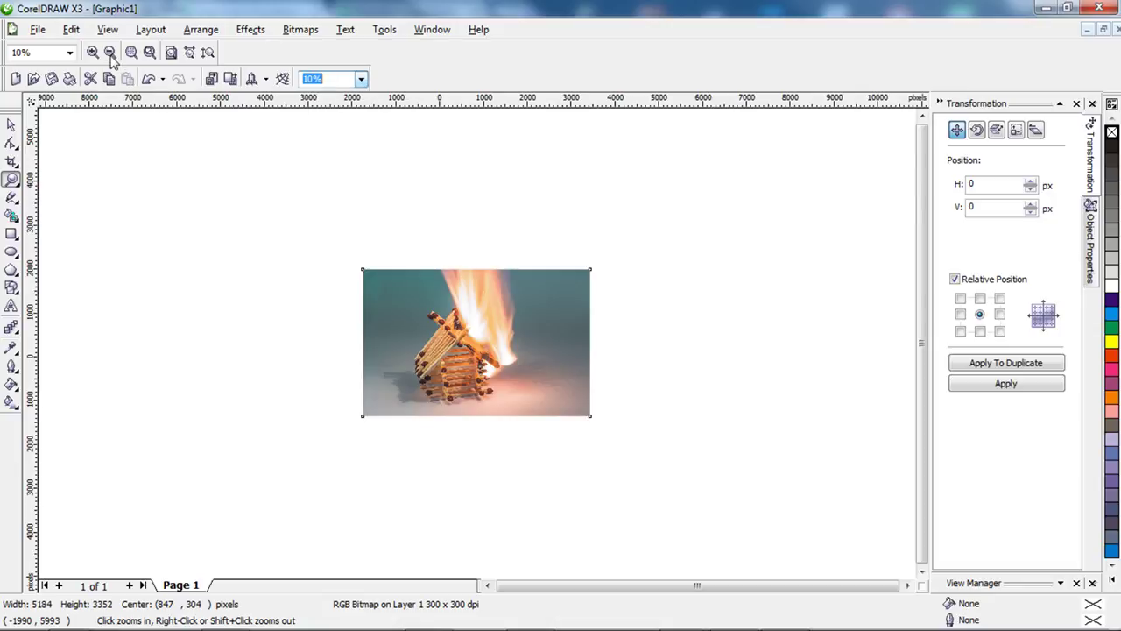
click(111, 54)
click(111, 54)
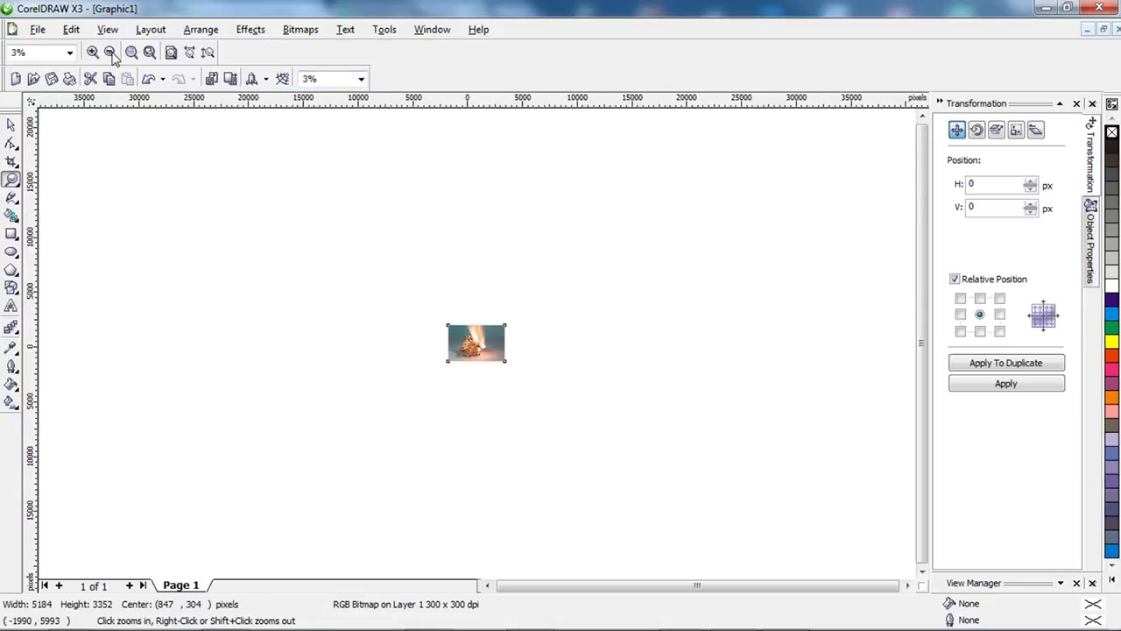
click(93, 53)
click(93, 53)
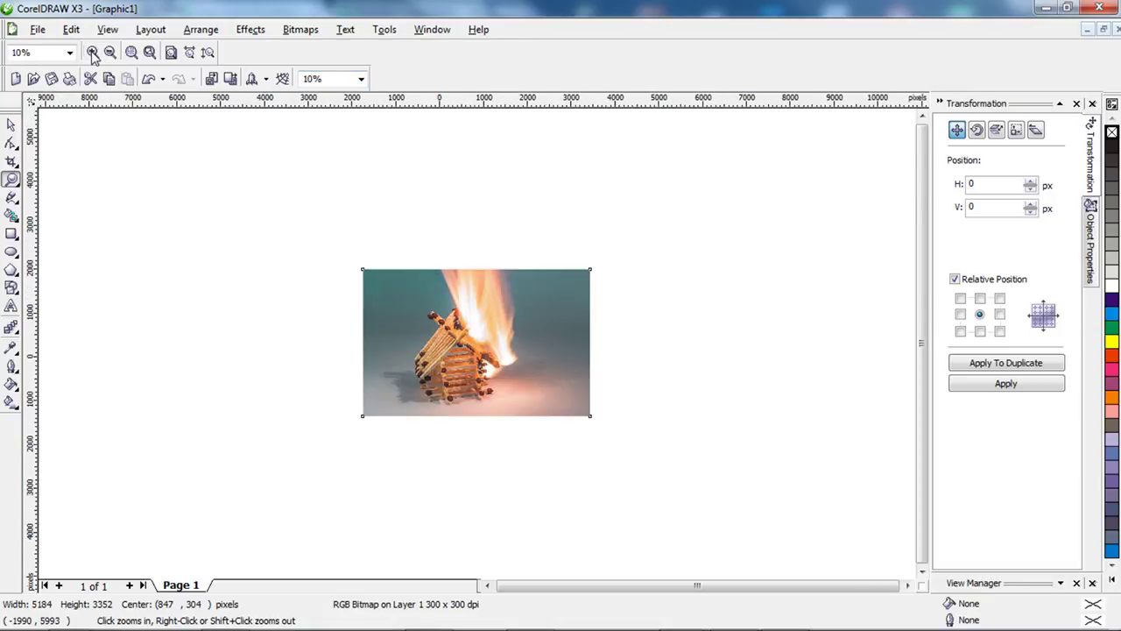
click(93, 53)
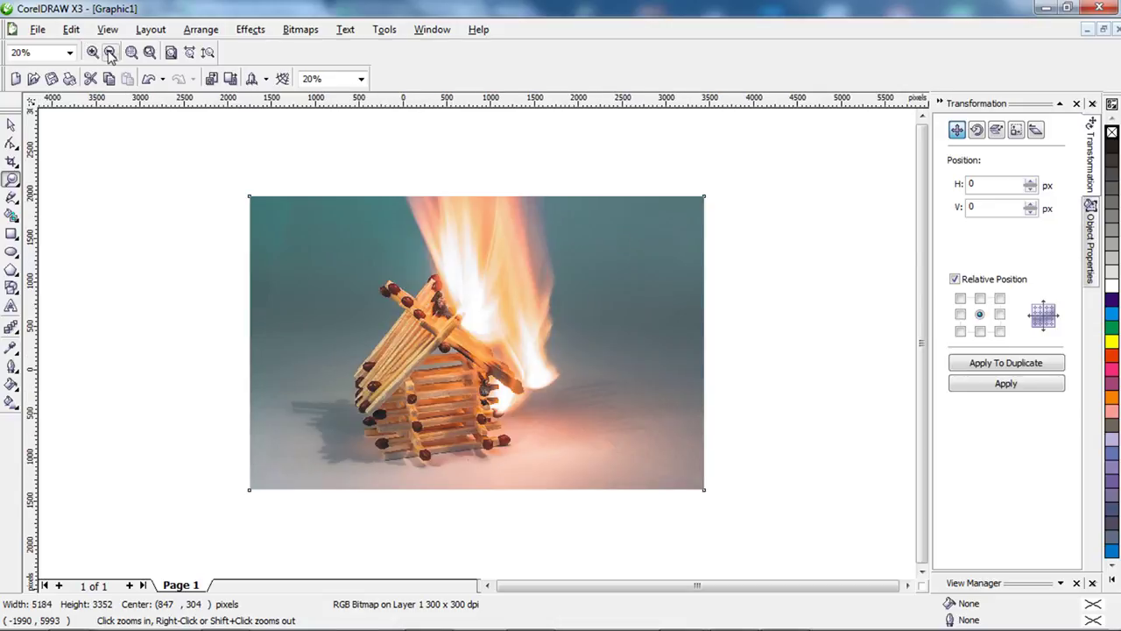
click(110, 54)
click(93, 53)
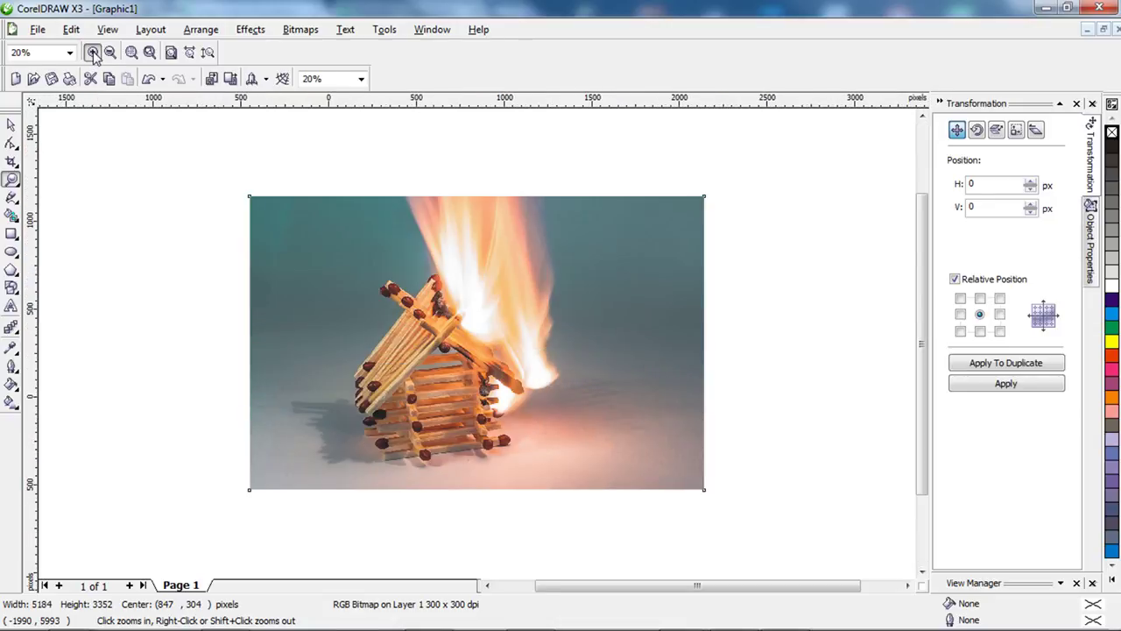
click(93, 53)
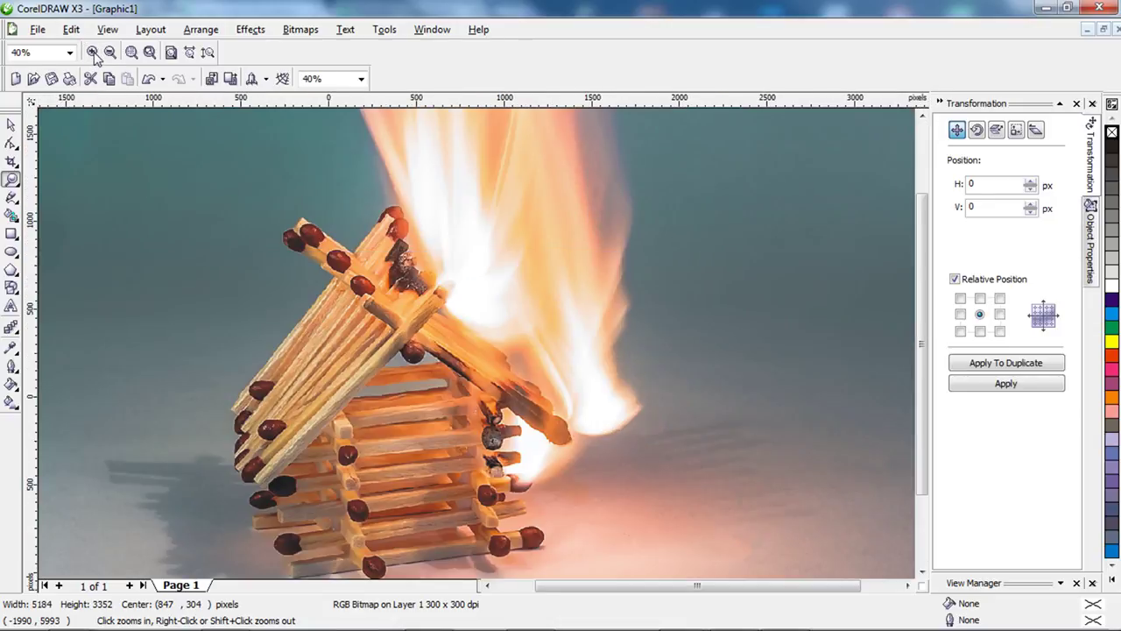
Move the matchstick house photo off the page into the empty area to the left of the page frame.
click(12, 126)
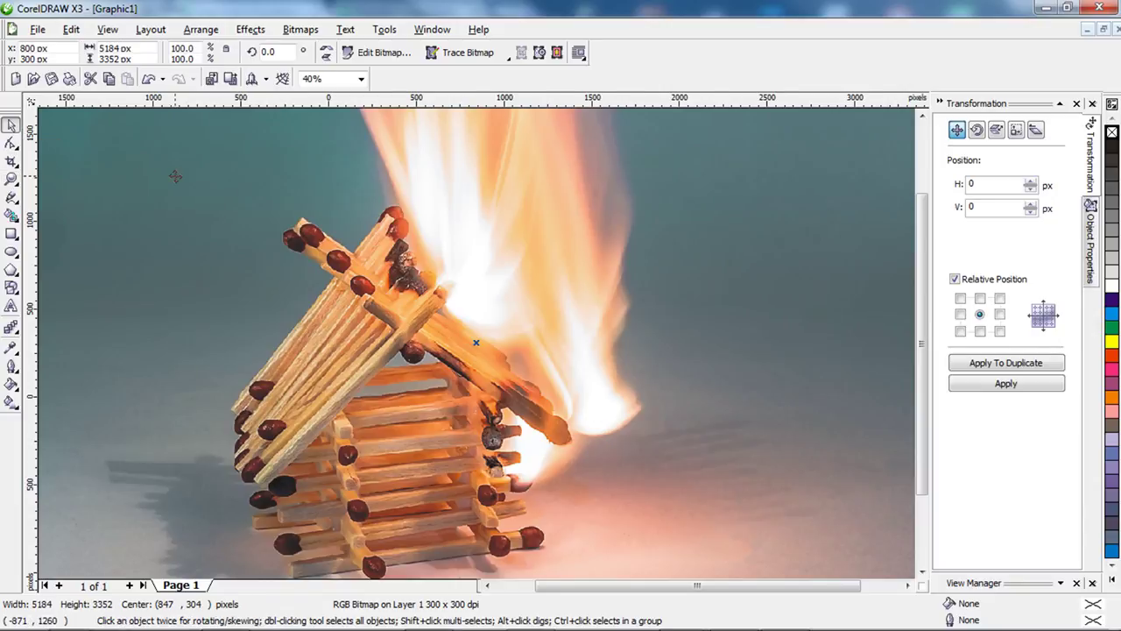
scroll(176, 176, down, 2)
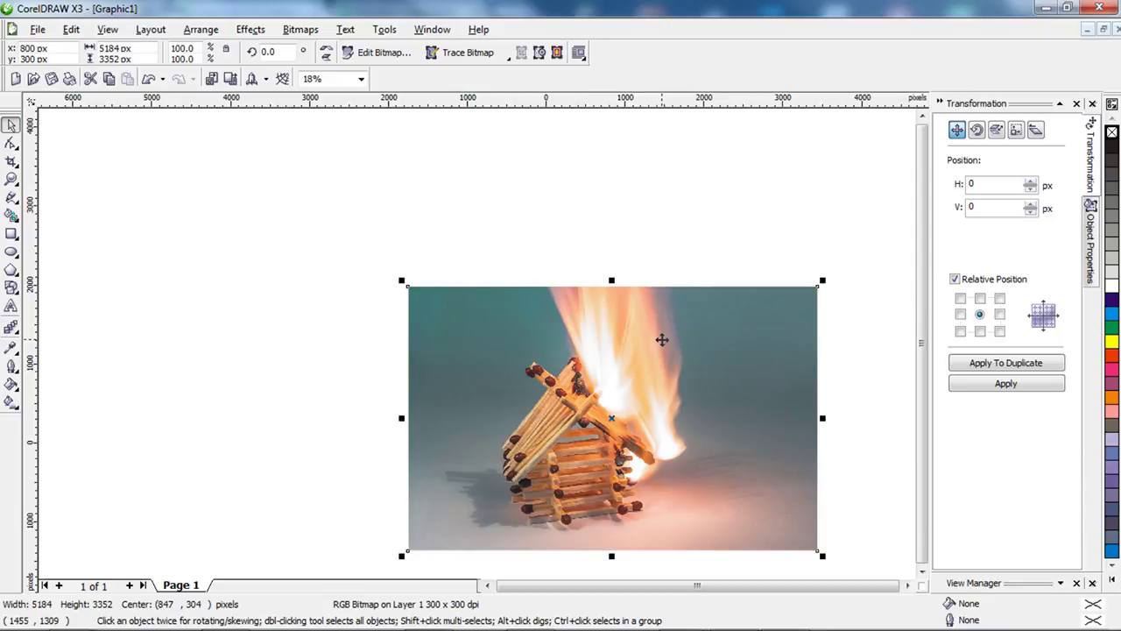
drag(662, 339, 490, 323)
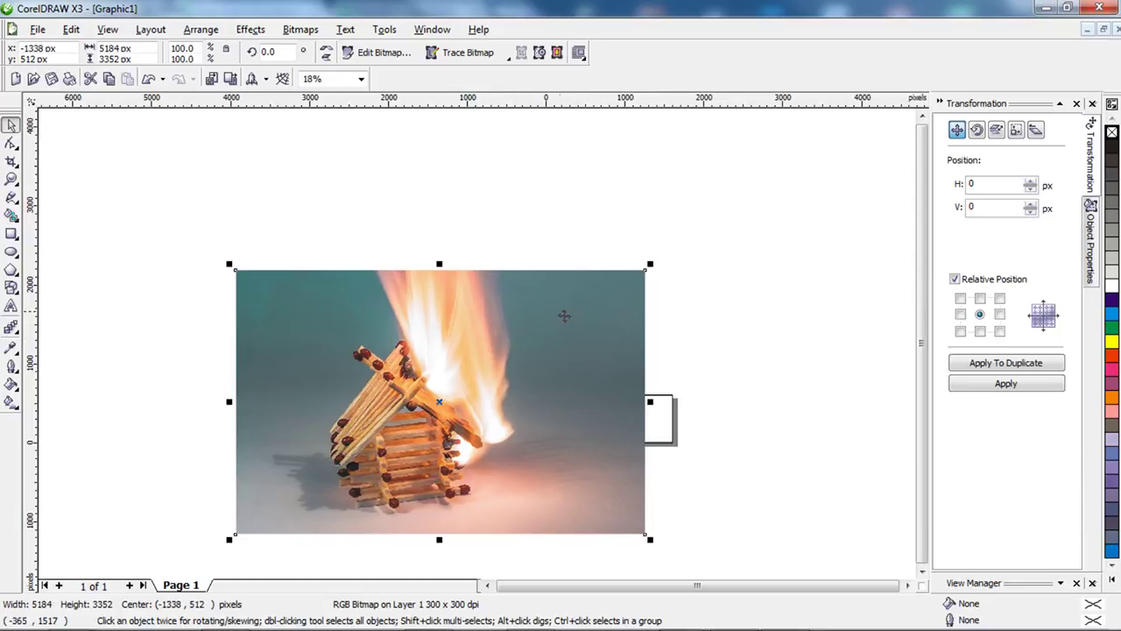
click(715, 266)
drag(598, 365, 499, 358)
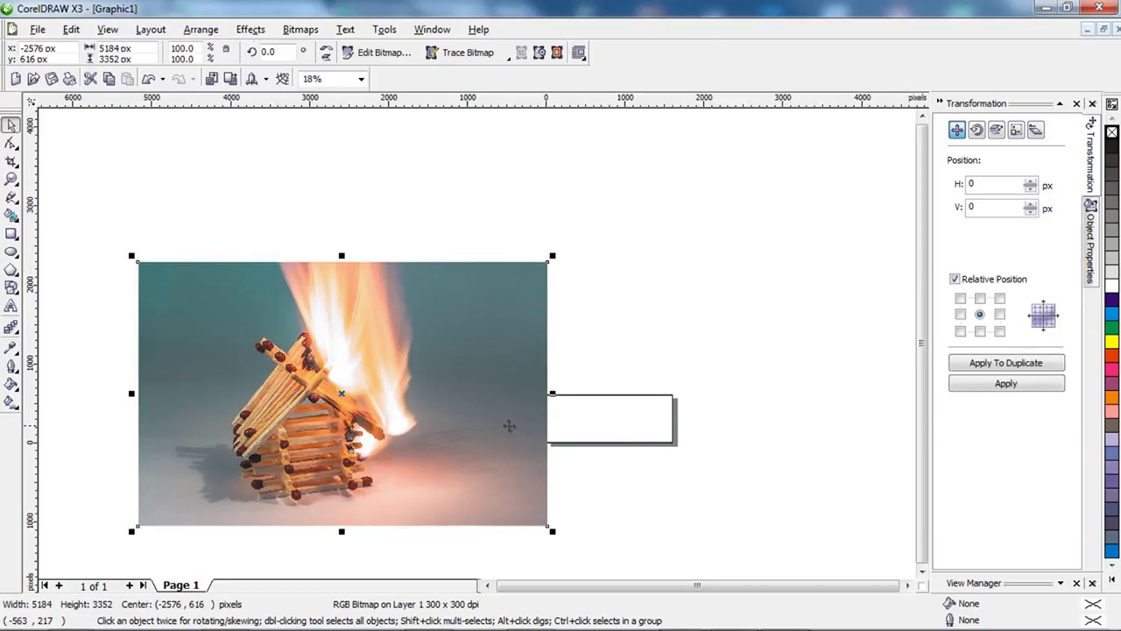
drag(482, 425, 441, 417)
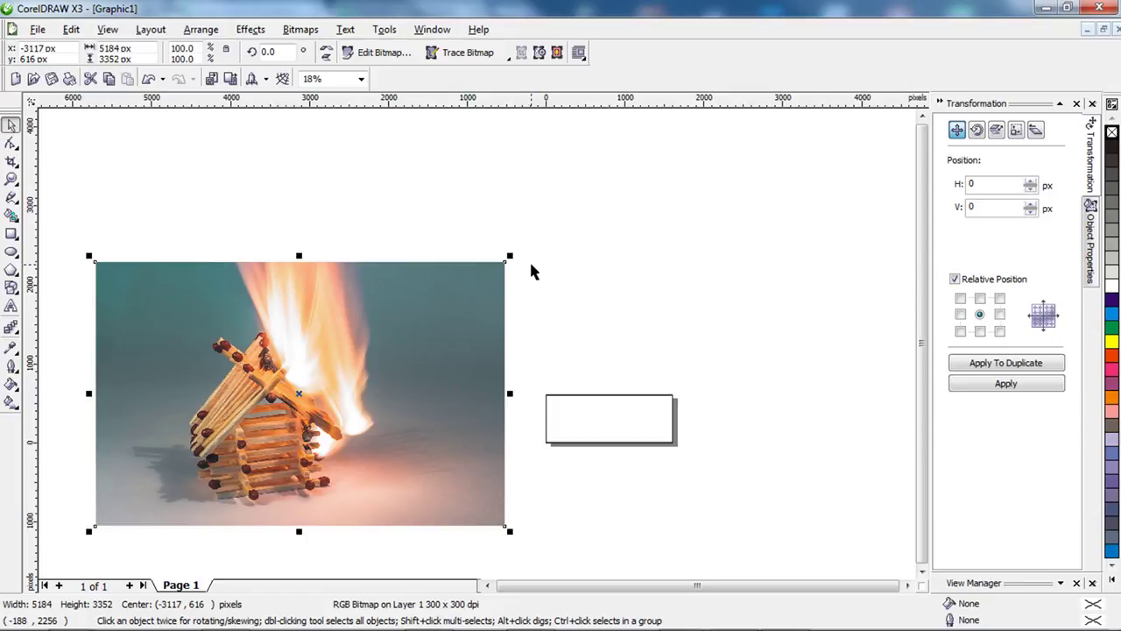
Scale the photo proportionally to about 3689 × 2385 px and shift it slightly farther left of the page.
drag(511, 261, 543, 295)
click(648, 269)
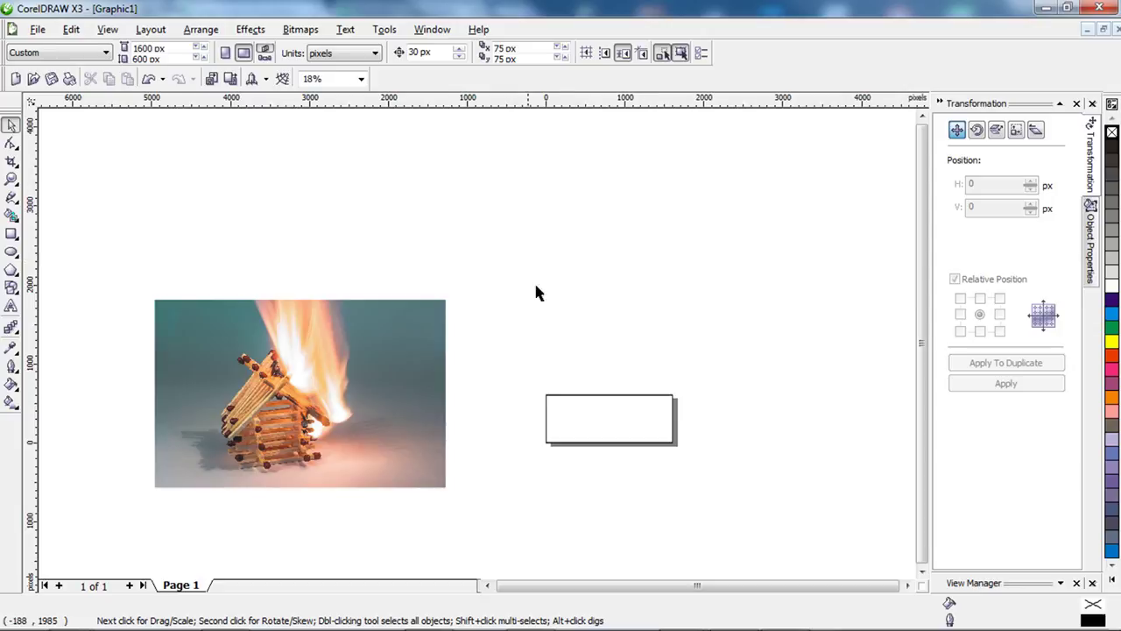
drag(440, 315, 422, 315)
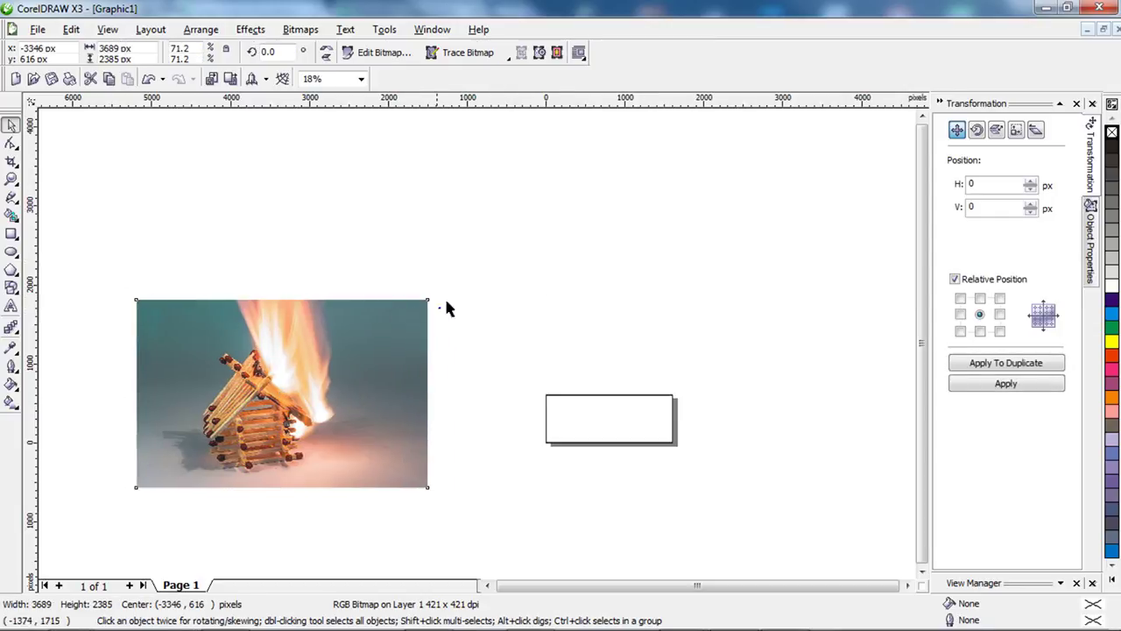
click(441, 294)
click(416, 313)
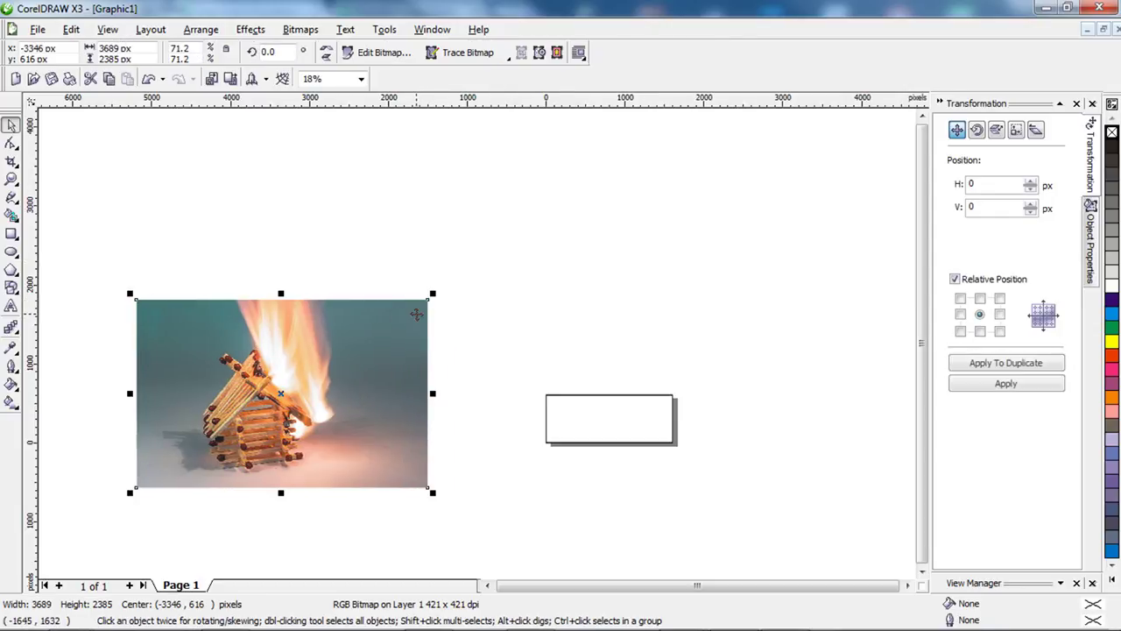
Scale the photo down to about 872 × 564 px and centre it over the page's left edge at 0, 300 px.
drag(435, 295, 370, 376)
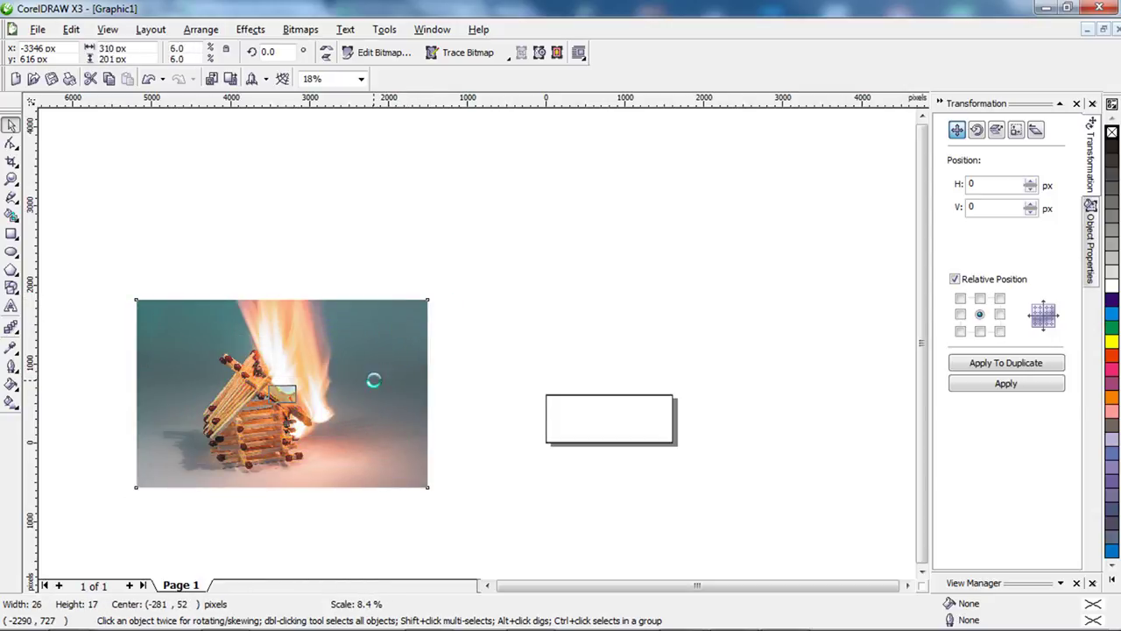
drag(275, 393, 586, 390)
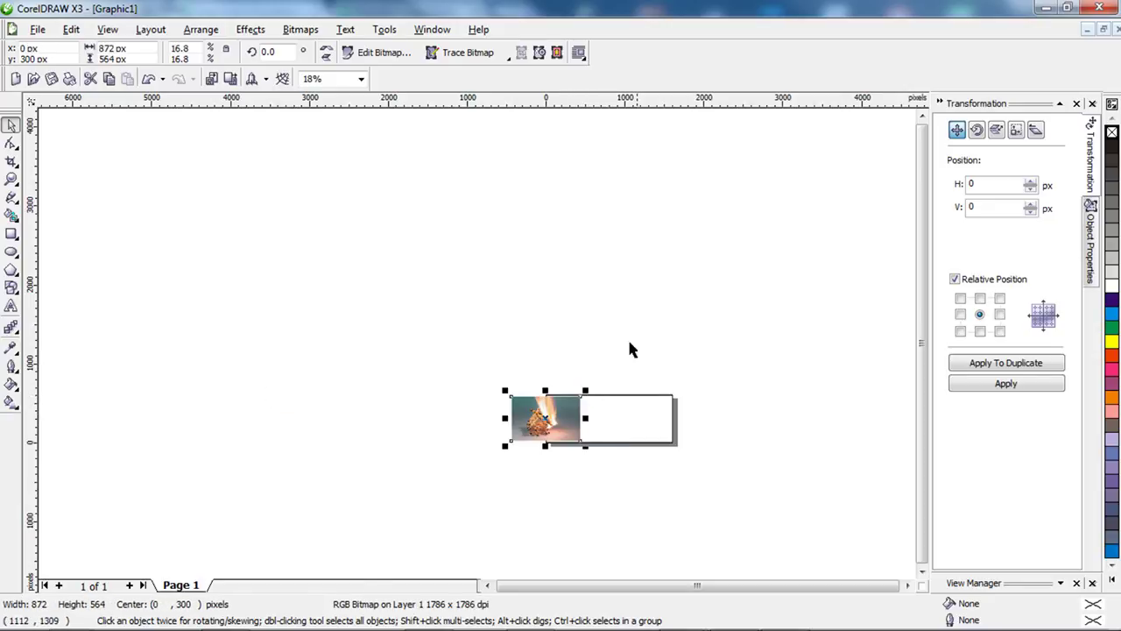
click(647, 329)
Try placing the photo inside the page-sized rectangle with PowerClip and undo it.
click(563, 420)
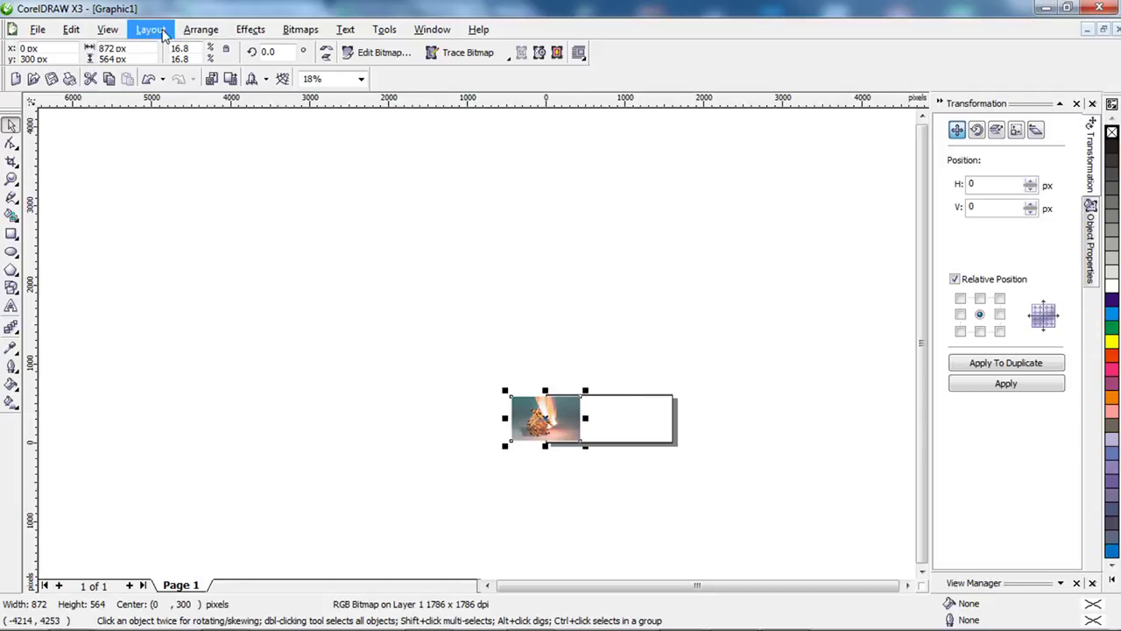
click(252, 30)
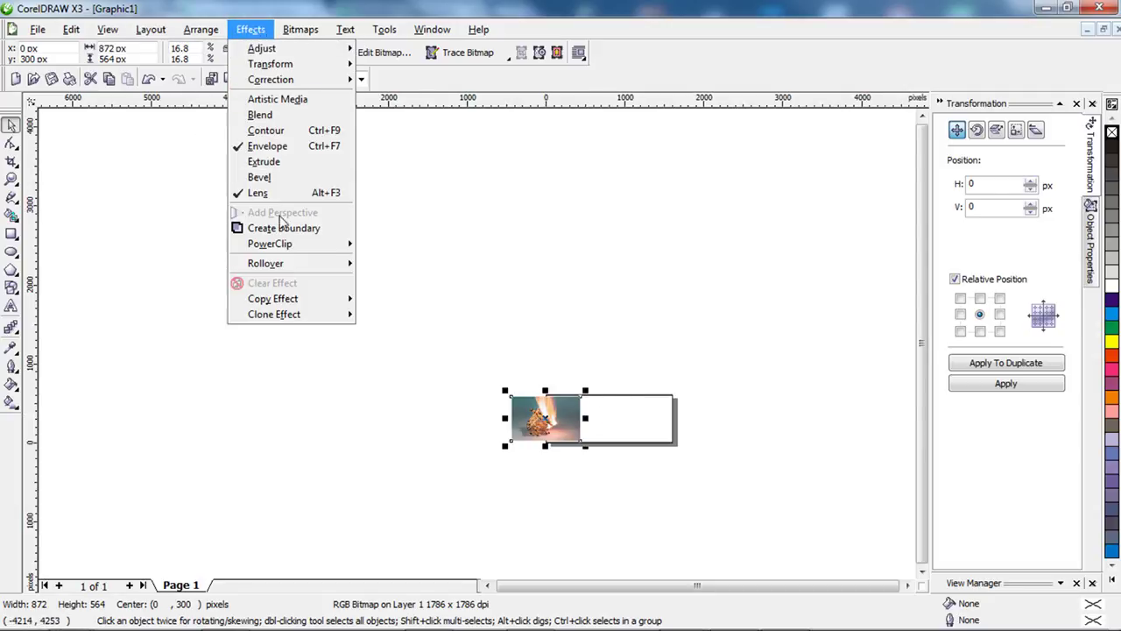
mouse_move(282, 250)
click(397, 246)
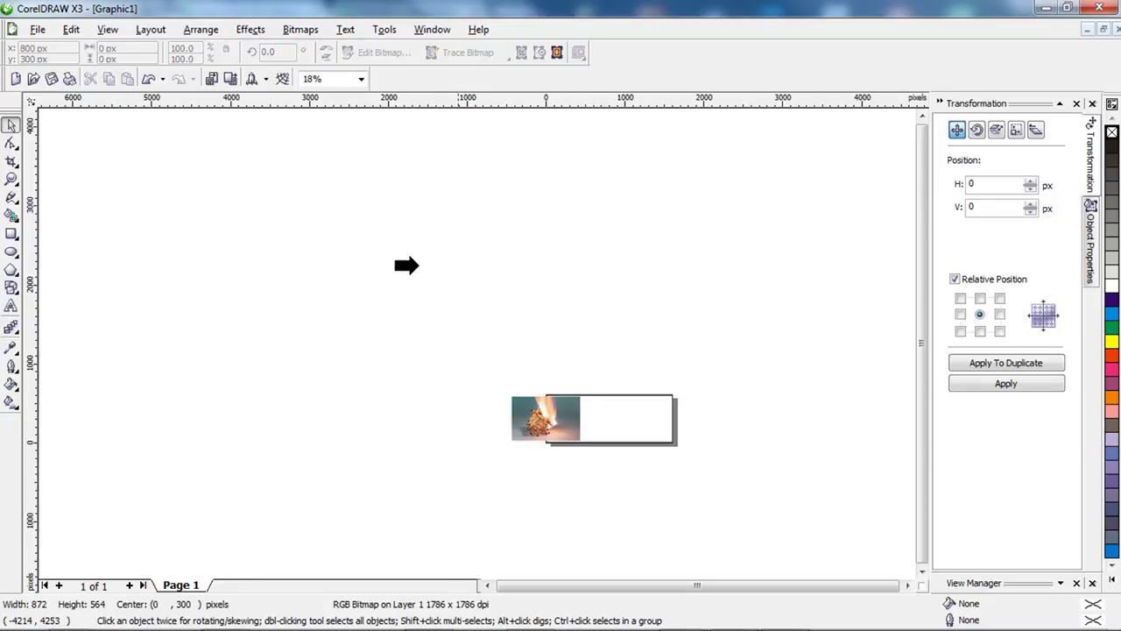
click(598, 423)
click(761, 422)
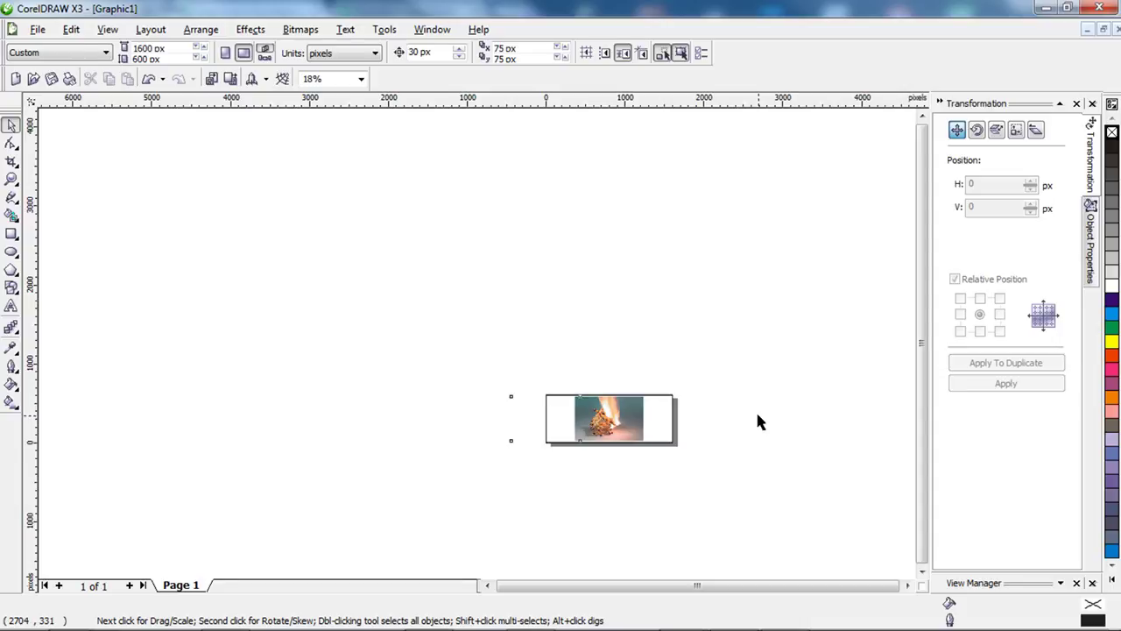
key(ctrl+z)
Place the matchstick house photo inside the 1600 × 600 px page-sized rectangle with PowerClip.
click(246, 30)
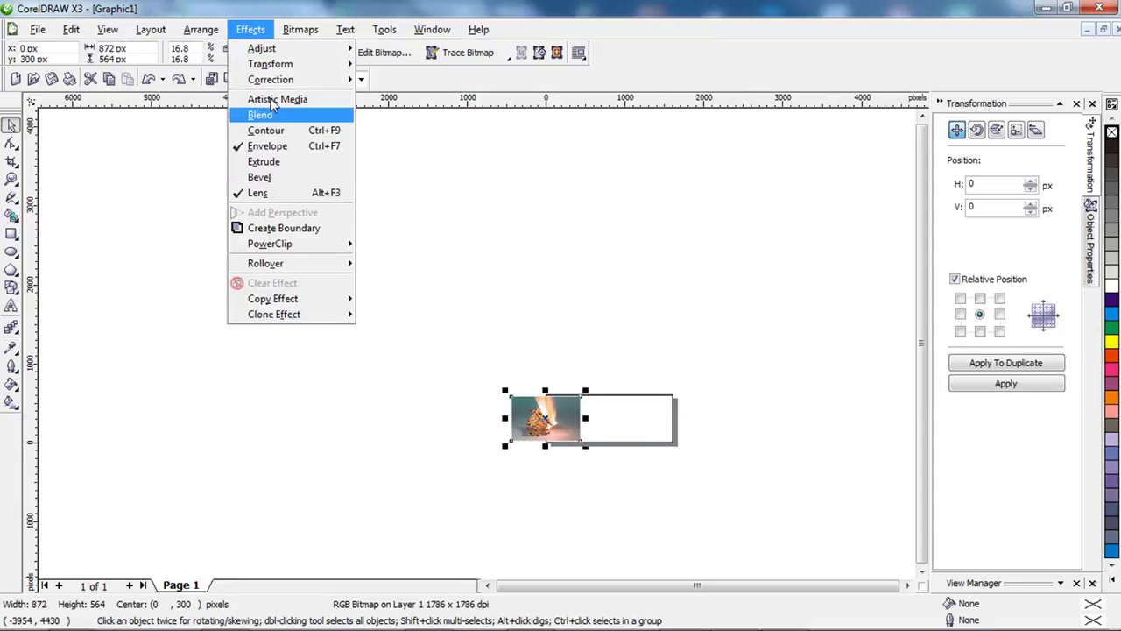
mouse_move(300, 246)
click(407, 248)
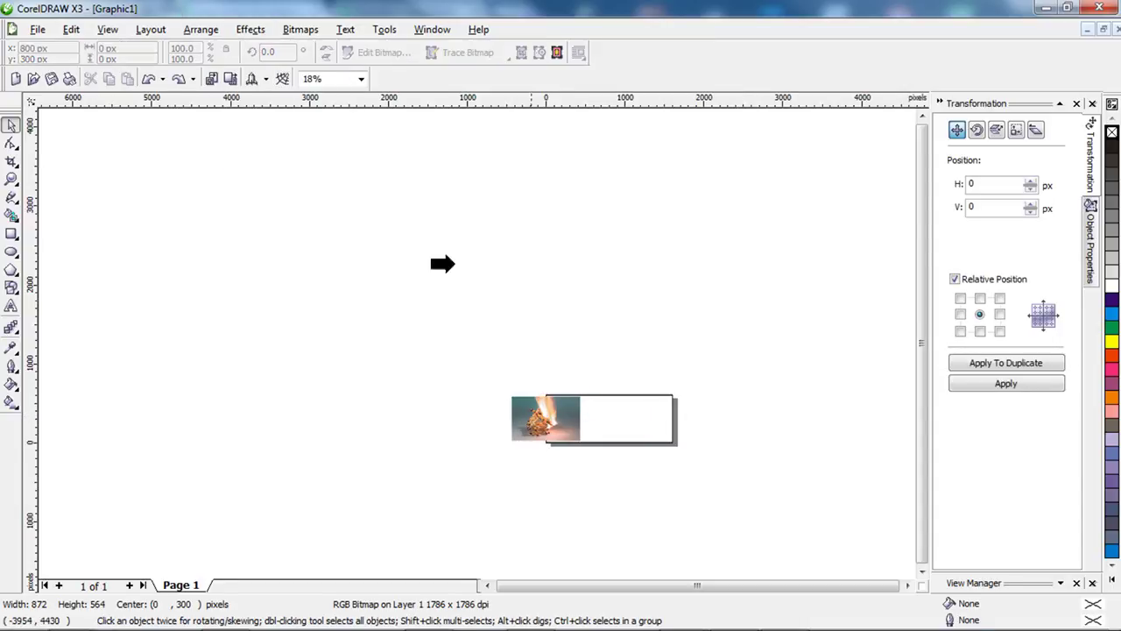
click(613, 410)
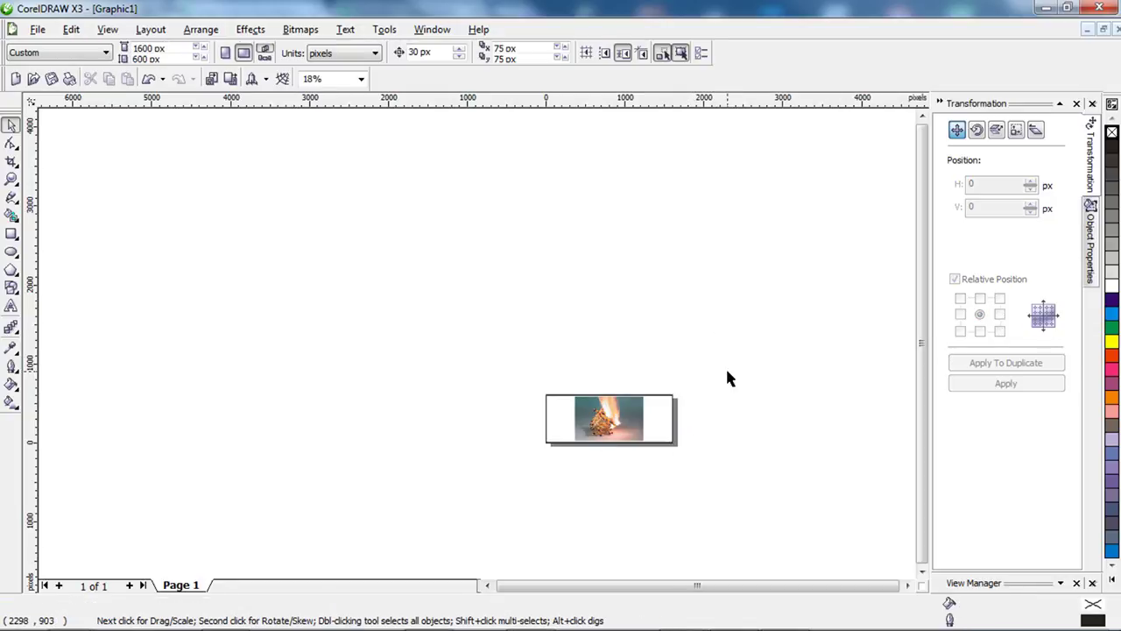
Open the contents of the PowerClip rectangle for editing.
ctrl+click(655, 429)
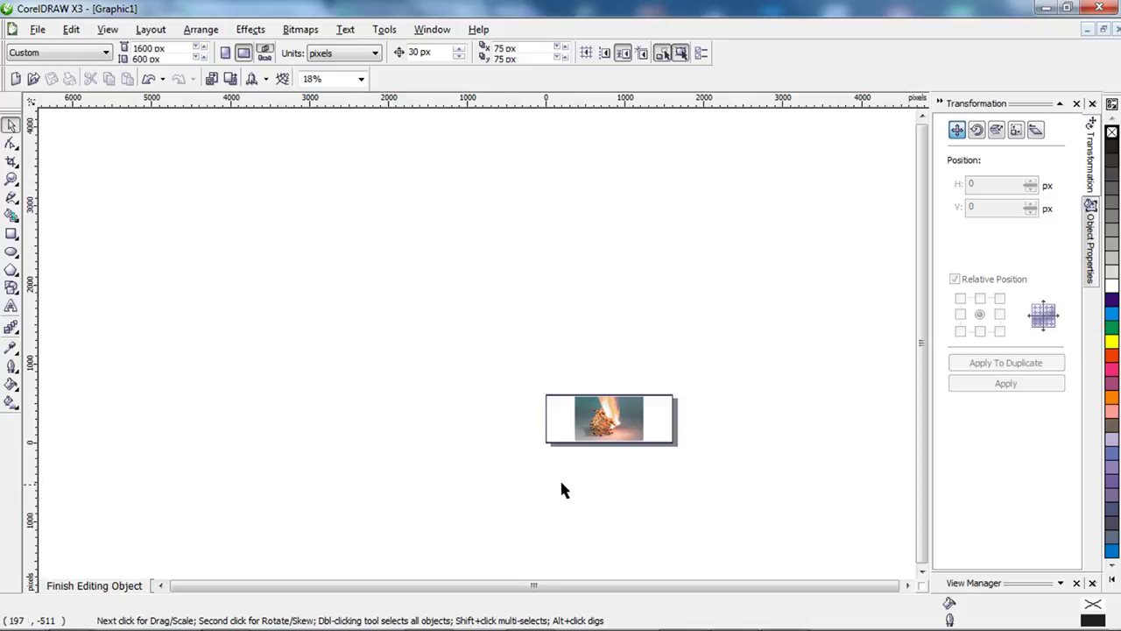
key(shift+F4)
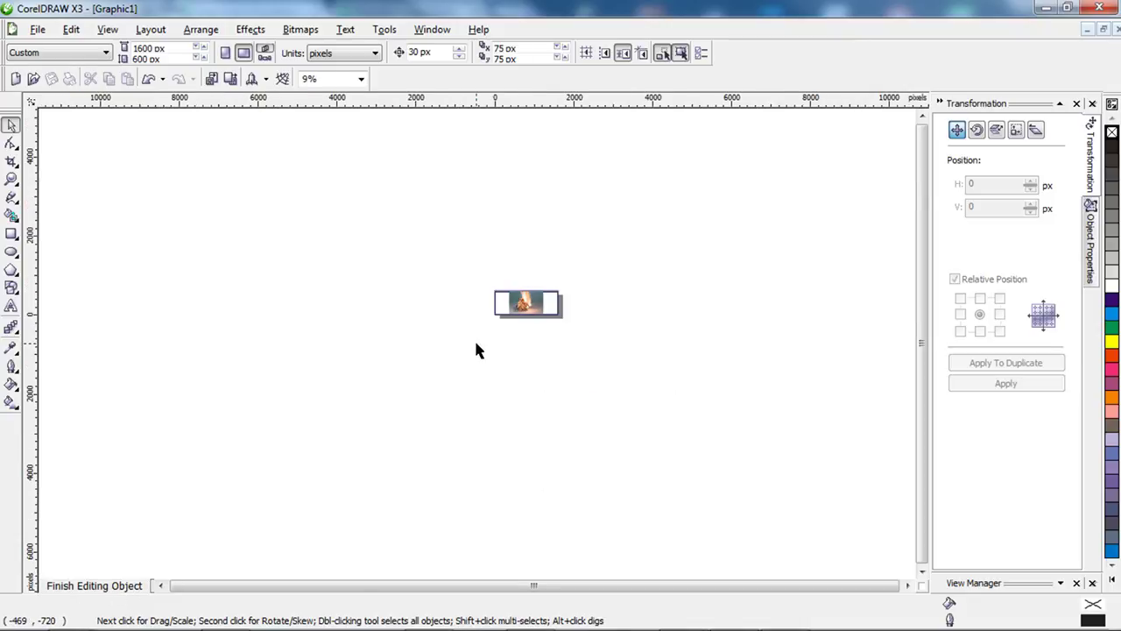
scroll(478, 349, down, 2)
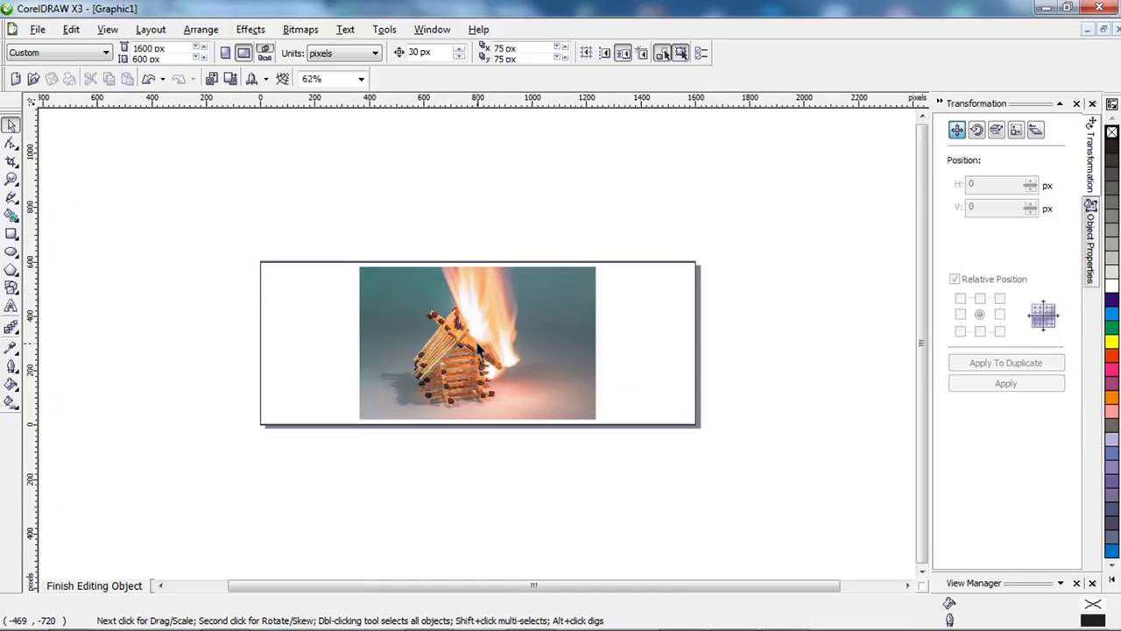
scroll(478, 348, up, 2)
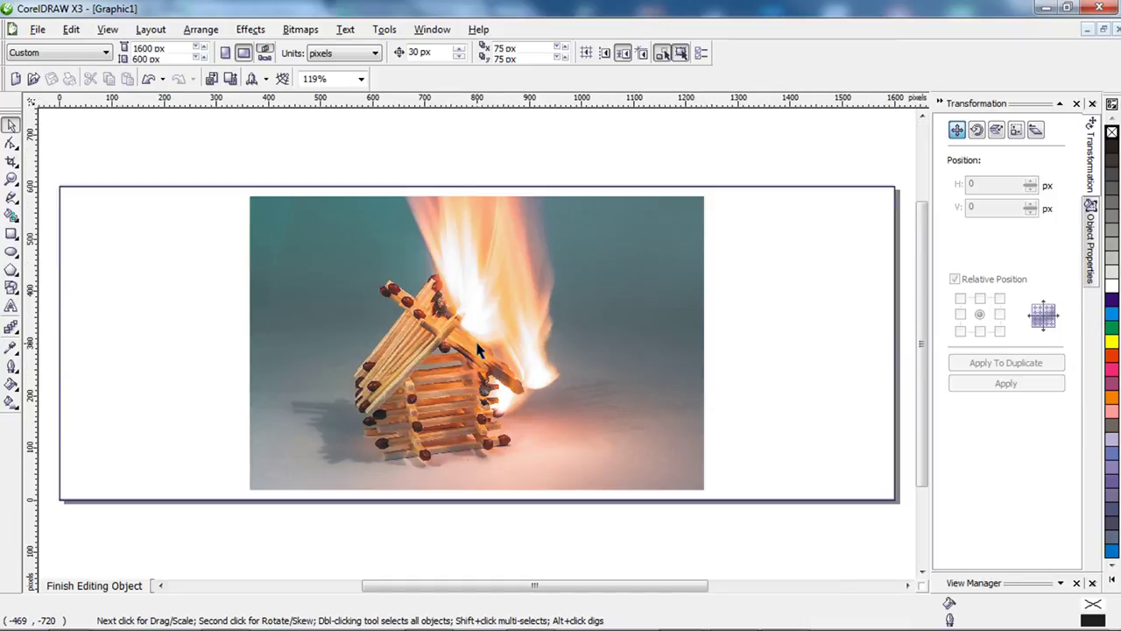
Enlarge the matchstick house photo to about 1255 × 812 px and position its centre at about 493, 317 px.
click(483, 279)
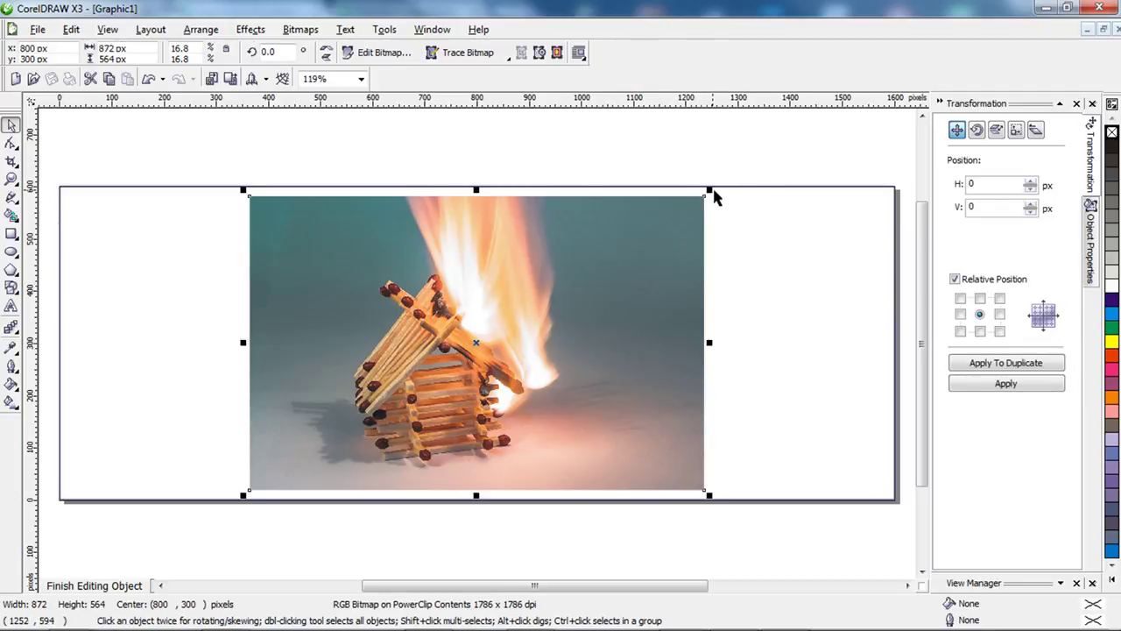
drag(711, 189, 808, 138)
drag(564, 343, 427, 350)
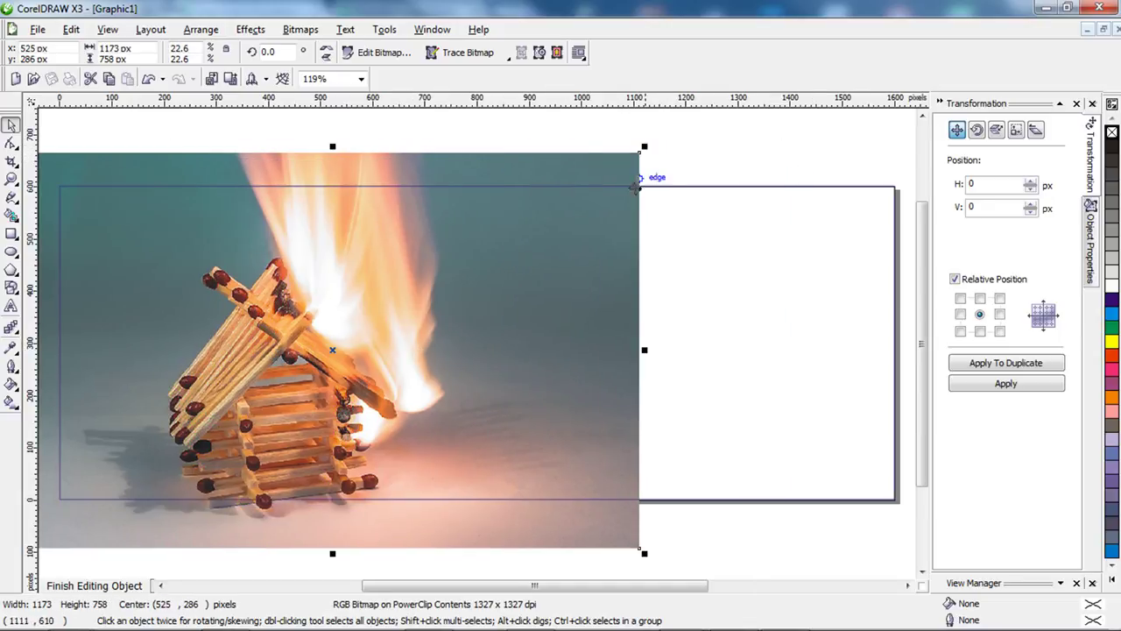
mouse_move(644, 150)
mouse_down()
mouse_move(669, 140)
mouse_move(657, 139)
mouse_up()
drag(490, 377, 480, 366)
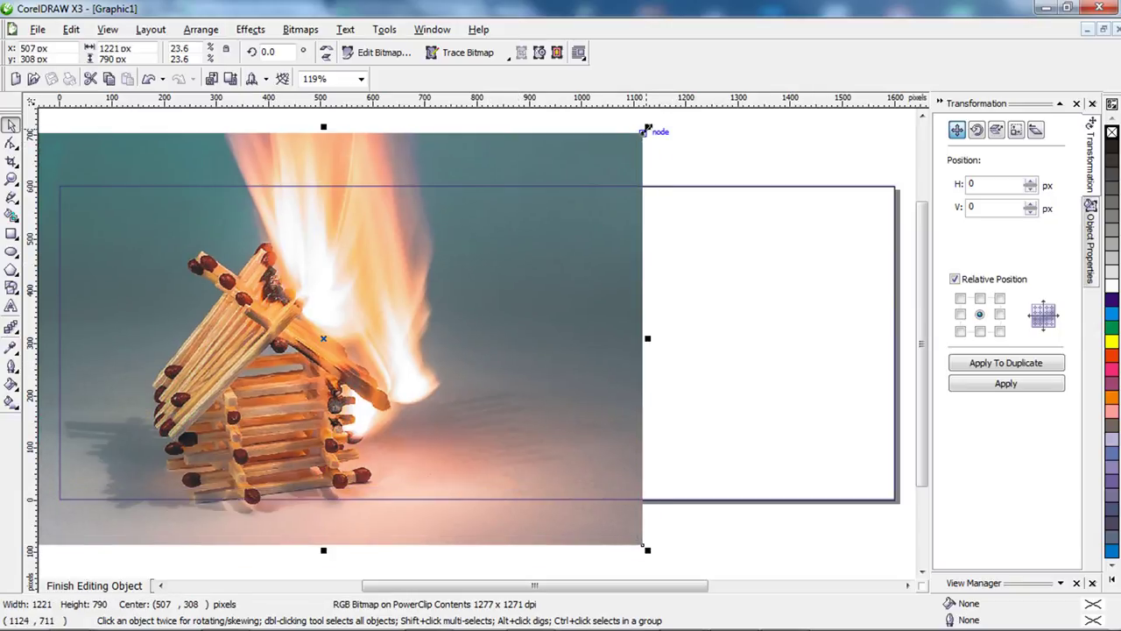
drag(647, 127, 666, 124)
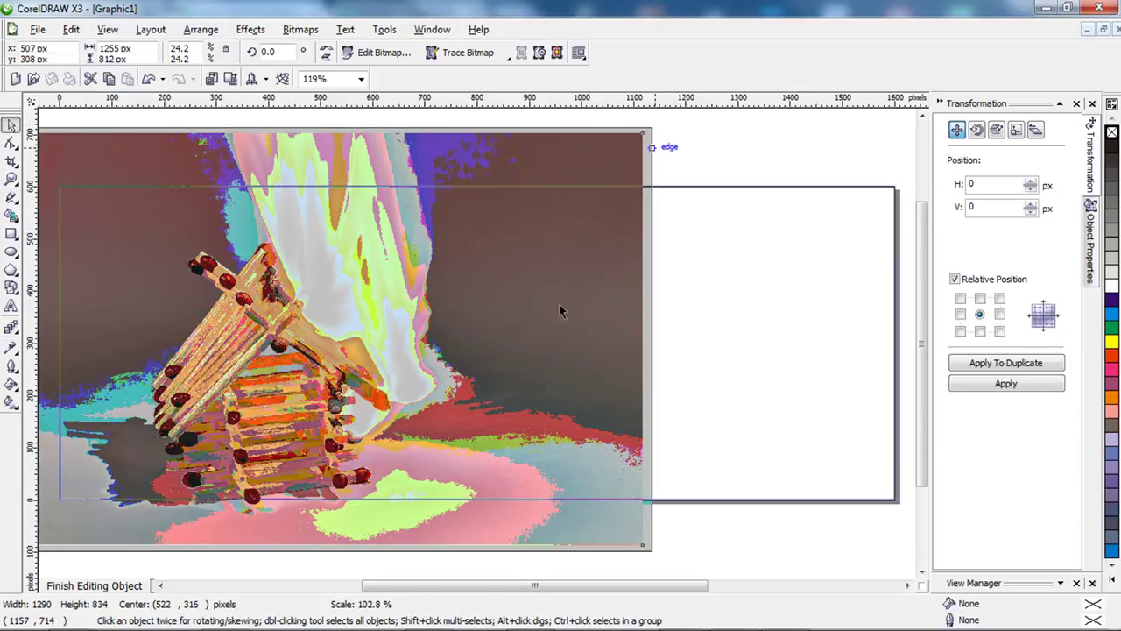
drag(521, 403, 514, 399)
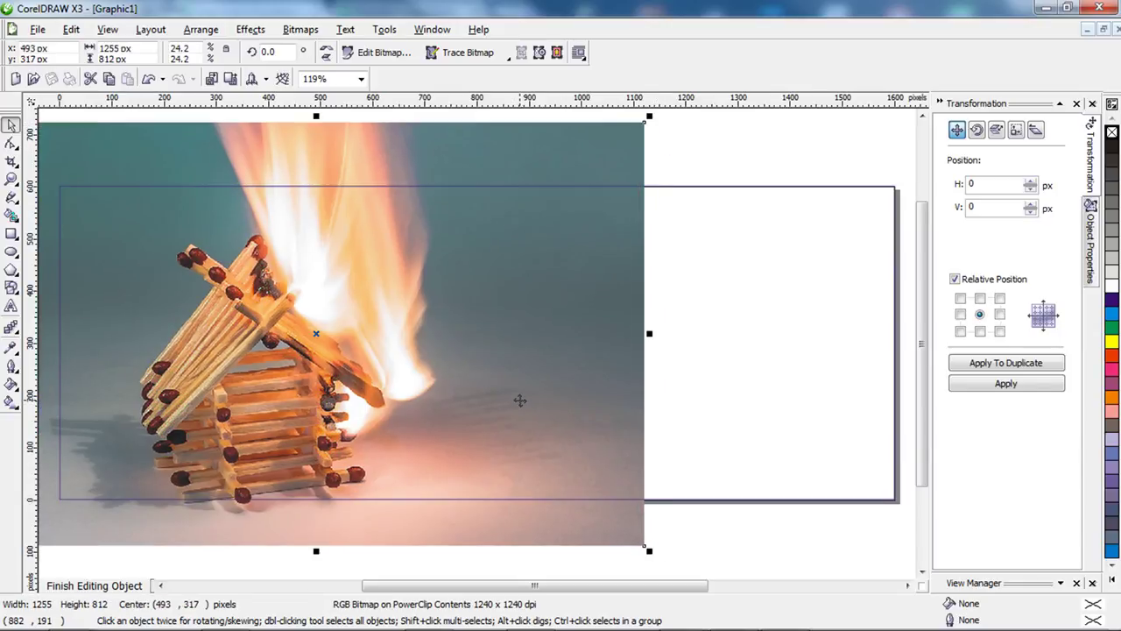
click(723, 145)
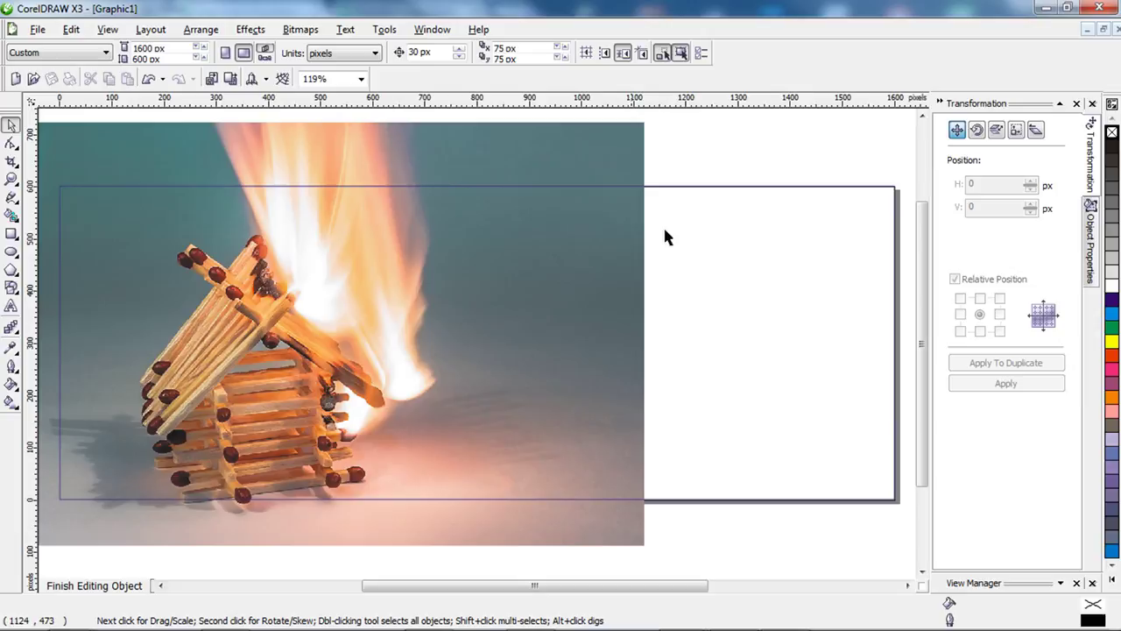
Enlarge the photo to about 1746 × 1129 px and move its centre to about 779, 360 px, covering the whole rectangle.
click(573, 321)
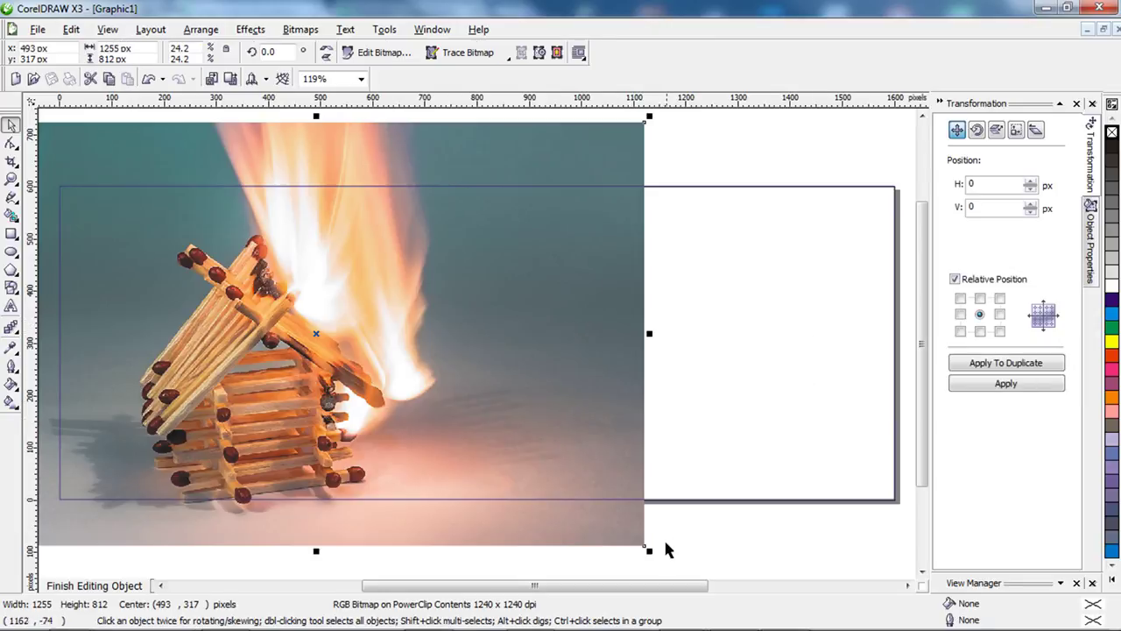
drag(651, 551, 774, 548)
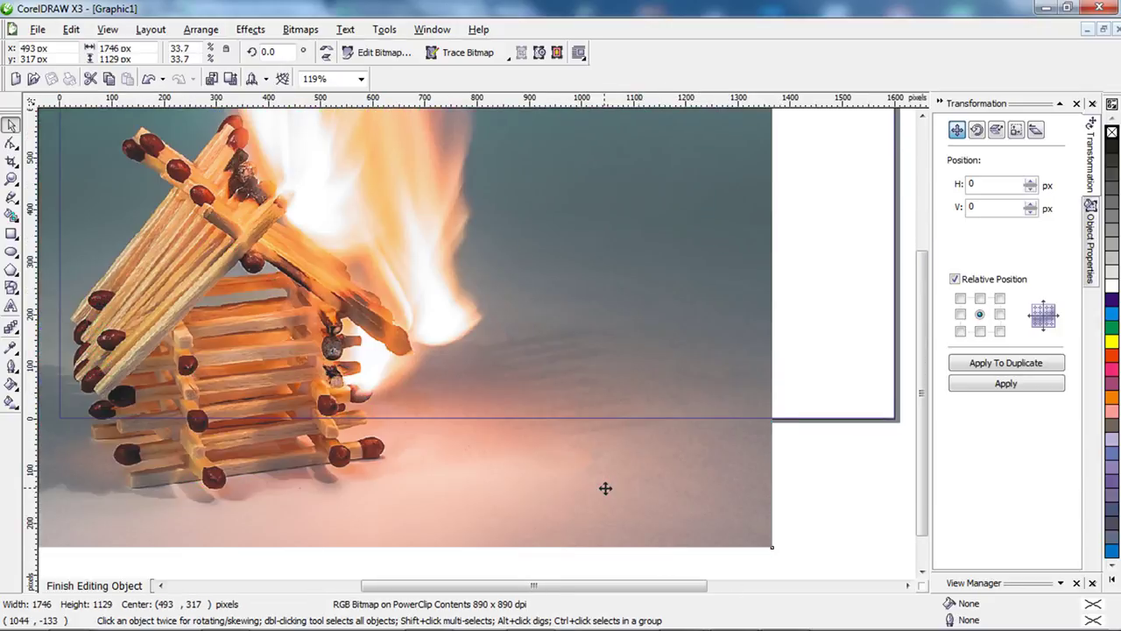
drag(605, 487, 723, 486)
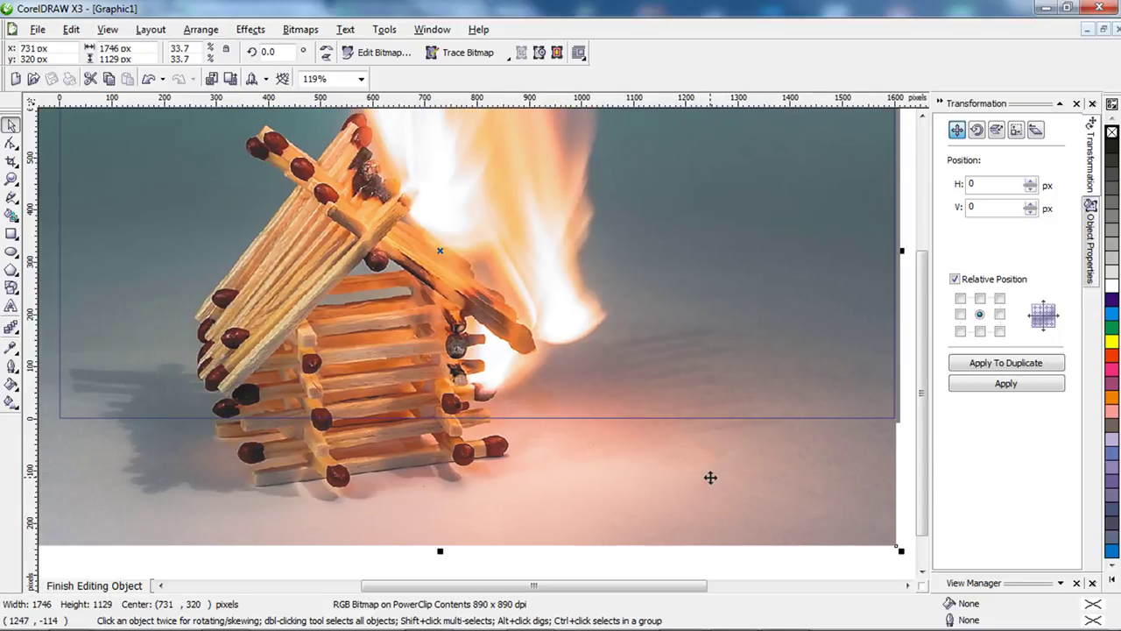
scroll(709, 477, down, 3)
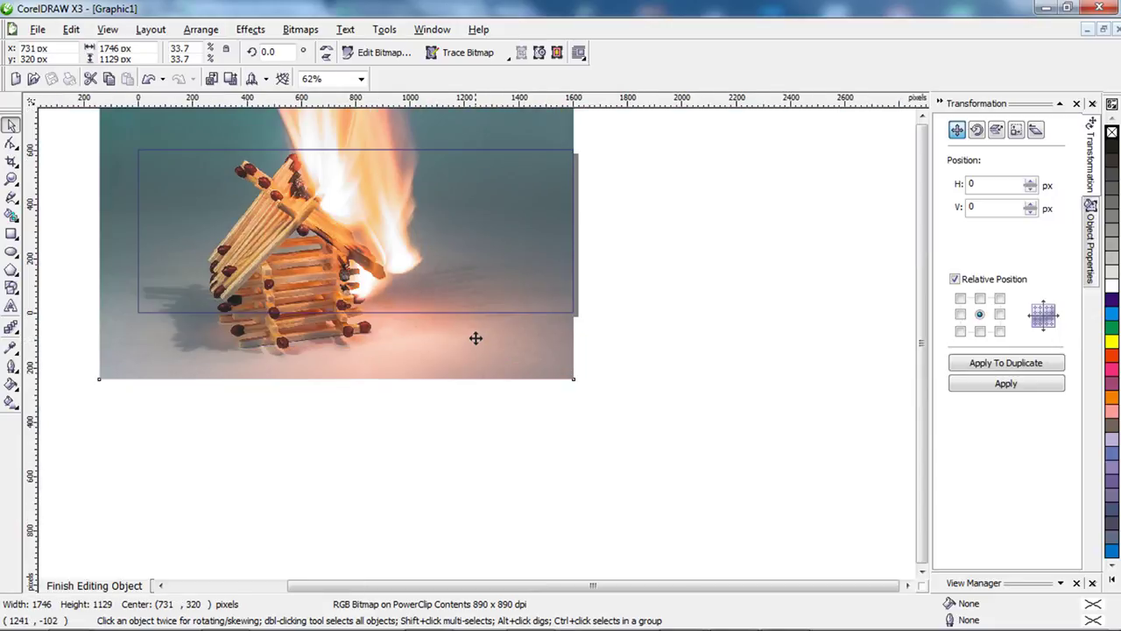
drag(475, 332, 488, 325)
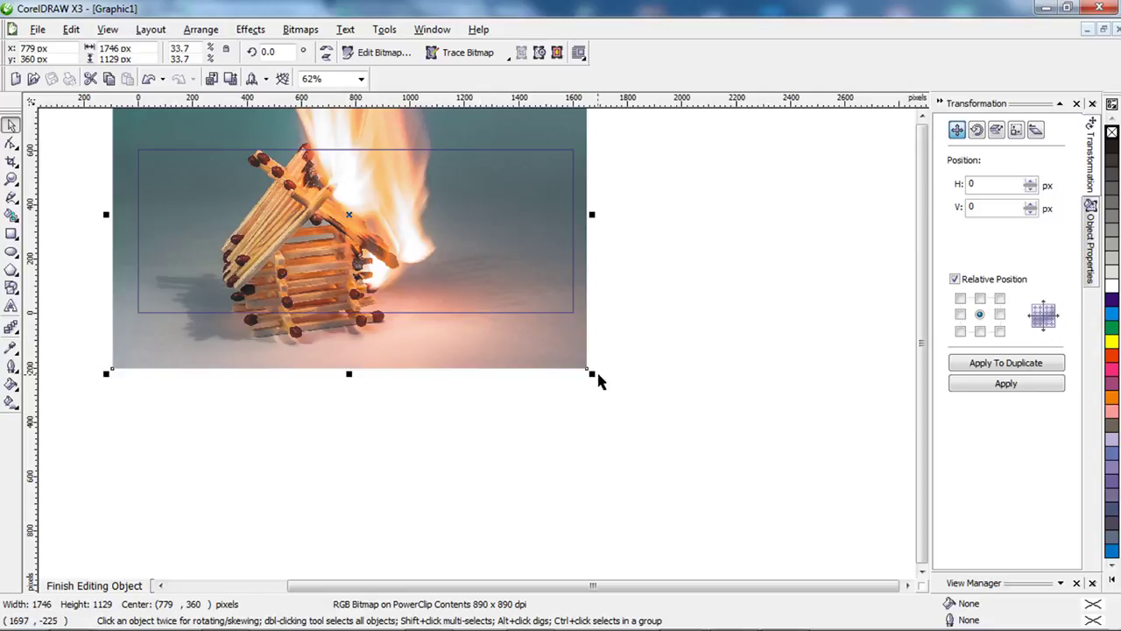
Scale the photo down to about 1050 × 679 px and position its centre at about 501, 274 px.
drag(592, 374, 558, 338)
drag(441, 312, 367, 331)
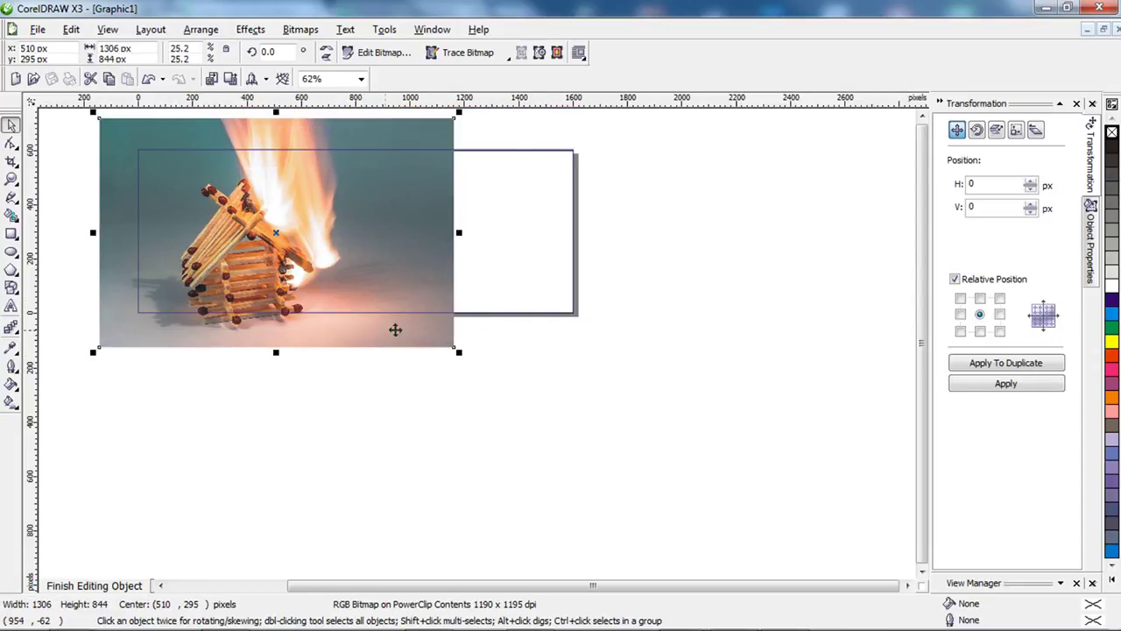
drag(461, 354, 426, 331)
mouse_move(378, 299)
mouse_down()
mouse_move(376, 310)
mouse_move(376, 293)
mouse_up()
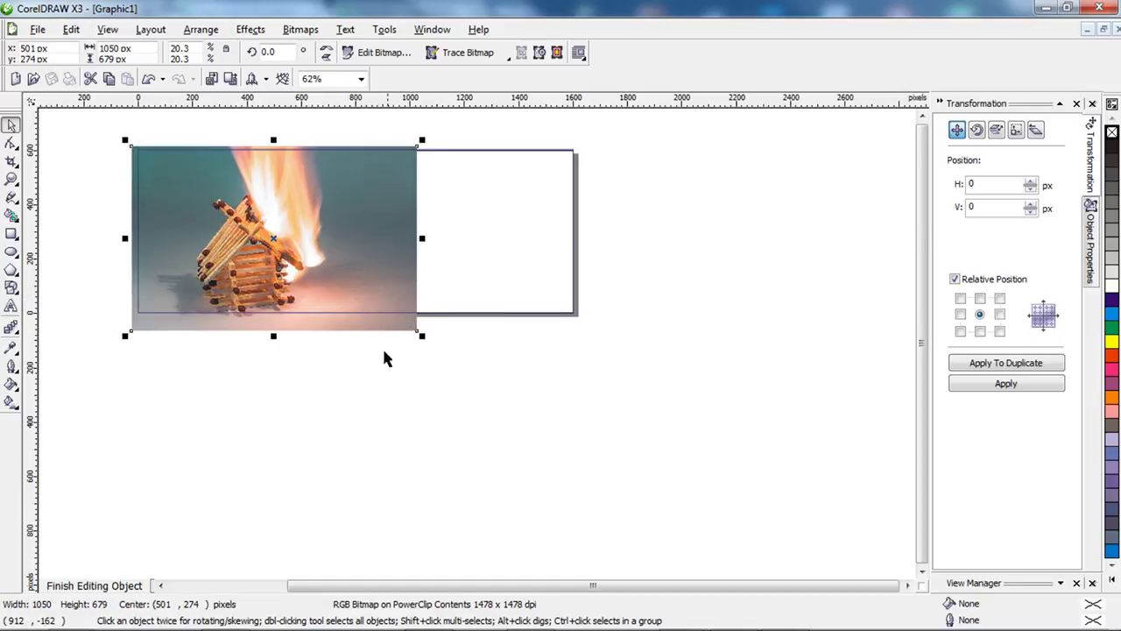
click(390, 412)
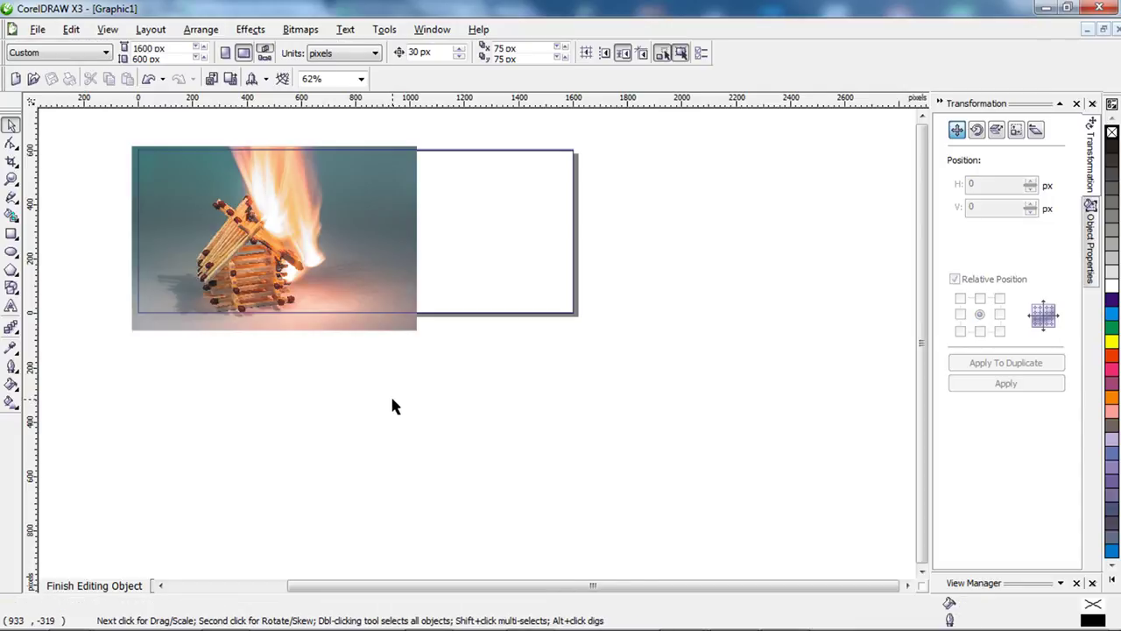
Duplicate the photo directly against its right edge using a relative position offset of 1050 px horizontally and 0 px vertically.
click(377, 294)
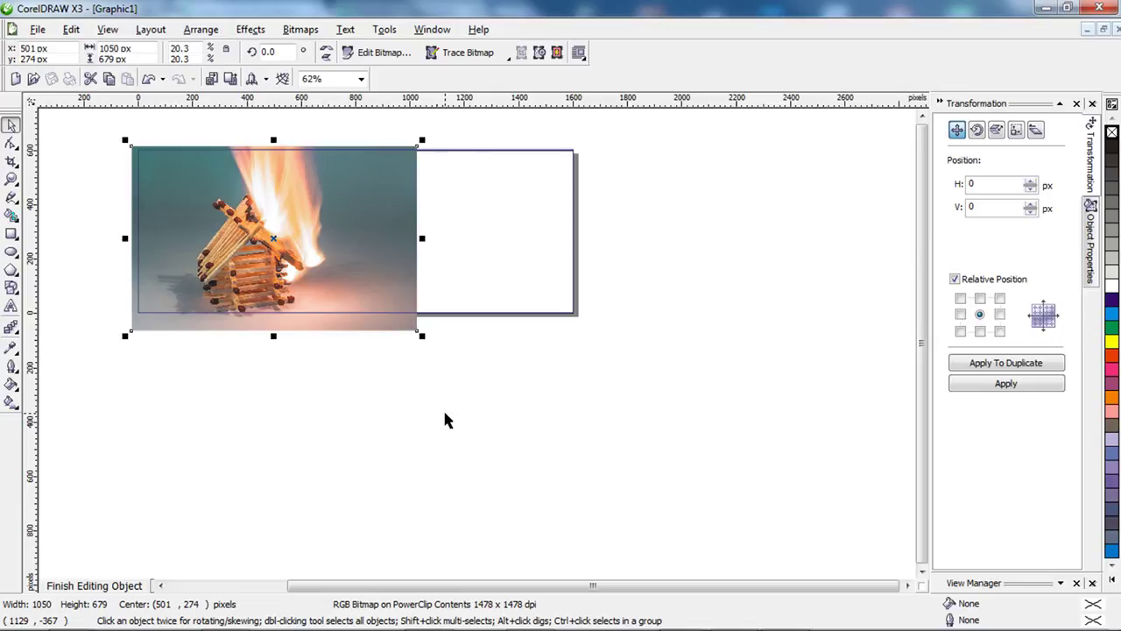
click(431, 29)
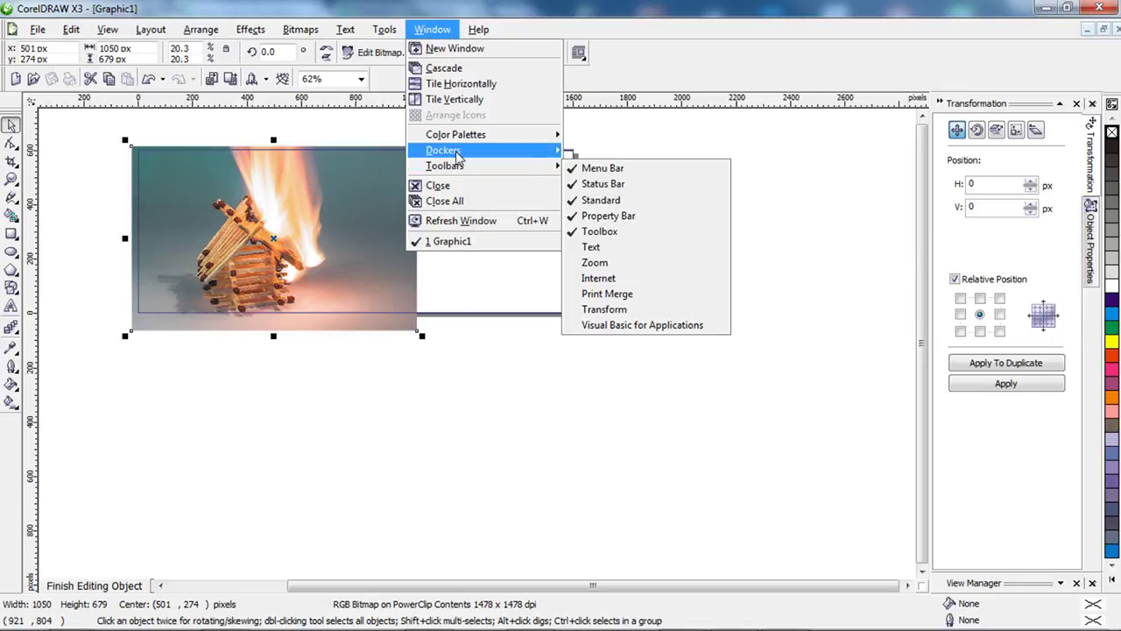
mouse_move(456, 155)
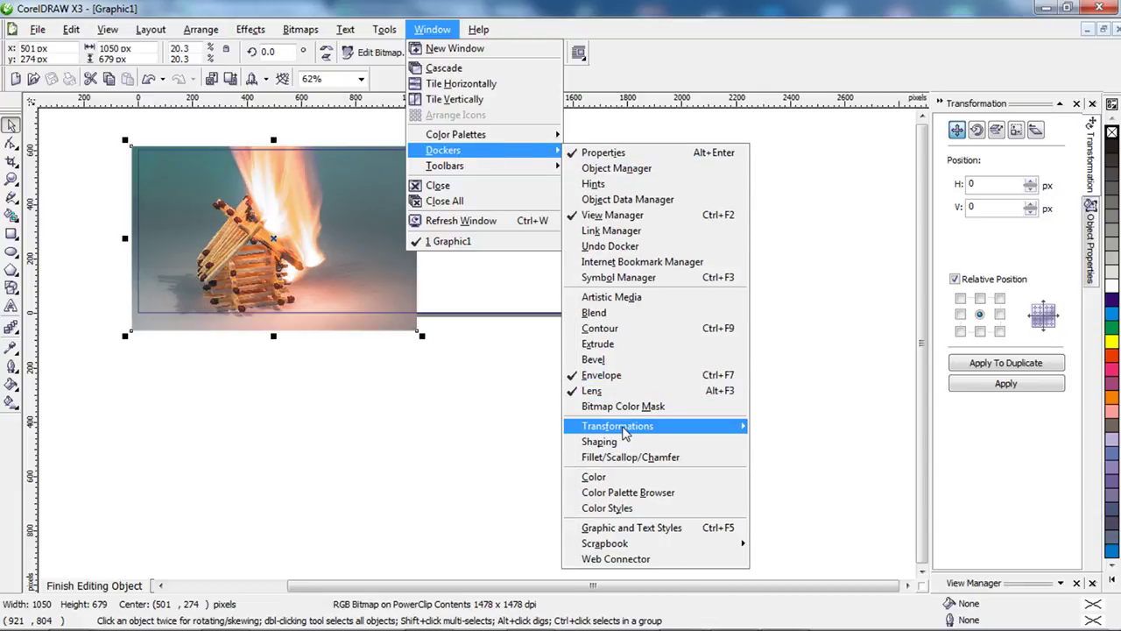
mouse_move(626, 431)
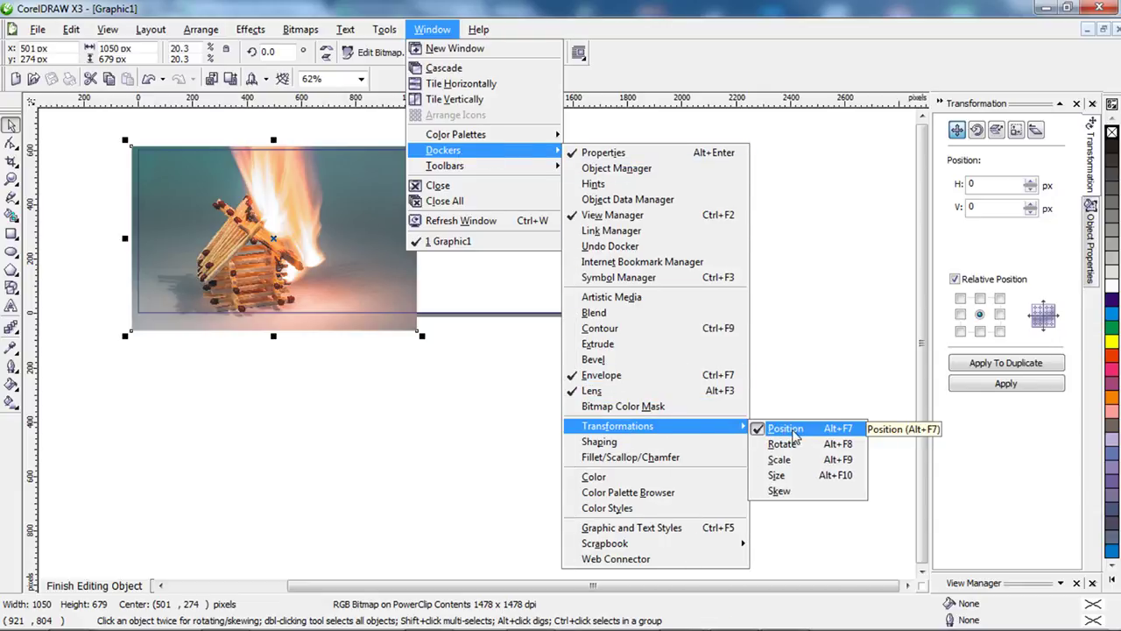
click(823, 338)
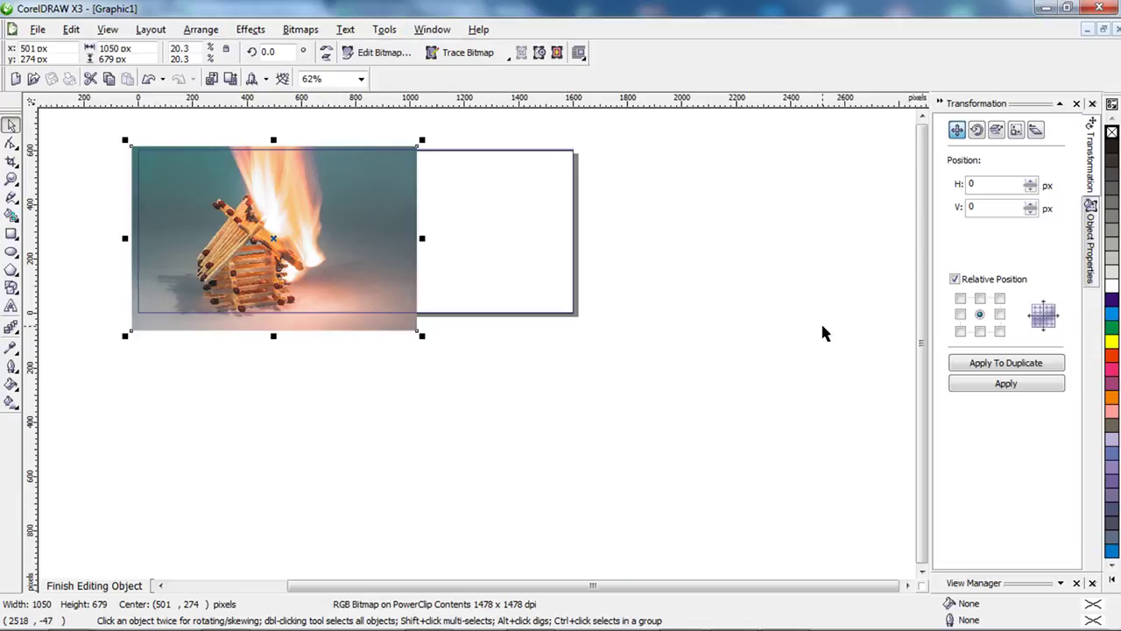
key(alt+Return)
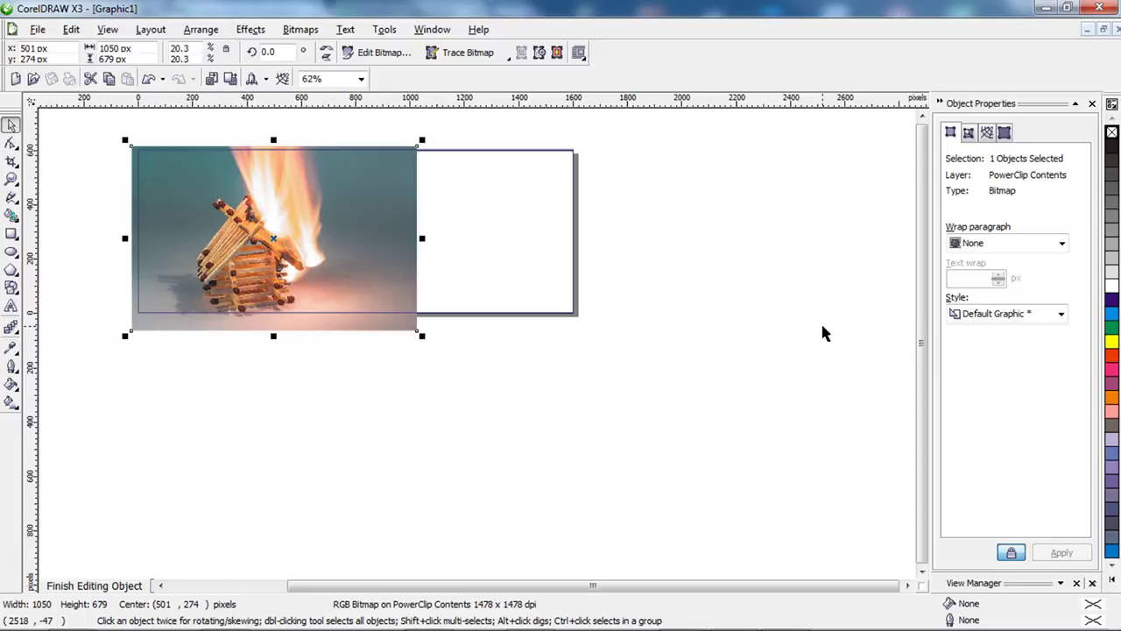
key(alt+F7)
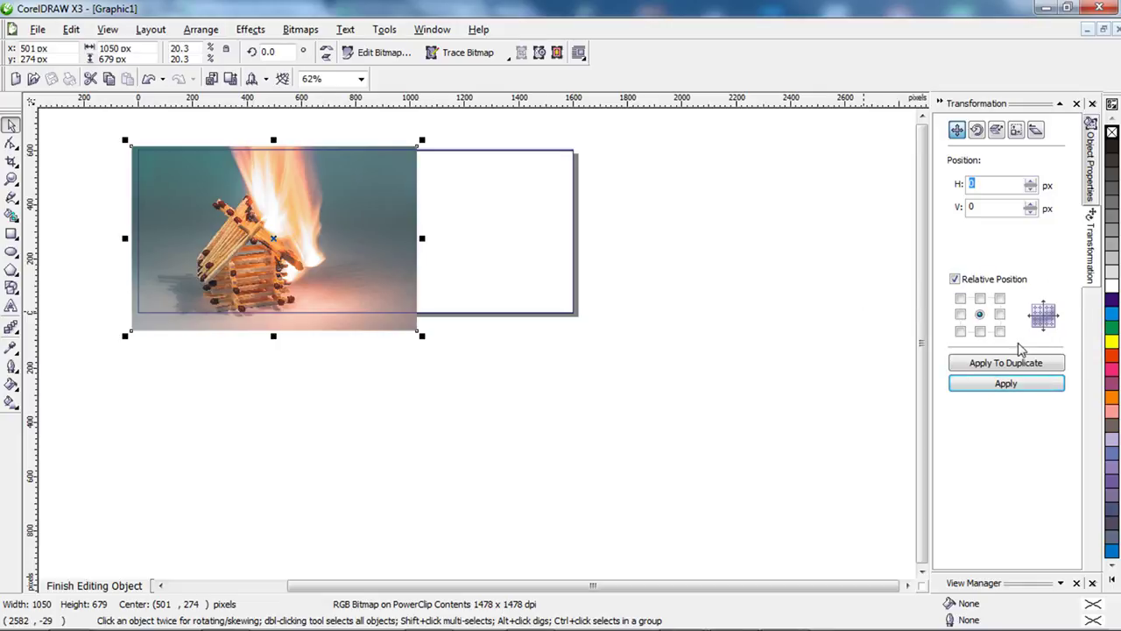
click(999, 313)
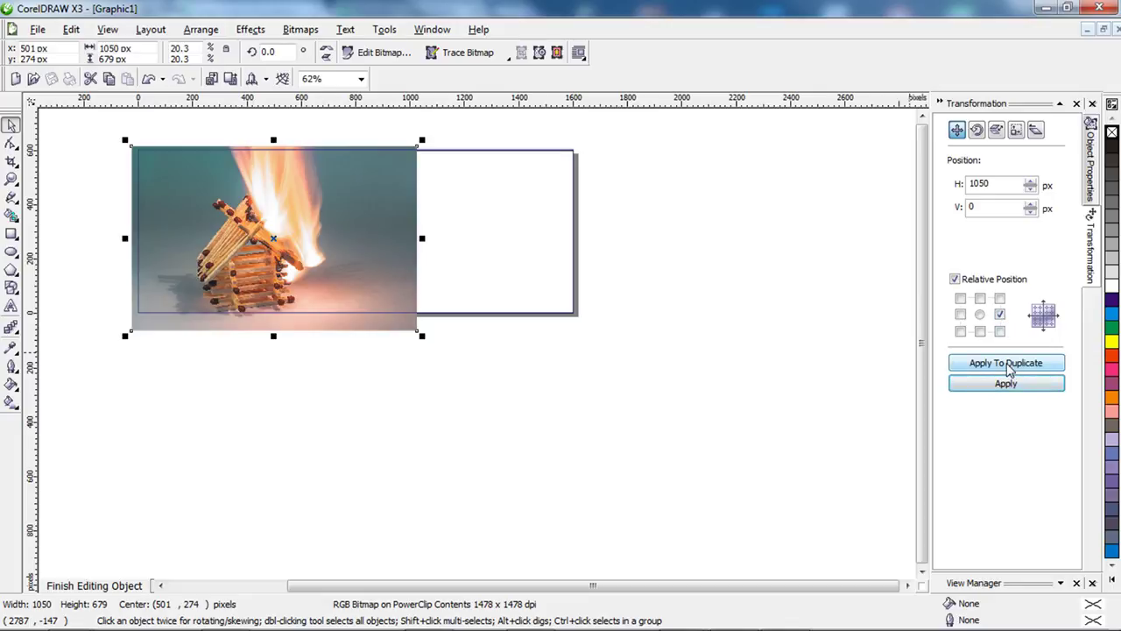
click(975, 366)
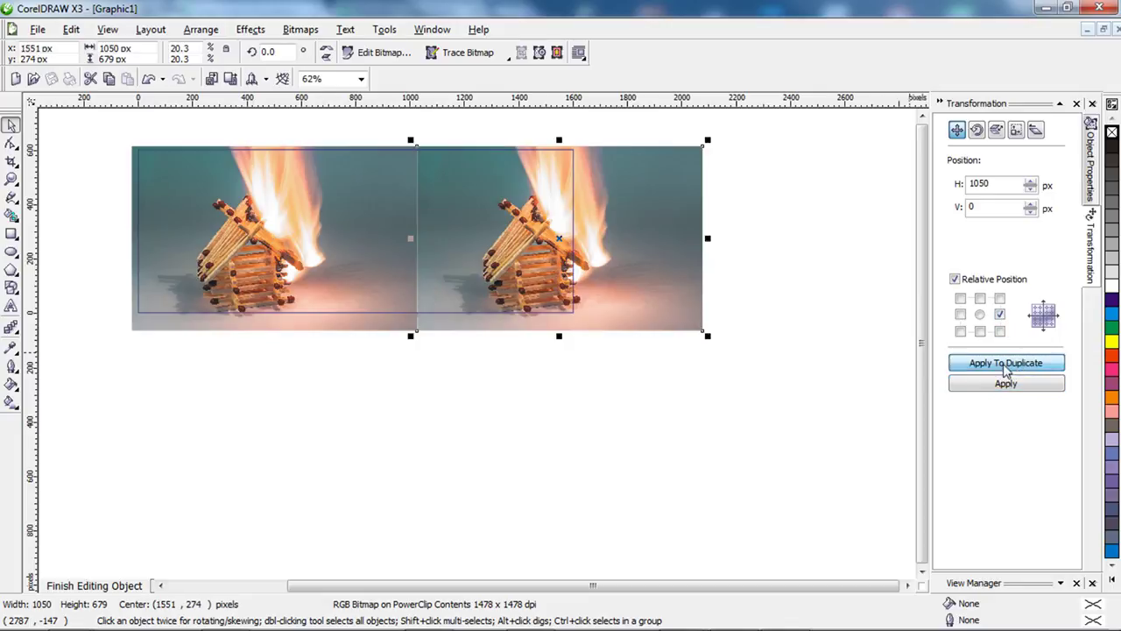
ctrl+click(829, 383)
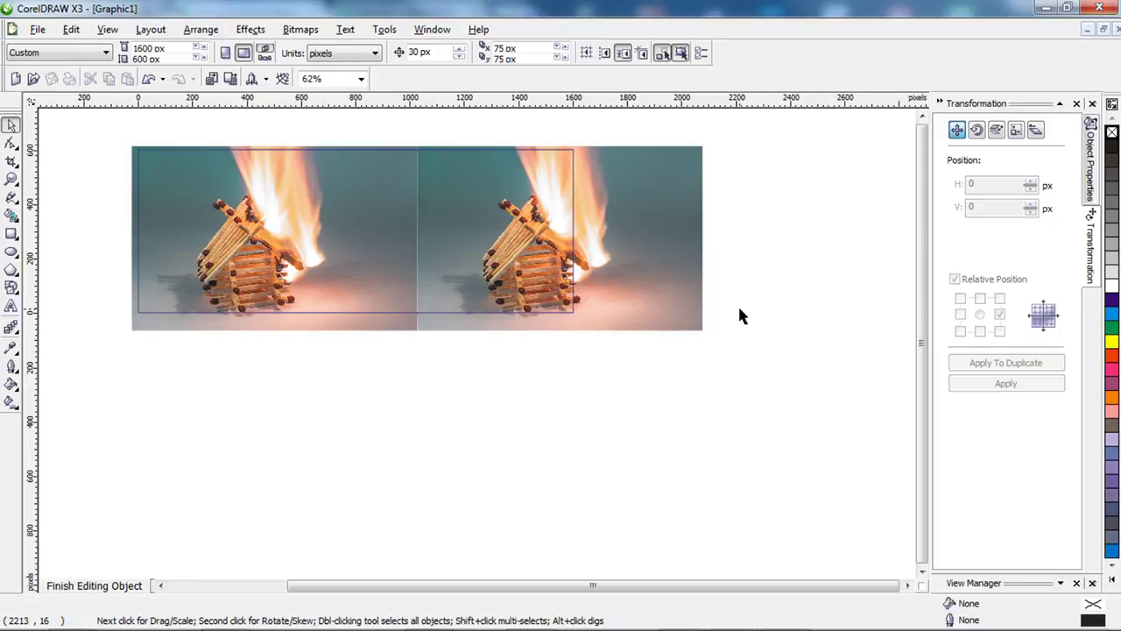
Mirror the duplicated photo horizontally so that it reflects the original.
click(661, 288)
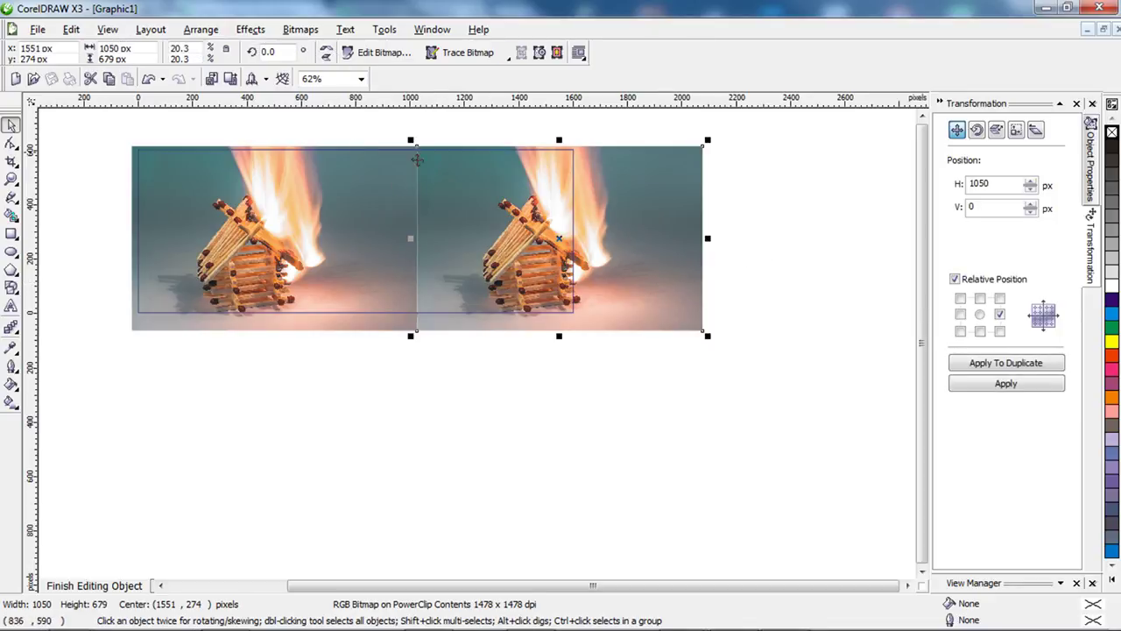
click(327, 53)
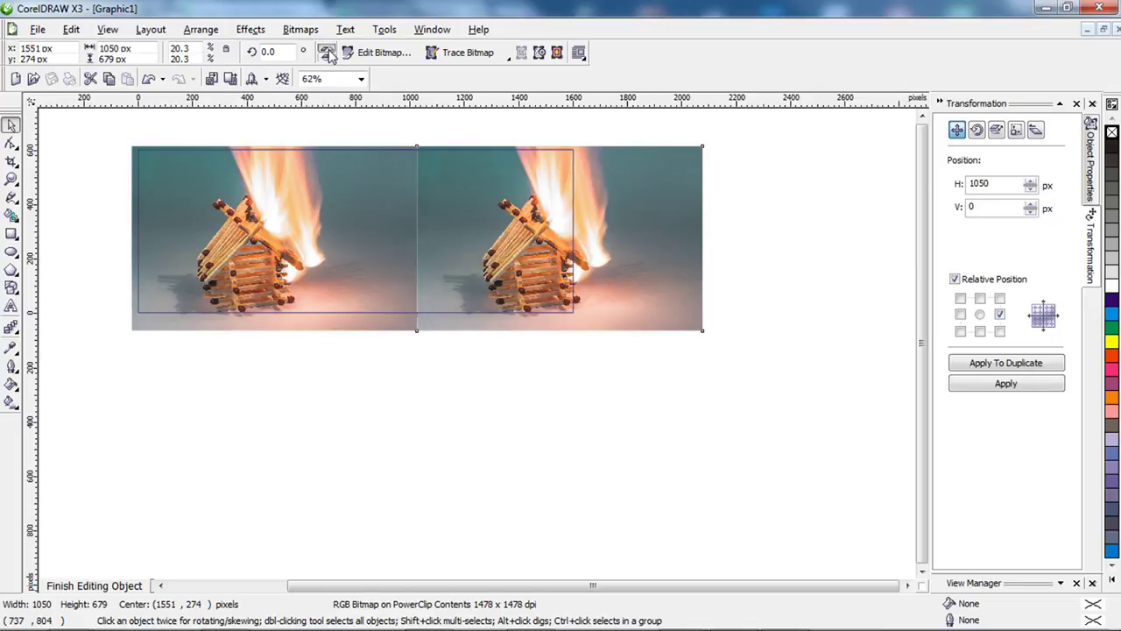
click(789, 233)
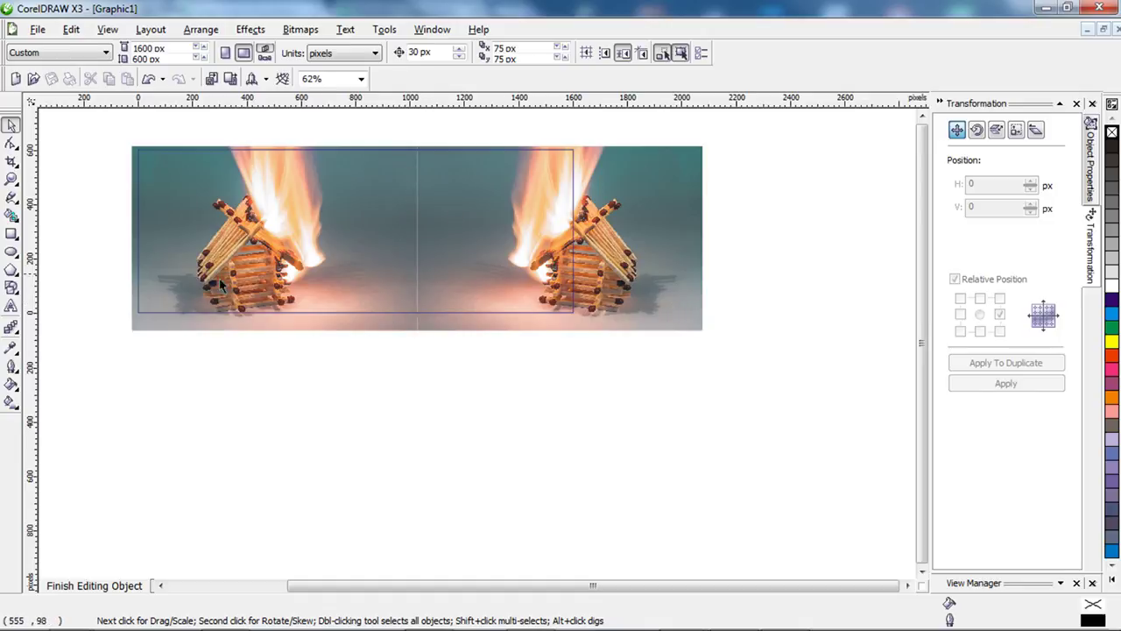
Move the mirrored copy about 9 px over the original's right edge, centred at about 1542, 268 px, to close the seam.
click(12, 181)
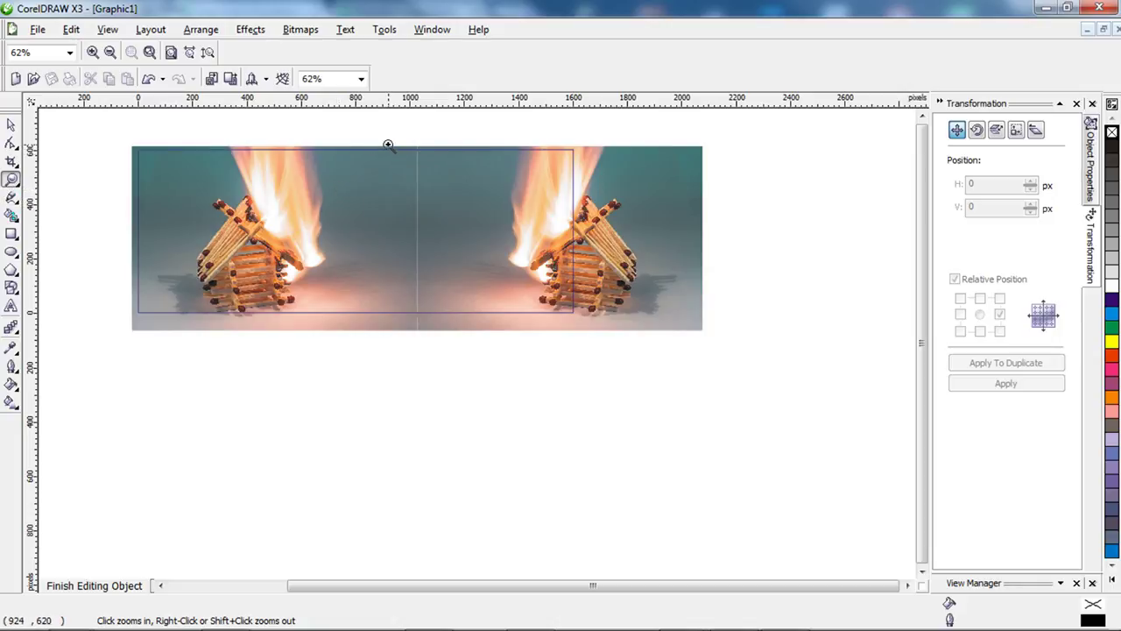
click(463, 292)
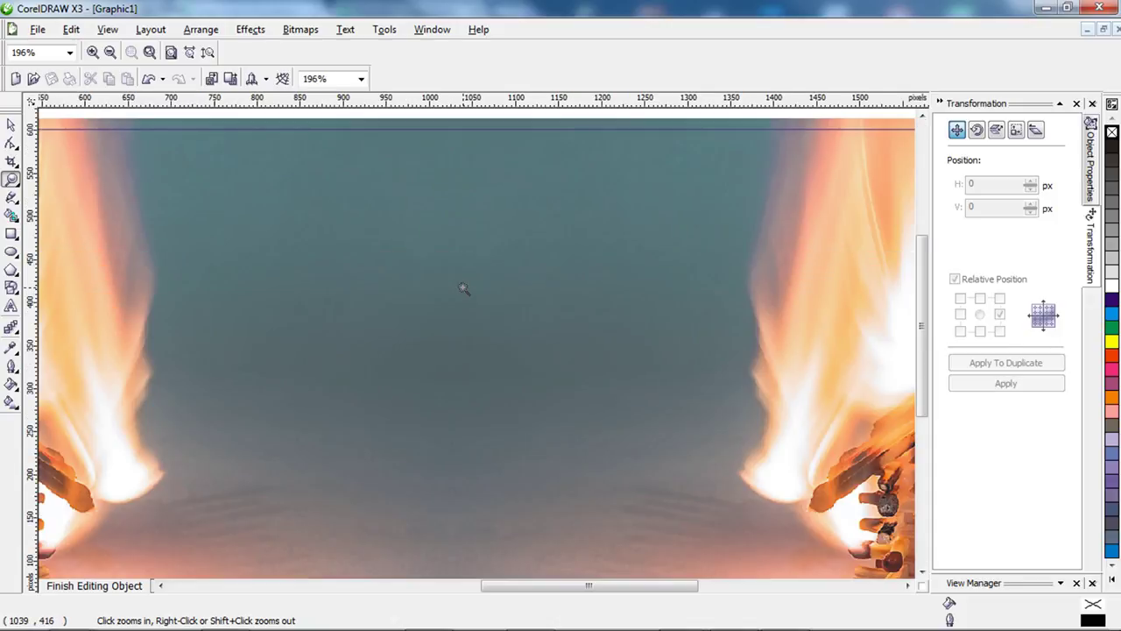
right_click(463, 289)
drag(396, 208, 432, 245)
right_click(432, 245)
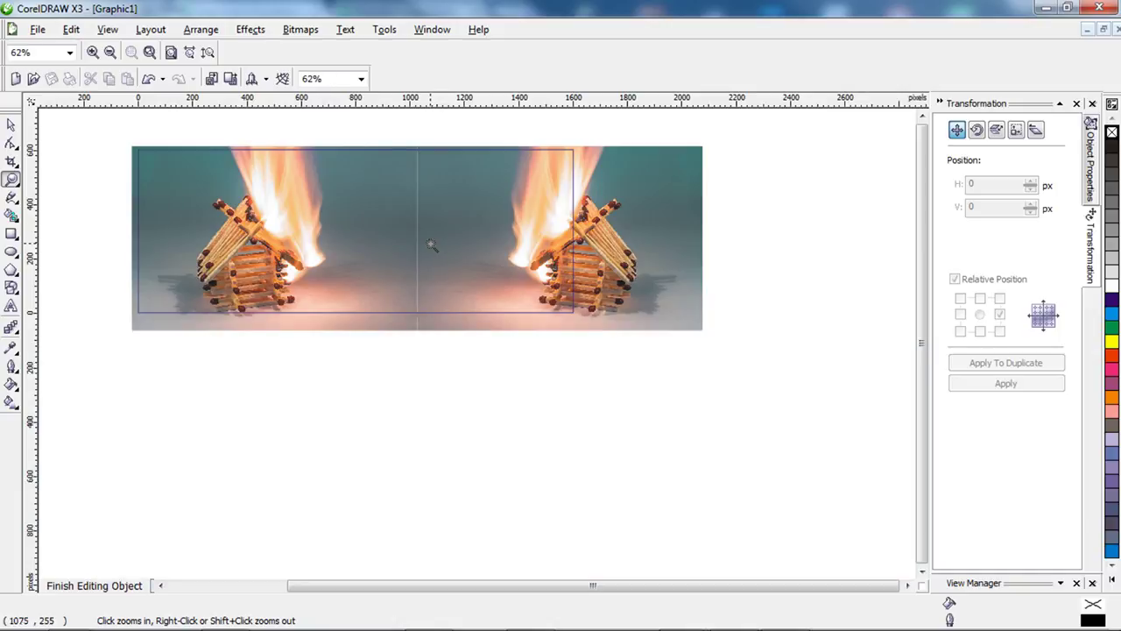
click(11, 126)
click(439, 222)
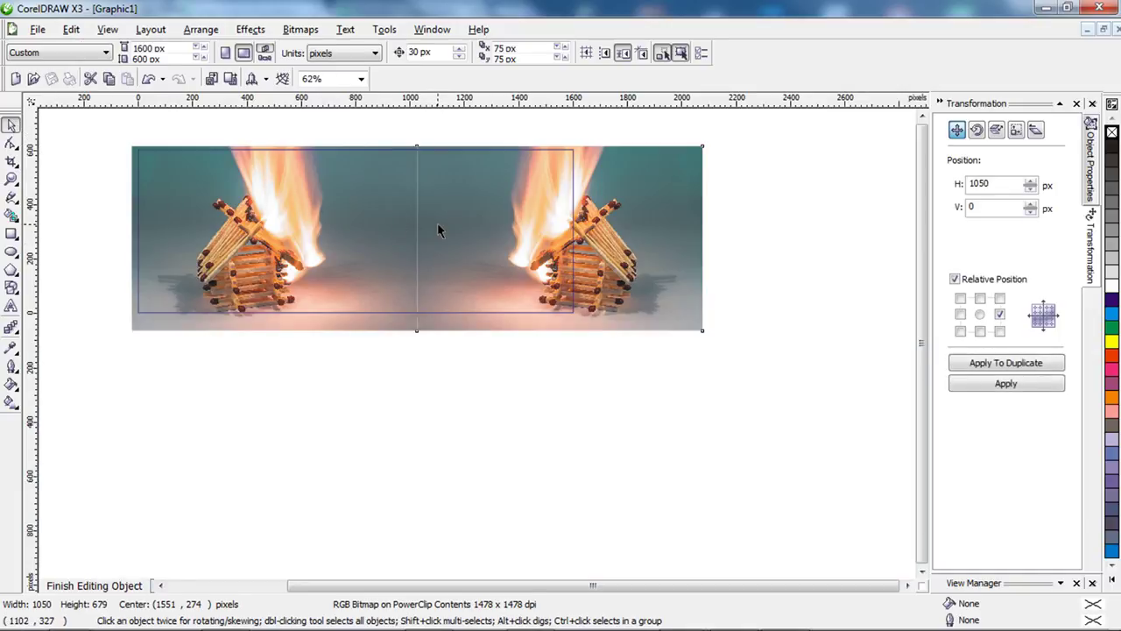
drag(439, 230, 444, 233)
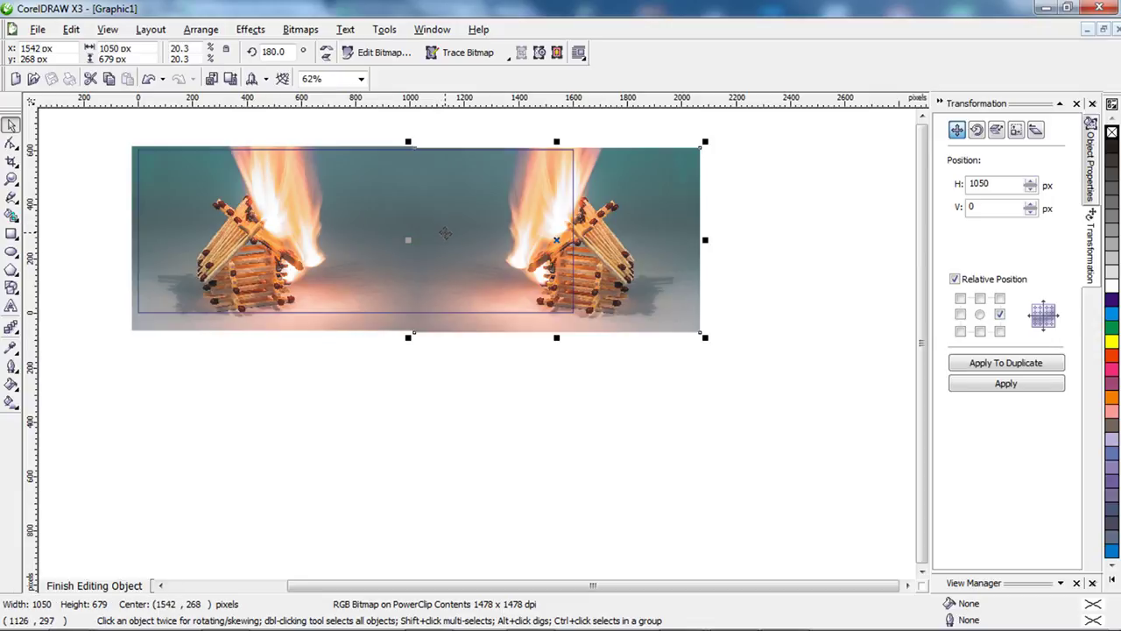
Align the mirrored copy vertically with the original photo so their top and bottom edges are level.
shift+click(338, 237)
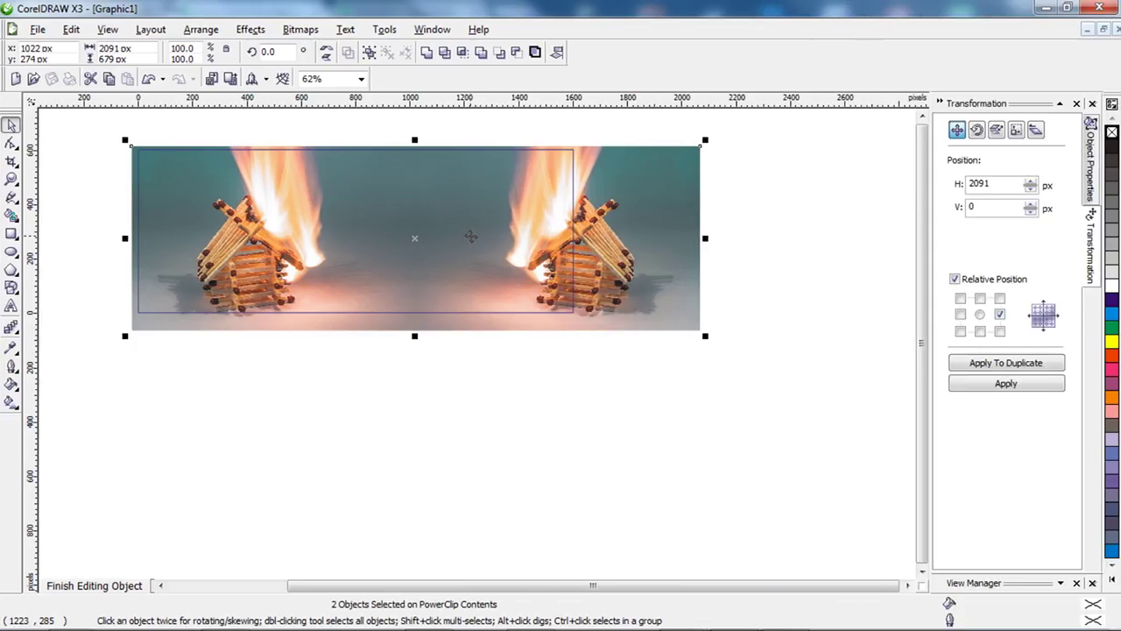
click(828, 234)
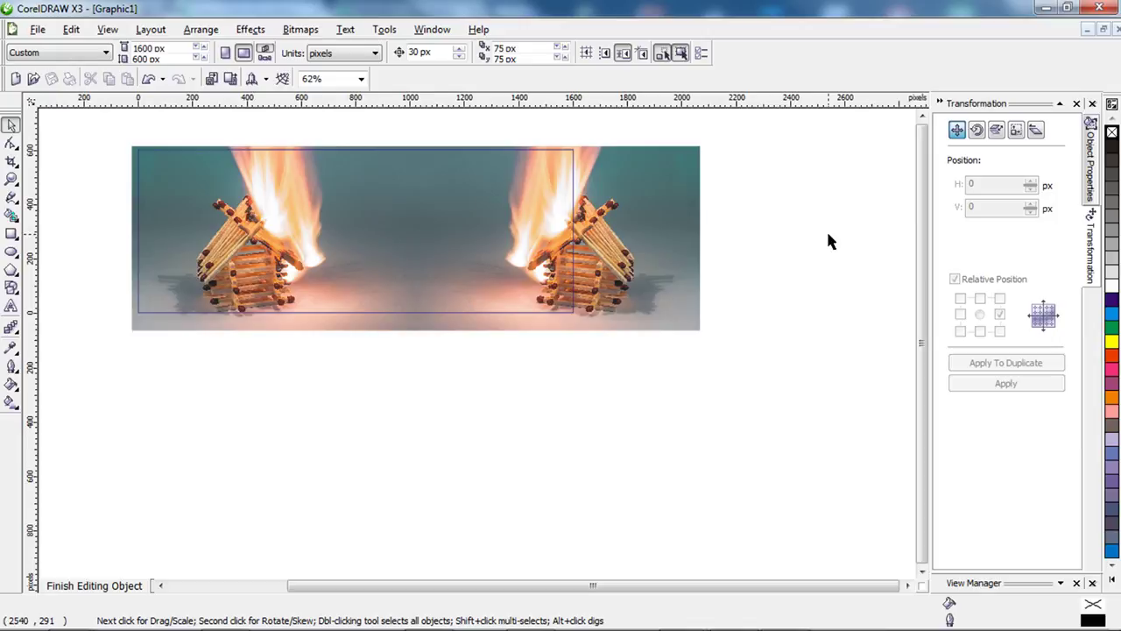
click(412, 262)
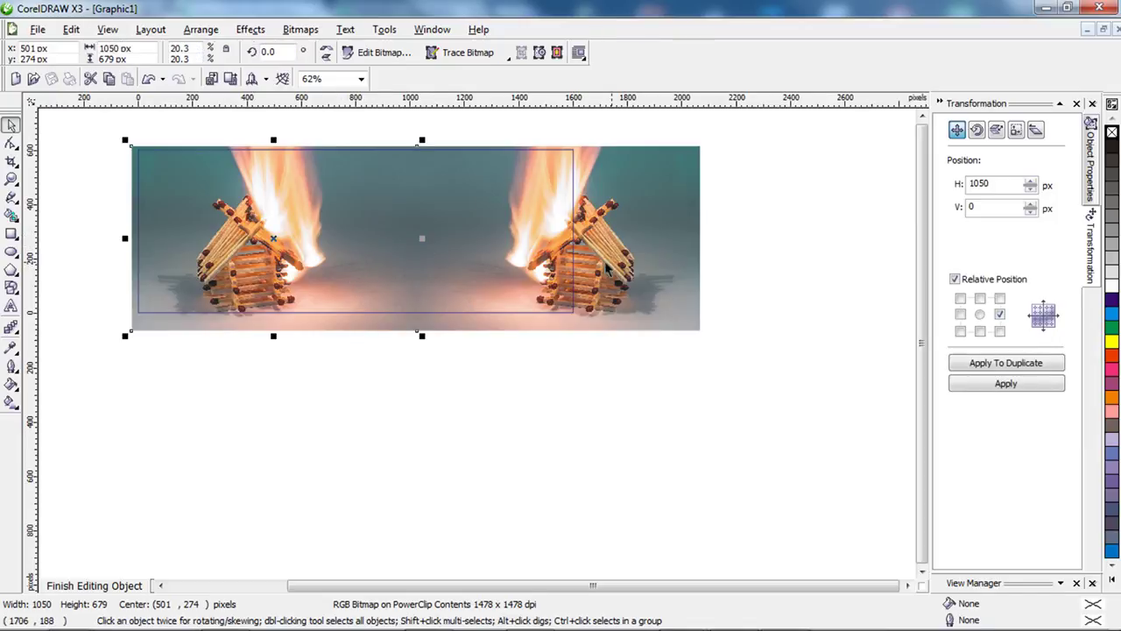
Enlarge both photos together to about 2438 × 792 px and move them so their shared centre is at about 1209, 244 px.
shift+click(607, 270)
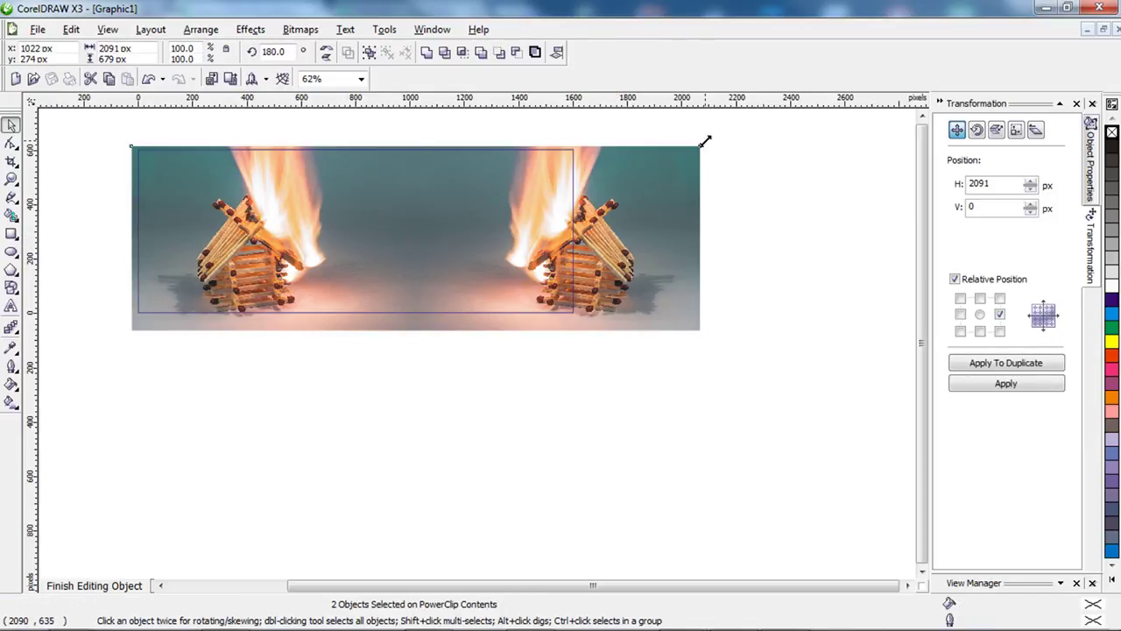
drag(705, 141, 718, 137)
drag(542, 248, 569, 250)
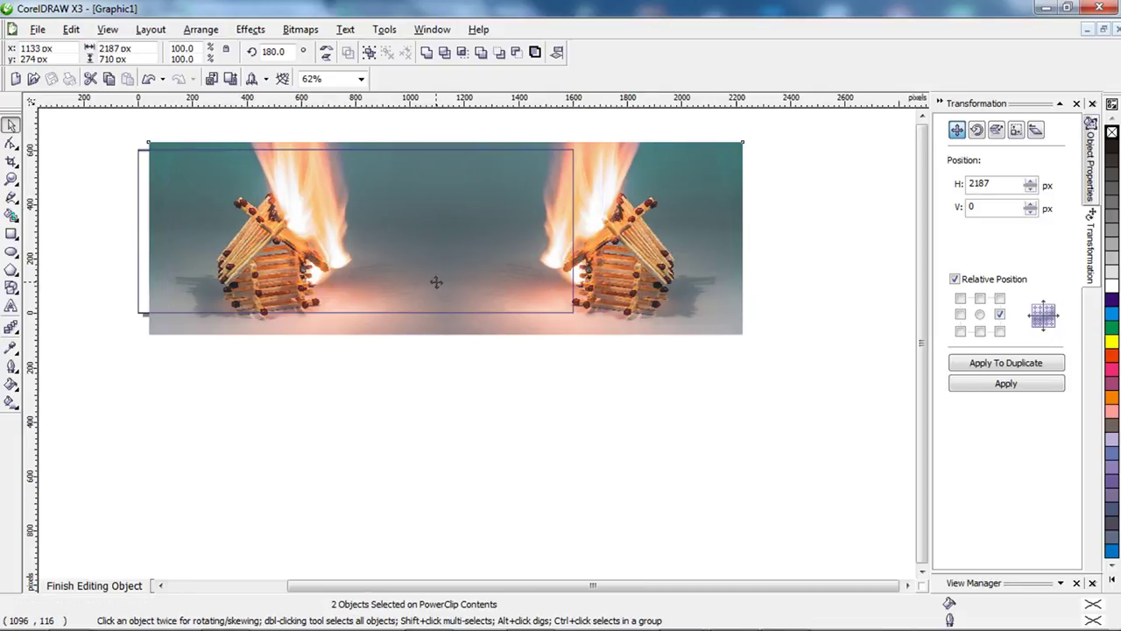
drag(436, 282, 420, 289)
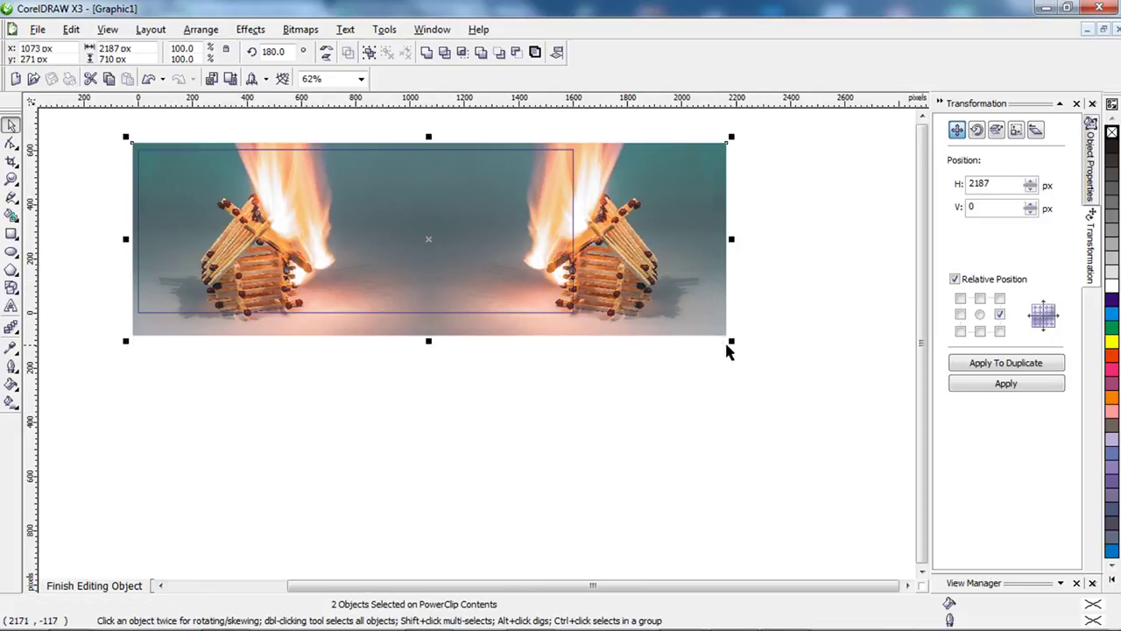
drag(731, 340, 758, 352)
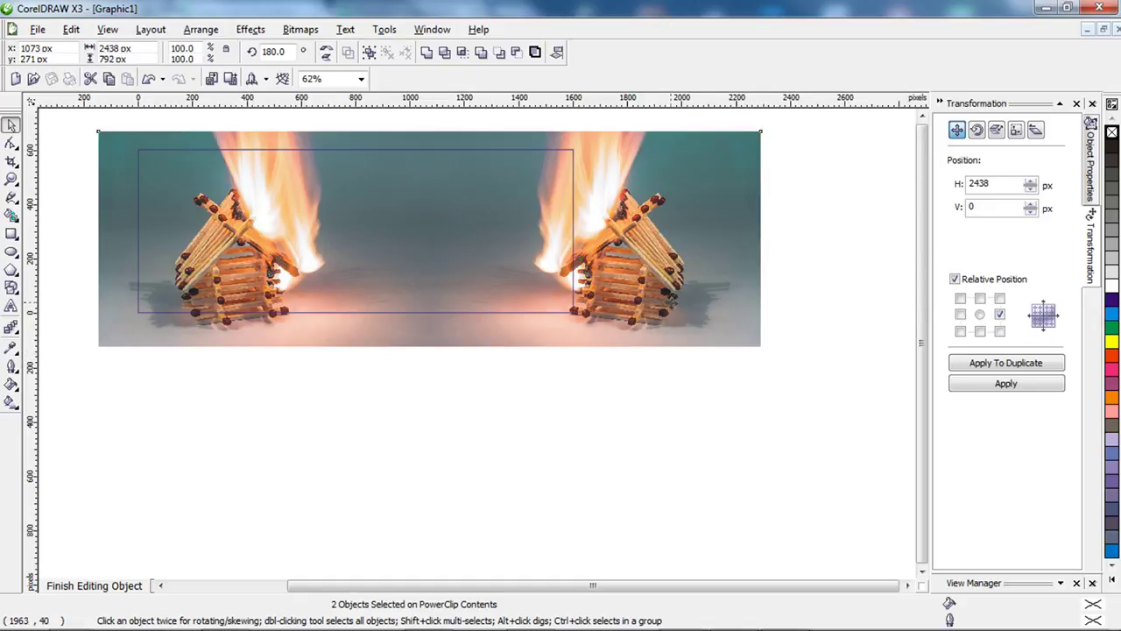
drag(670, 299, 699, 313)
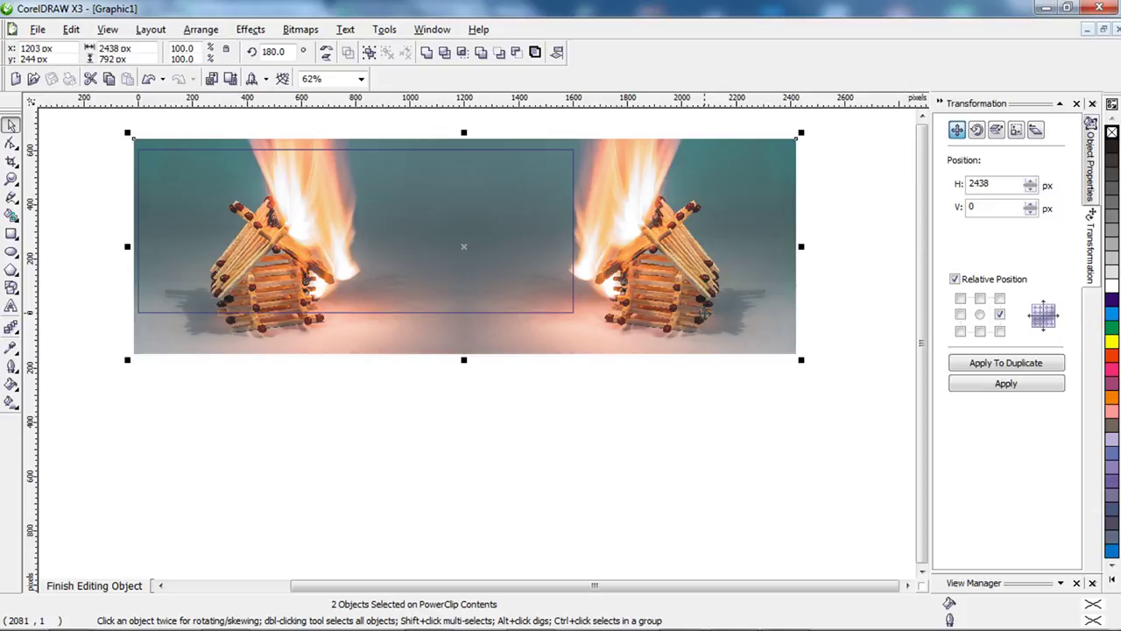
drag(705, 312, 711, 314)
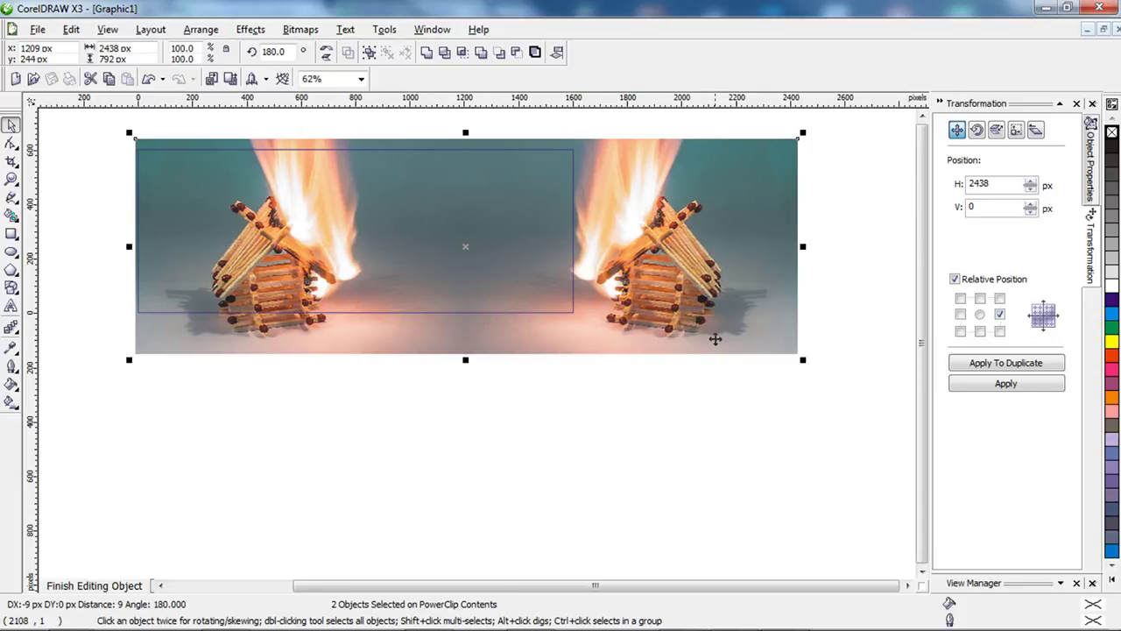
click(698, 409)
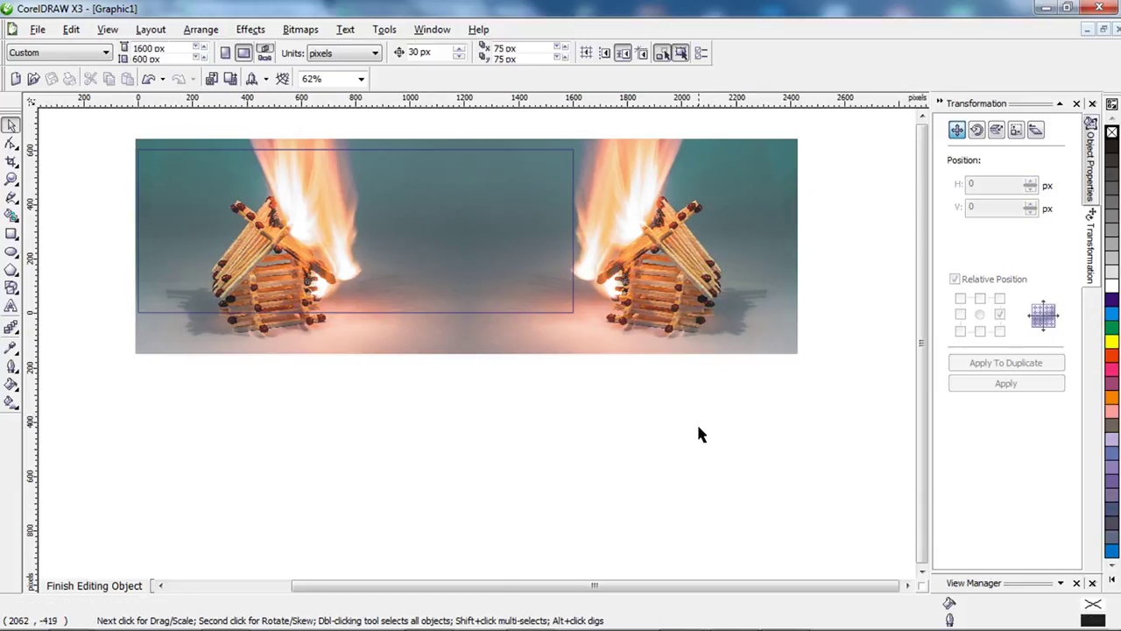
Move both photos up to a centre of about 1206, 316 px and finish editing the PowerClip contents.
click(683, 324)
shift+click(466, 350)
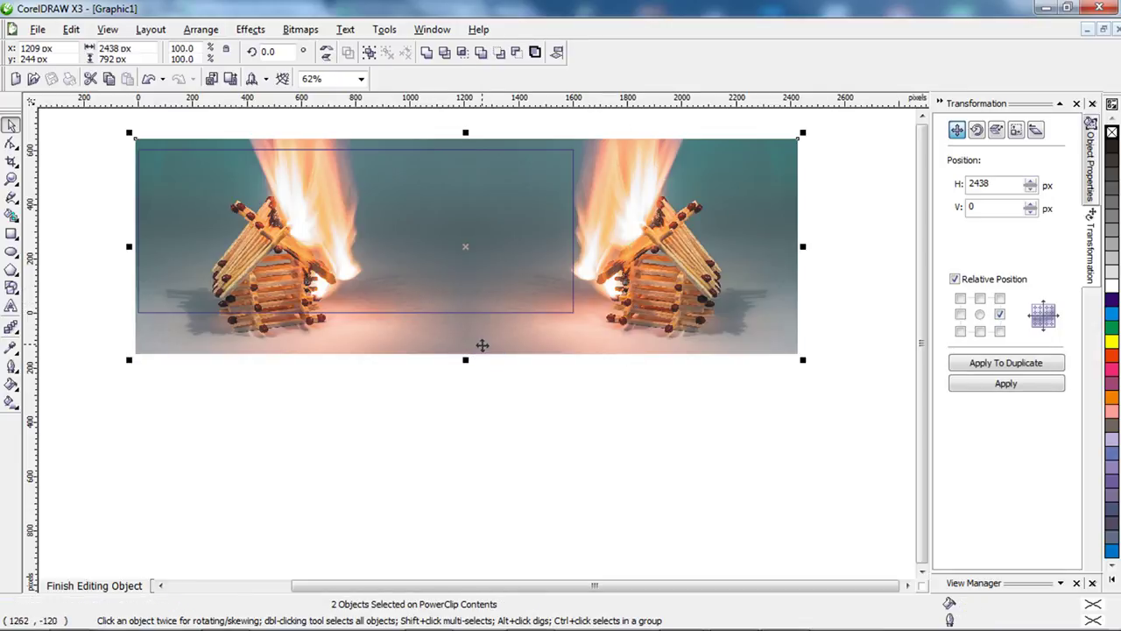
drag(480, 342, 483, 334)
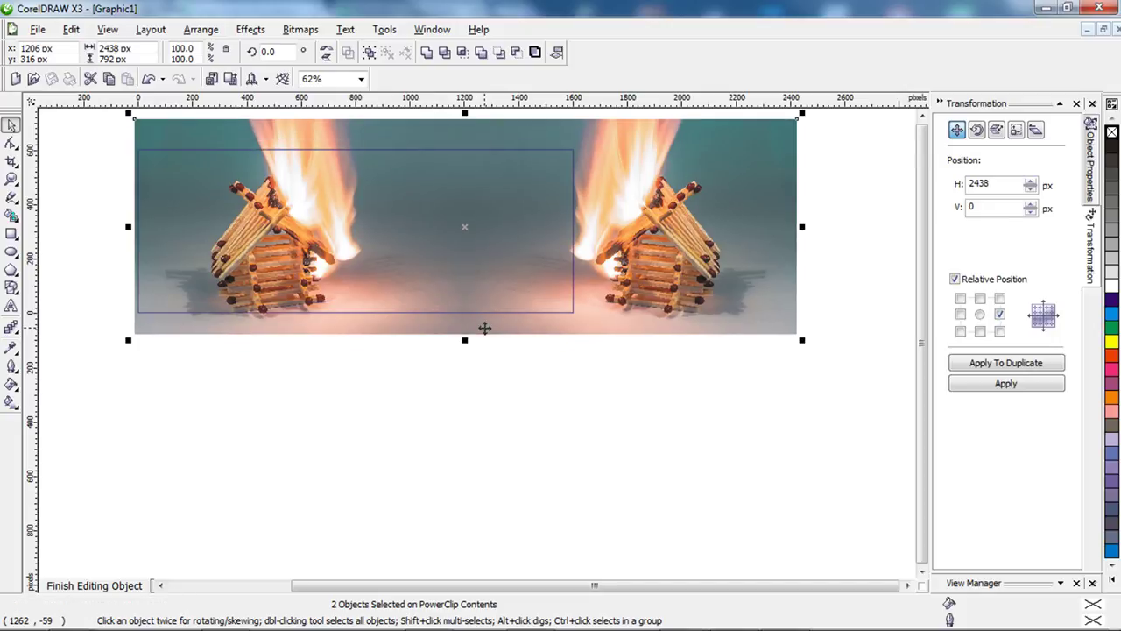
click(475, 392)
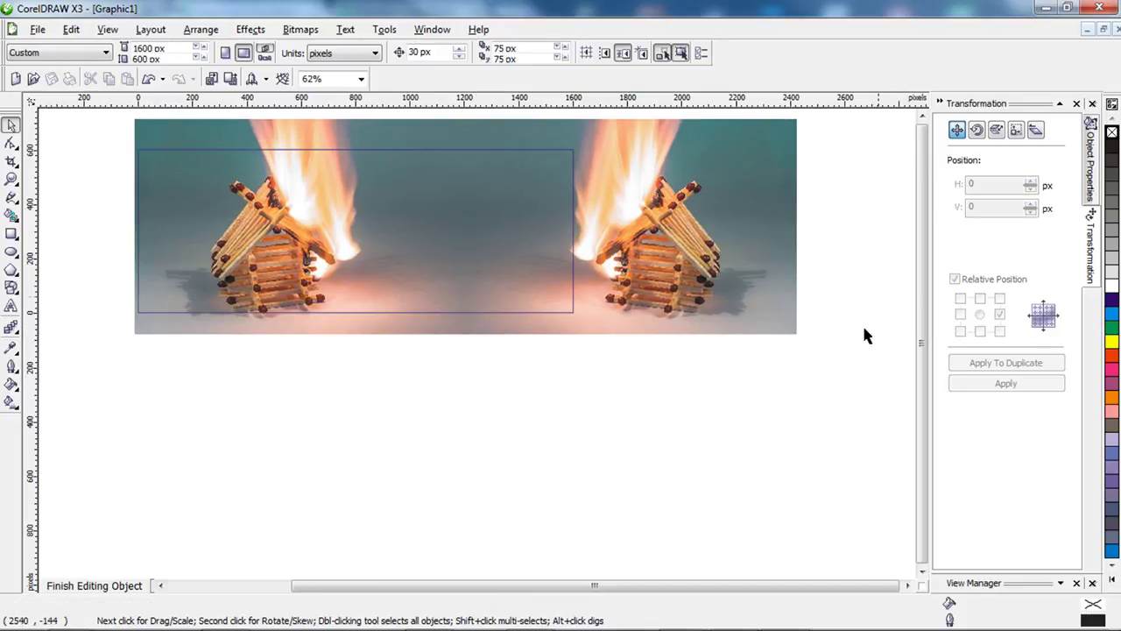
ctrl+click(865, 238)
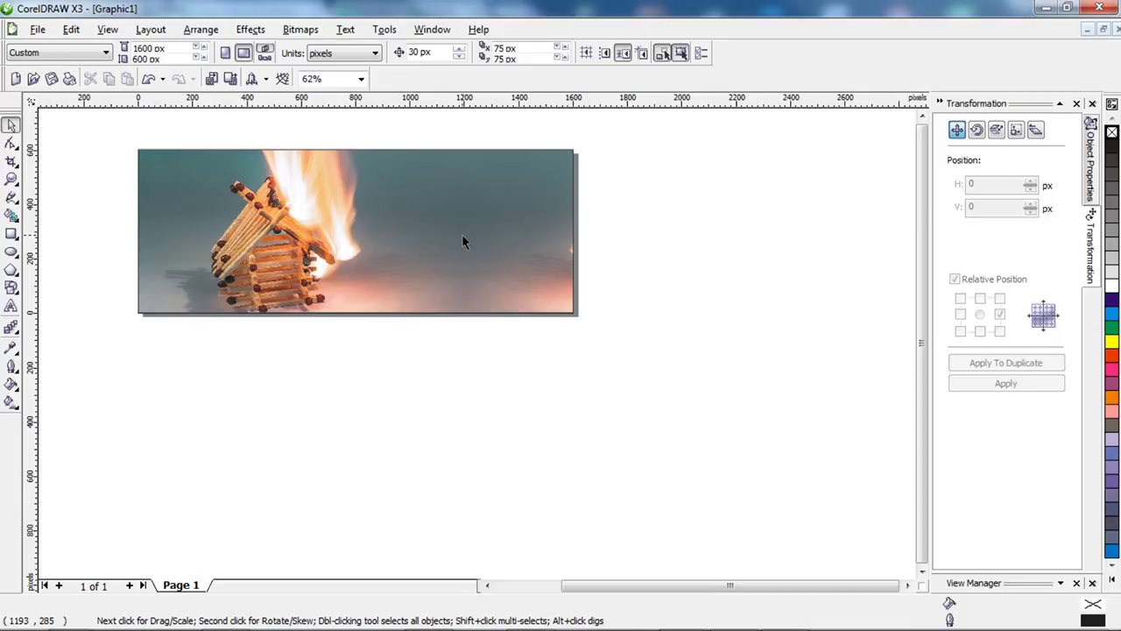
Start an artistic text object reading "2018" on the empty background beside the flames, at about 917, 371 px.
key(F4)
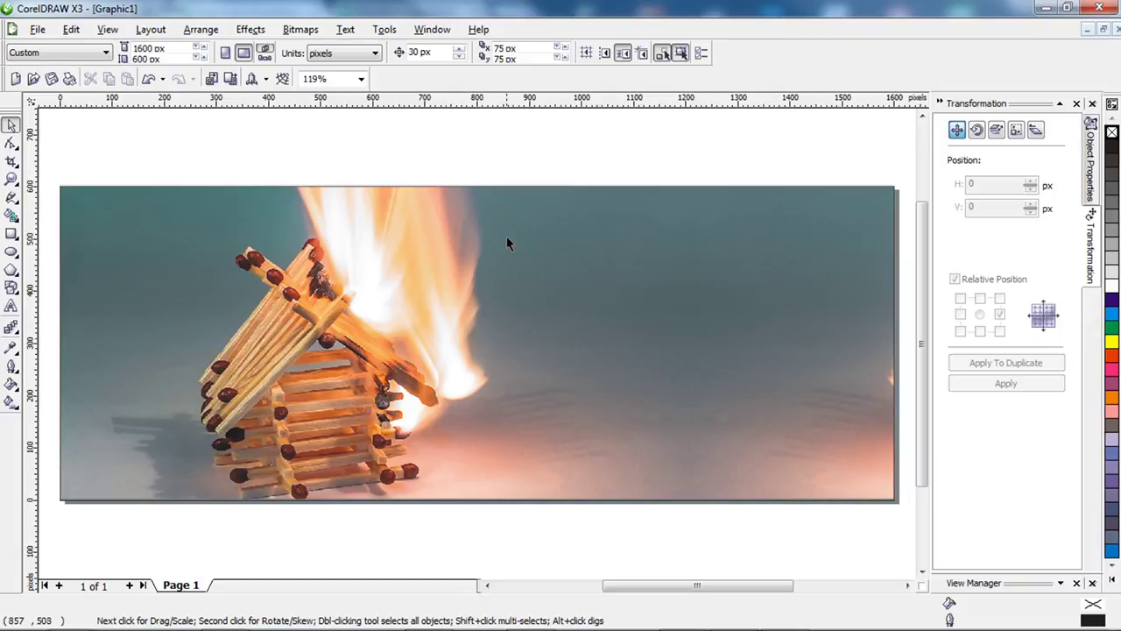
click(12, 306)
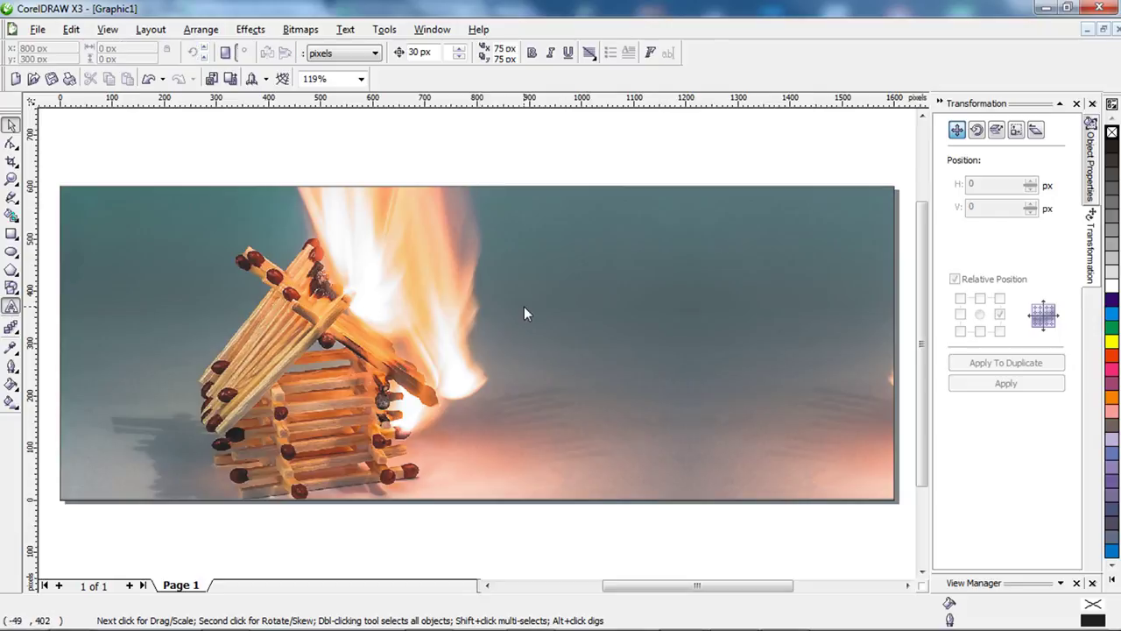
click(538, 298)
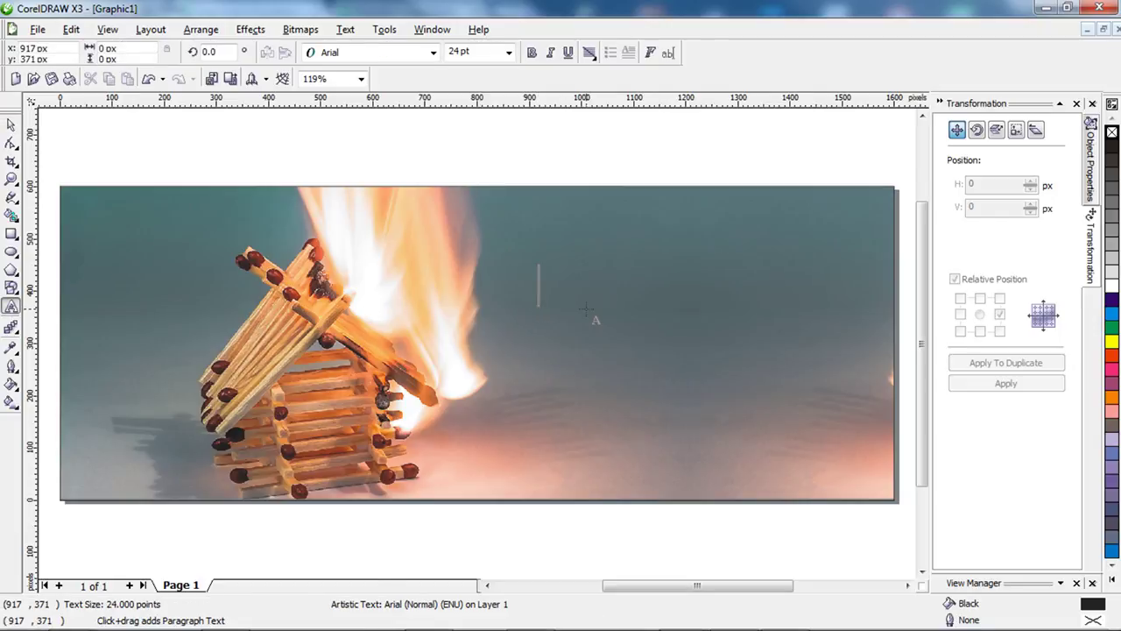
text(2018)
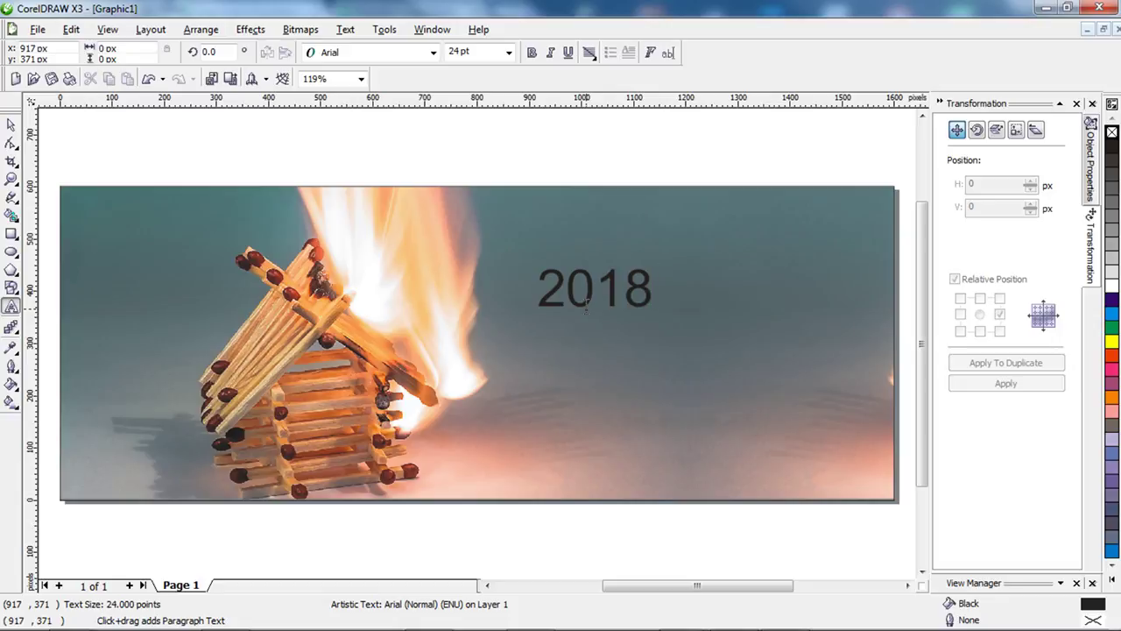
text( OU)
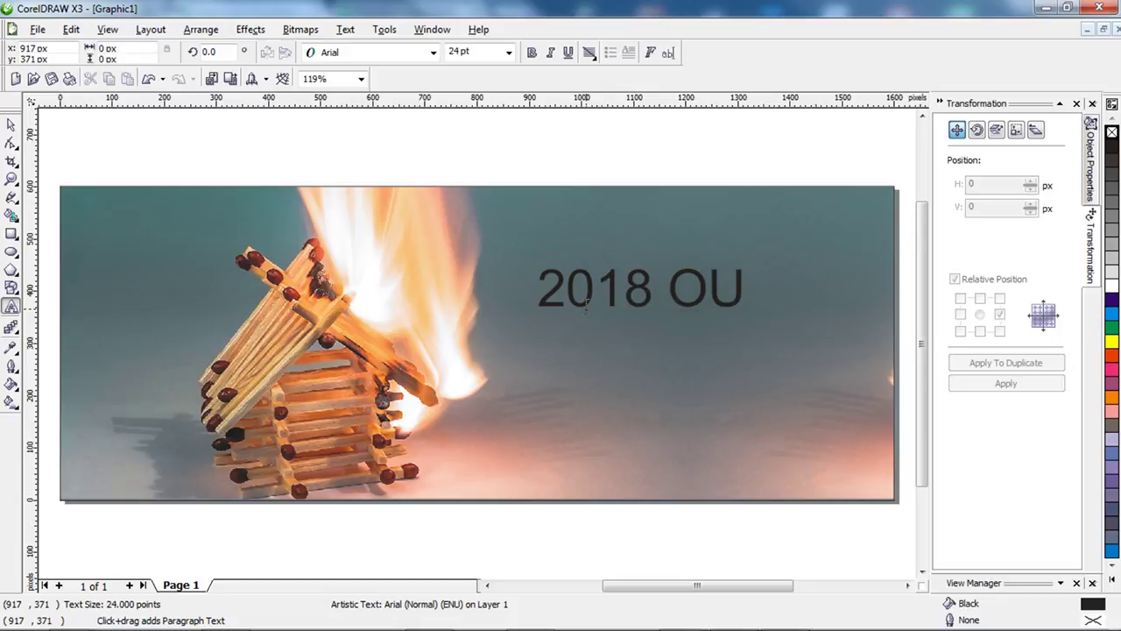
key(BackSpace)
key(BackSpace)
key(BackSpace)
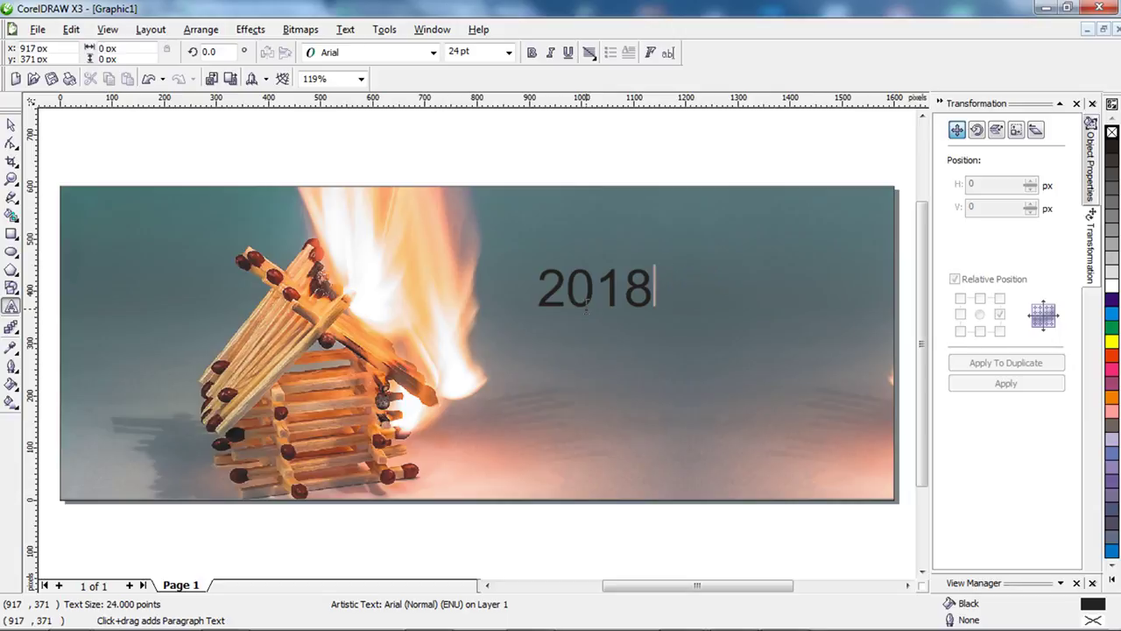
Add "Our Year of" as the second line of the artistic text.
key(Return)
text(Our)
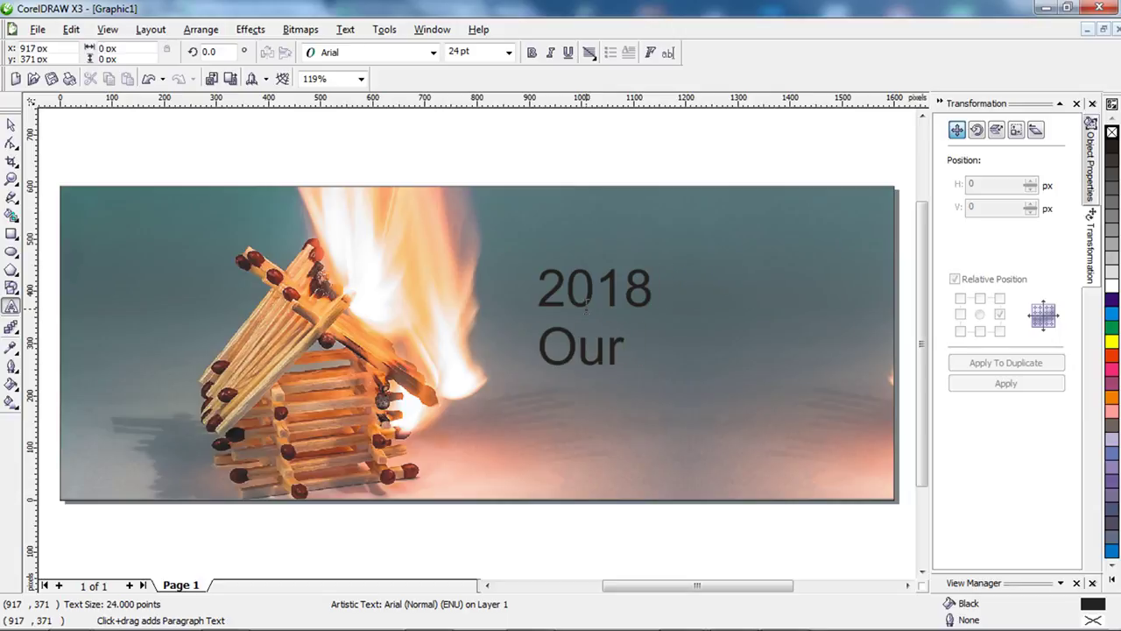
text( Year)
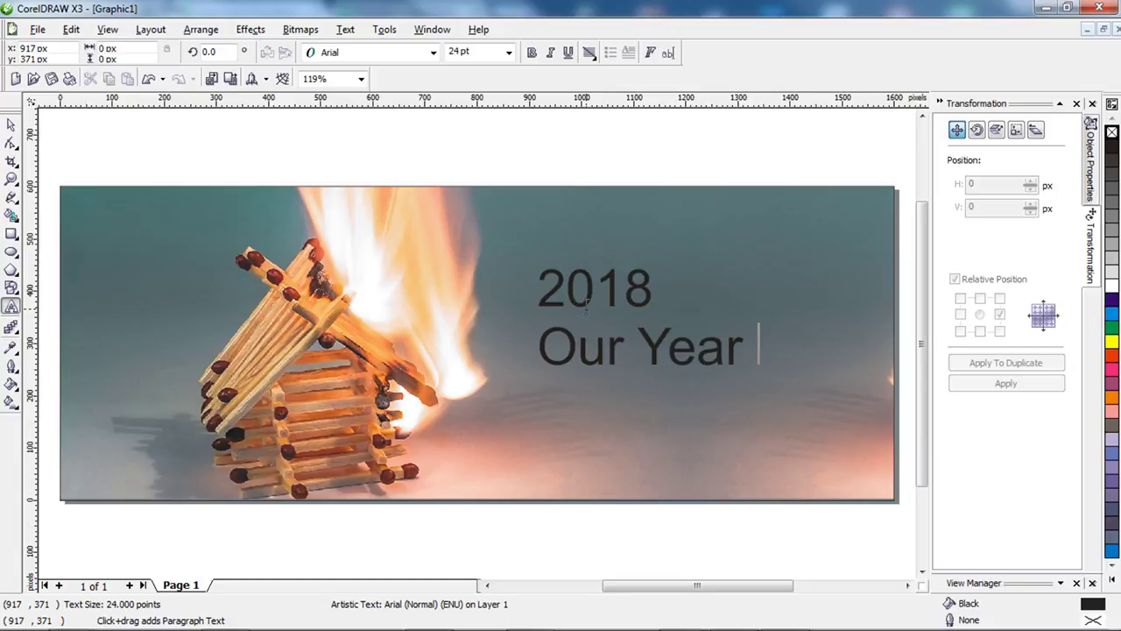
text( og)
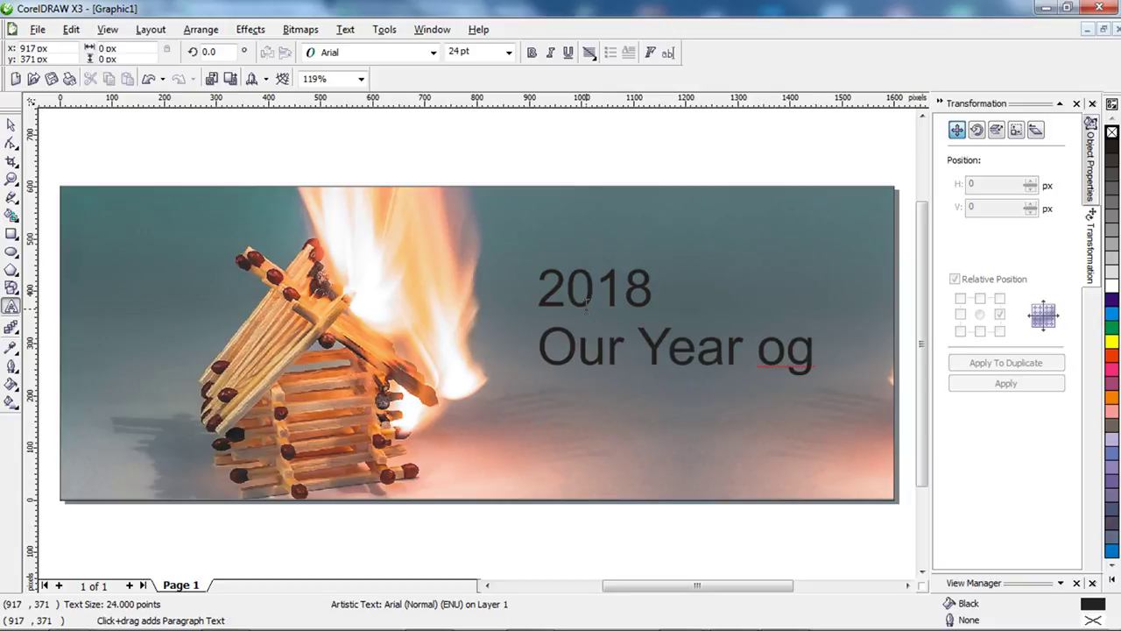
key(BackSpace)
text(f)
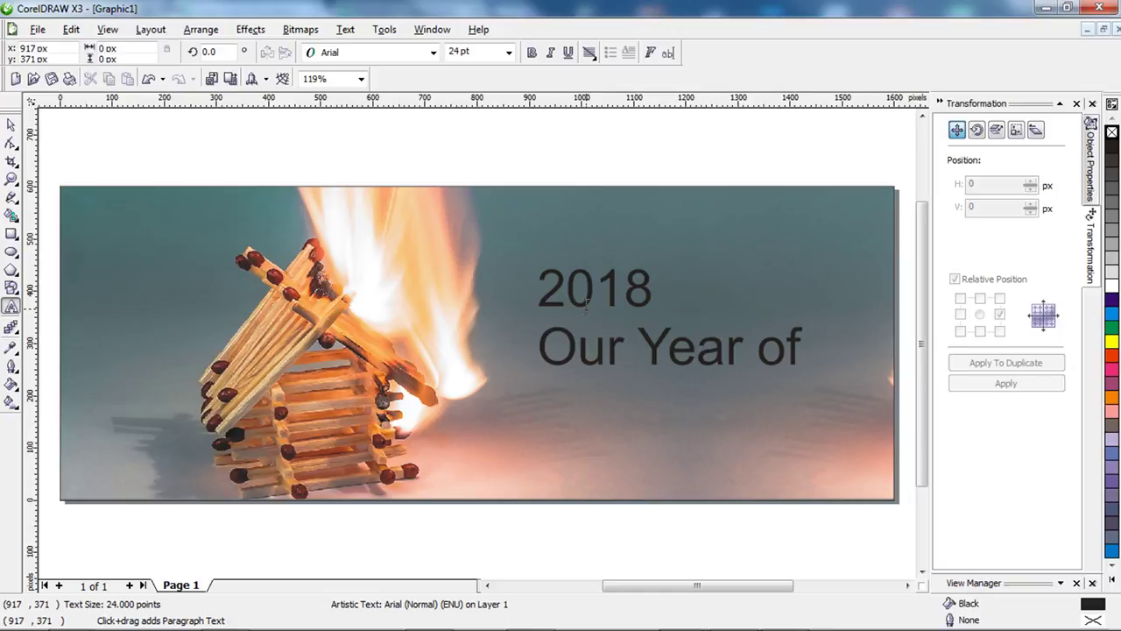
Complete the artistic text with the lines "Revival", "of His" and "Glory".
key(Return)
text(Revi)
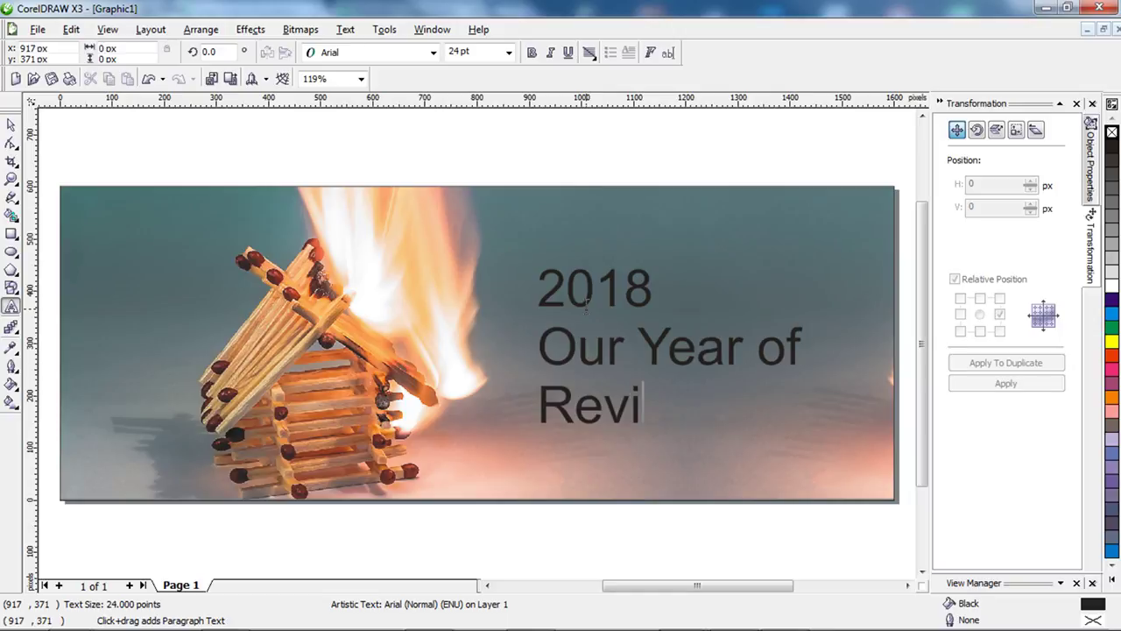
text(val)
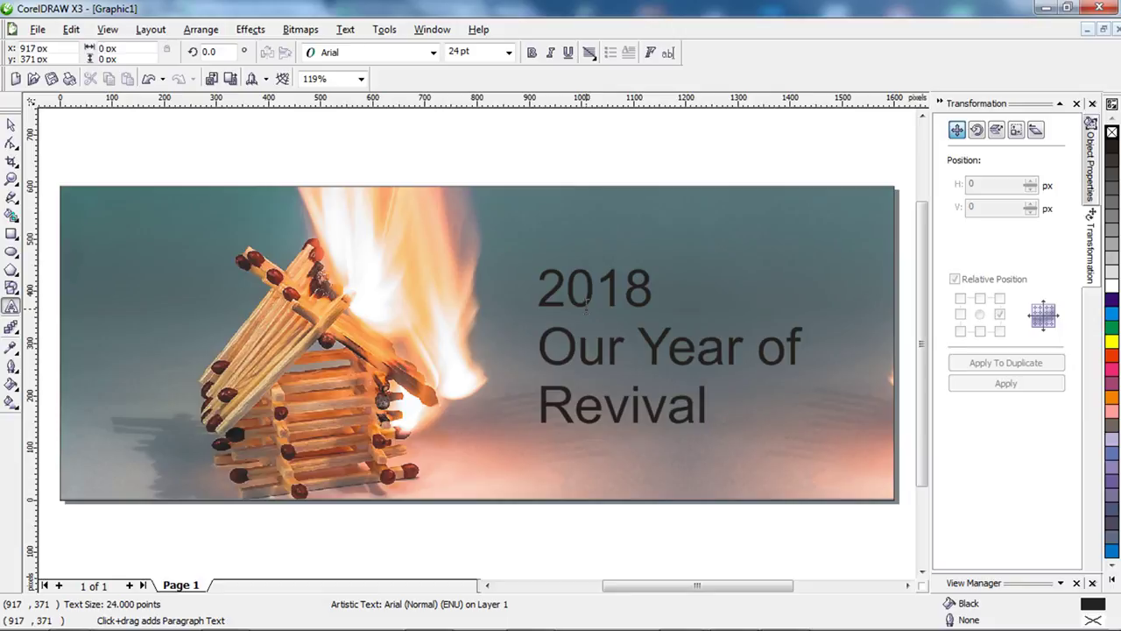
key(Return)
text(of)
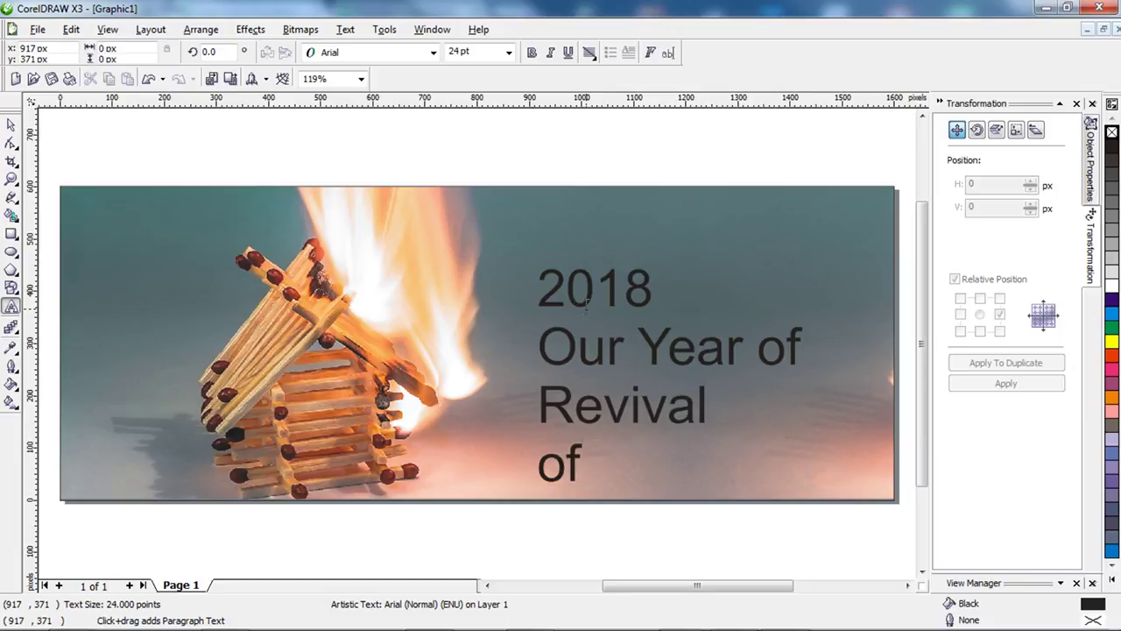
text( H)
text(is )
text(G)
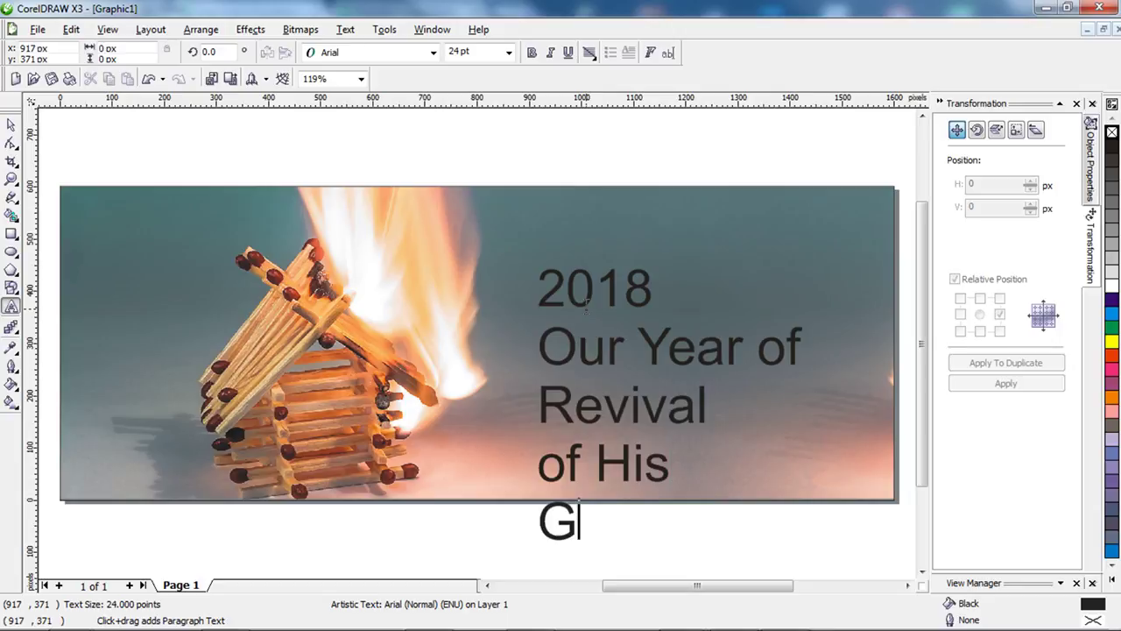
text(lory)
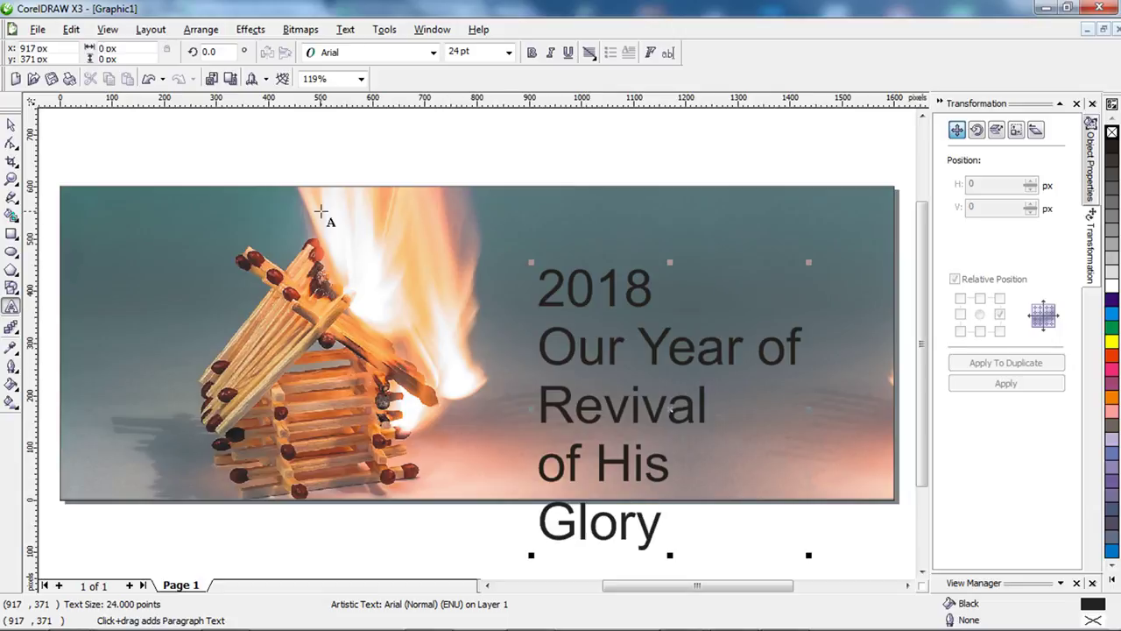
Move the text block straight up so that it fits inside the page, centred at about 1171, 304 px.
click(11, 125)
click(599, 356)
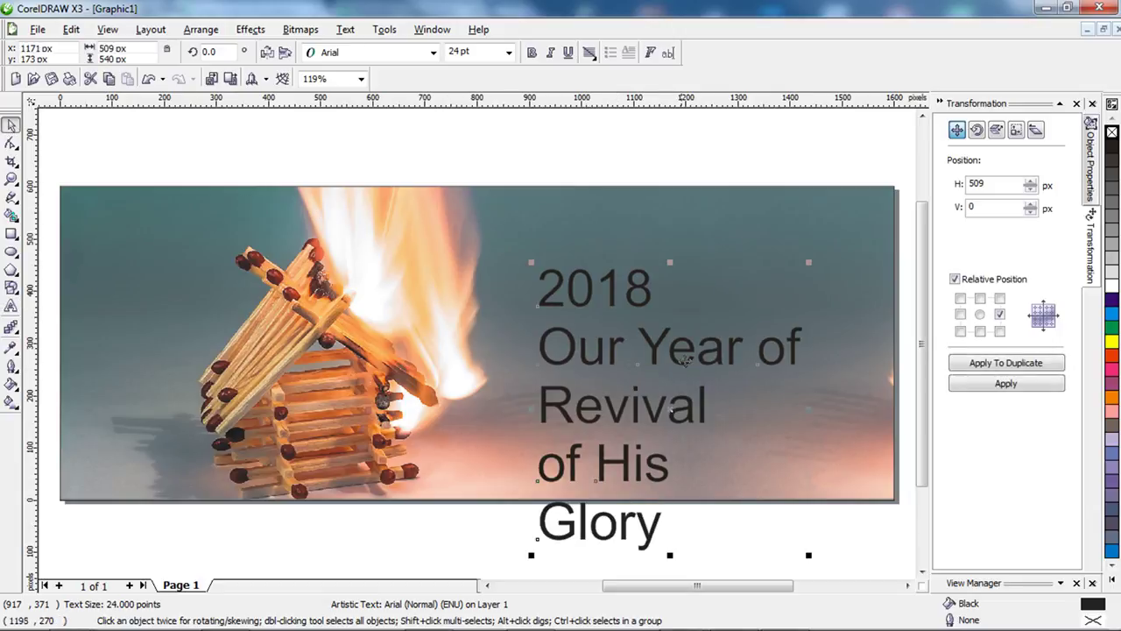
drag(657, 343, 657, 275)
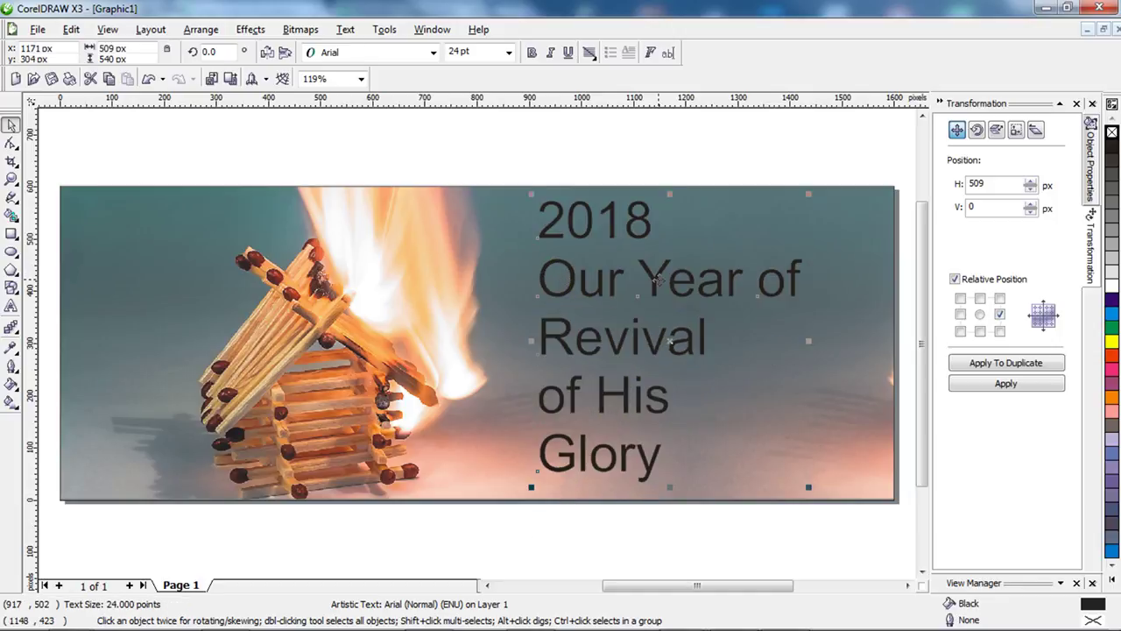
click(683, 159)
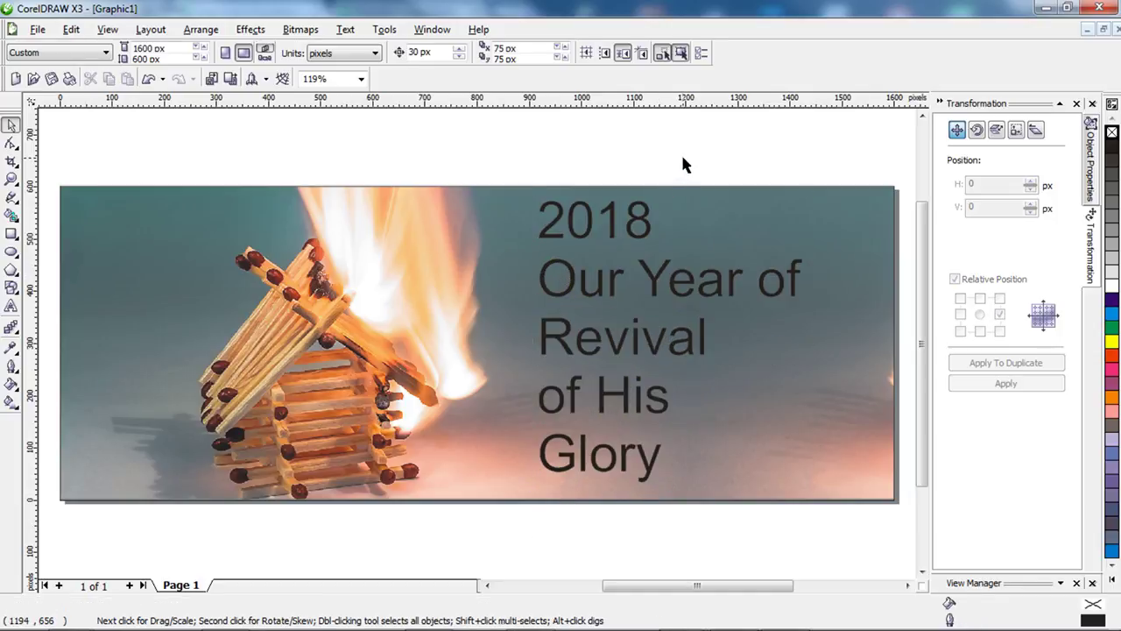
Break the artistic text apart into separate lines and check that each line can be selected on its own.
click(644, 225)
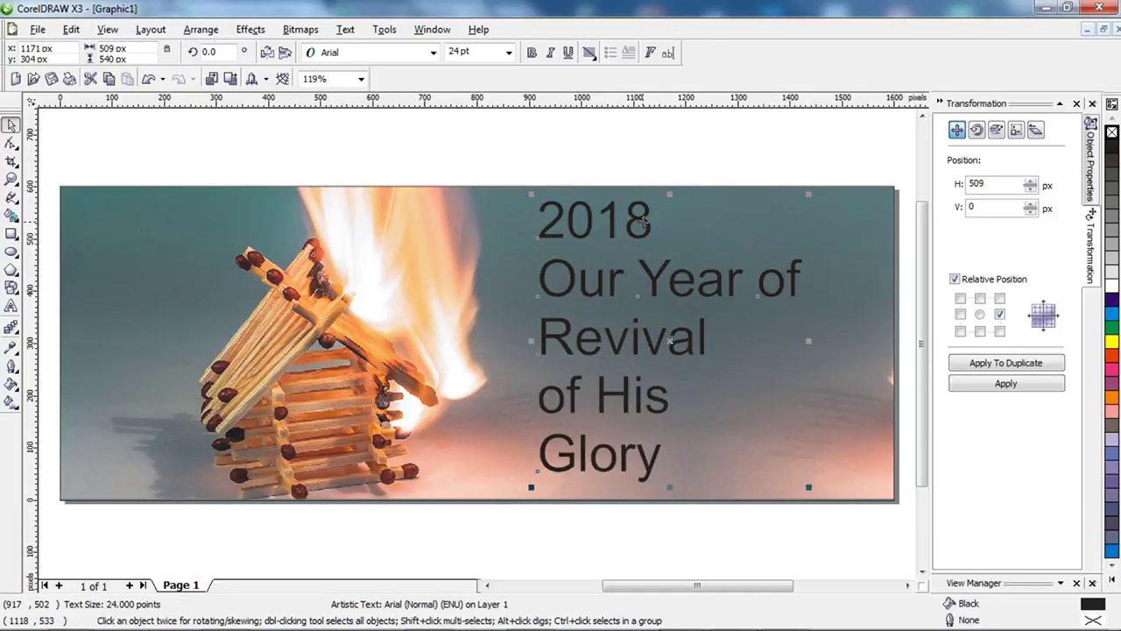
click(713, 152)
click(642, 229)
click(717, 168)
click(639, 223)
click(198, 30)
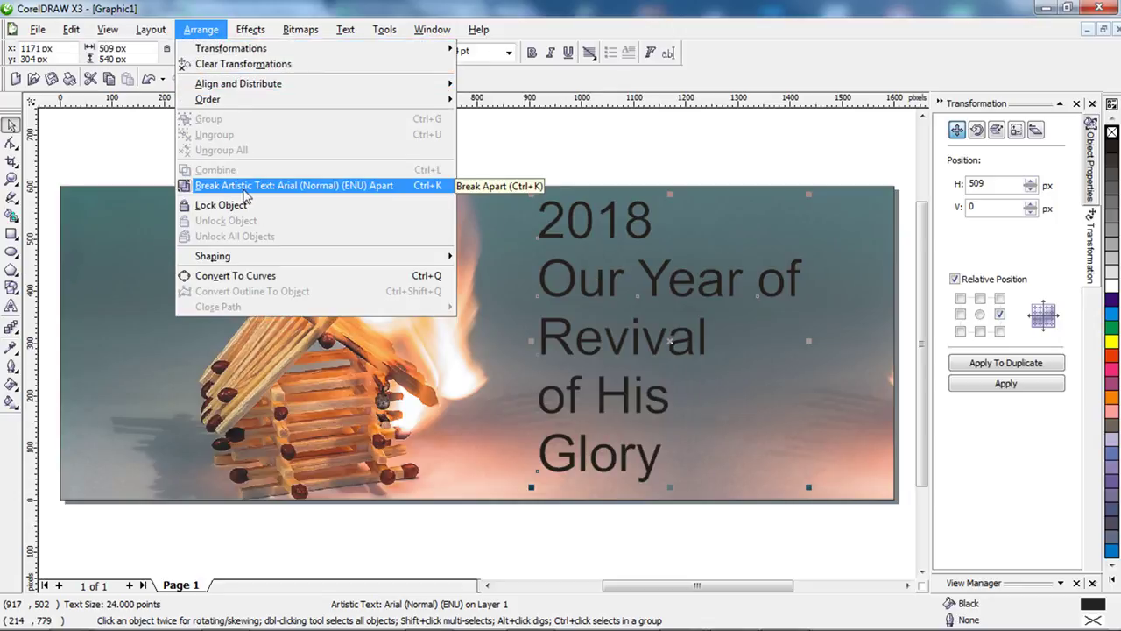
click(254, 193)
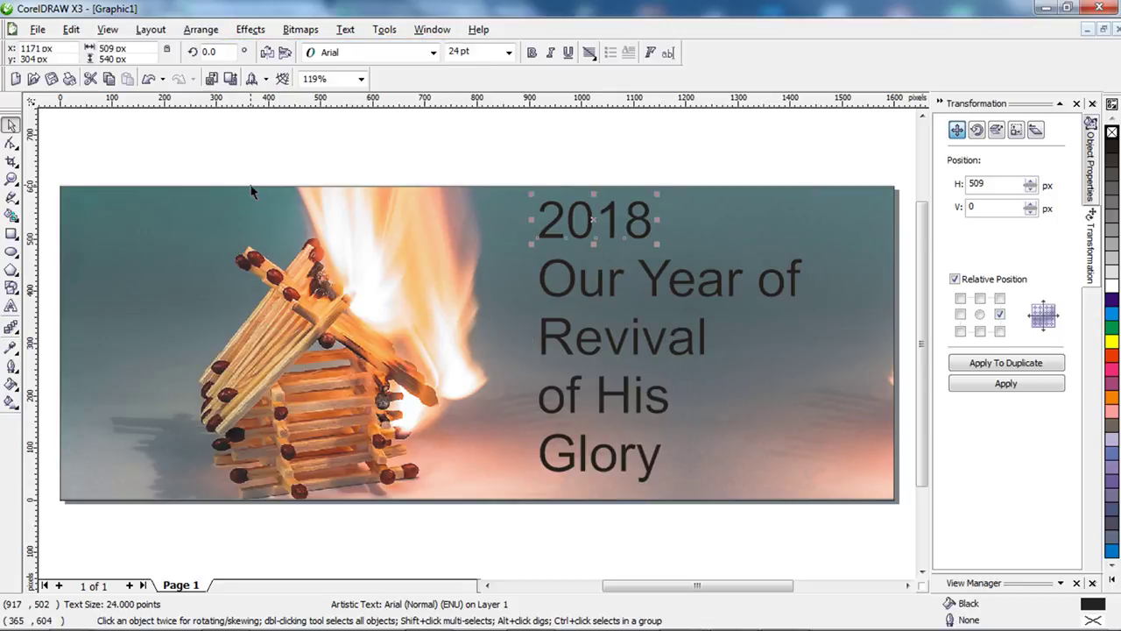
click(565, 271)
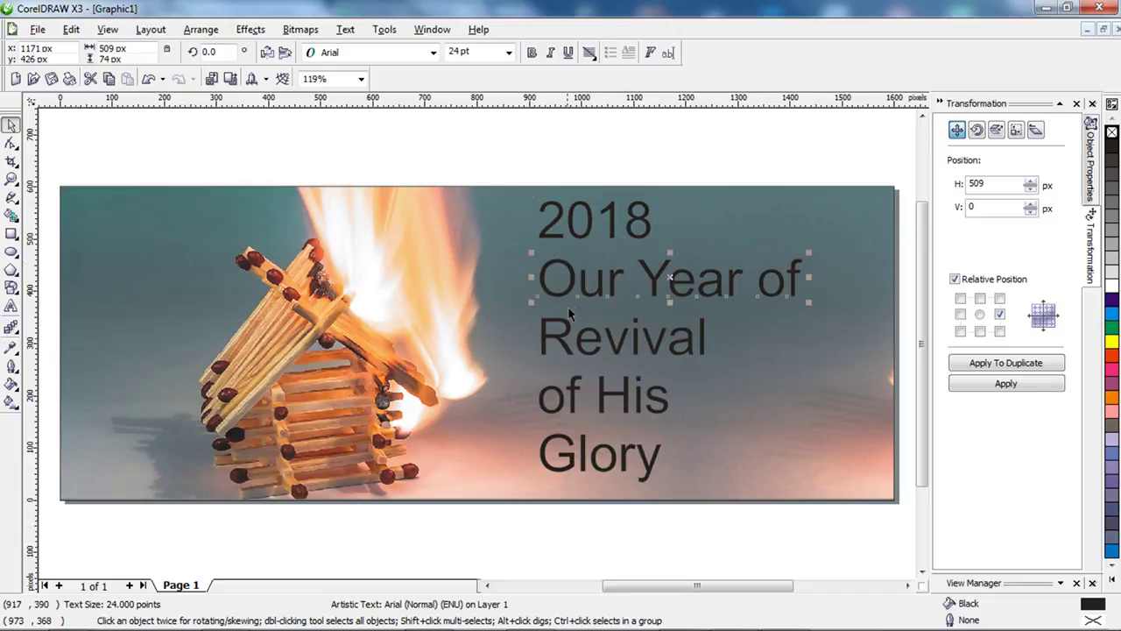
click(565, 336)
click(576, 393)
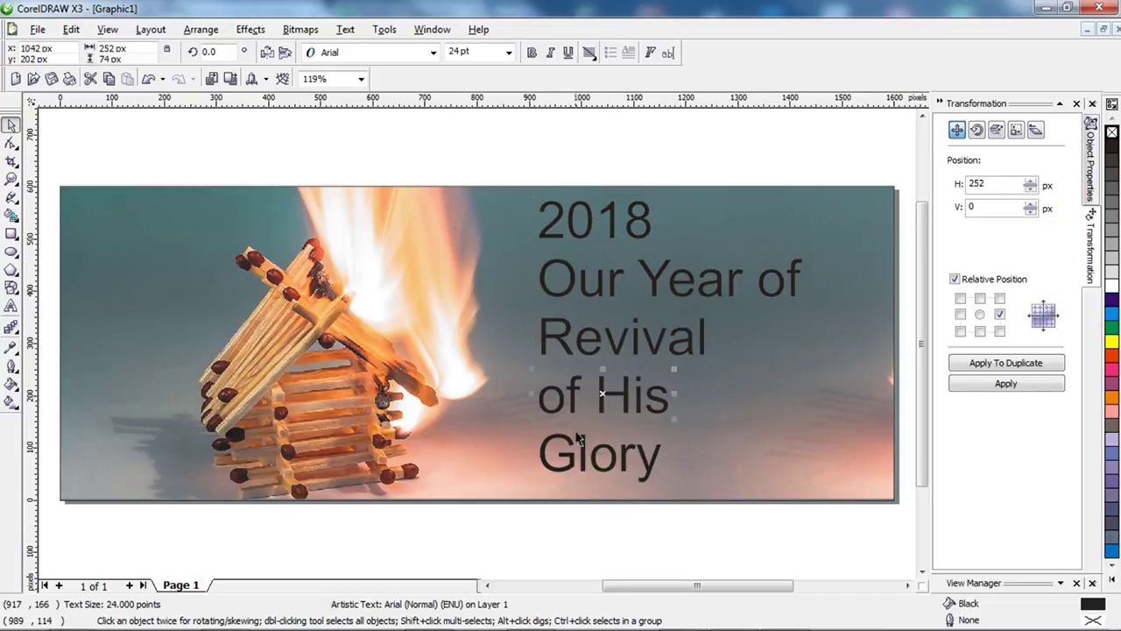
click(582, 455)
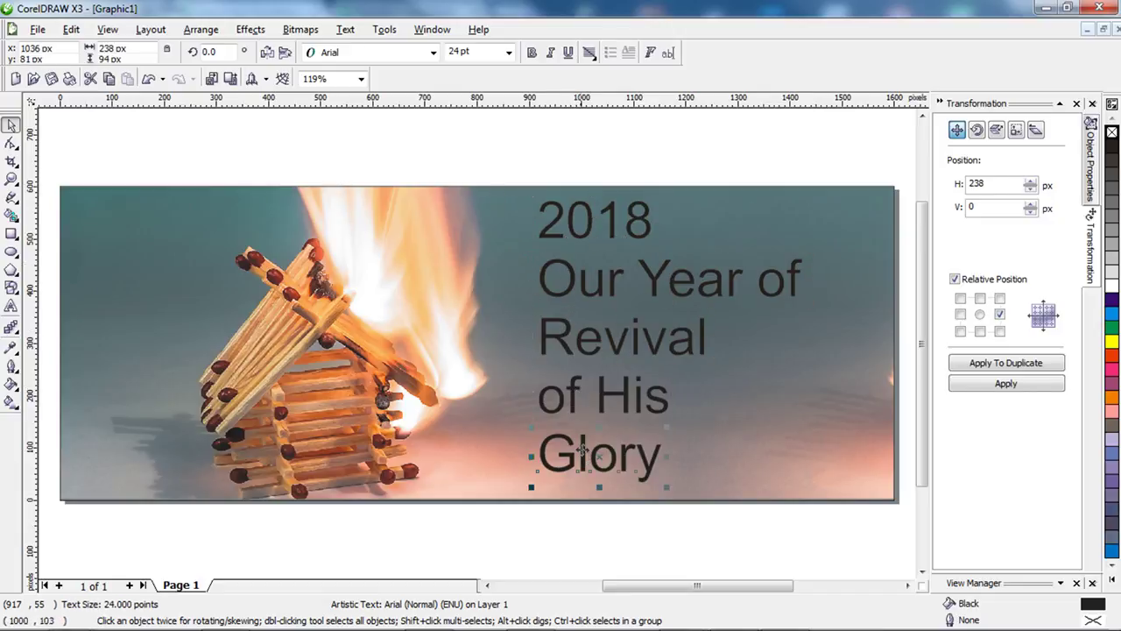
Move the "2018" line onto the flames above the matchstick house, centred at about 649, 494 px.
click(588, 232)
drag(589, 232, 413, 239)
click(419, 142)
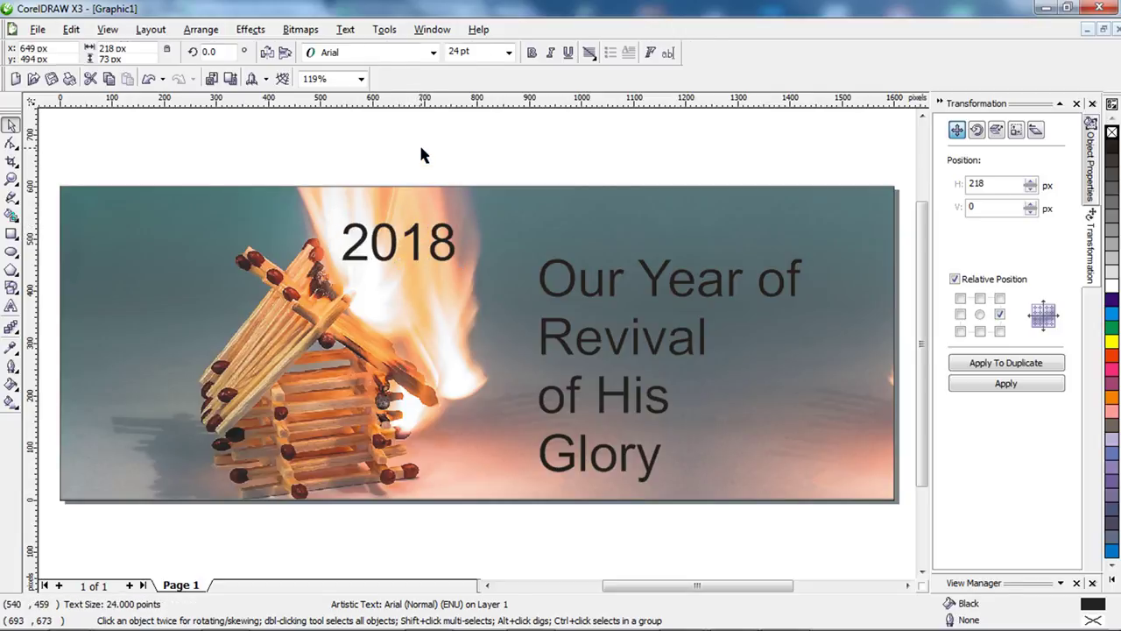
Set the "Our Year of" line to Roboto Light at 14 pt and move it up to about 1071, 481 px.
click(575, 280)
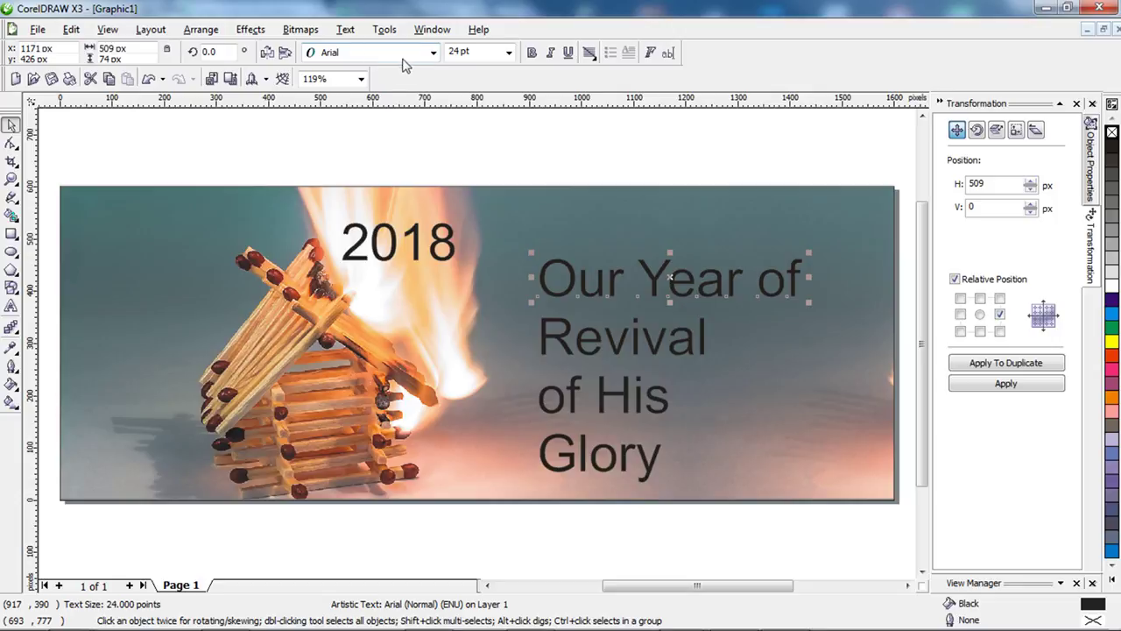
click(433, 52)
click(398, 85)
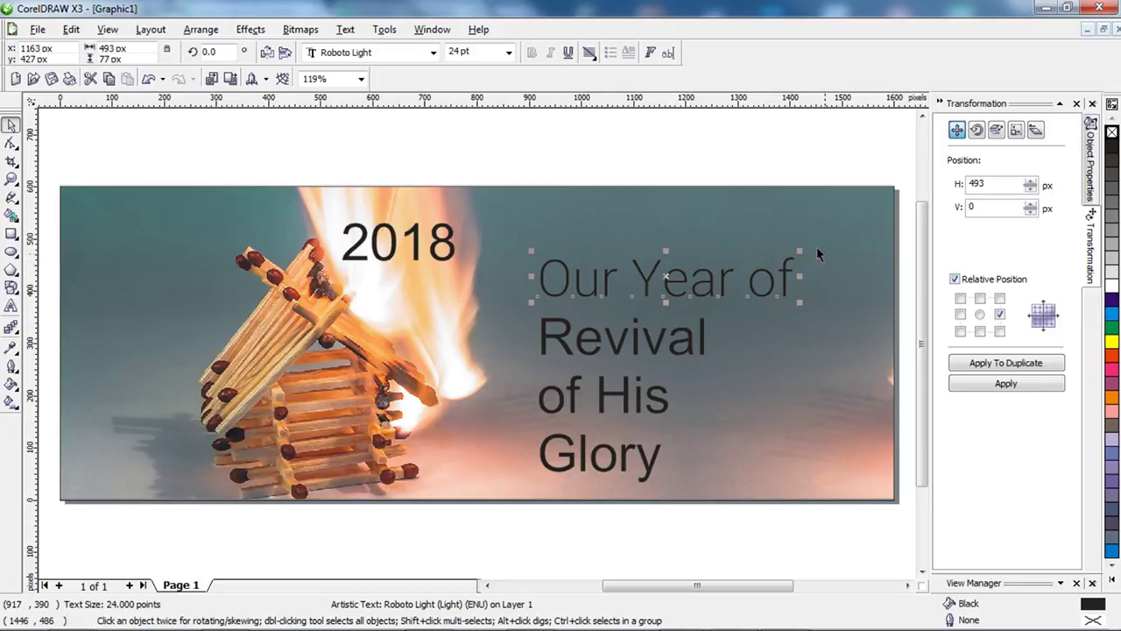
click(508, 52)
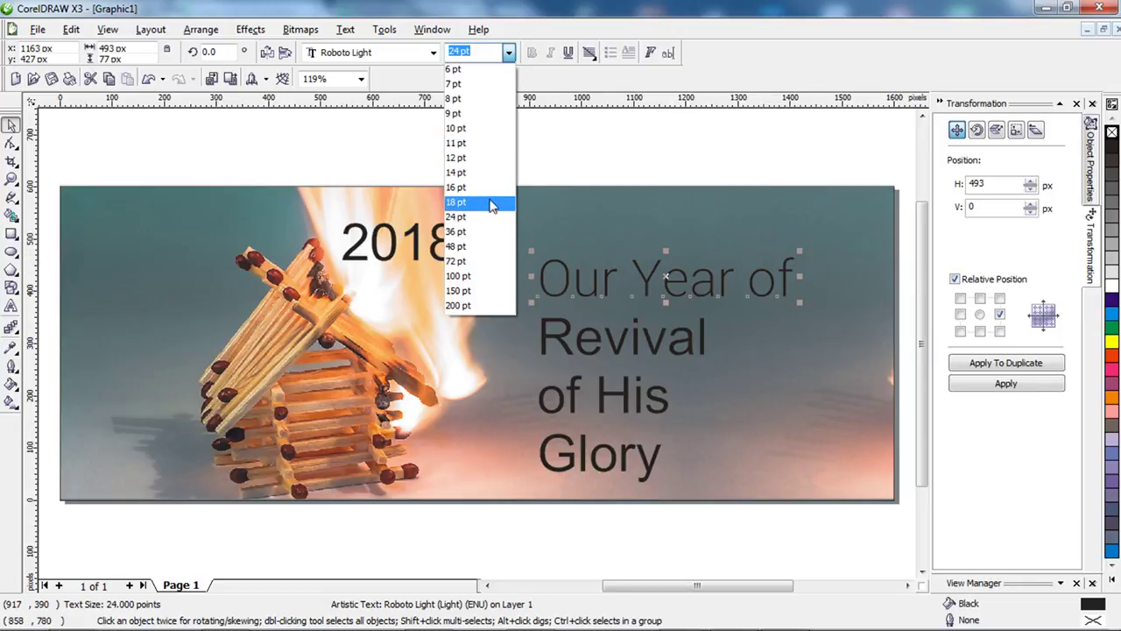
click(480, 172)
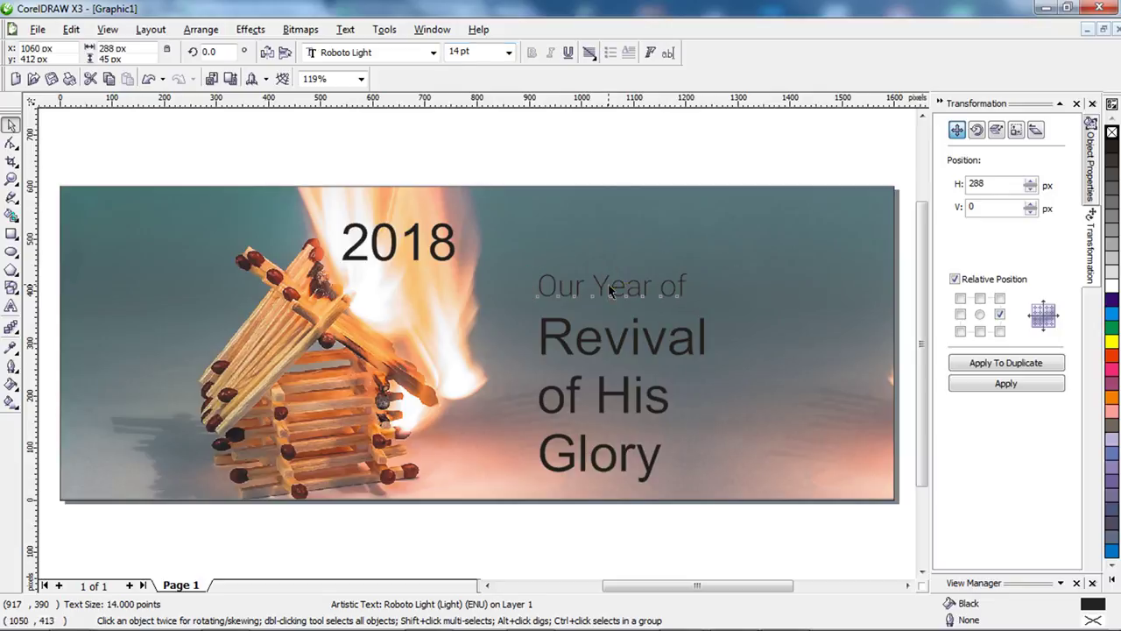
drag(610, 292, 616, 256)
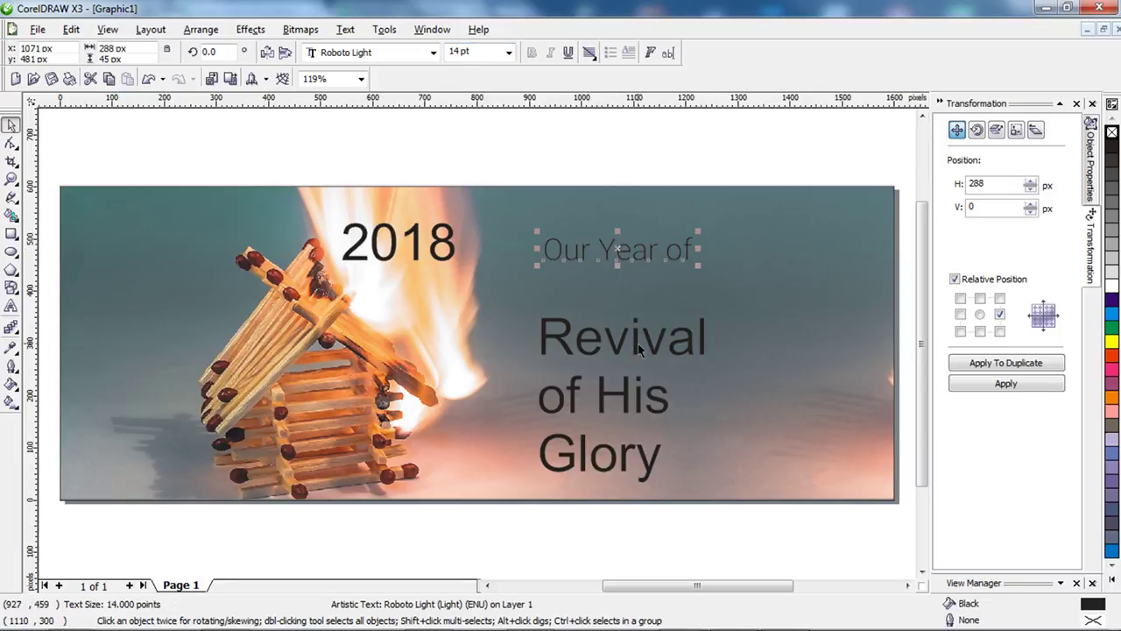
Move "Revival" up beneath "Our Year of" and set its font to Vacations in Phuket.
drag(637, 348, 635, 310)
click(344, 29)
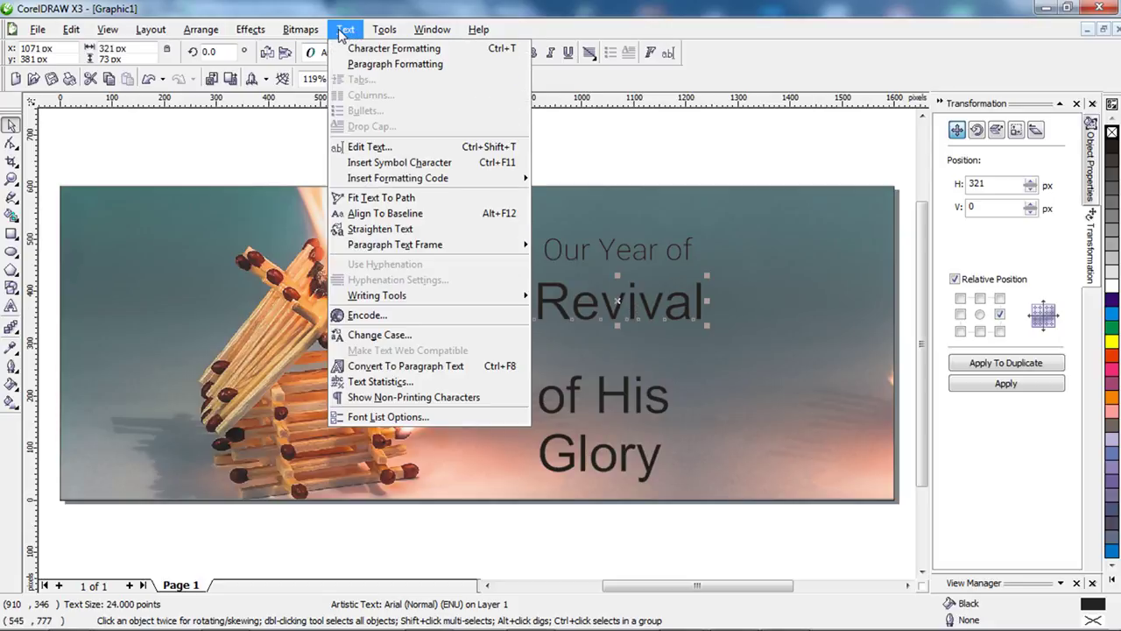
click(344, 29)
click(433, 52)
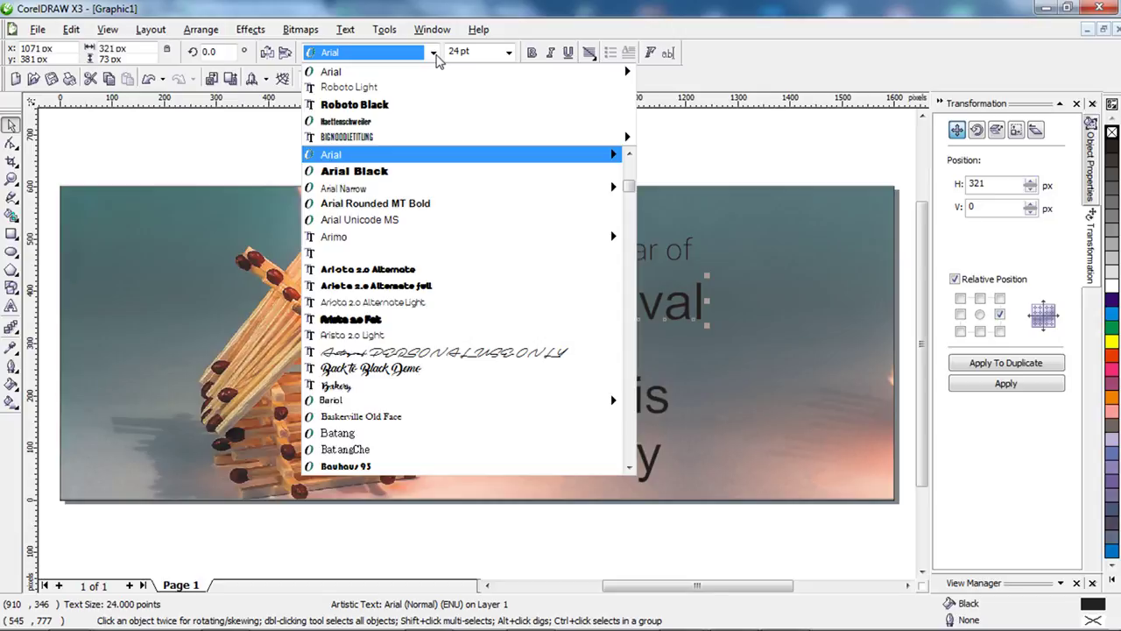
text(Vacations in Phuket)
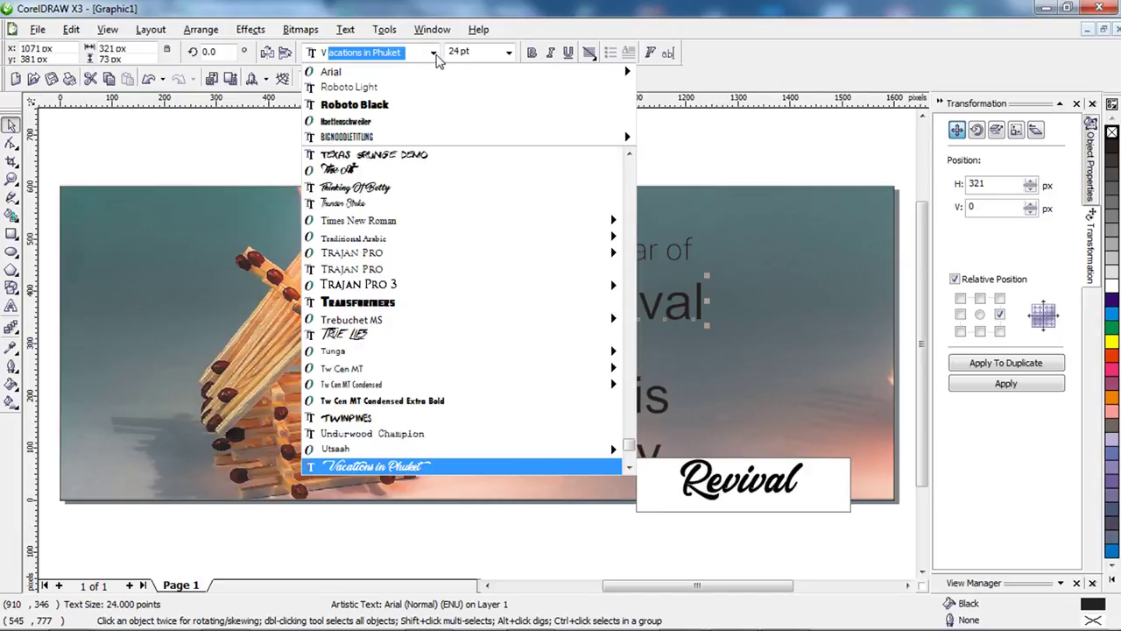
click(393, 467)
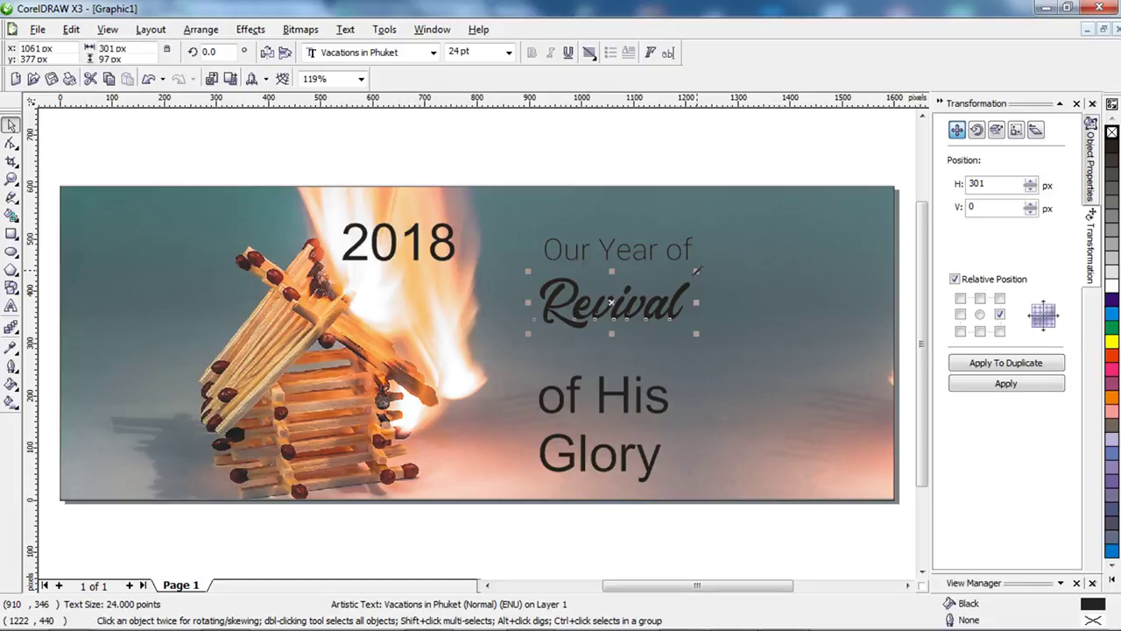
Enlarge "Revival" to about 616 px wide, centred near 1076, 378 px, and move "Our Year of" above it to about 1102, 487 px.
drag(698, 270, 756, 247)
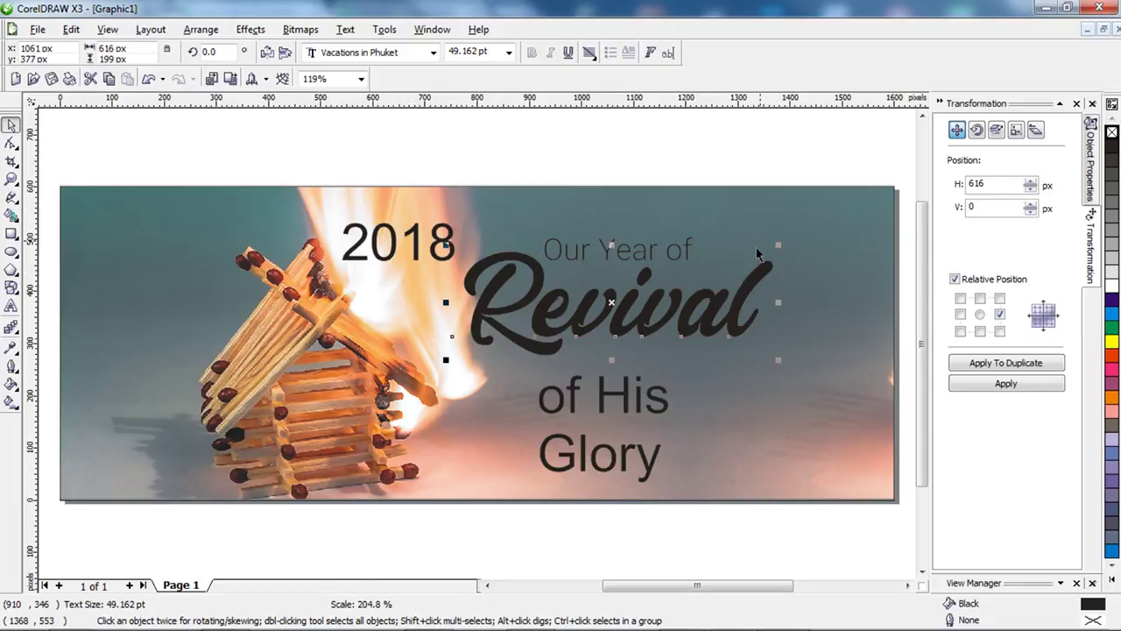
drag(643, 331, 651, 331)
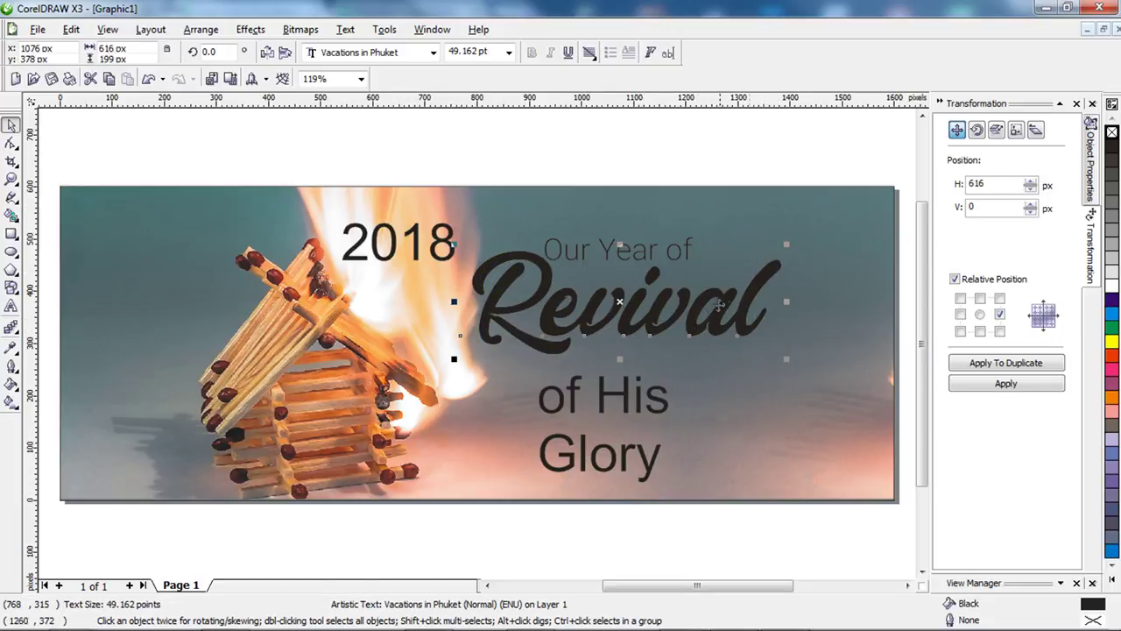
drag(497, 169, 725, 289)
mouse_move(616, 248)
mouse_down()
mouse_move(635, 254)
mouse_move(634, 243)
mouse_up()
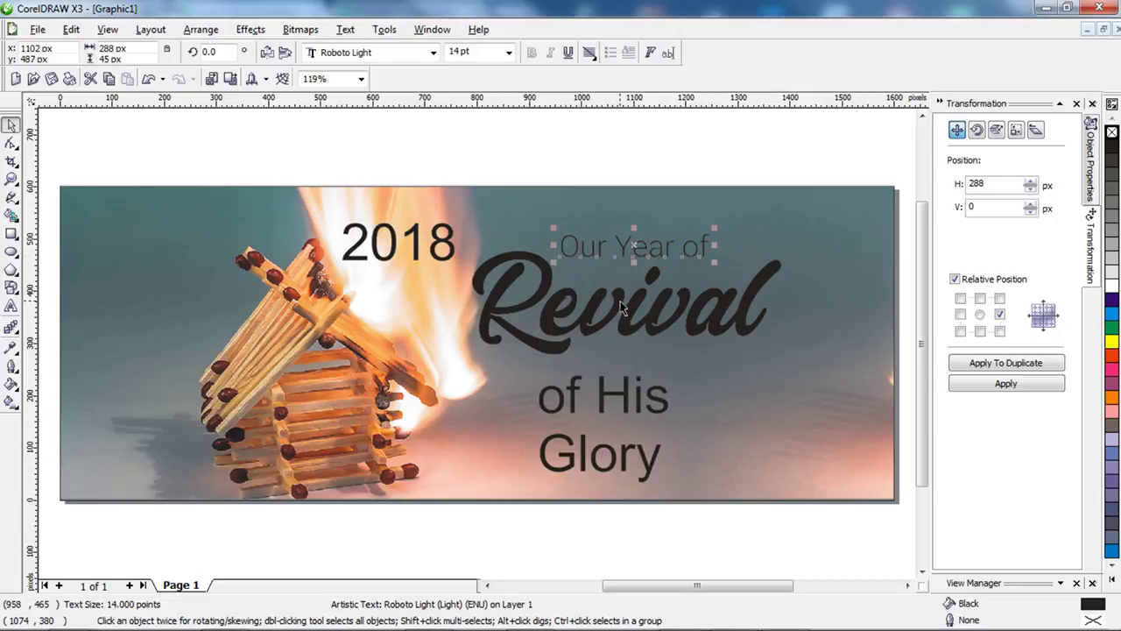
Switch to Chrome and open 1001freefonts.com in a new tab.
click(227, 615)
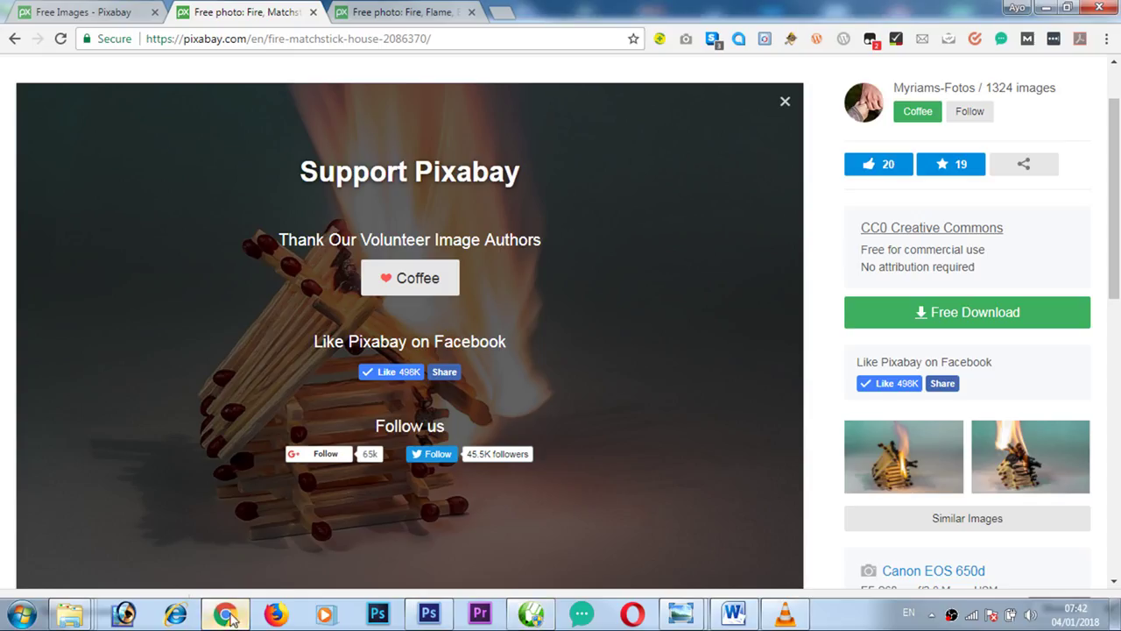
click(501, 12)
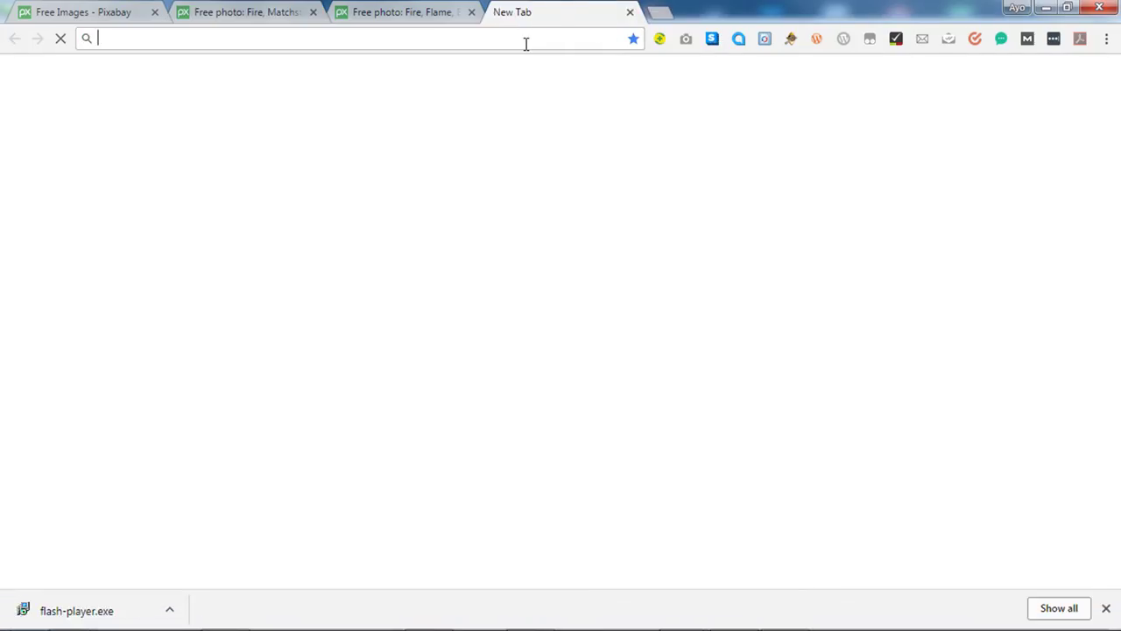
text(100)
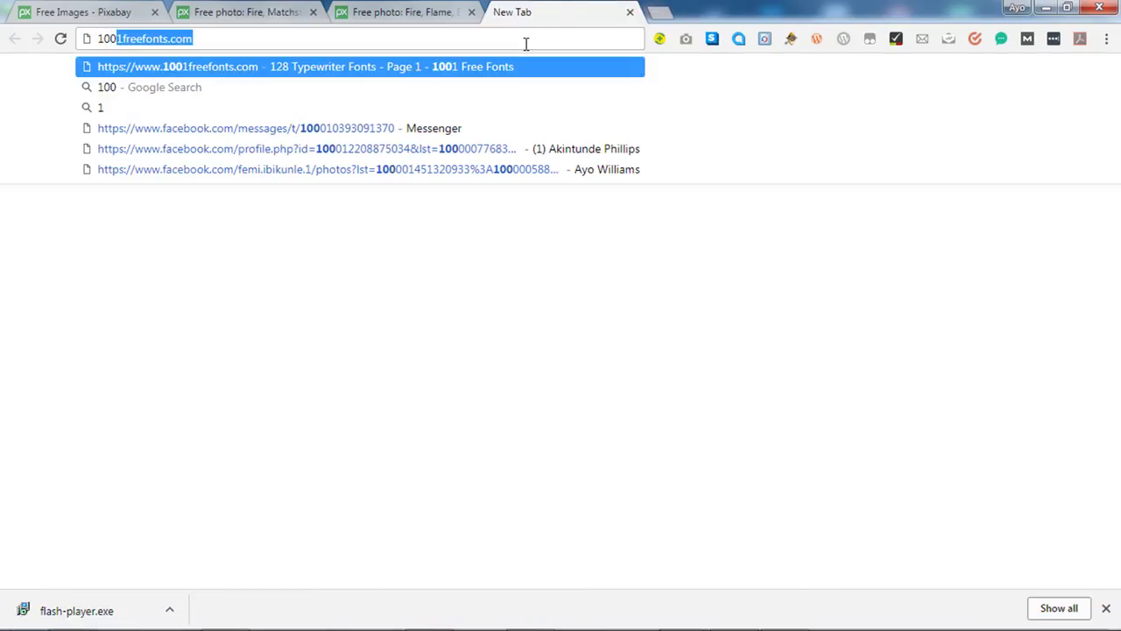
text(1freefonts.com)
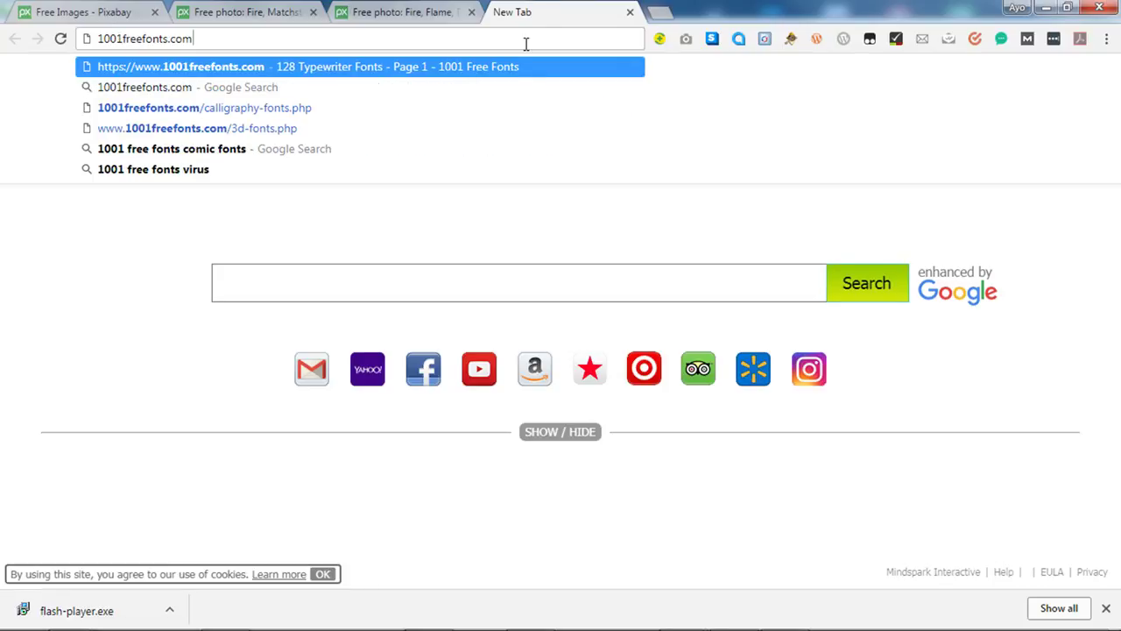
key(Return)
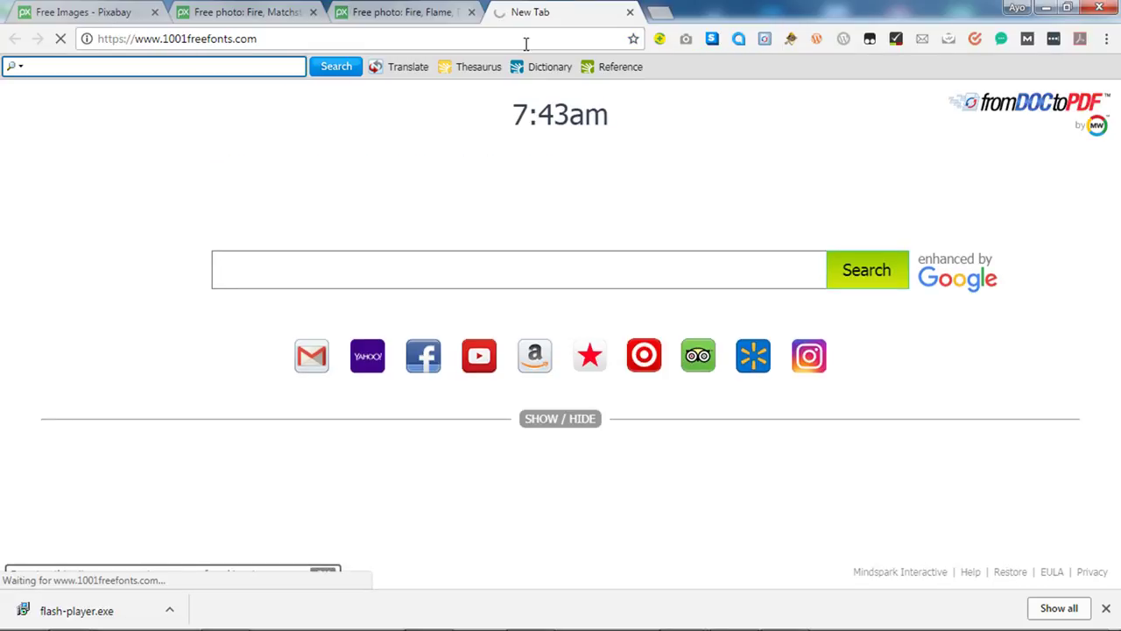
click(665, 18)
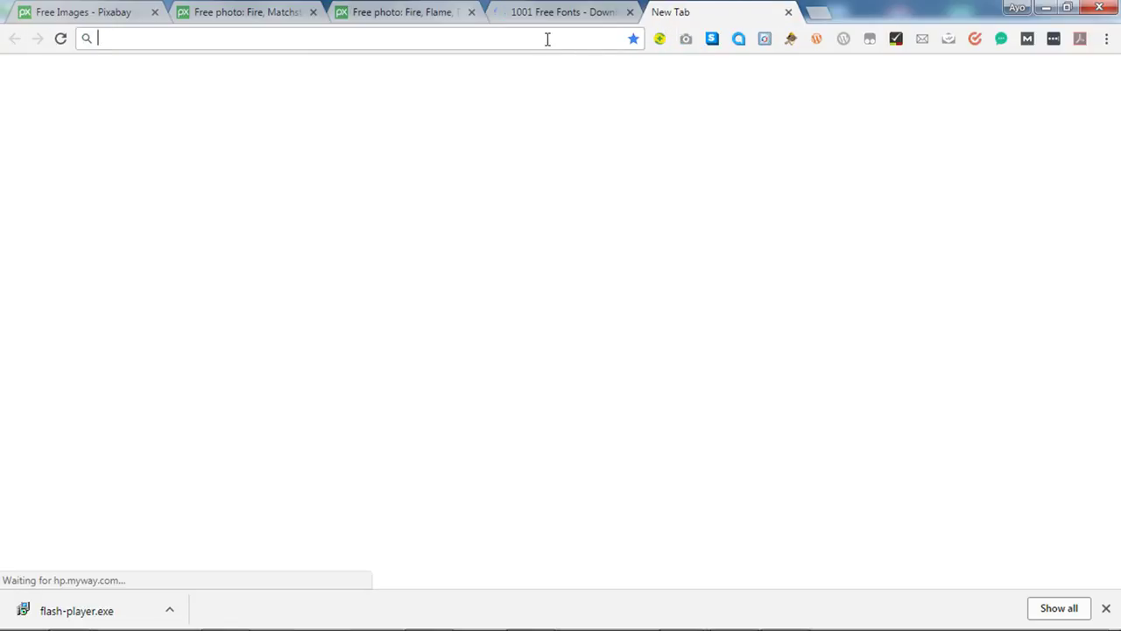
text(s)
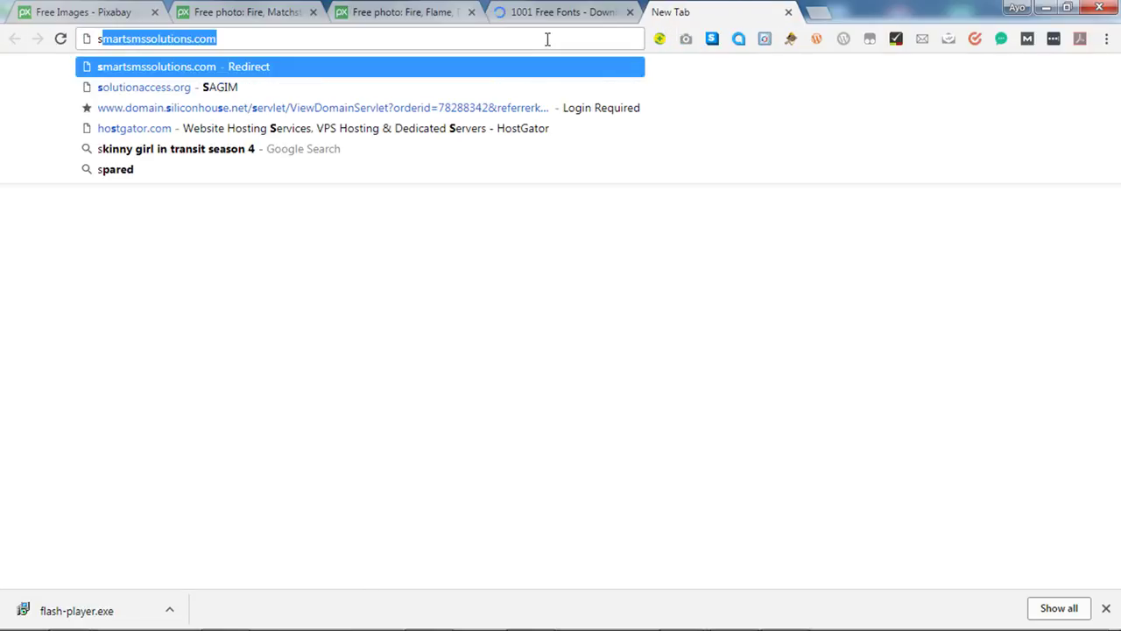
text(q)
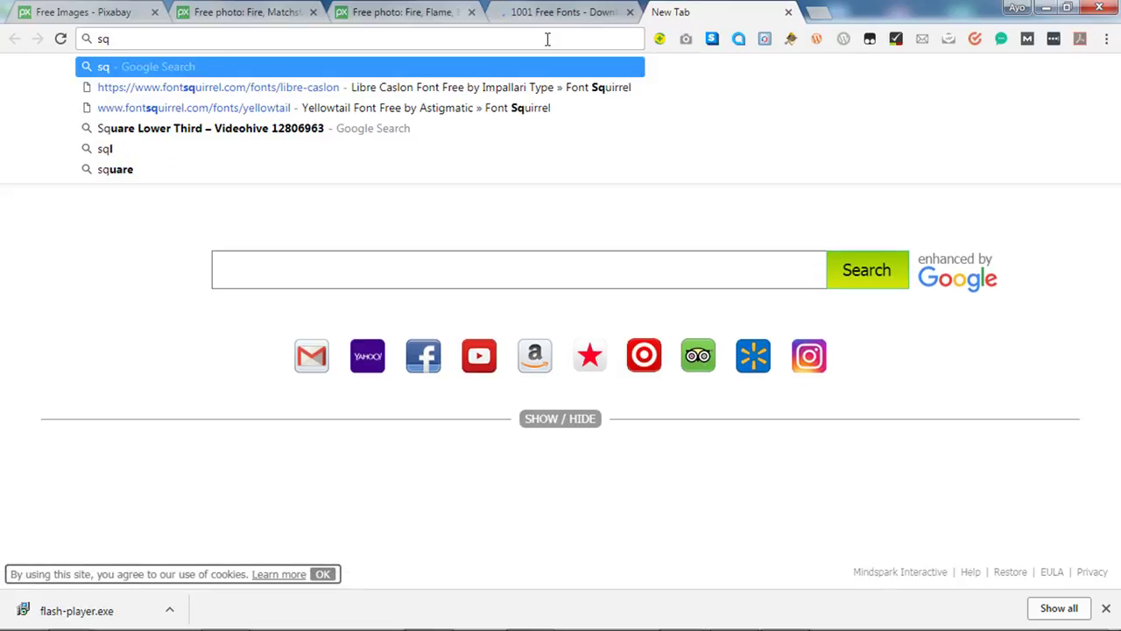
key(BackSpace)
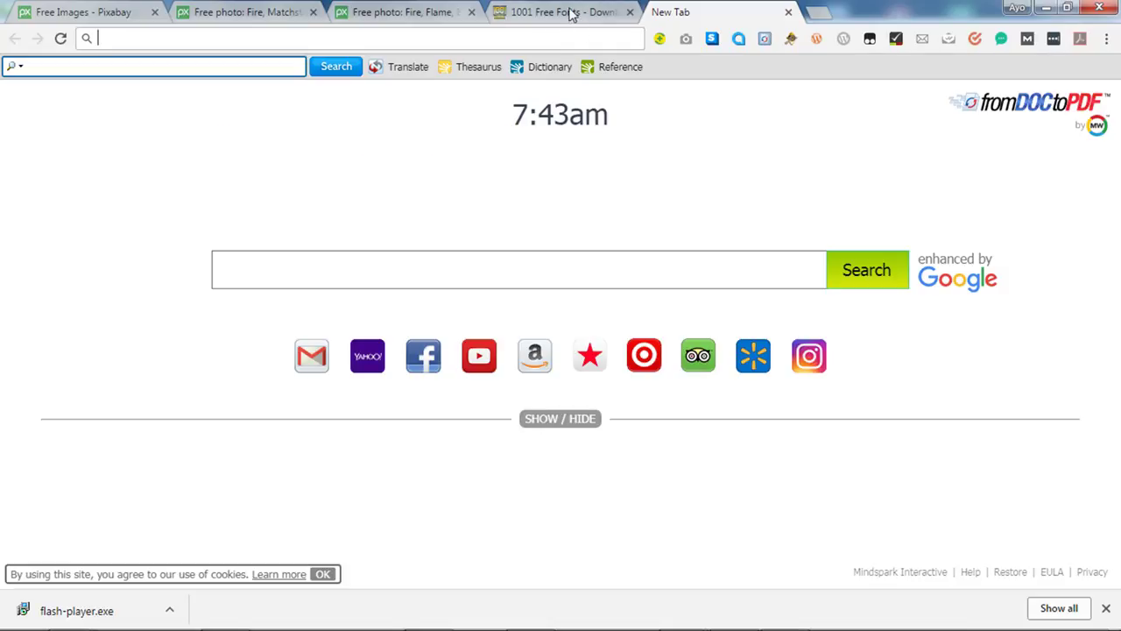
Look through the downloadable fonts listed on the 1001 Free Fonts page.
click(569, 11)
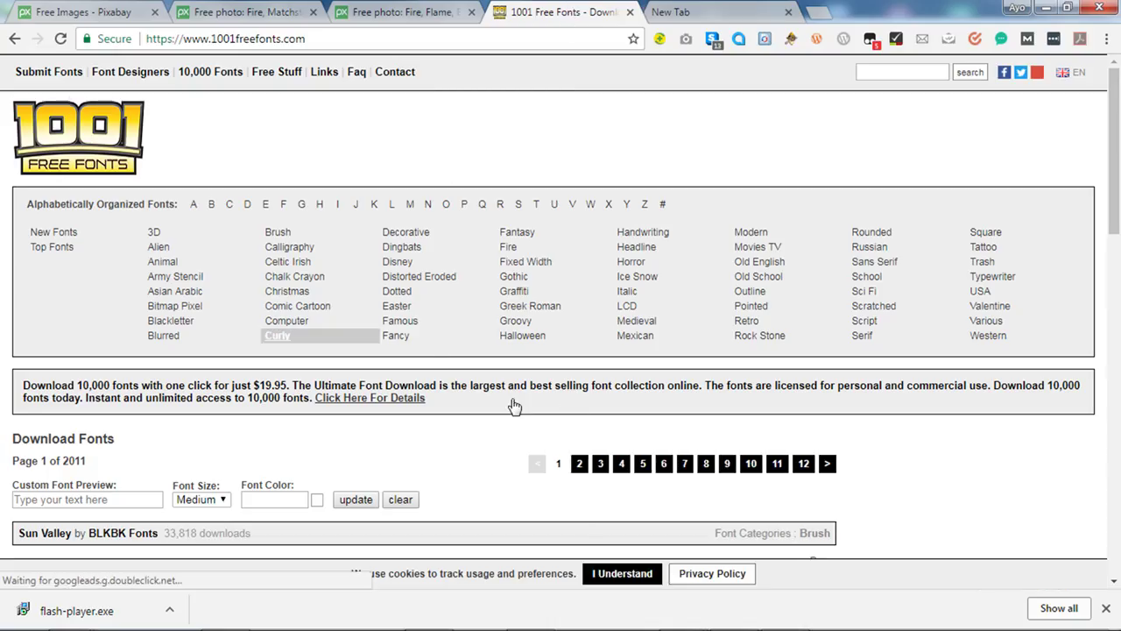
click(384, 12)
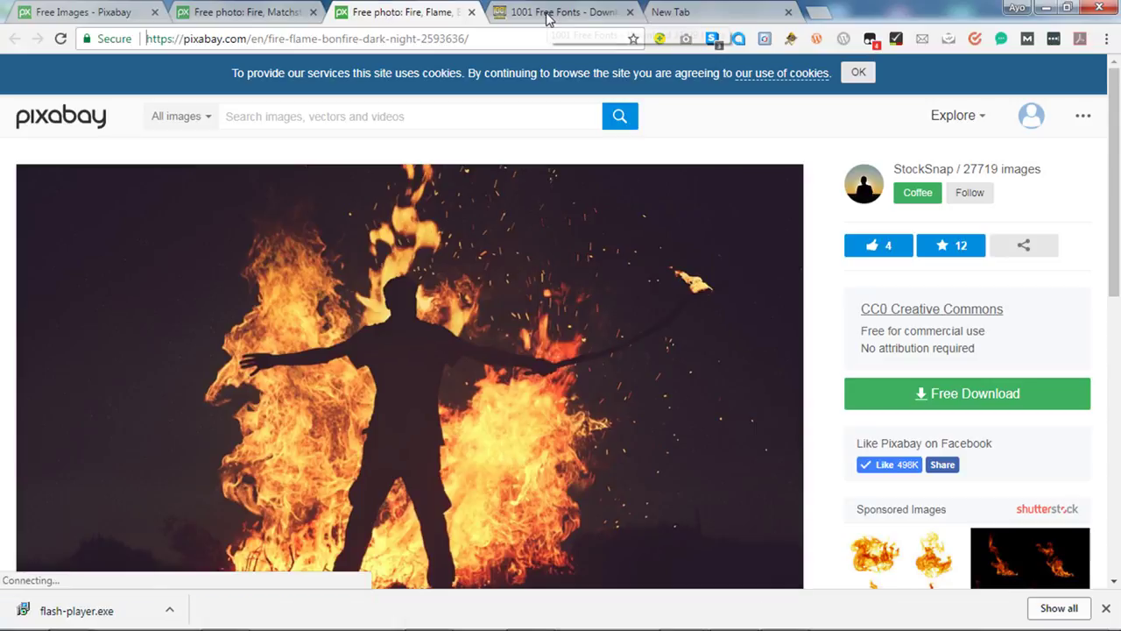
click(548, 13)
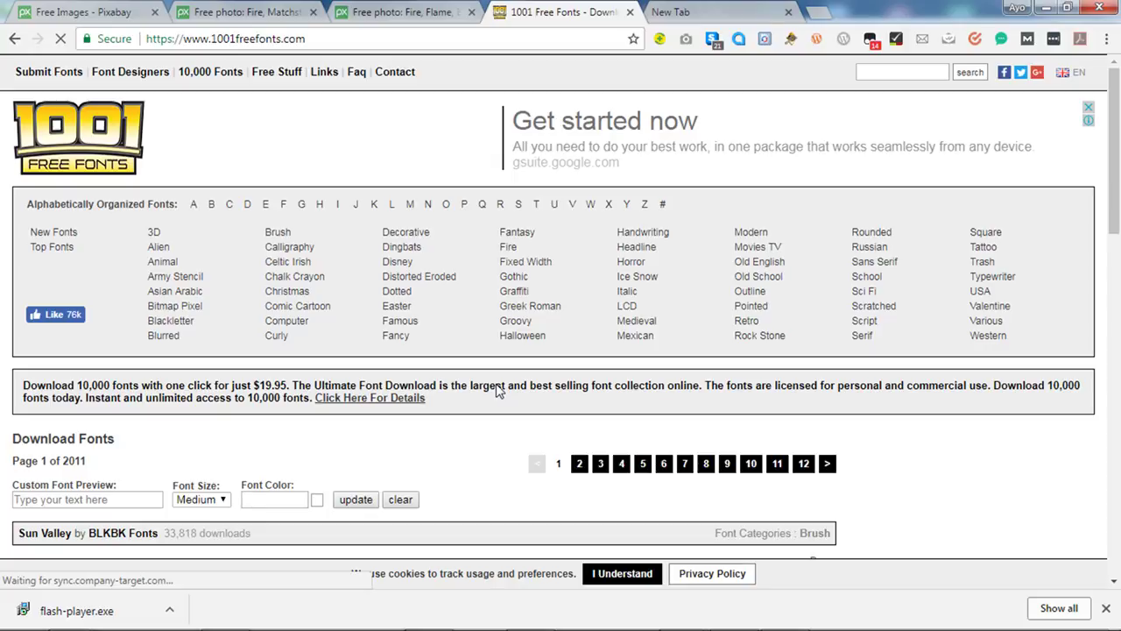
scroll(499, 390, down, 4)
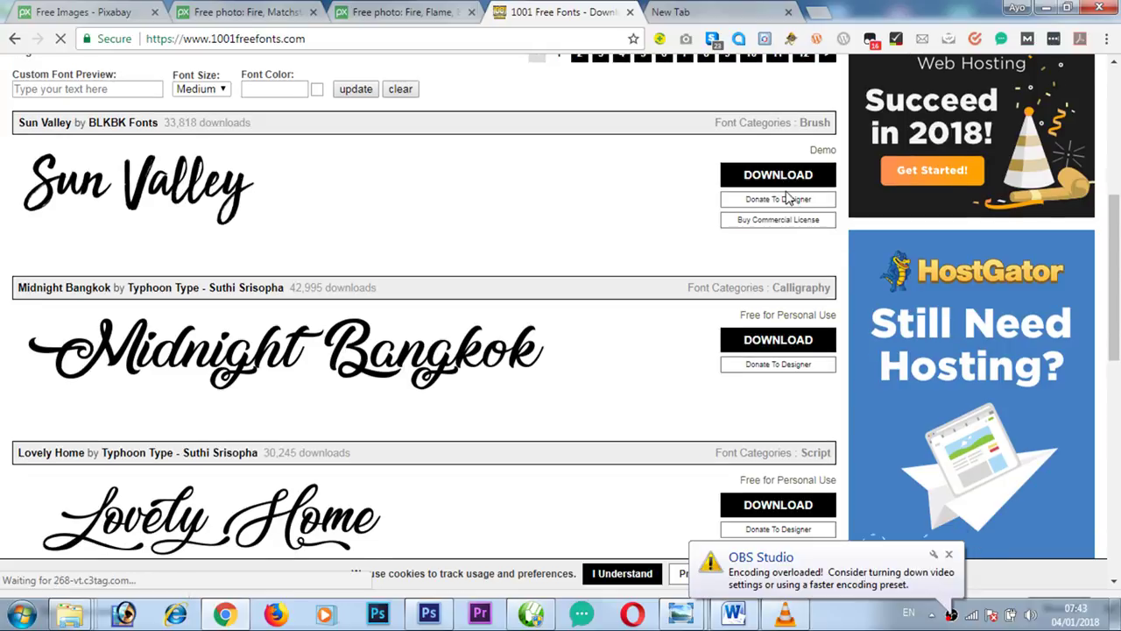
click(950, 555)
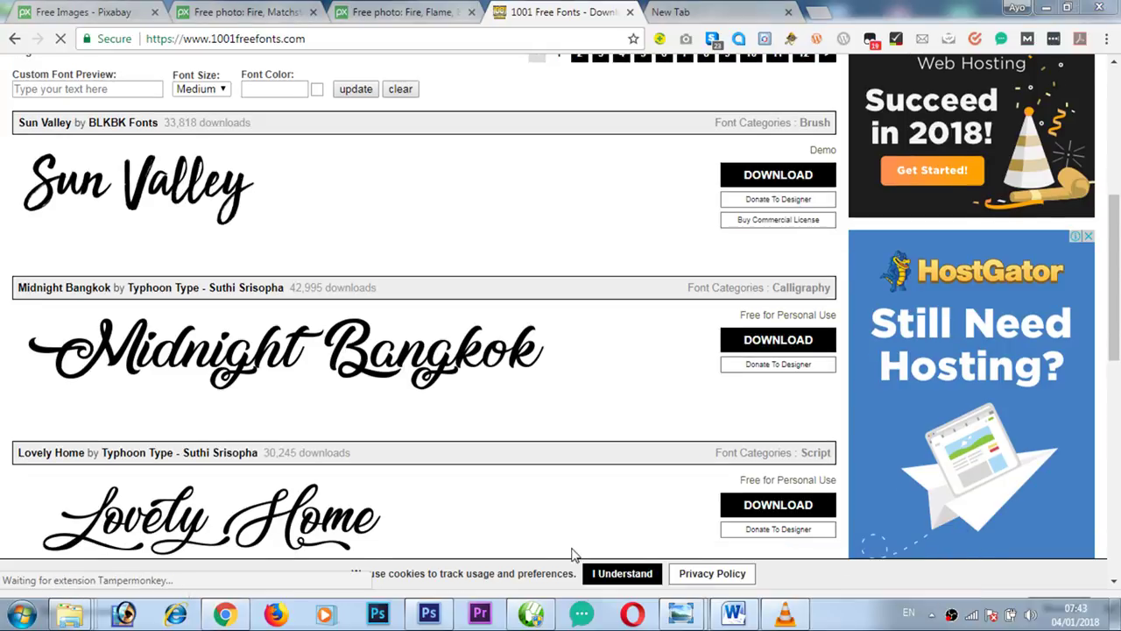
scroll(543, 585, down, 4)
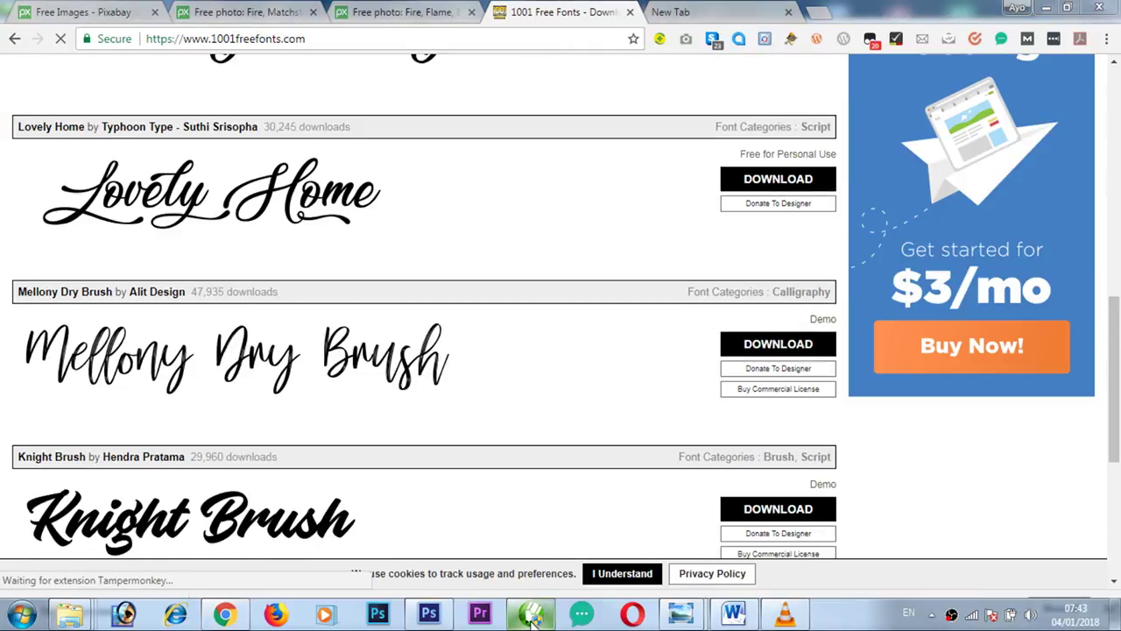
Switch back to CorelDRAW and enlarge "Revival" slightly from its centre.
click(531, 616)
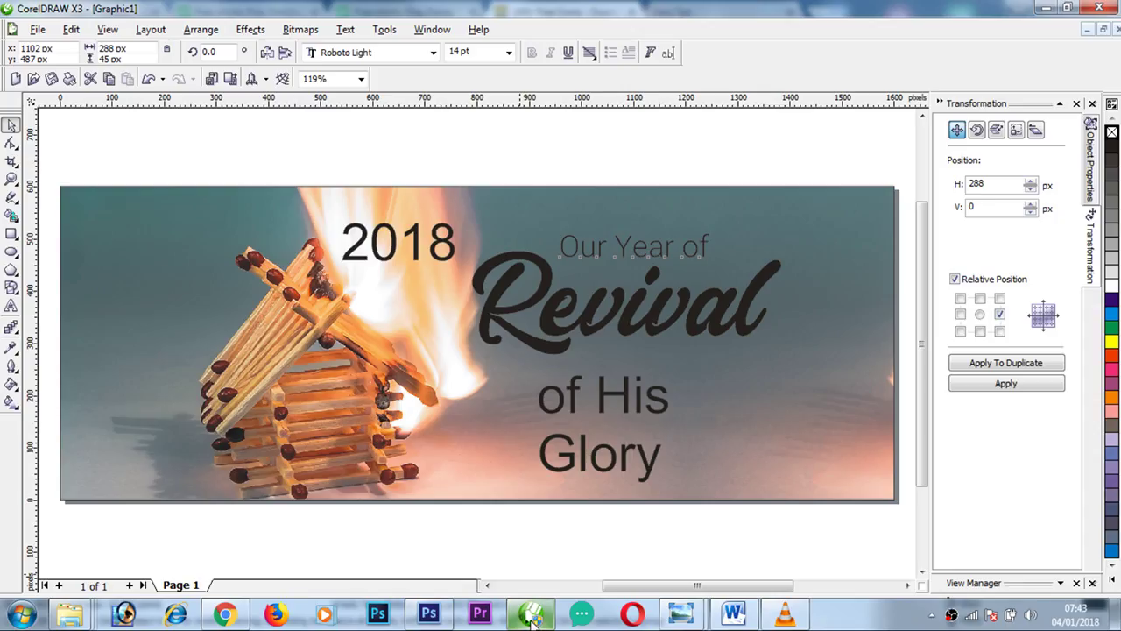
click(705, 145)
click(683, 308)
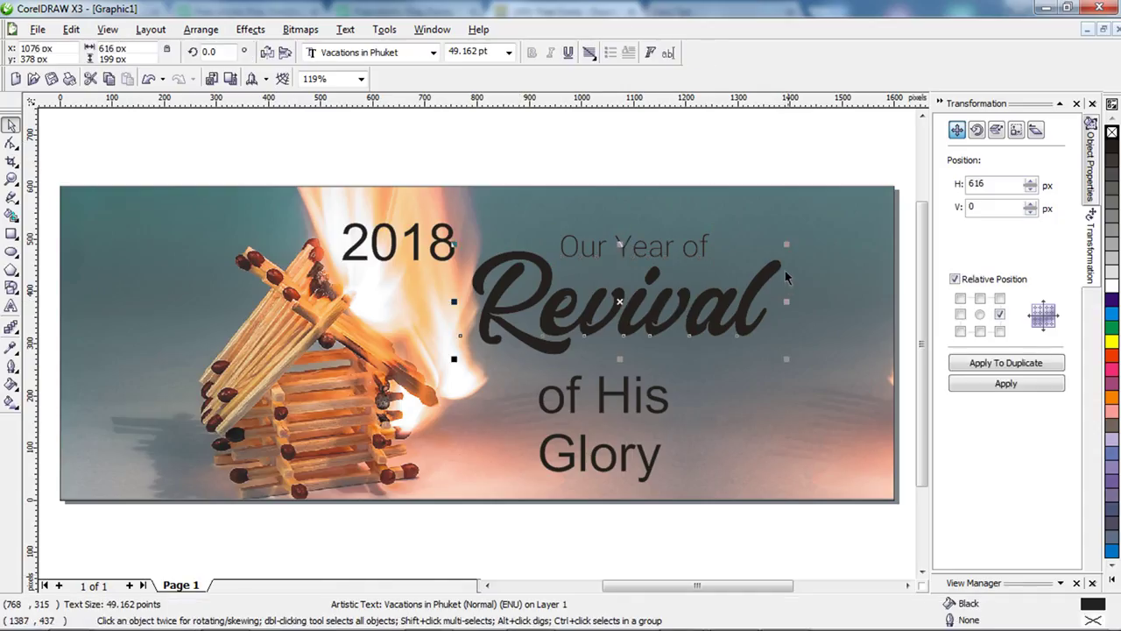
drag(786, 245, 801, 237)
Move the "of His" line up directly beneath "Revival", centred at about 1102, 259 px.
click(640, 399)
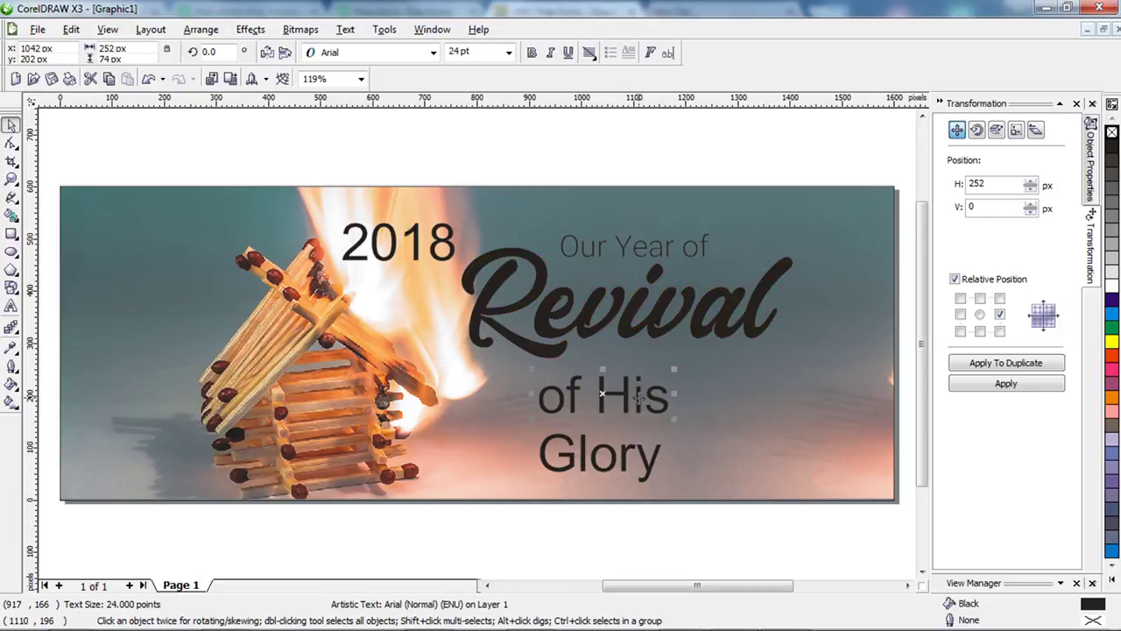
drag(637, 395, 669, 367)
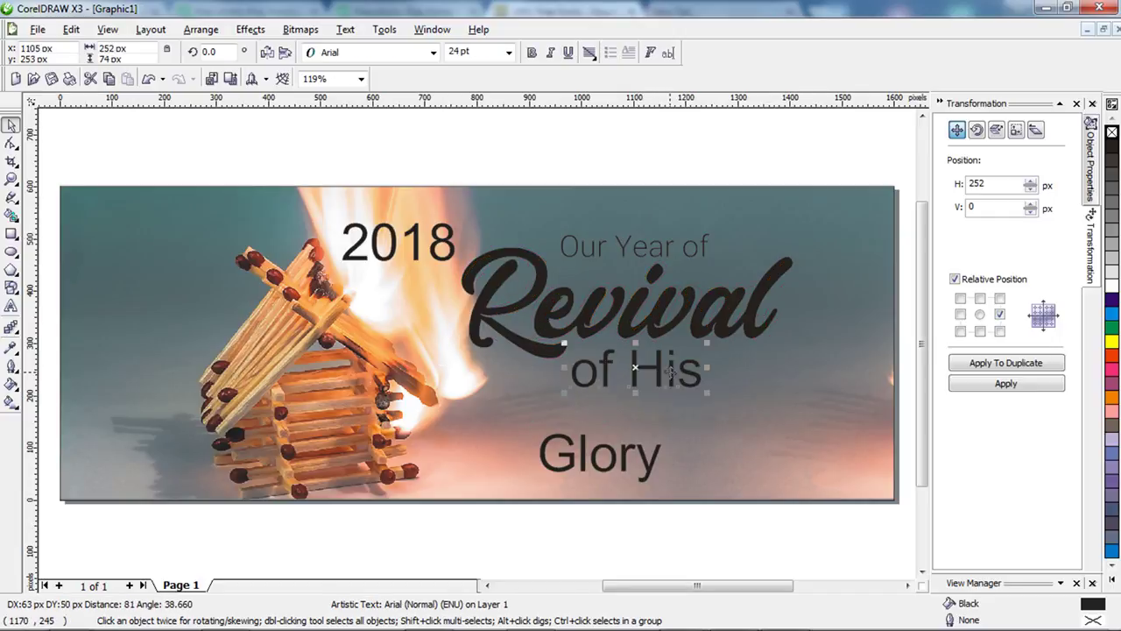
click(653, 166)
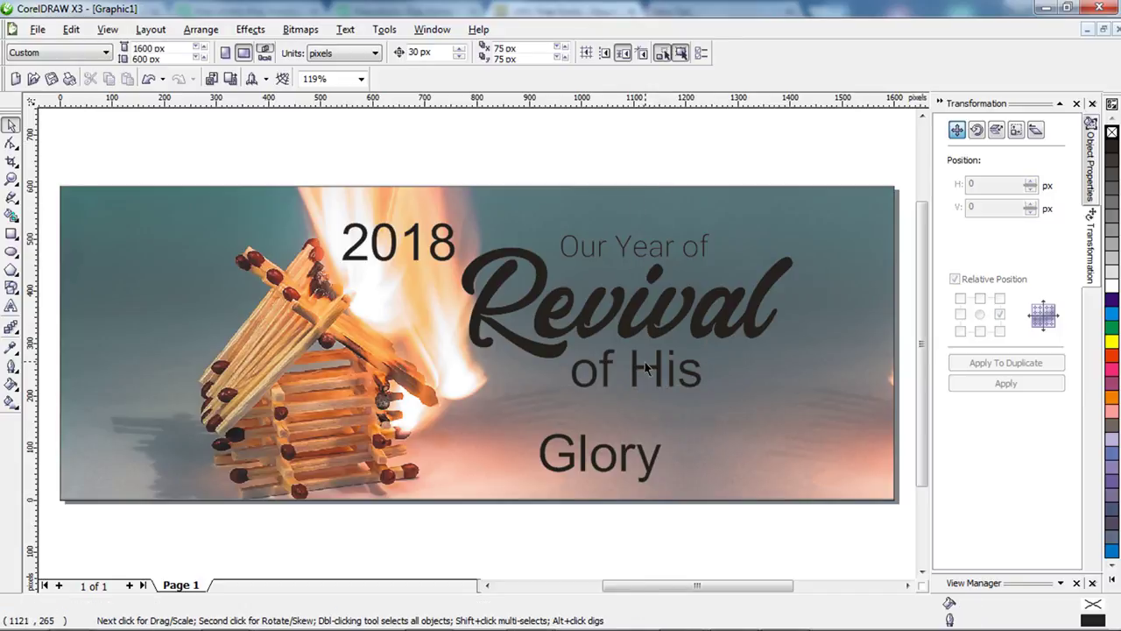
drag(659, 369, 656, 362)
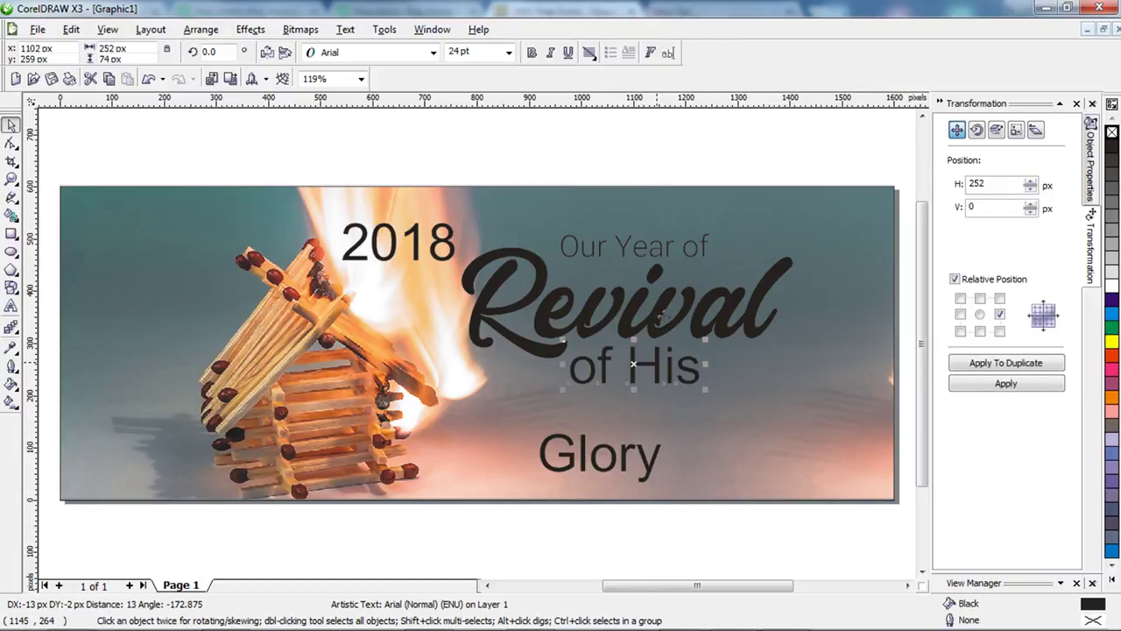
click(663, 157)
Enlarge "Glory" to about 47 pt and move it directly beneath the "of His" line.
click(643, 454)
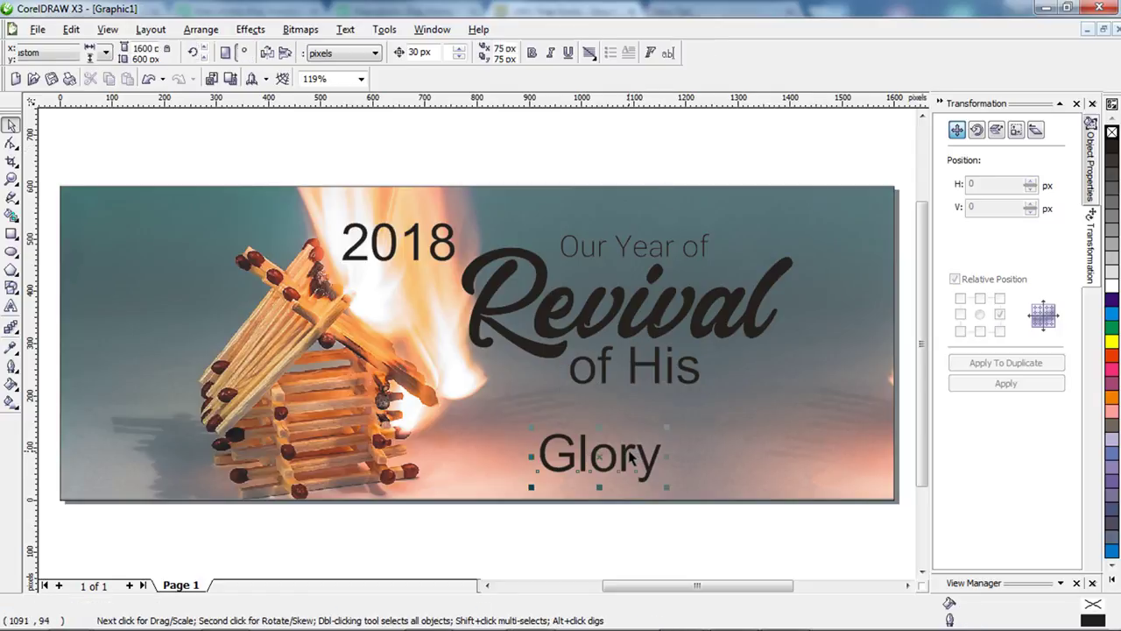
drag(667, 429, 726, 405)
drag(650, 451, 665, 434)
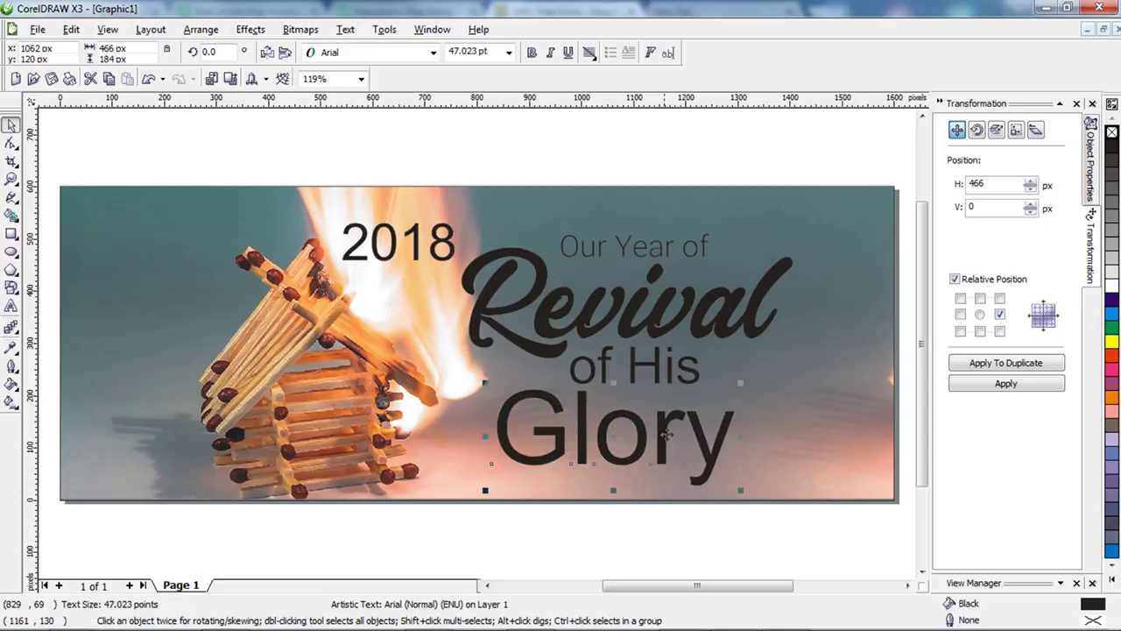
Change "Glory" to UPPERCASE and recentre it beneath "of His" at about 1102, 139 px.
click(345, 29)
click(379, 334)
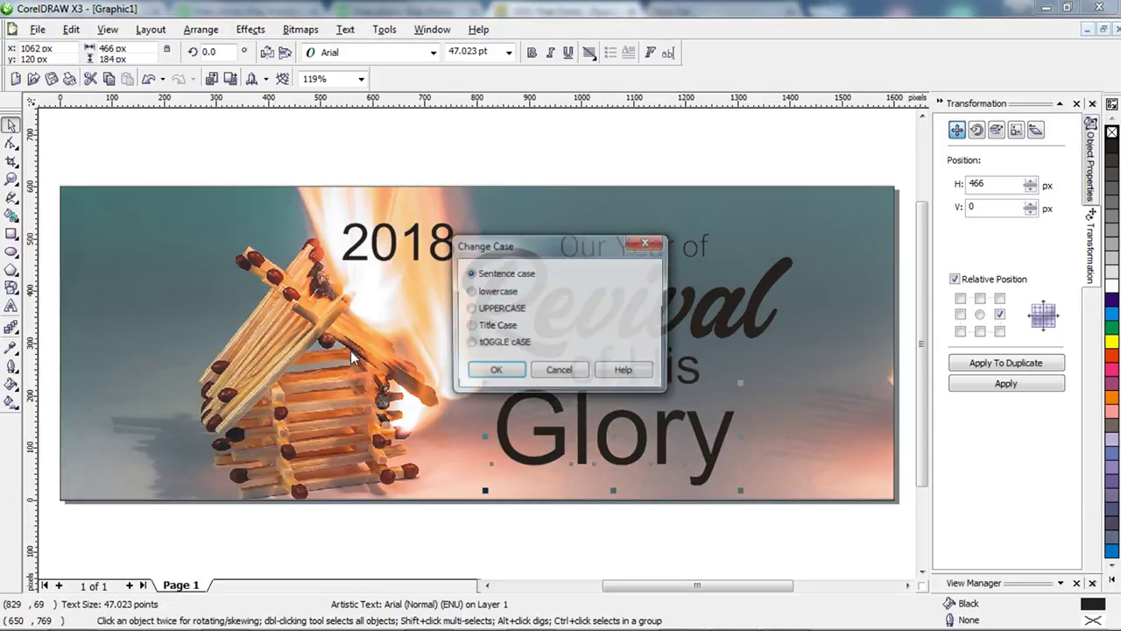
click(507, 313)
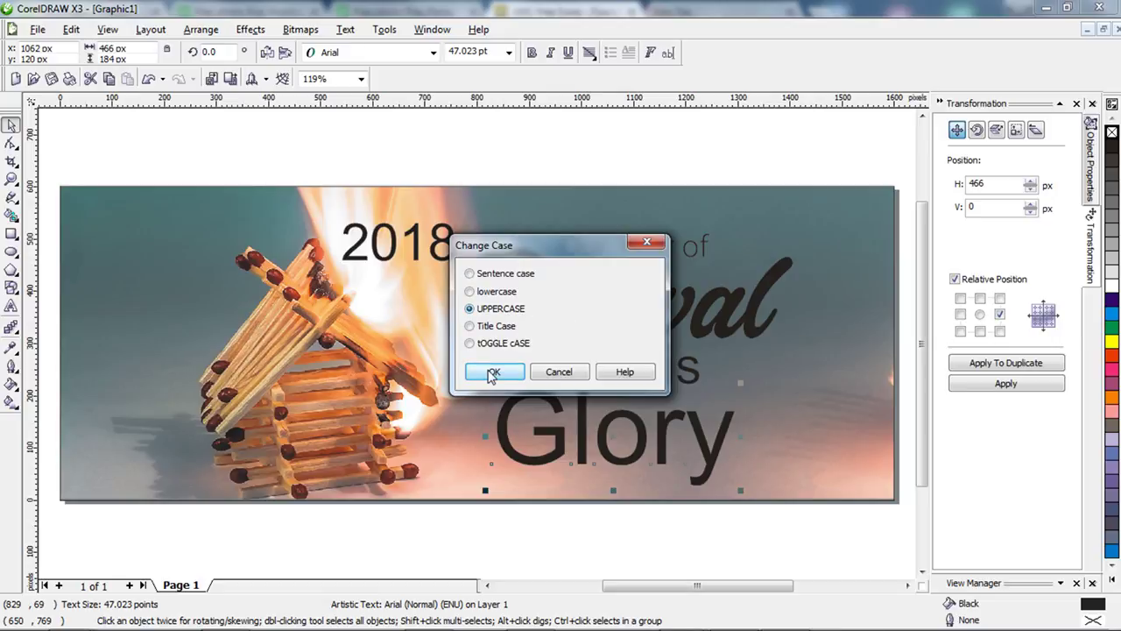
click(492, 371)
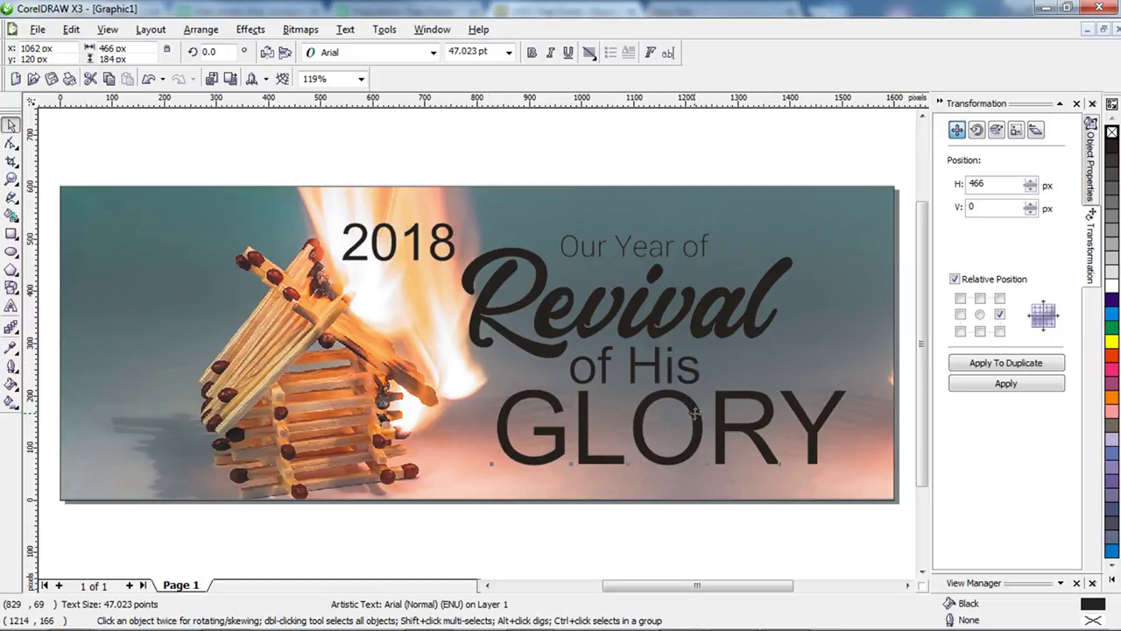
drag(695, 411, 661, 418)
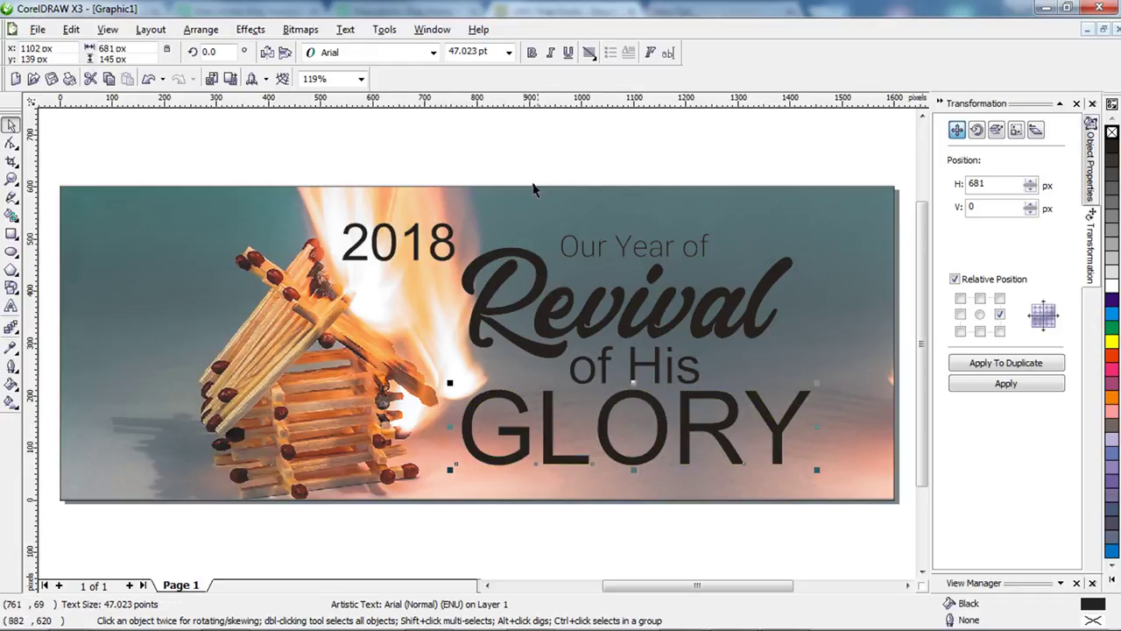
Set the font of "GLORY" to Halt.
click(432, 52)
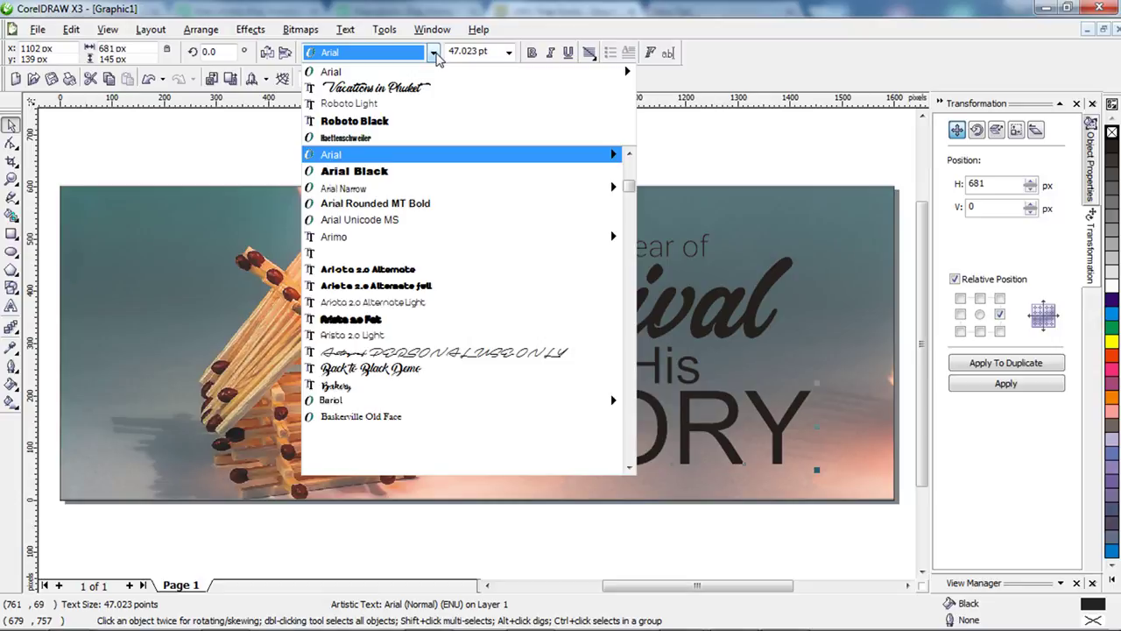
text(Haettenschweiler)
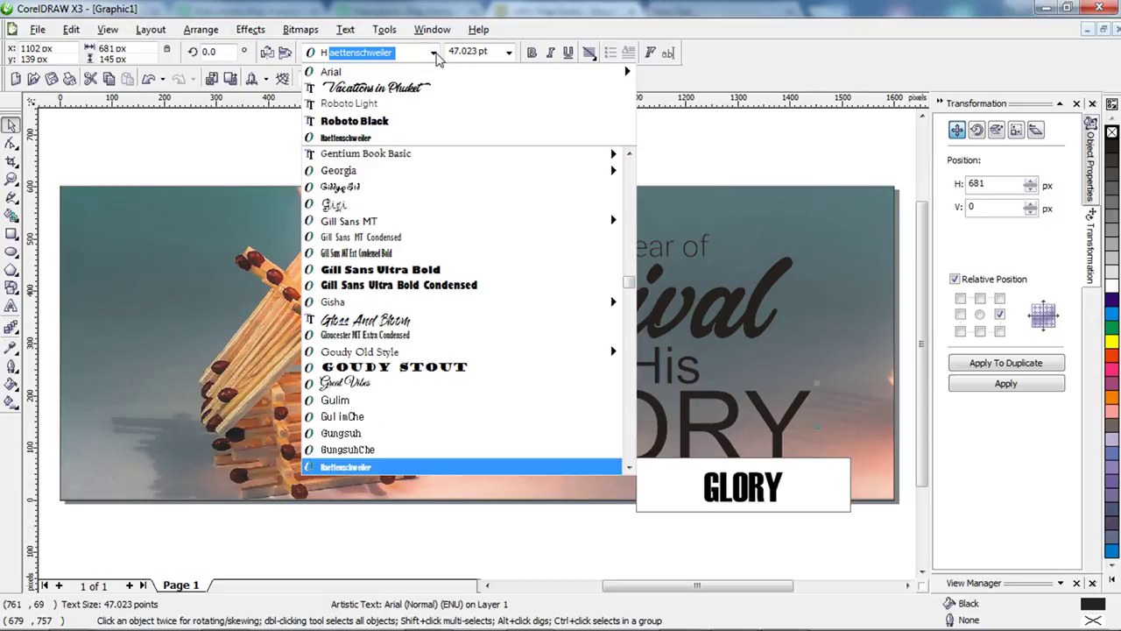
key(Down)
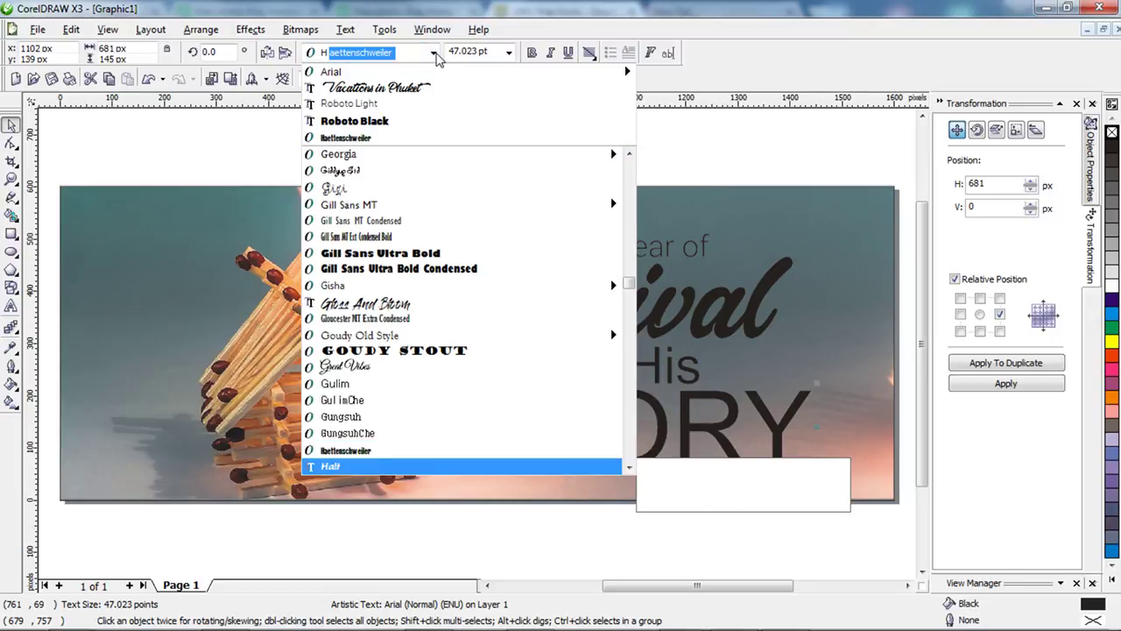
key(Down)
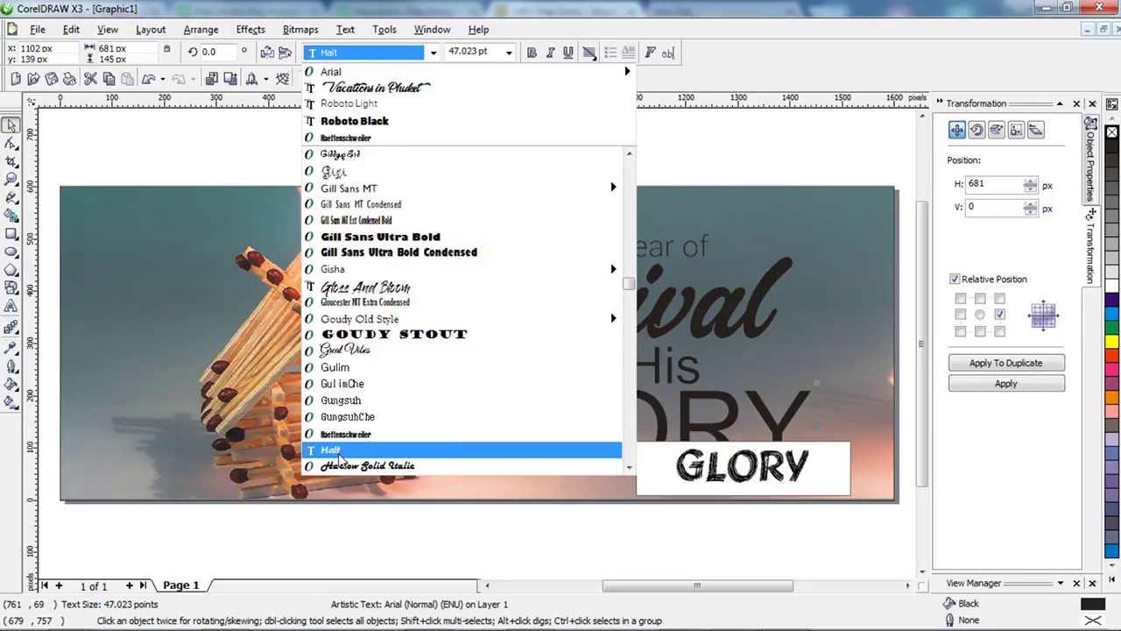
click(336, 450)
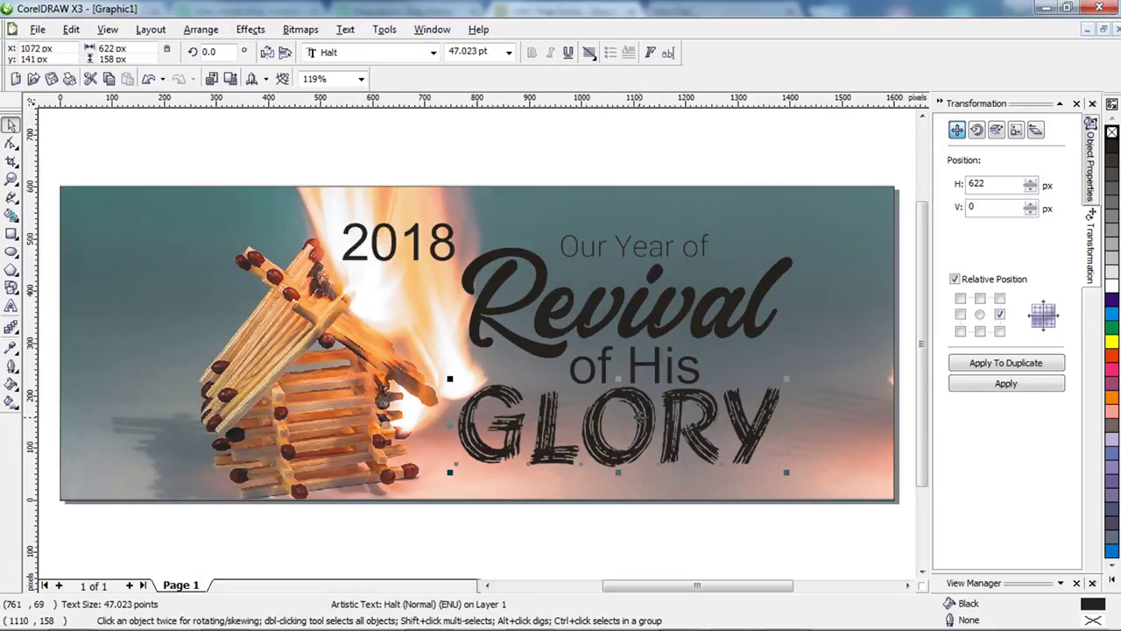
Fill "GLORY" with white and enlarge it to about 850 × 216 px, centred at about 1109, 173 px.
drag(647, 416, 664, 410)
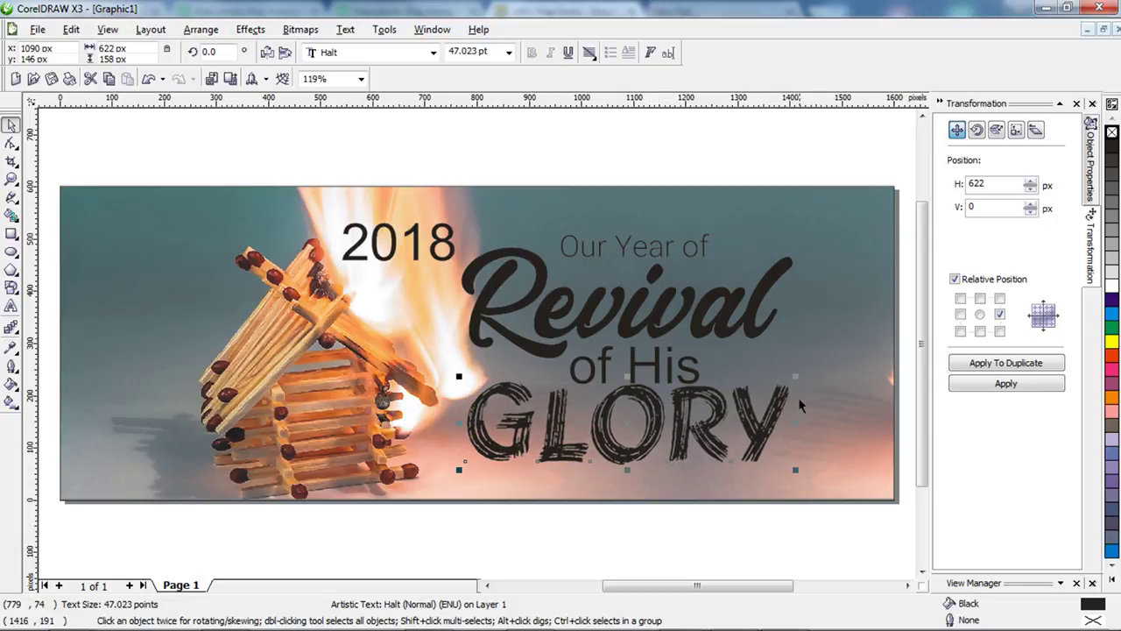
drag(799, 375, 815, 370)
drag(670, 418, 669, 422)
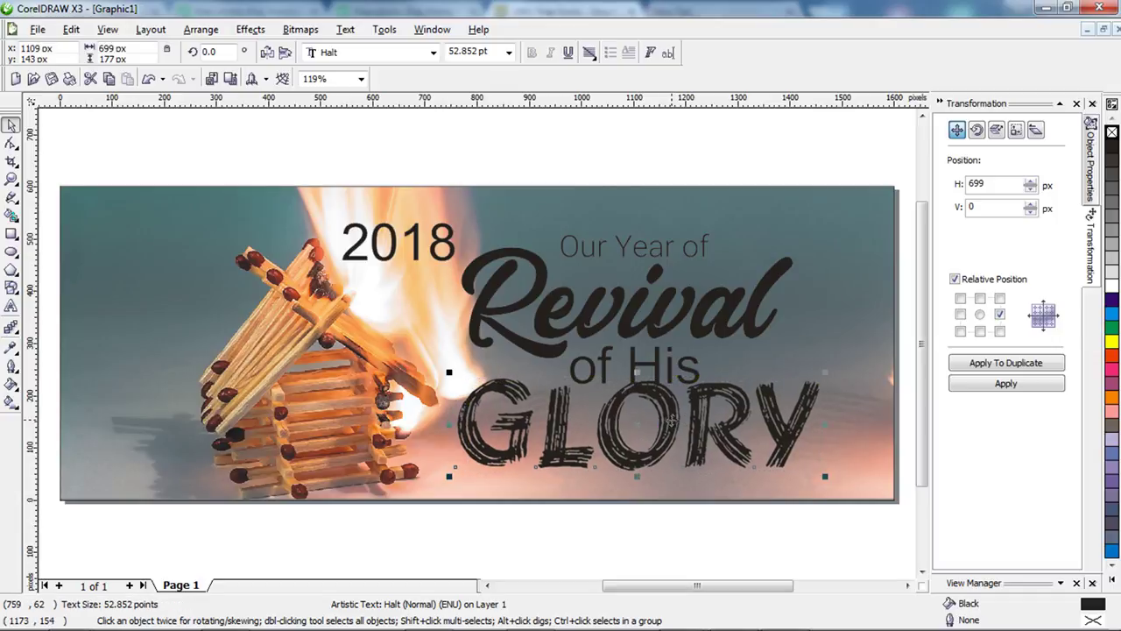
click(1111, 286)
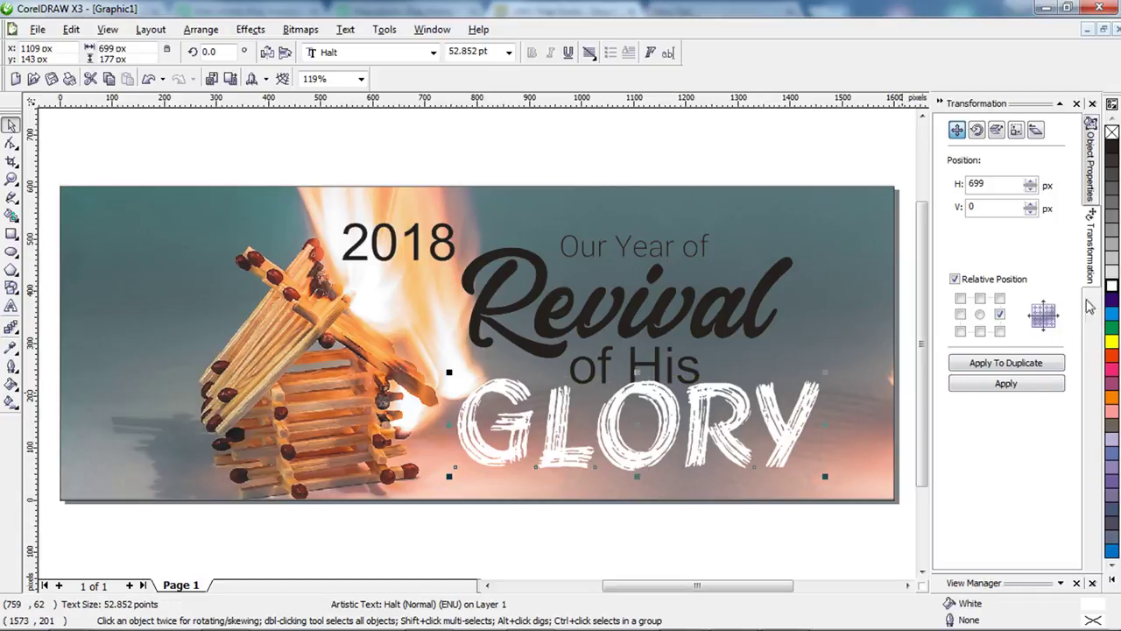
drag(825, 372, 864, 351)
drag(679, 415, 678, 402)
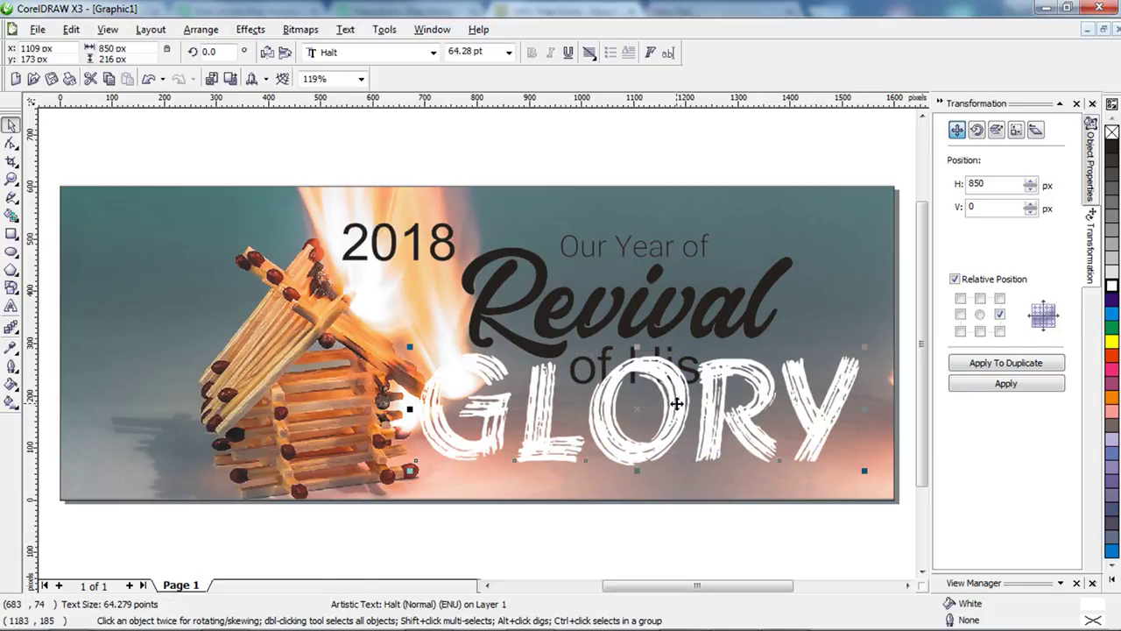
Move "of His" off the page above the banner and enlarge "GLORY" to about 916 × 232 px, centred at about 1083, 181 px.
click(633, 154)
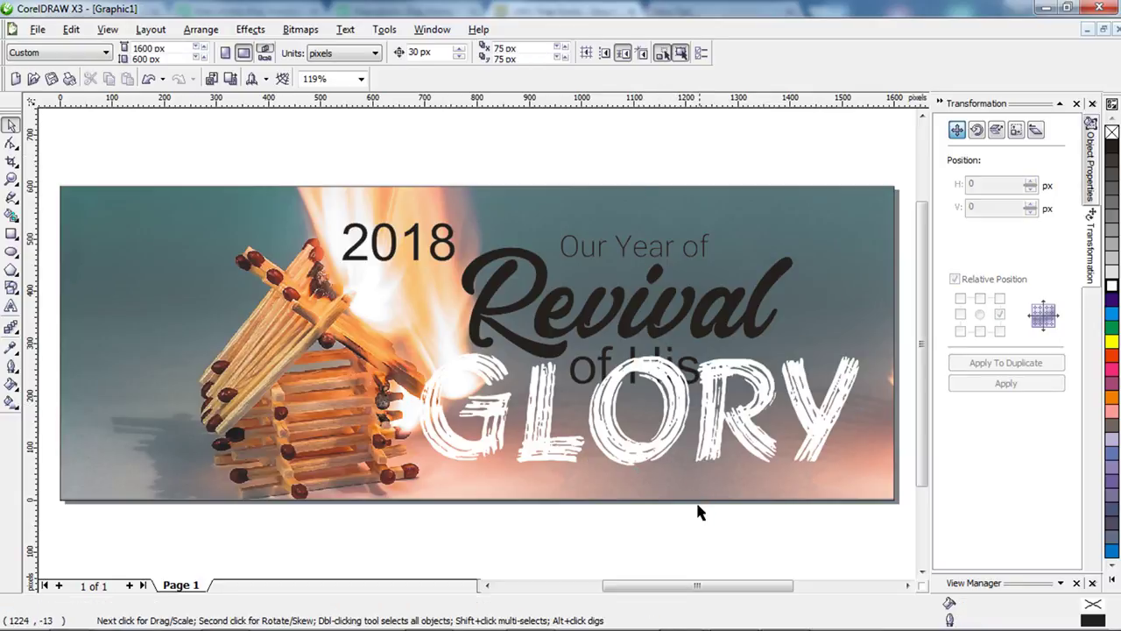
drag(725, 522, 616, 151)
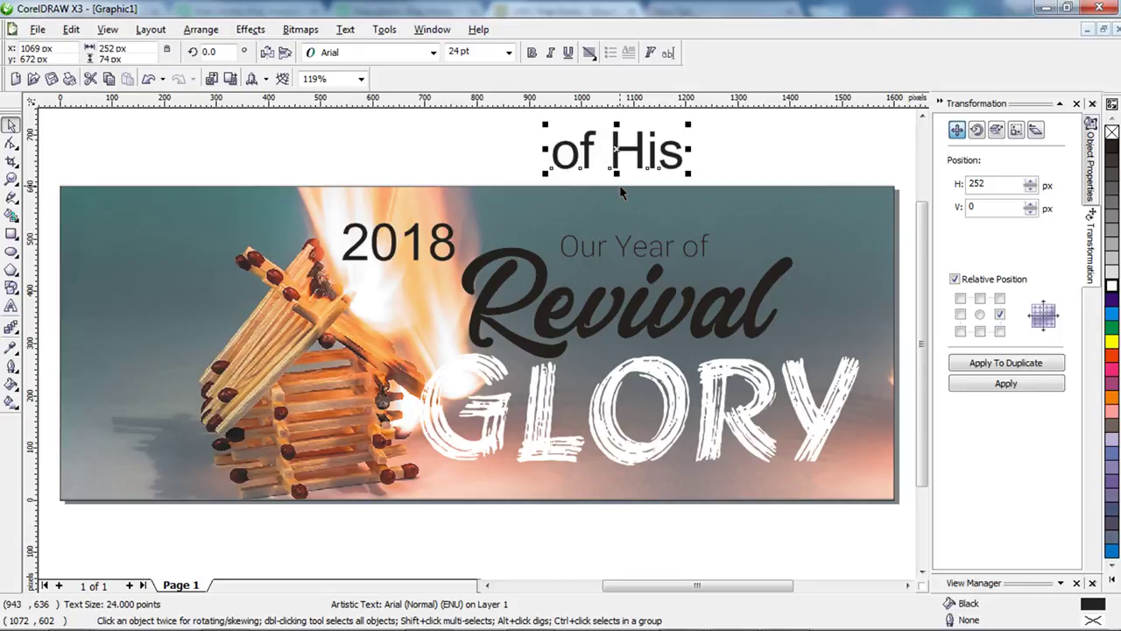
click(658, 376)
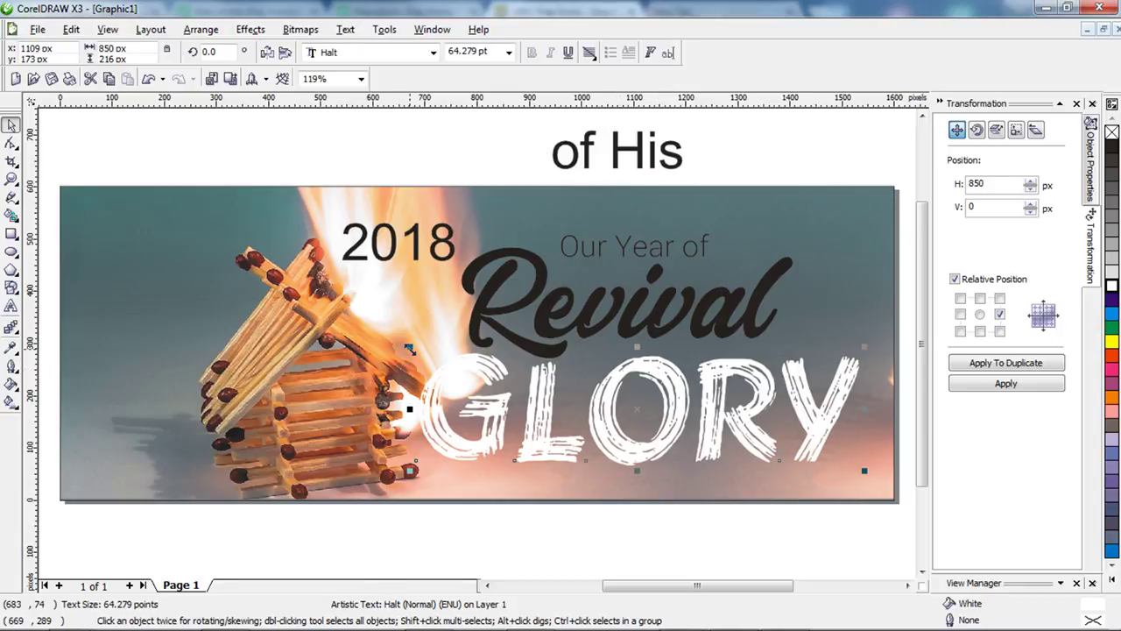
drag(409, 348, 396, 333)
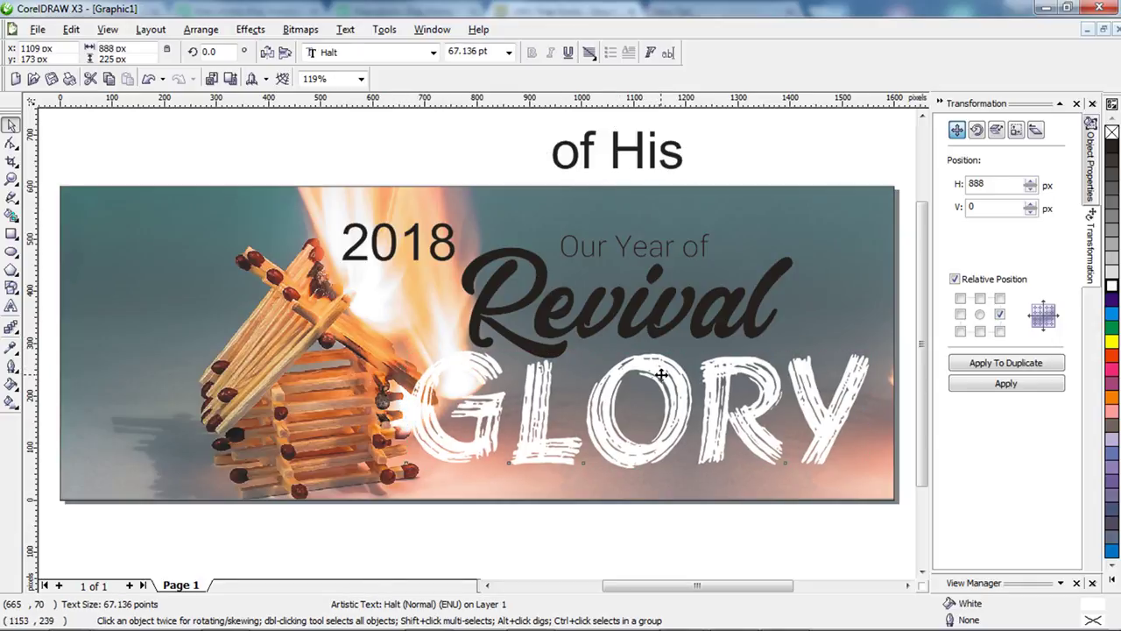
mouse_move(661, 375)
mouse_down()
mouse_move(652, 367)
mouse_move(657, 376)
mouse_up()
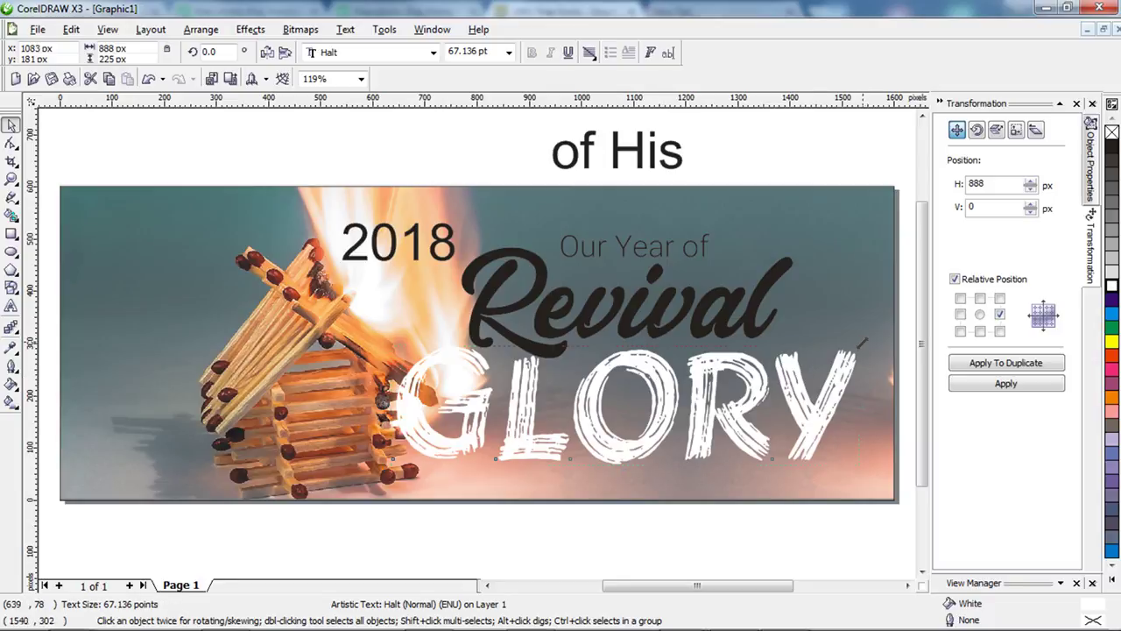
drag(861, 341, 868, 337)
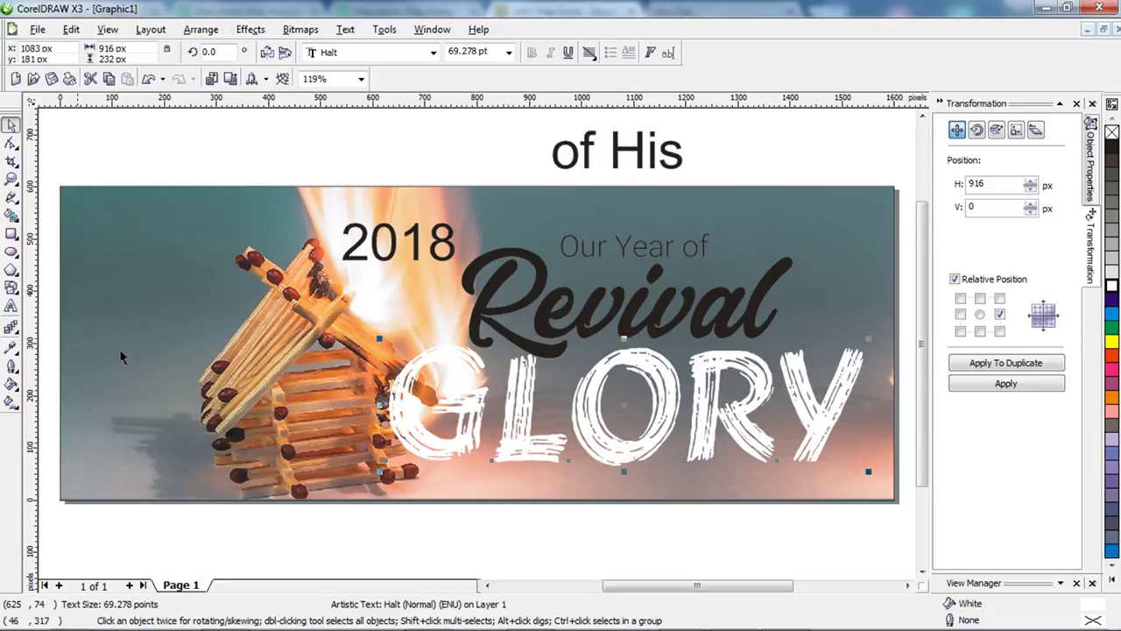
Apply a drop shadow to "GLORY" using the Small Glow preset.
click(17, 340)
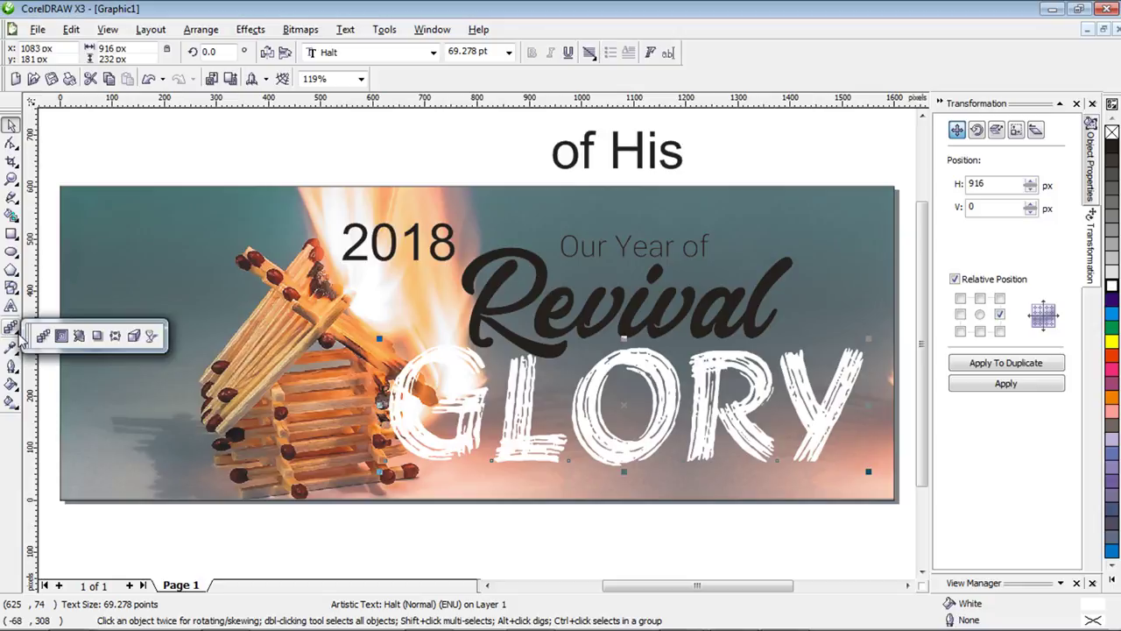
click(97, 335)
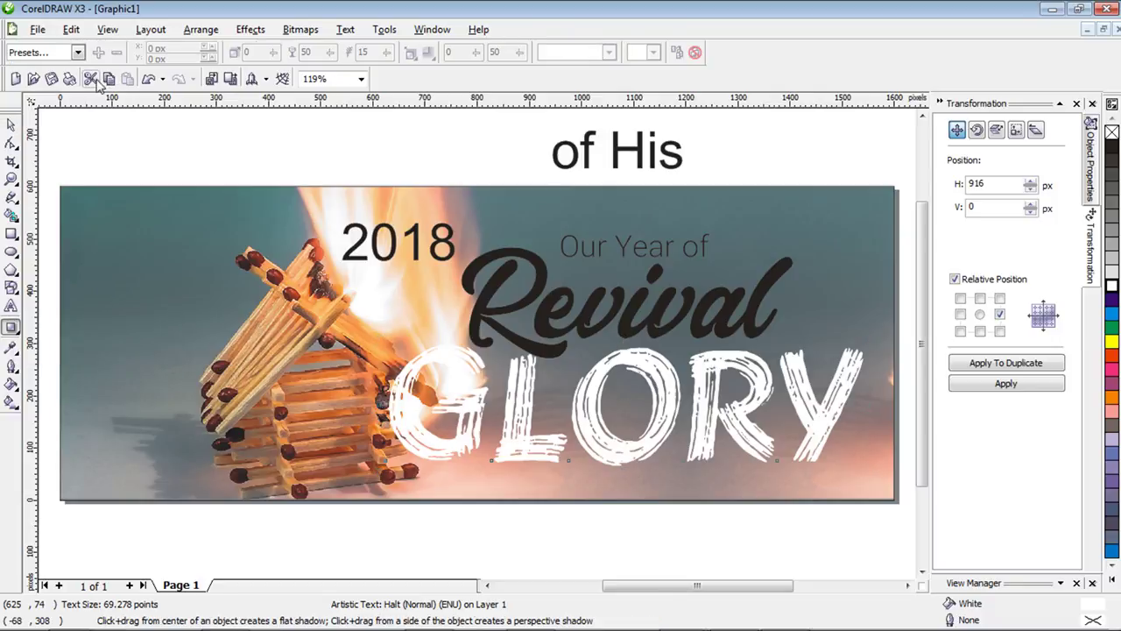
click(78, 52)
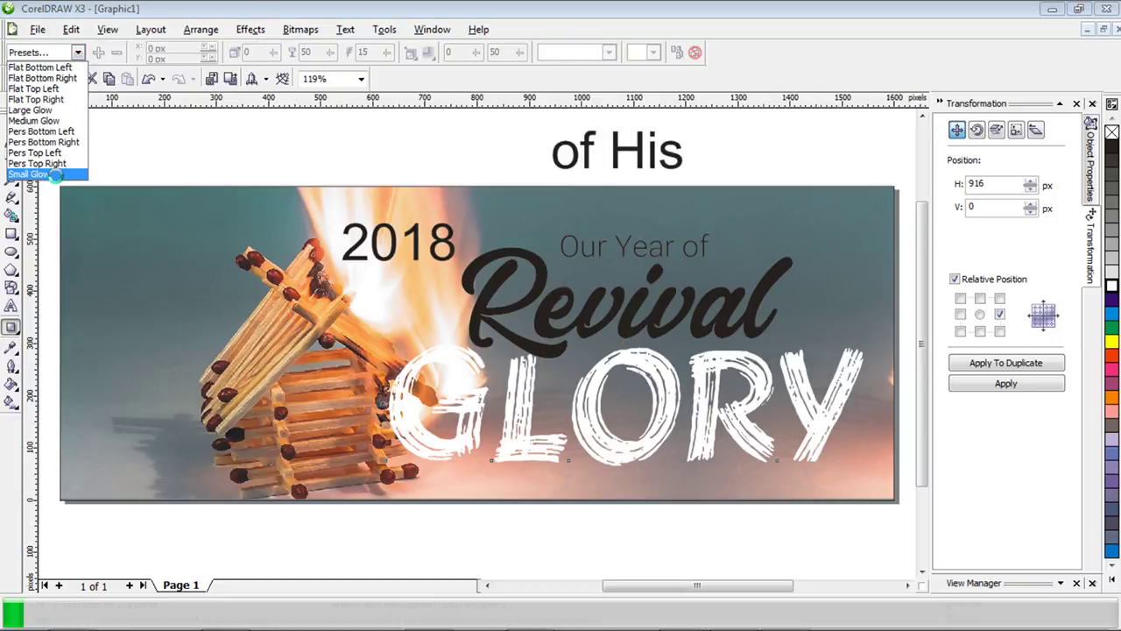
click(61, 178)
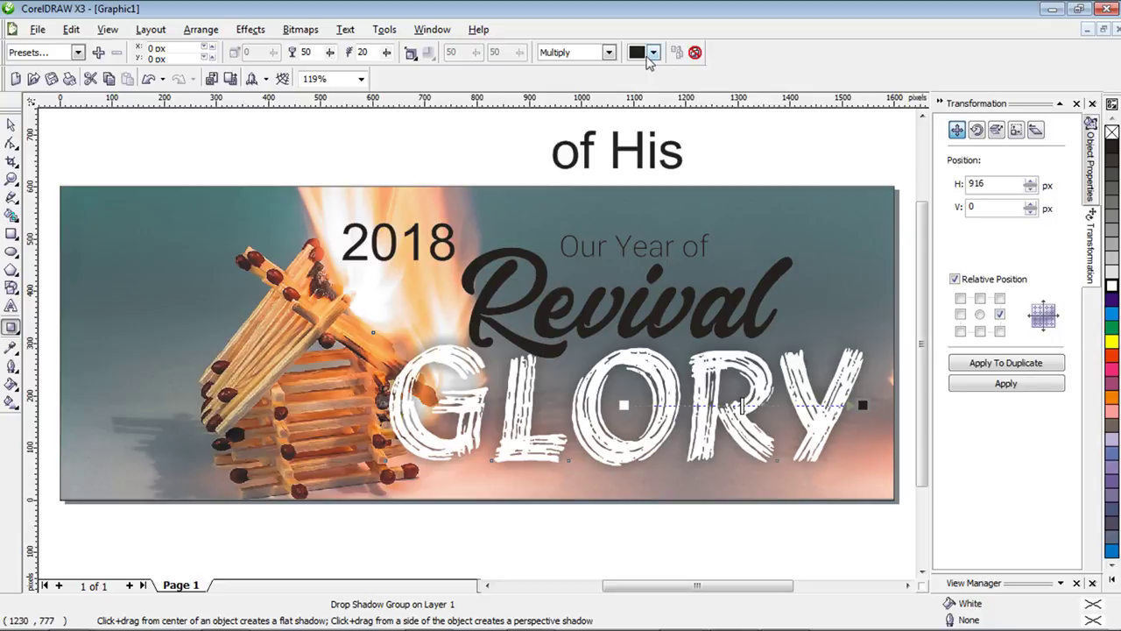
Set the shadow colour of "GLORY" to black and its blend mode to Normal.
click(653, 53)
scroll(700, 132, down, 3)
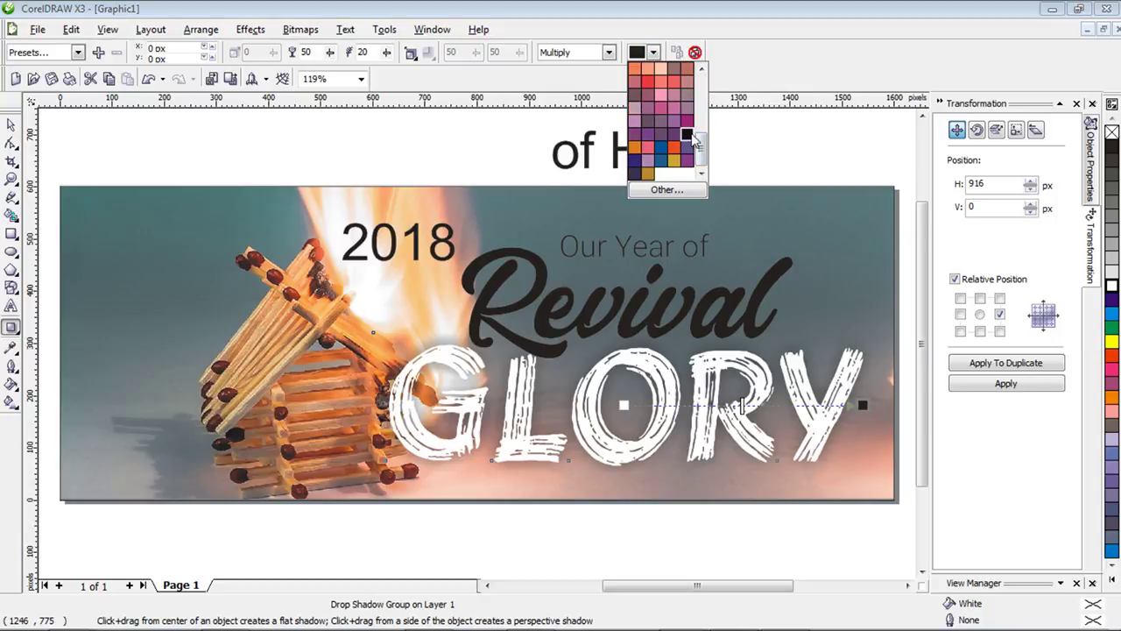
click(687, 135)
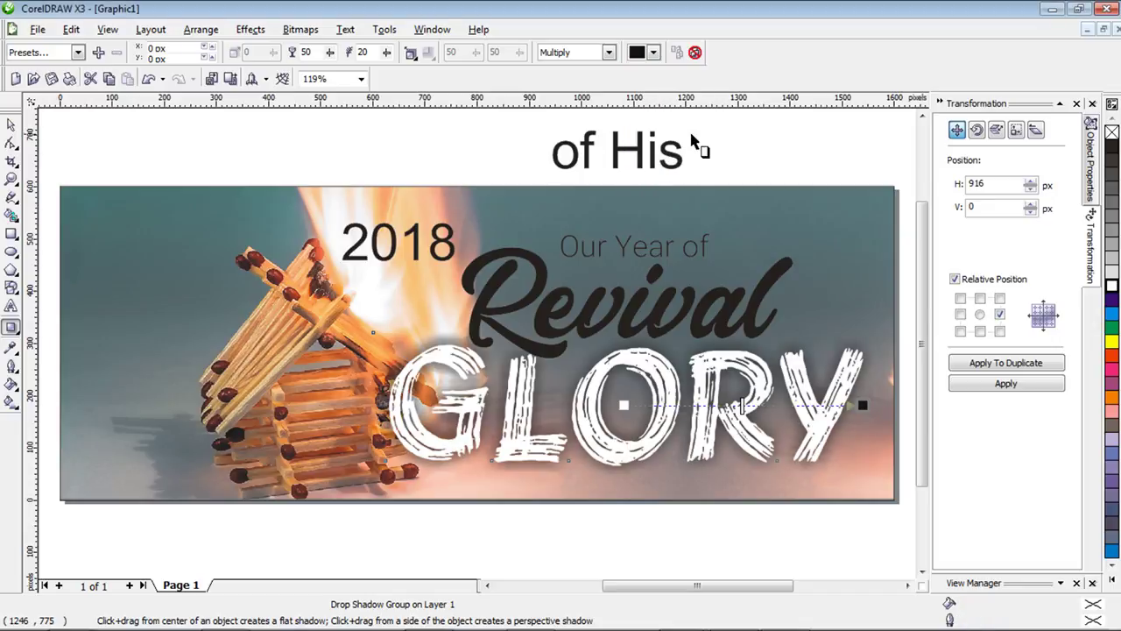
click(608, 53)
click(567, 70)
Set the shadow's feathering direction to Outside and its feathering edges to Inverse Squared.
click(409, 54)
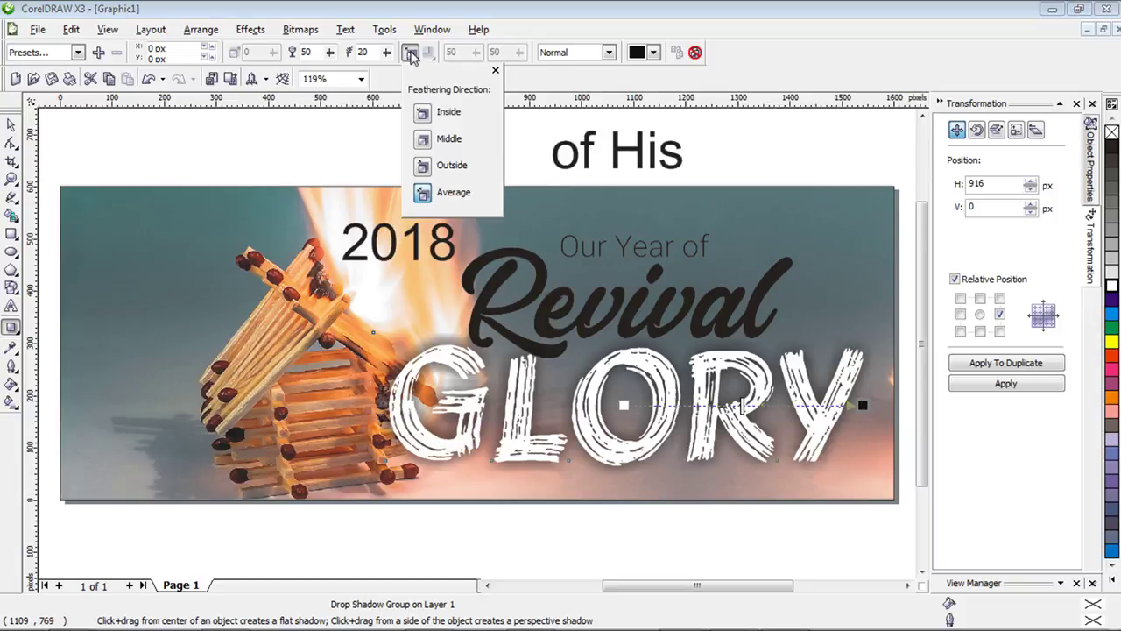
click(423, 166)
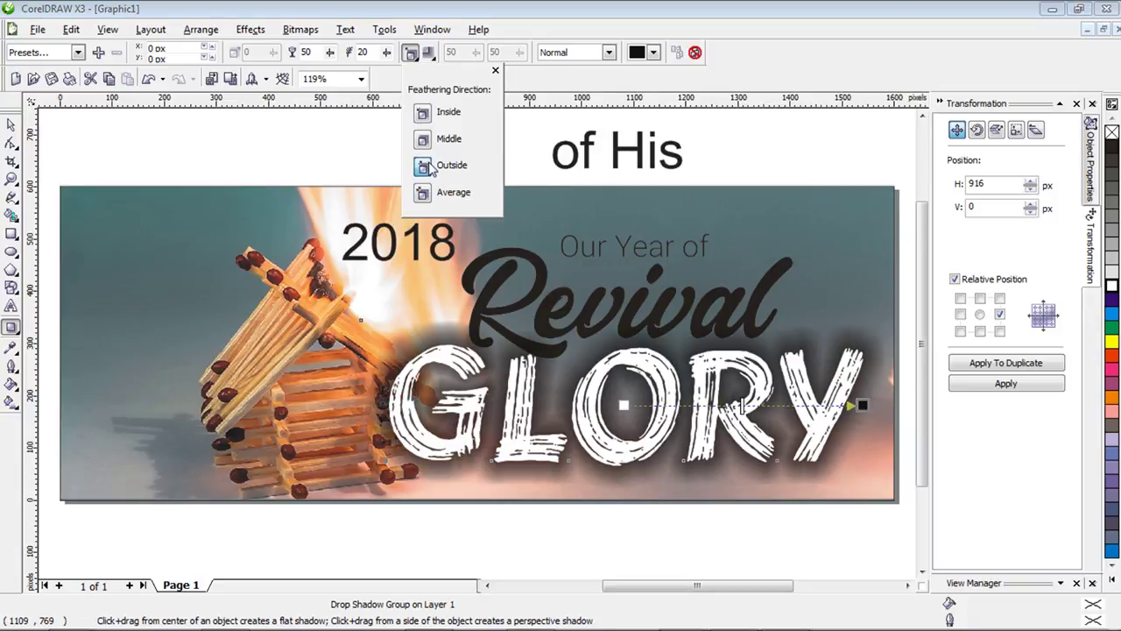
click(429, 53)
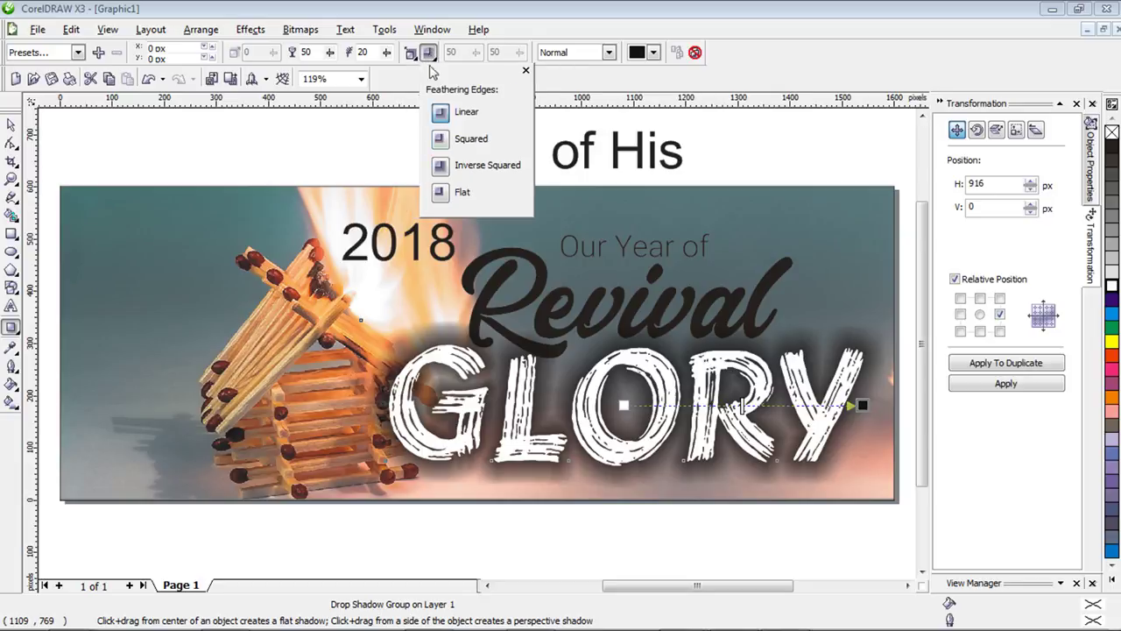
click(441, 167)
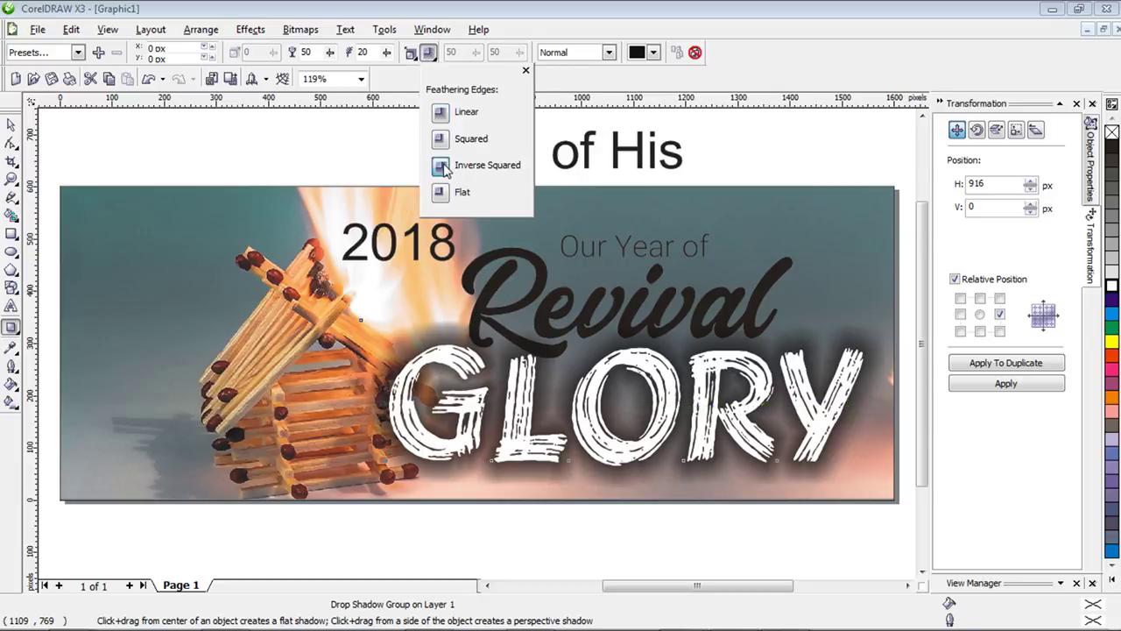
Set the drop shadow's feathering to 10 and its opacity to 80.
double_click(373, 56)
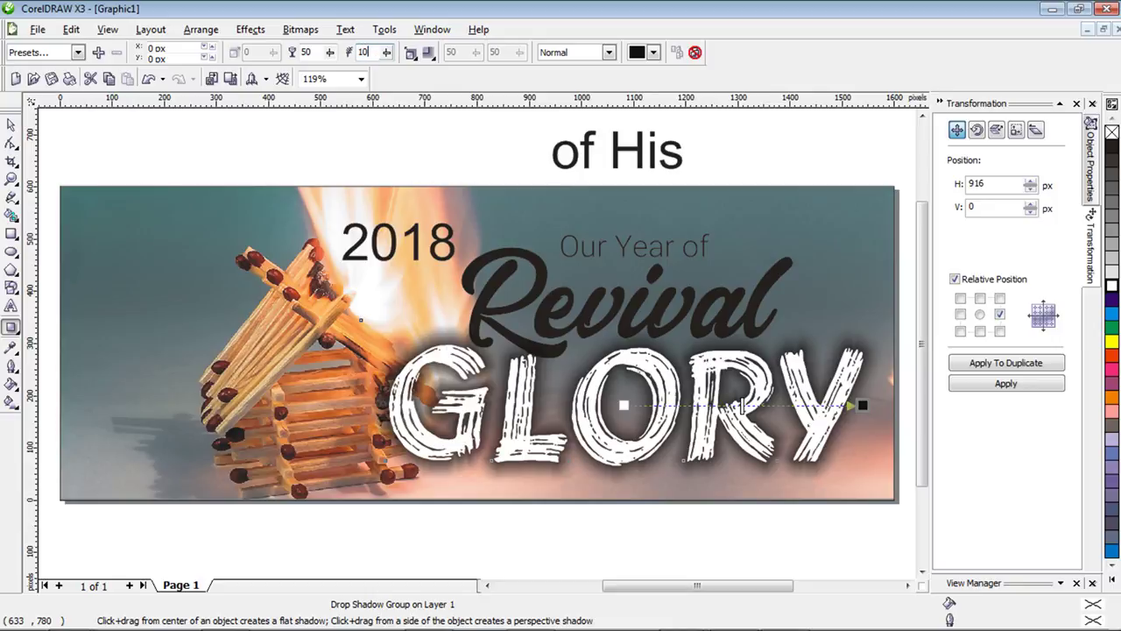
text(10)
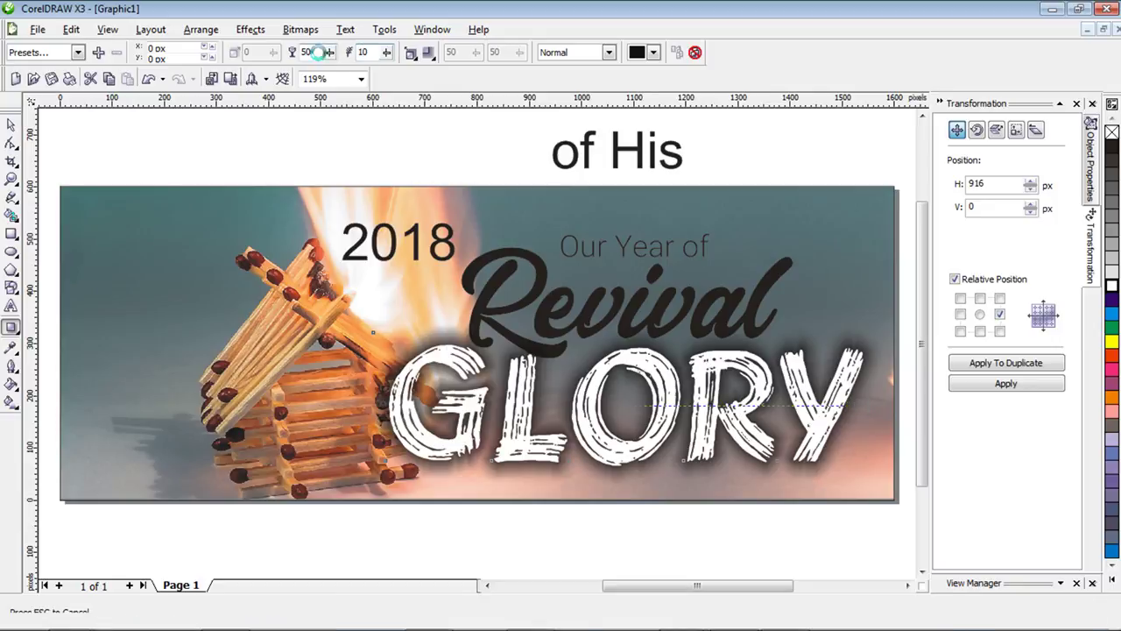
double_click(318, 53)
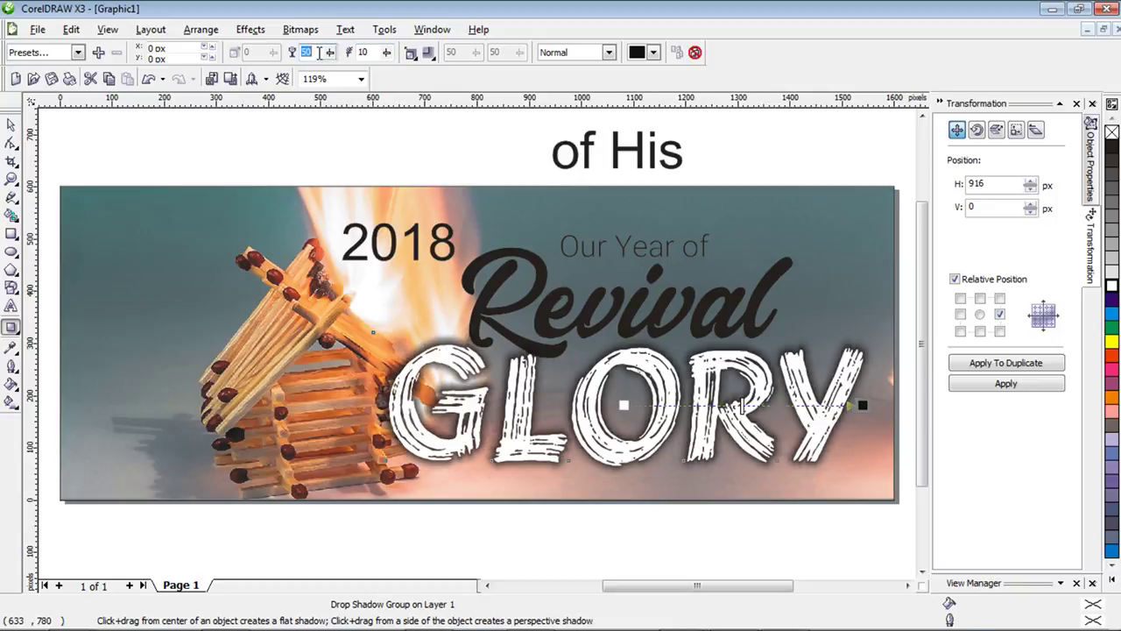
text(80)
key(Return)
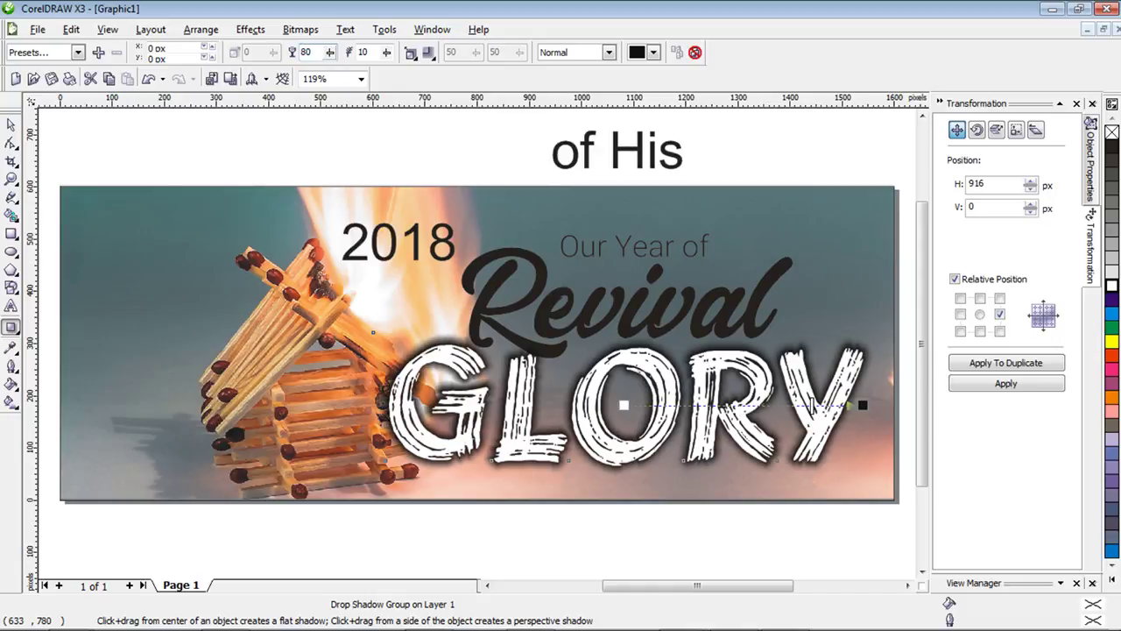
click(11, 125)
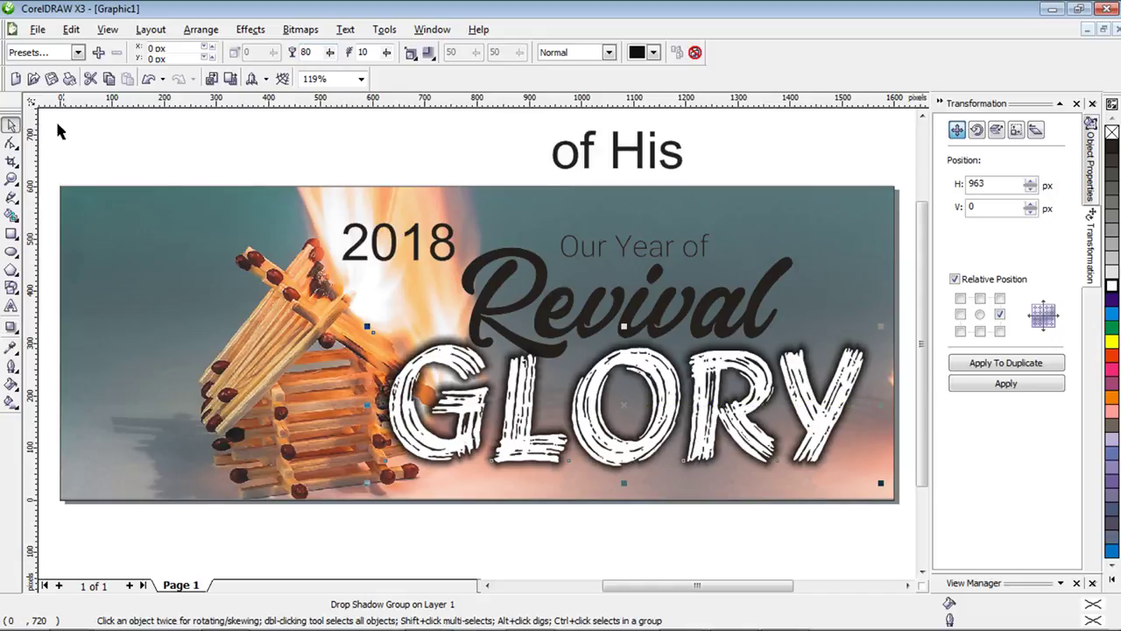
click(70, 127)
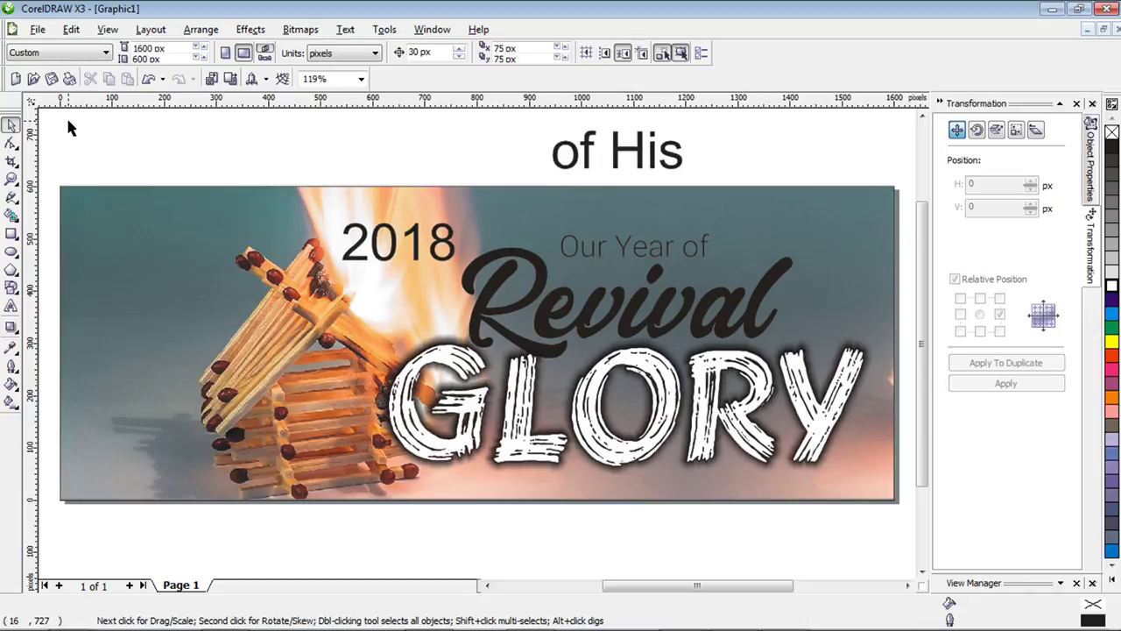
click(673, 161)
click(758, 151)
click(632, 323)
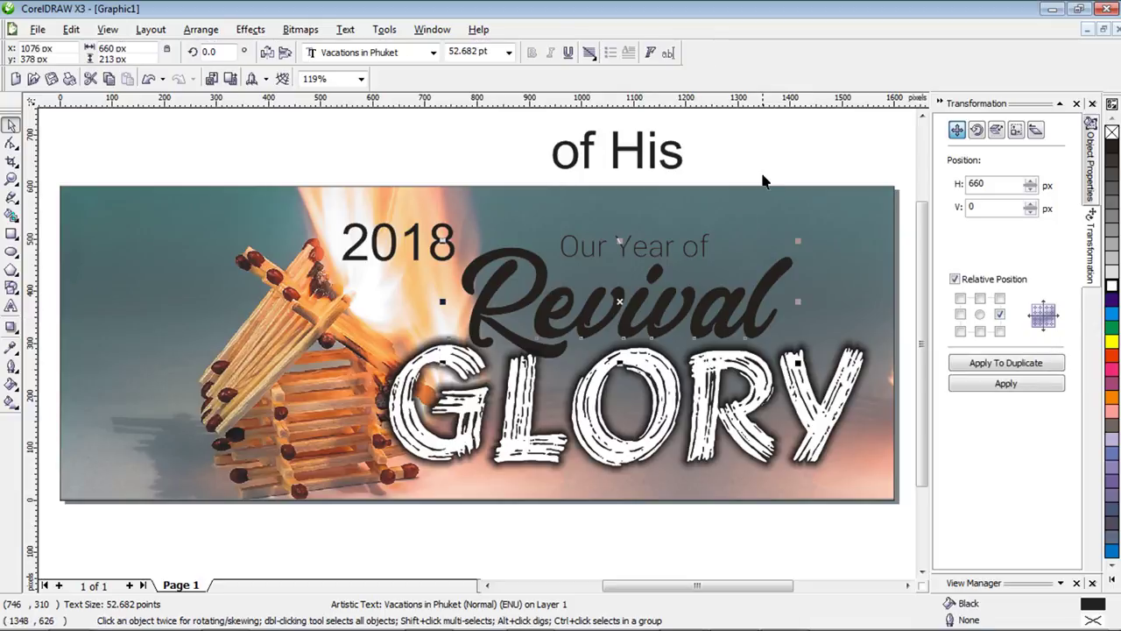
key(Escape)
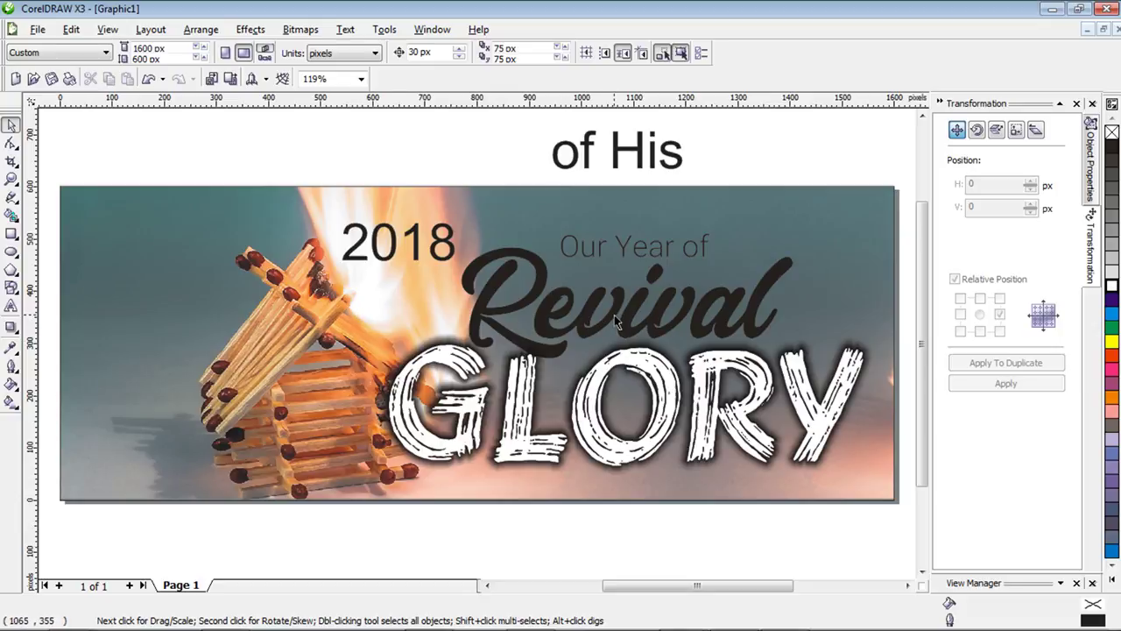
Try filling "Revival" with a light orange (C:6 M:32 Y:54 K:0) sampled from the matchstick house, and undo the fill.
click(11, 349)
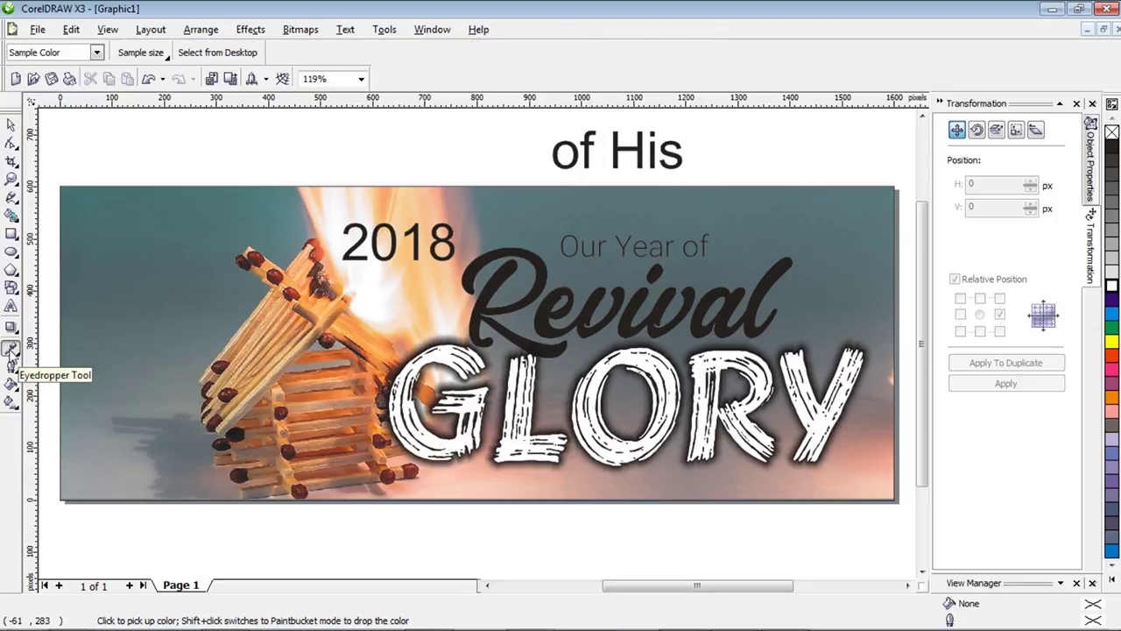
click(96, 53)
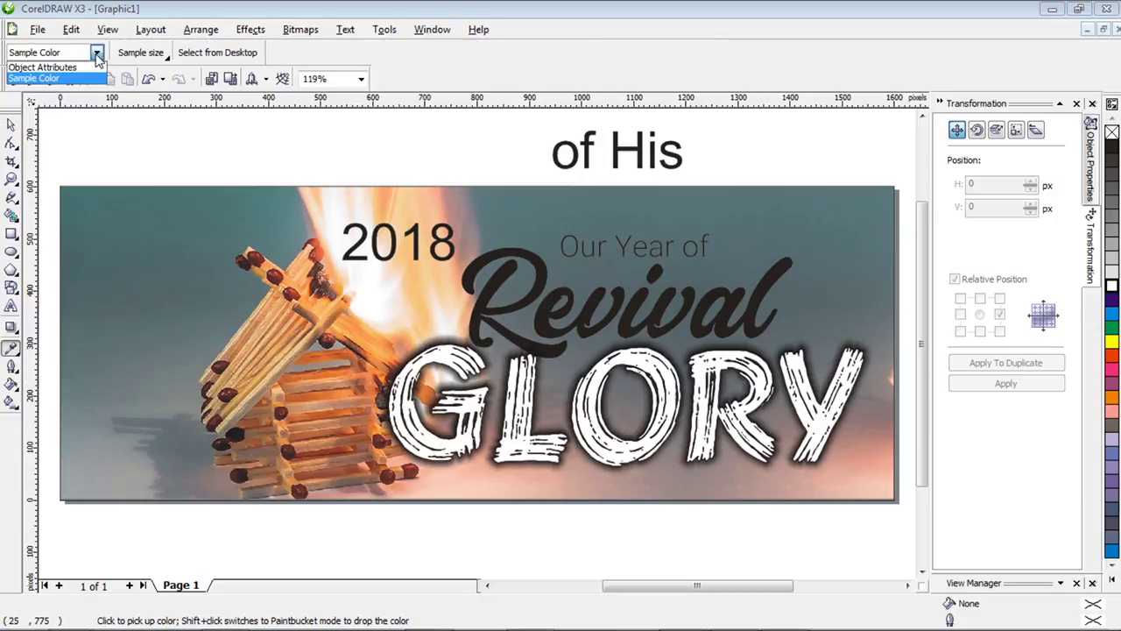
click(35, 78)
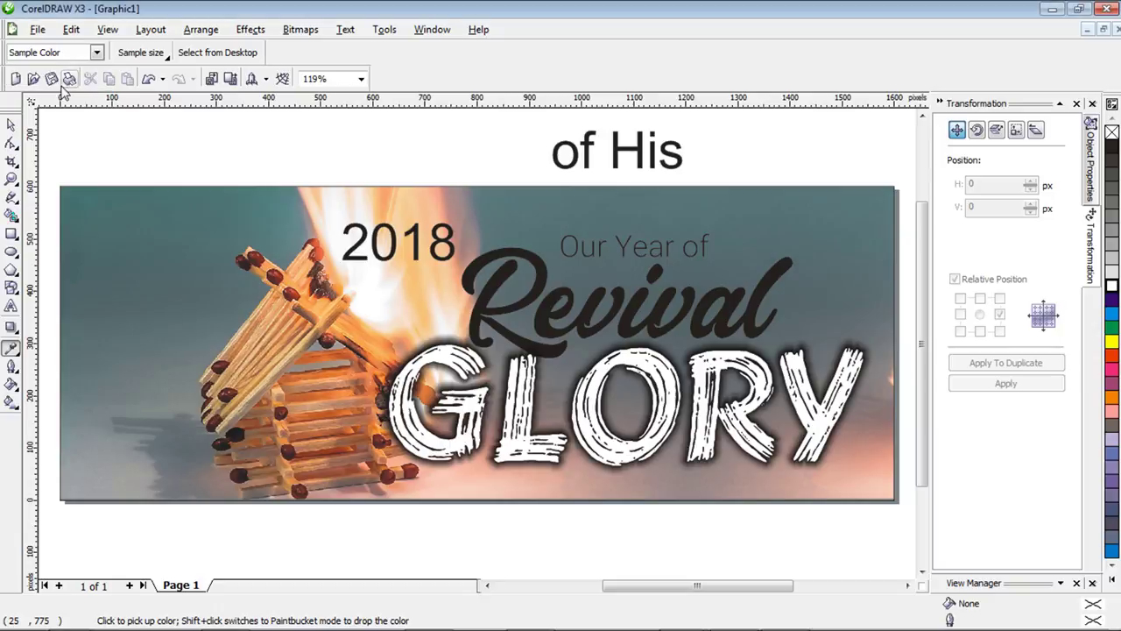
click(263, 327)
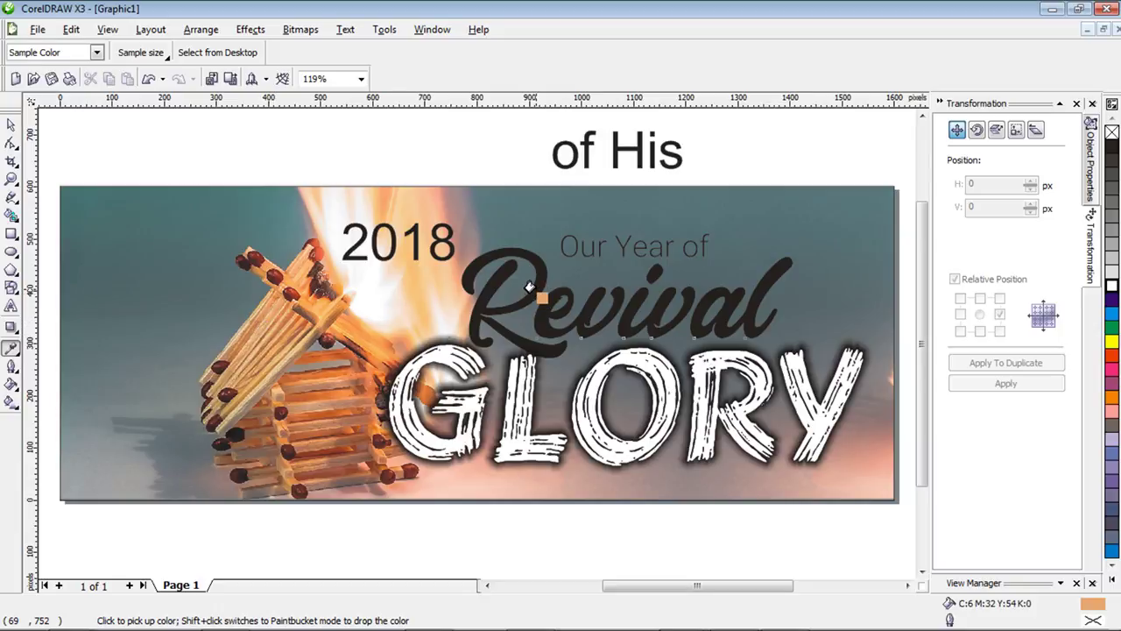
click(535, 289)
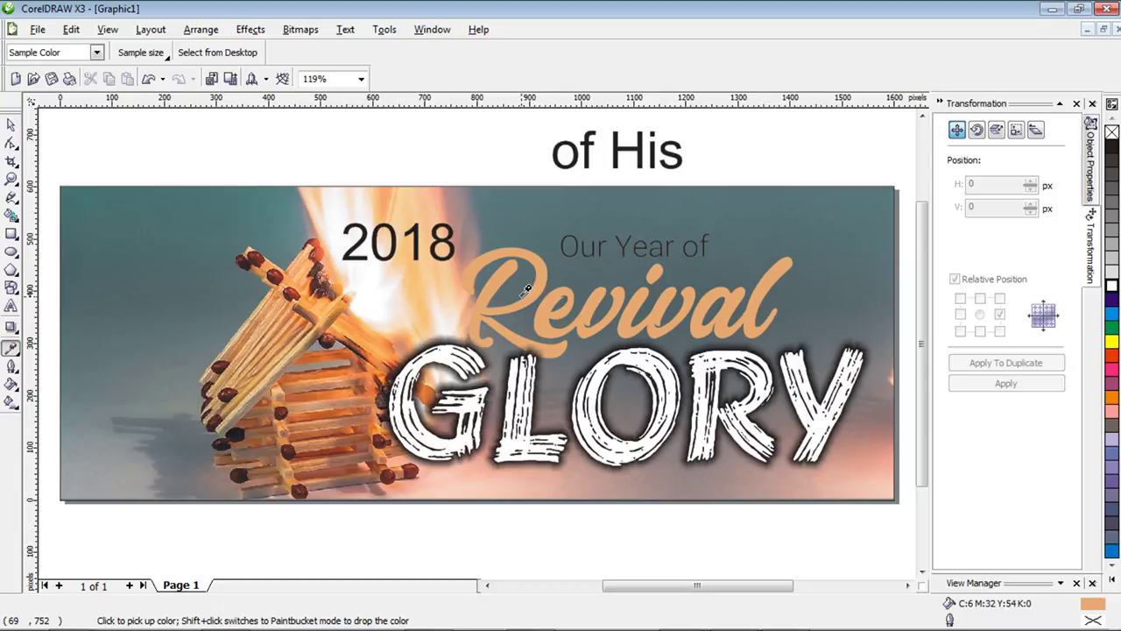
key(ctrl+z)
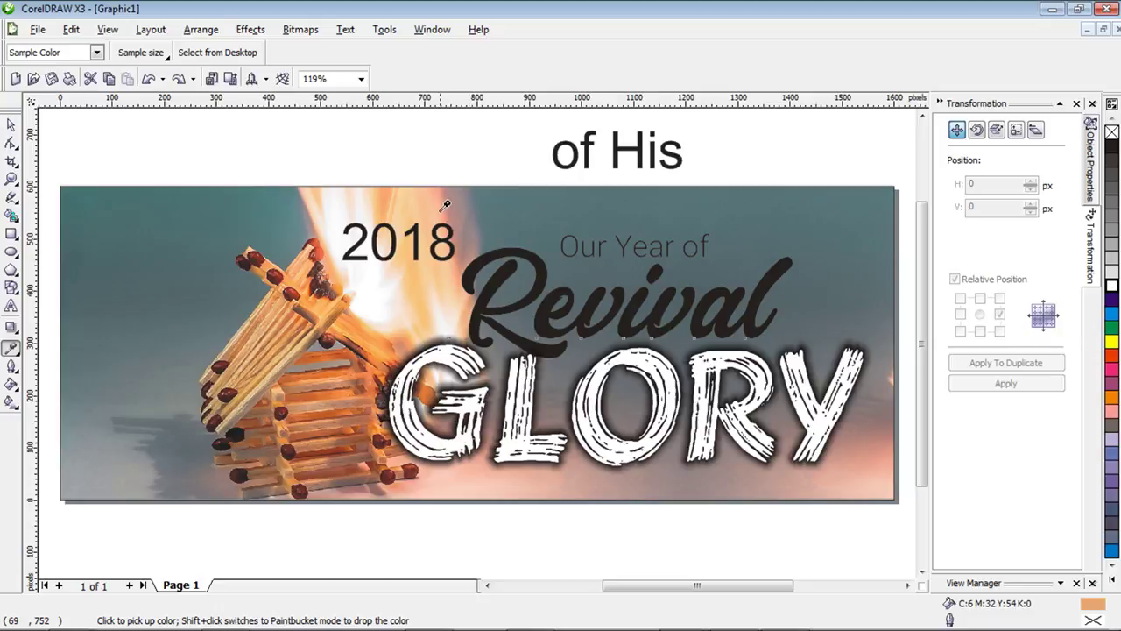
Fill "Revival" with a salmon colour (C:4 M:38 Y:34 K:0) sampled from the flame in the photo.
click(537, 294)
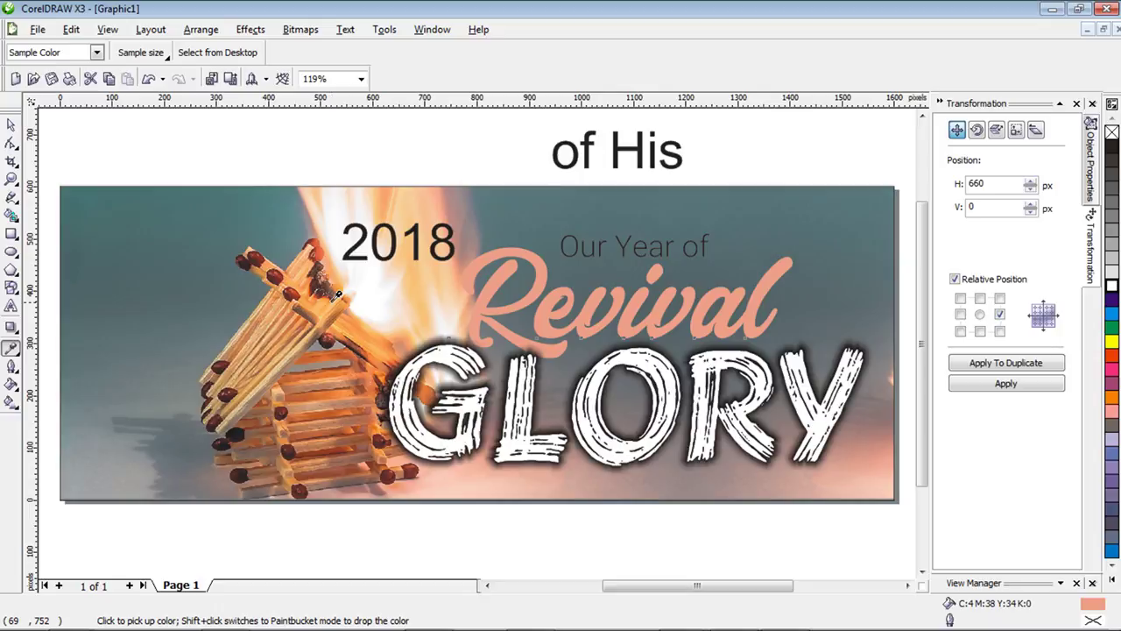
click(11, 126)
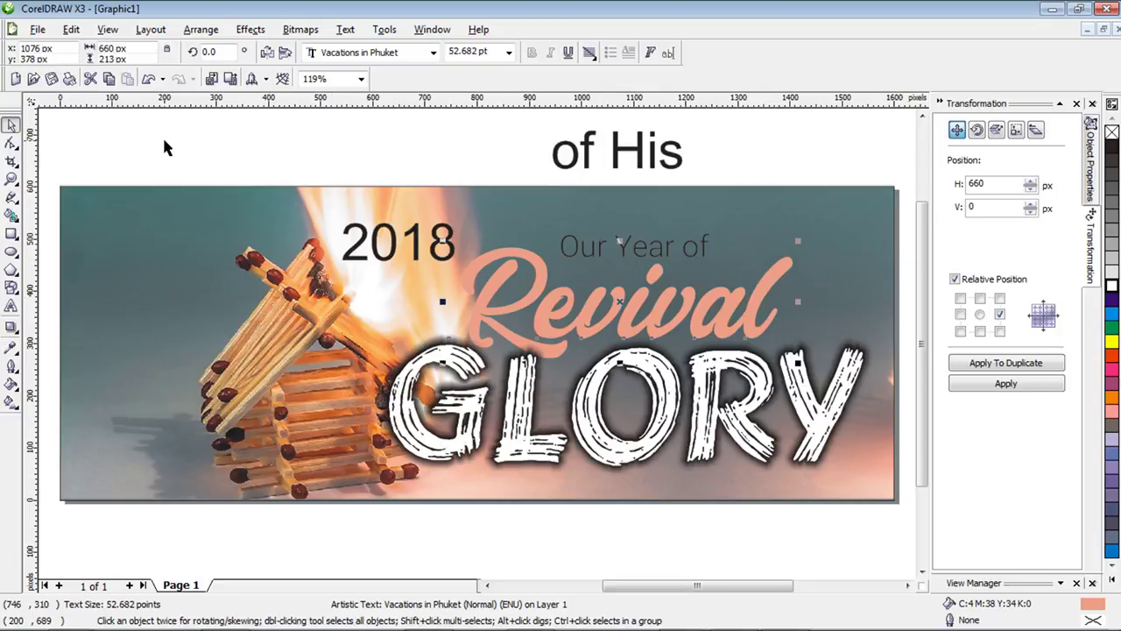
click(162, 136)
Apply a drop shadow to "Revival" using the Small Glow preset.
click(636, 307)
click(11, 327)
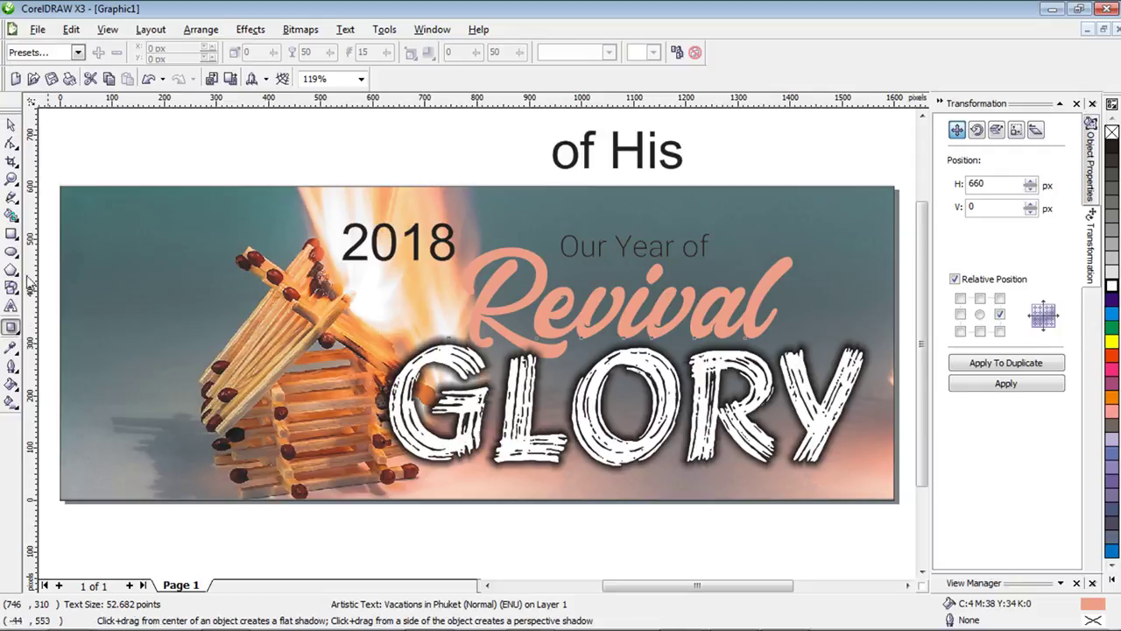
click(77, 53)
click(53, 174)
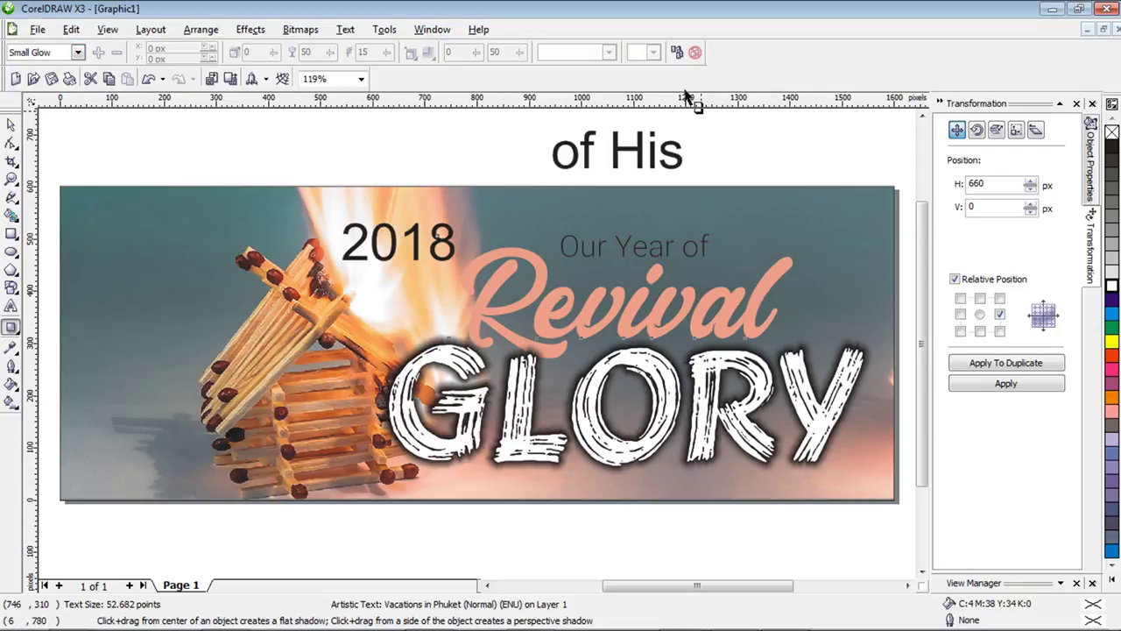
Set the shadow colour of "Revival" to black and its blend mode to Normal.
click(652, 53)
drag(702, 75, 705, 166)
click(681, 125)
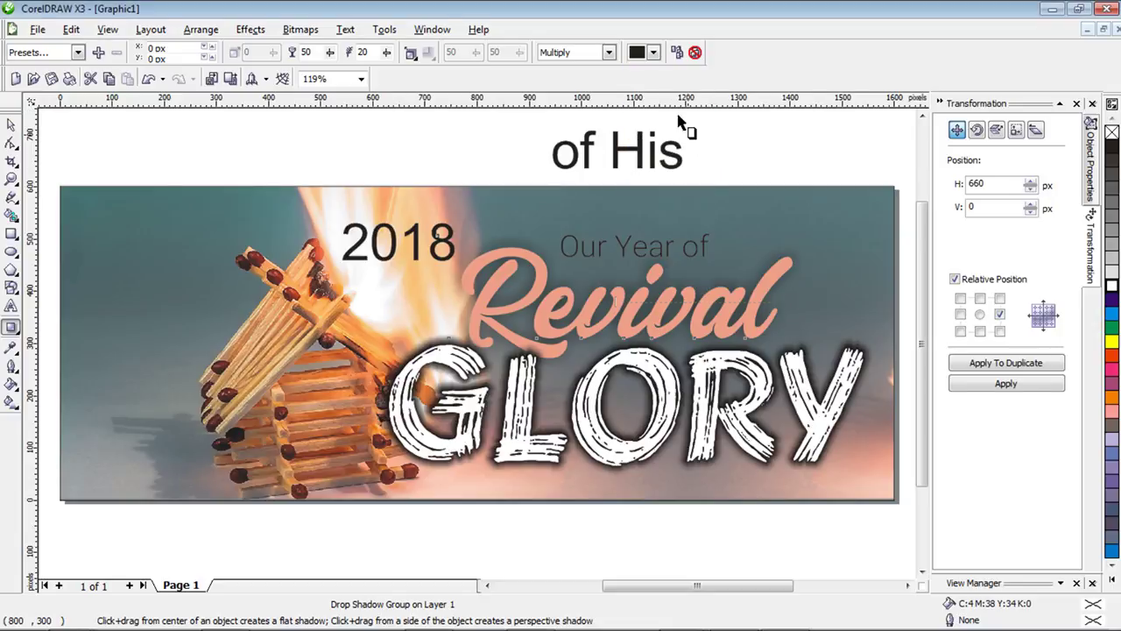
click(608, 52)
click(559, 67)
Set the feathering direction of the "Revival" shadow to Outside and its feathering edges to Inverse Squared.
click(411, 52)
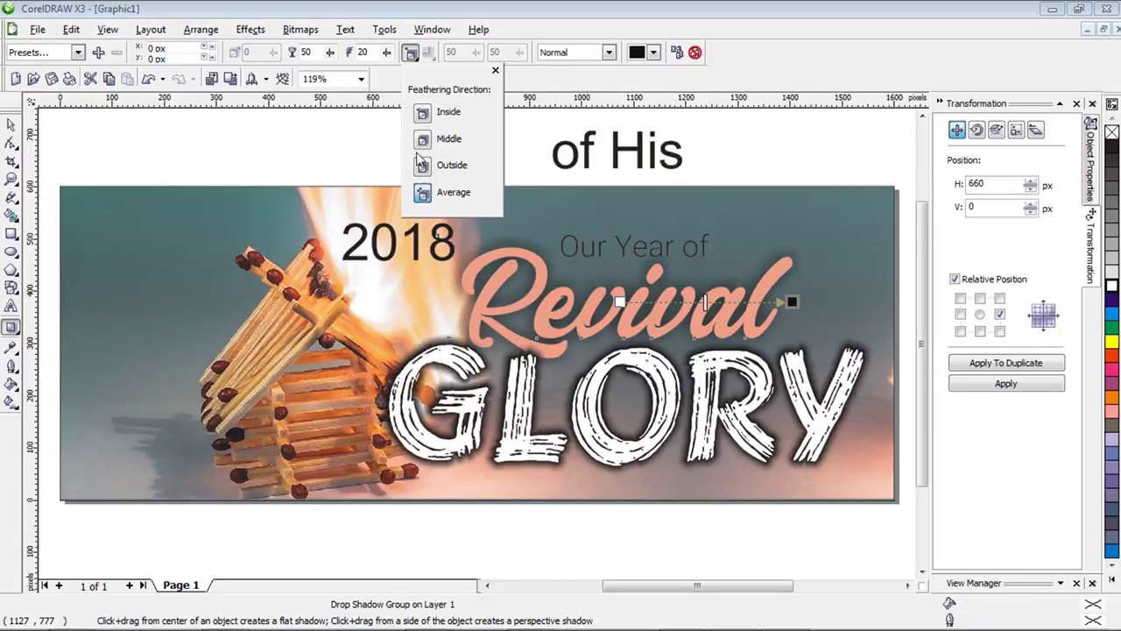
click(422, 165)
click(429, 52)
click(439, 166)
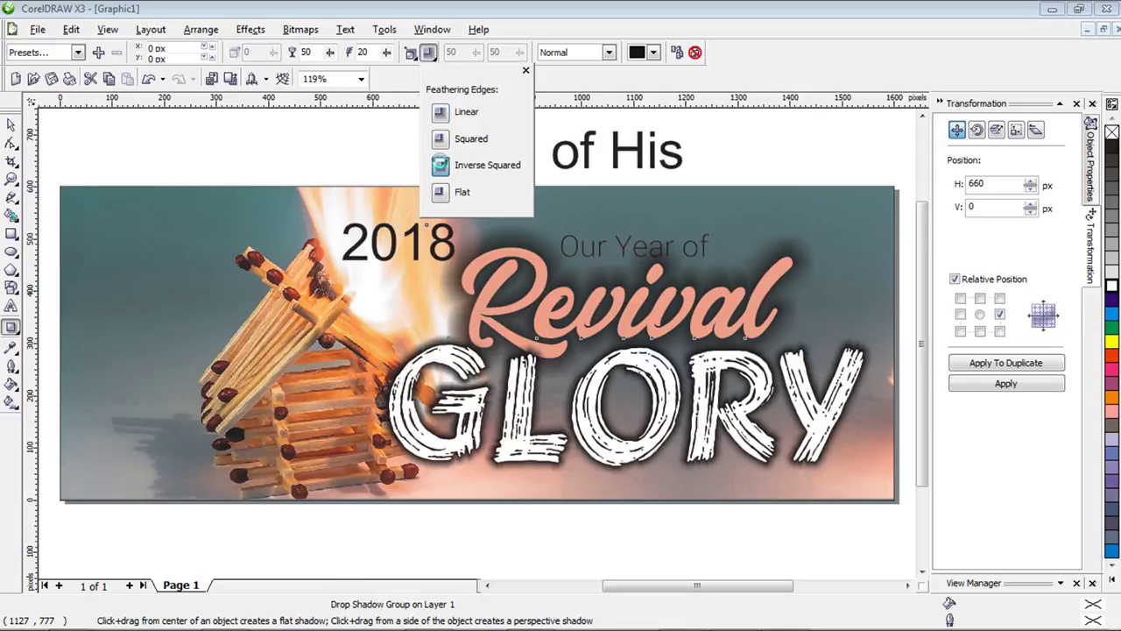
Set the feathering of the "Revival" shadow to 10 and its opacity to 80.
double_click(366, 52)
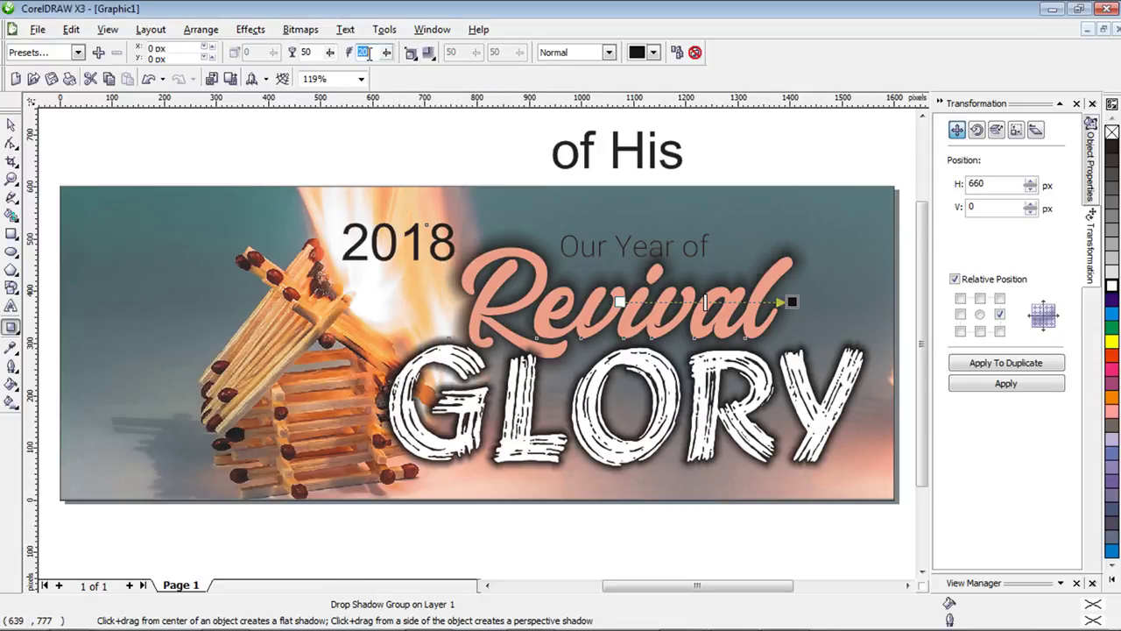
double_click(317, 52)
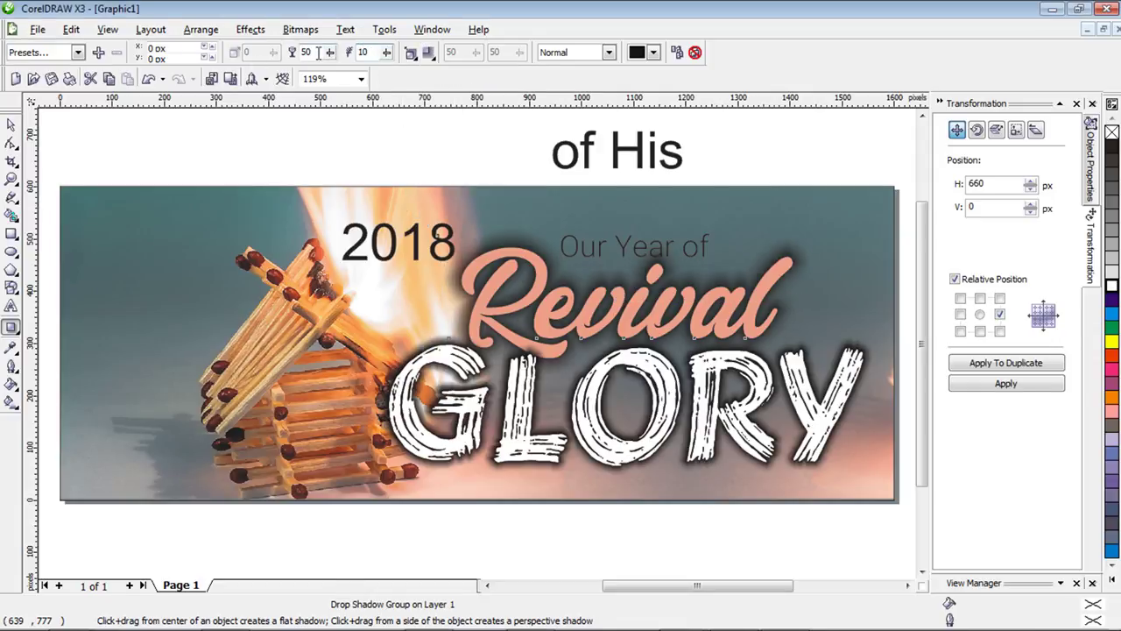
text(80)
key(Return)
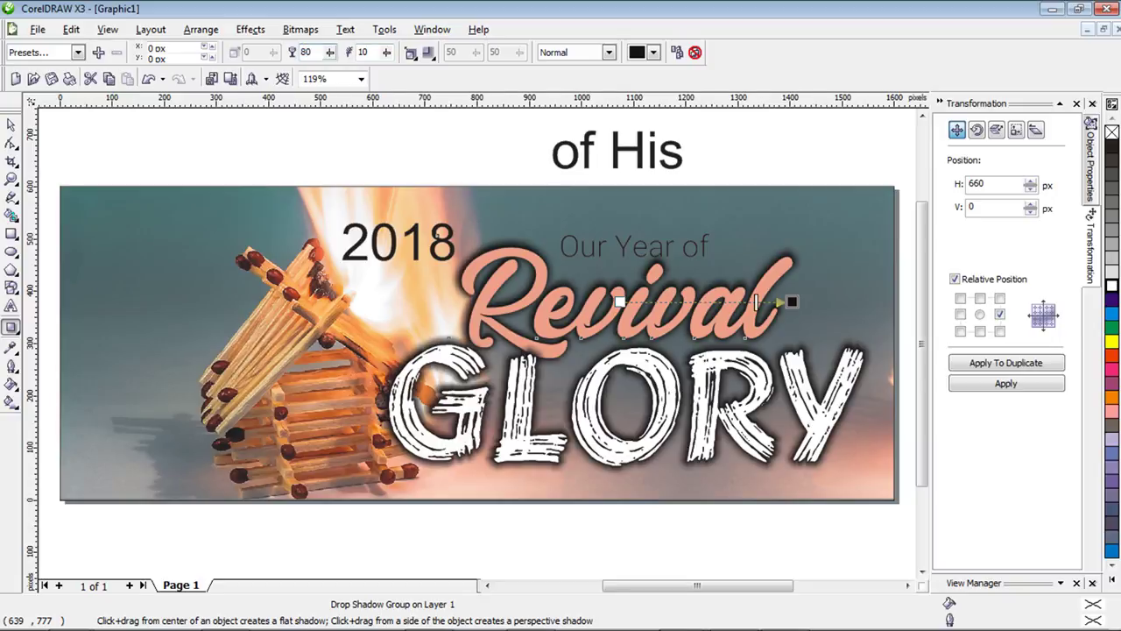
Move "Revival" with its shadow about 32 px to the right and 12 px down, closer to "GLORY".
click(11, 124)
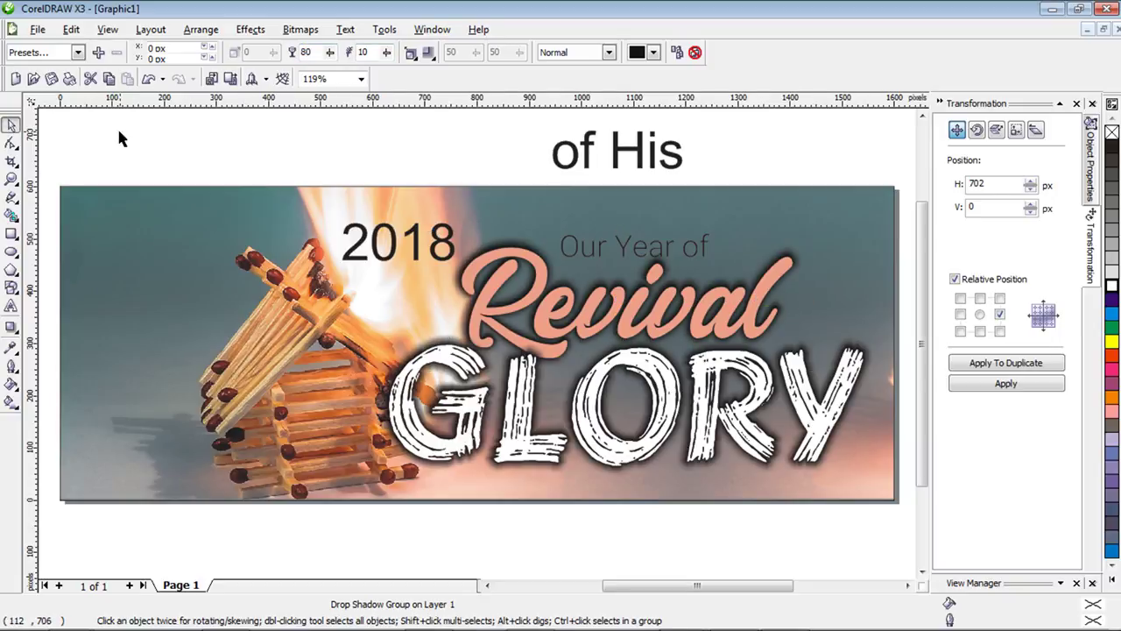
click(118, 131)
drag(584, 329, 652, 329)
click(402, 138)
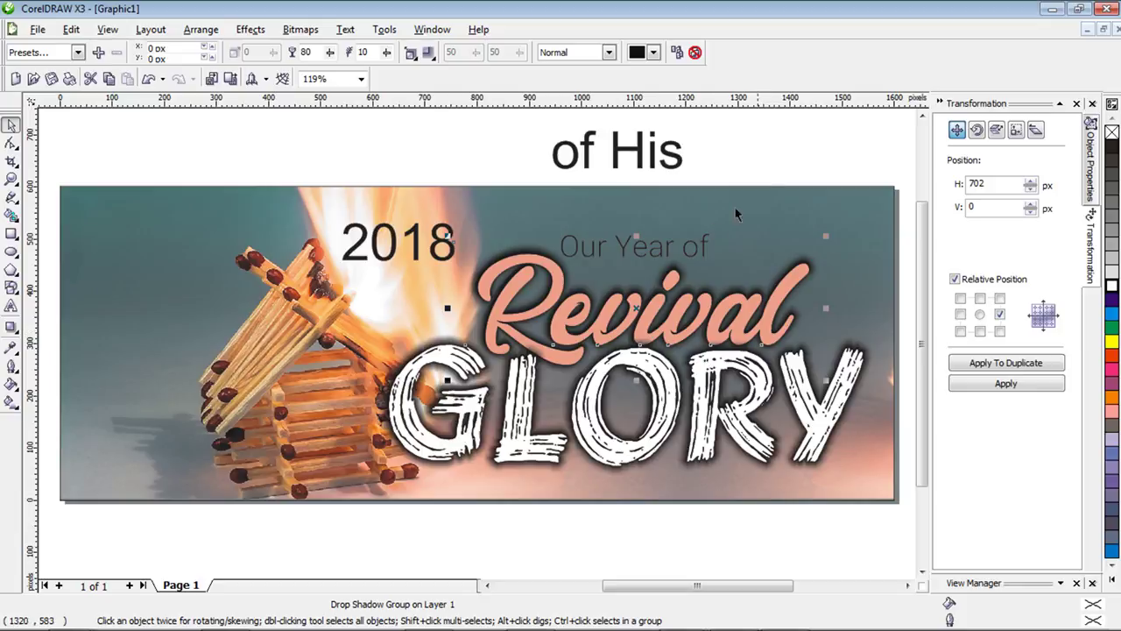
key(Escape)
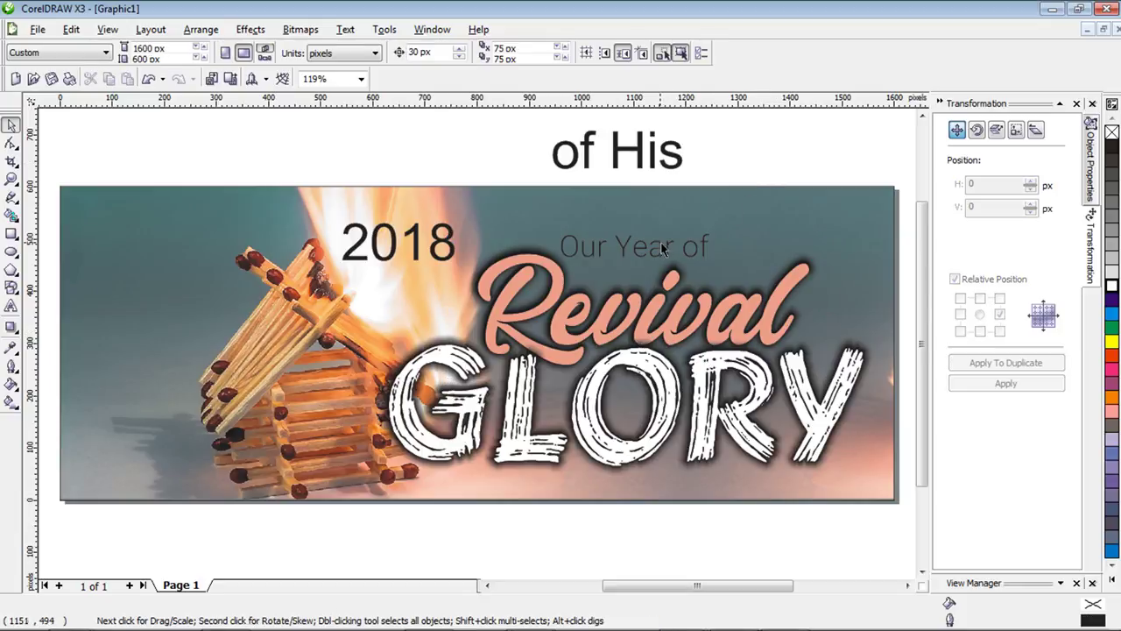
Select the "Our Year of" text above "Revival".
click(658, 313)
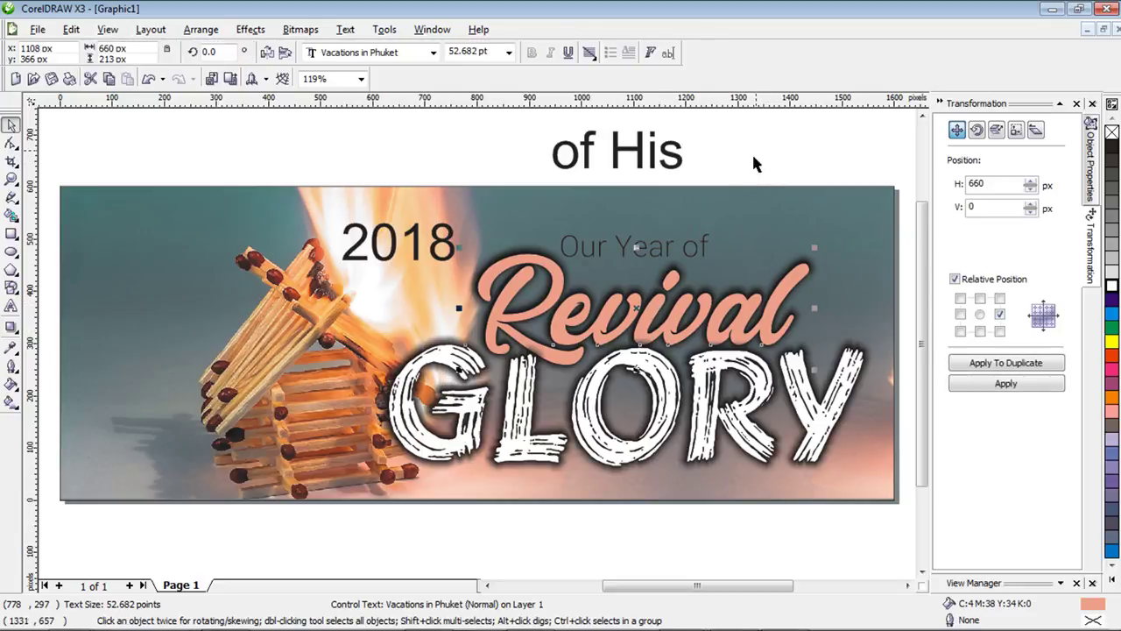
key(Escape)
click(595, 256)
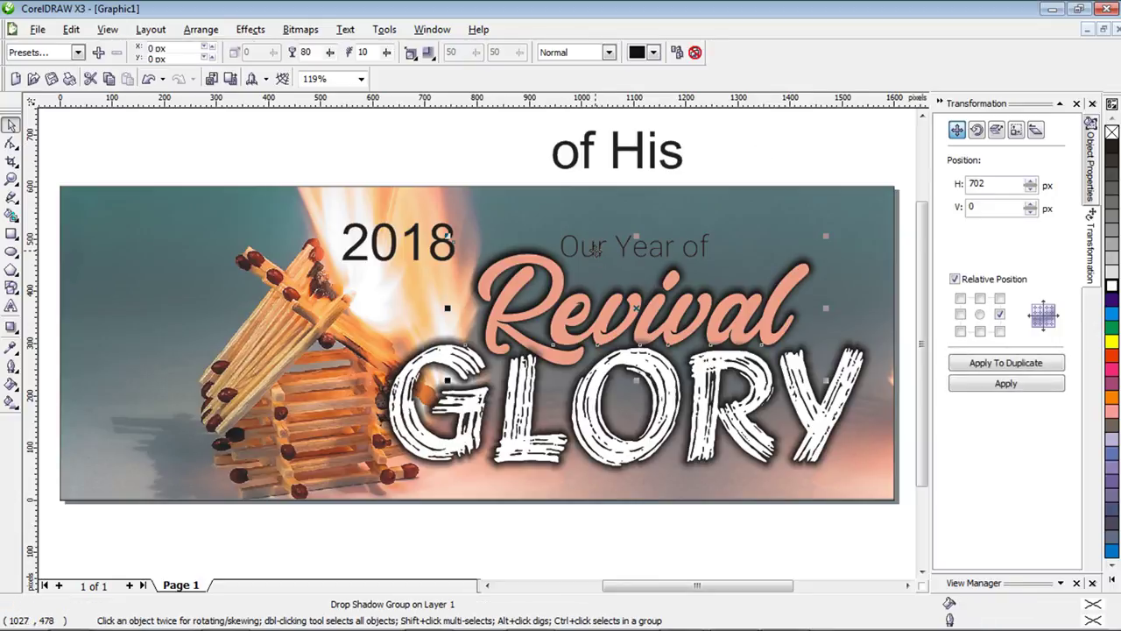
click(521, 183)
drag(521, 182, 752, 284)
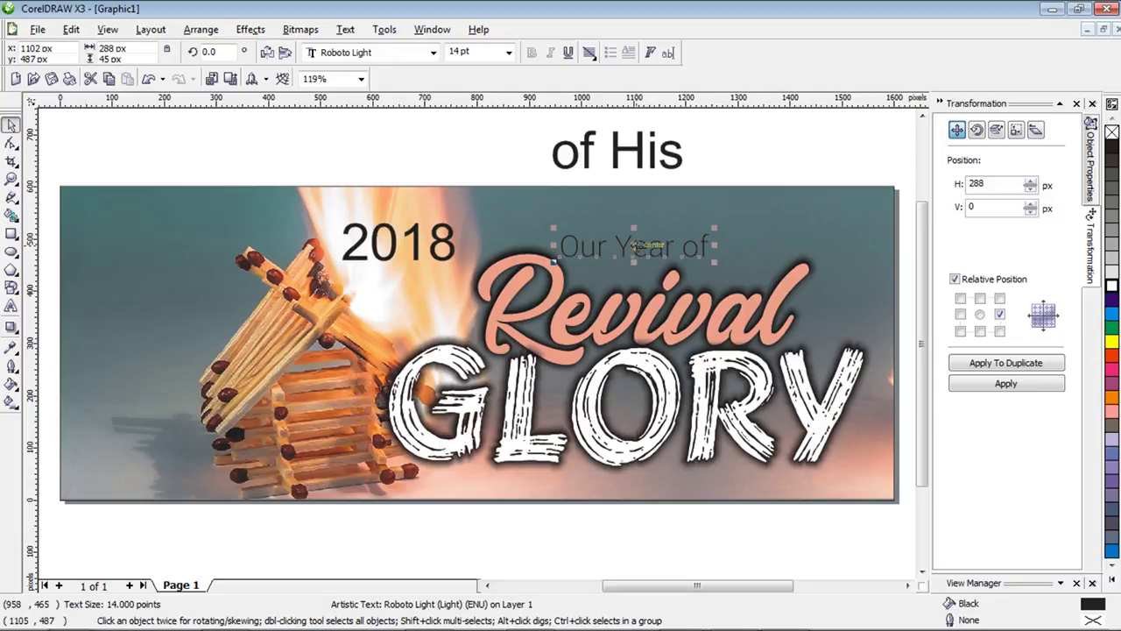
Move "Our Year of" closer above "Revival" and place "2018" over the flames immediately before the word's first letter.
drag(636, 245, 647, 249)
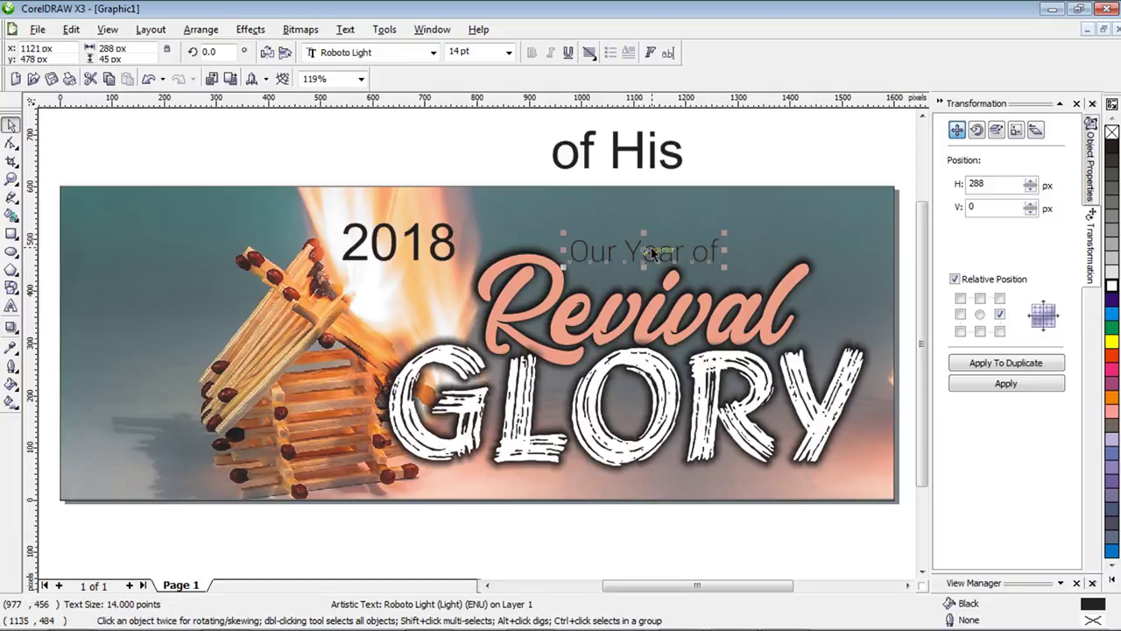
click(764, 154)
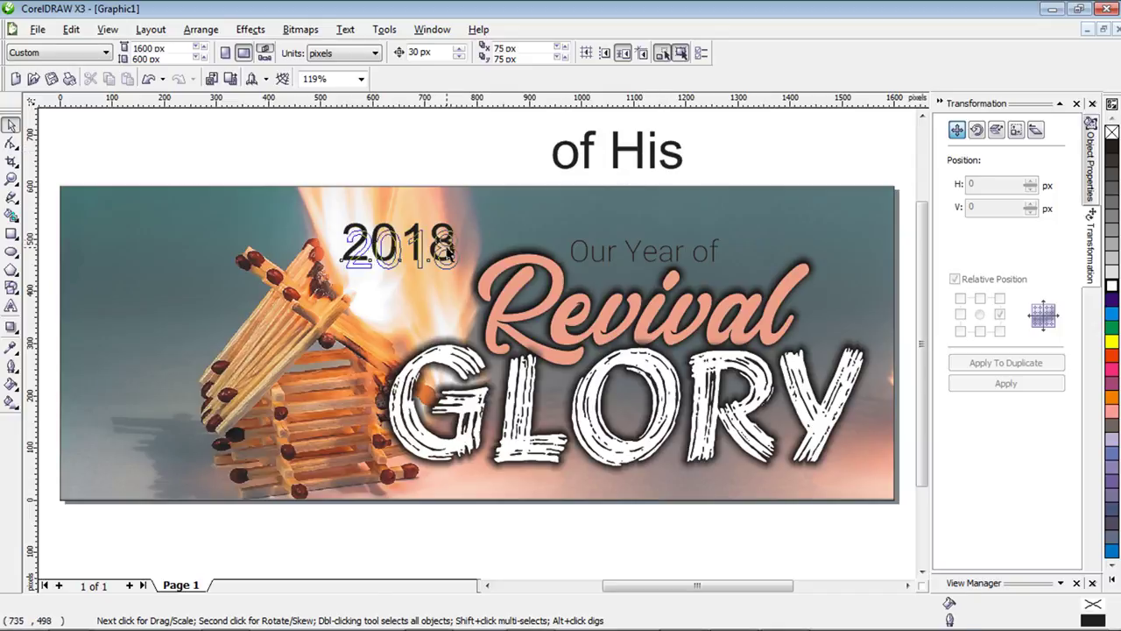
drag(445, 251, 455, 267)
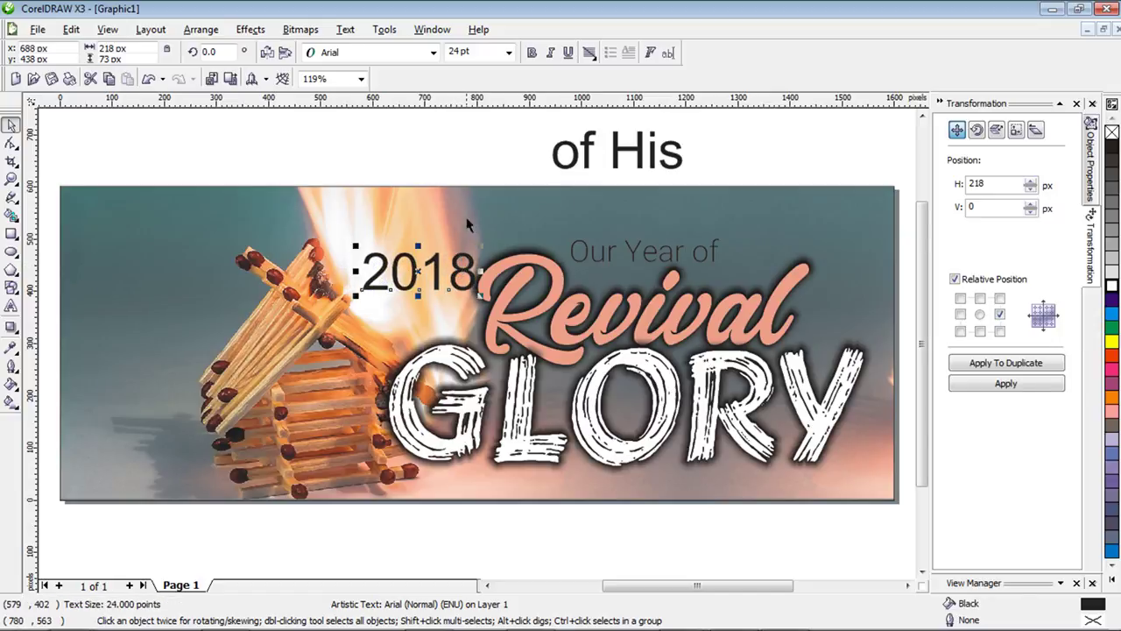
click(466, 158)
click(457, 257)
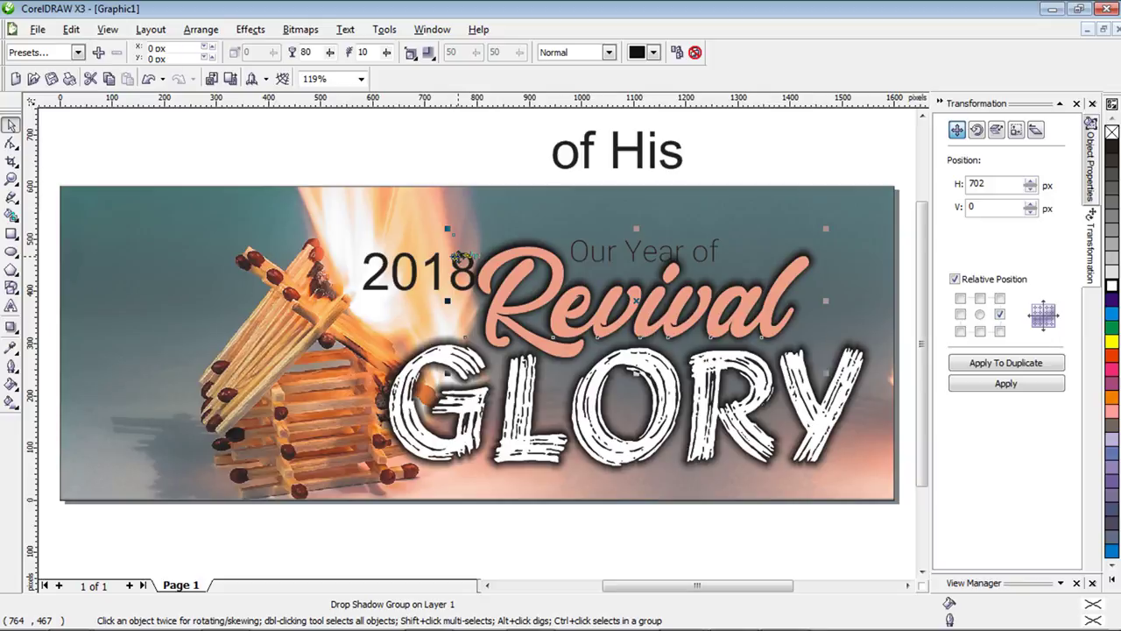
click(464, 179)
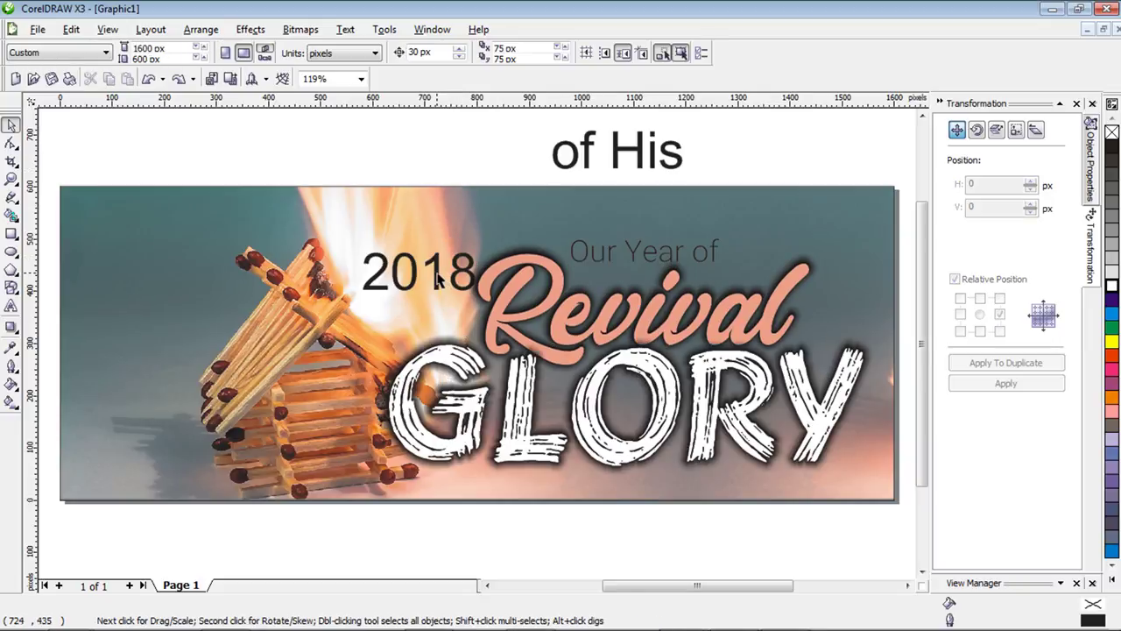
click(438, 279)
drag(438, 277, 435, 271)
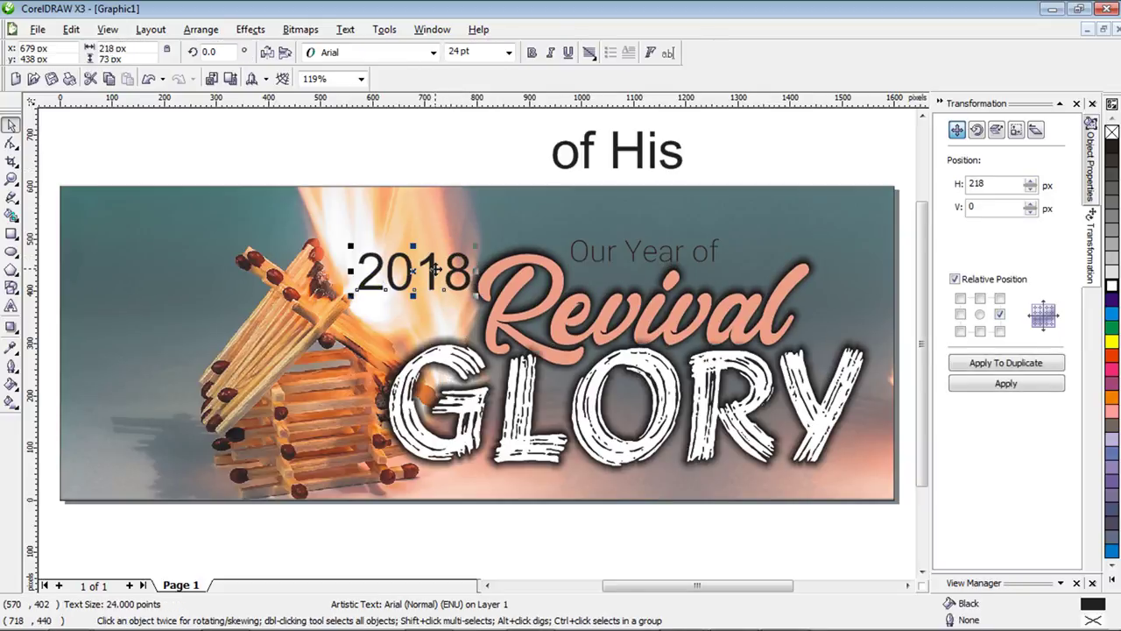
click(437, 152)
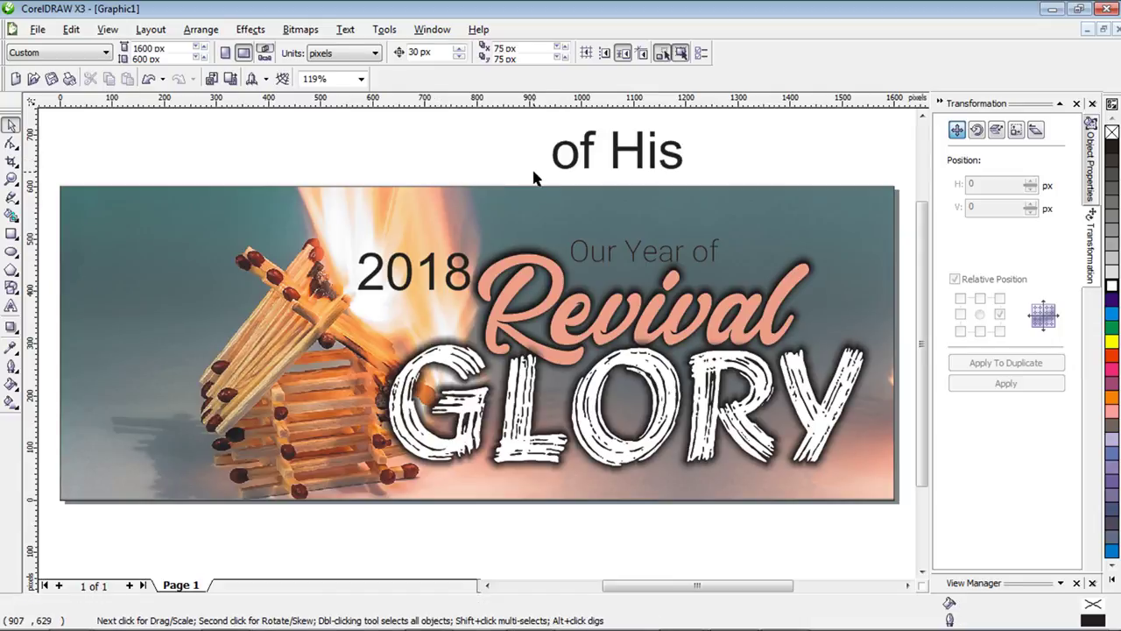
Set the "of His" text above the banner in Roboto Light and convert it to uppercase.
click(644, 164)
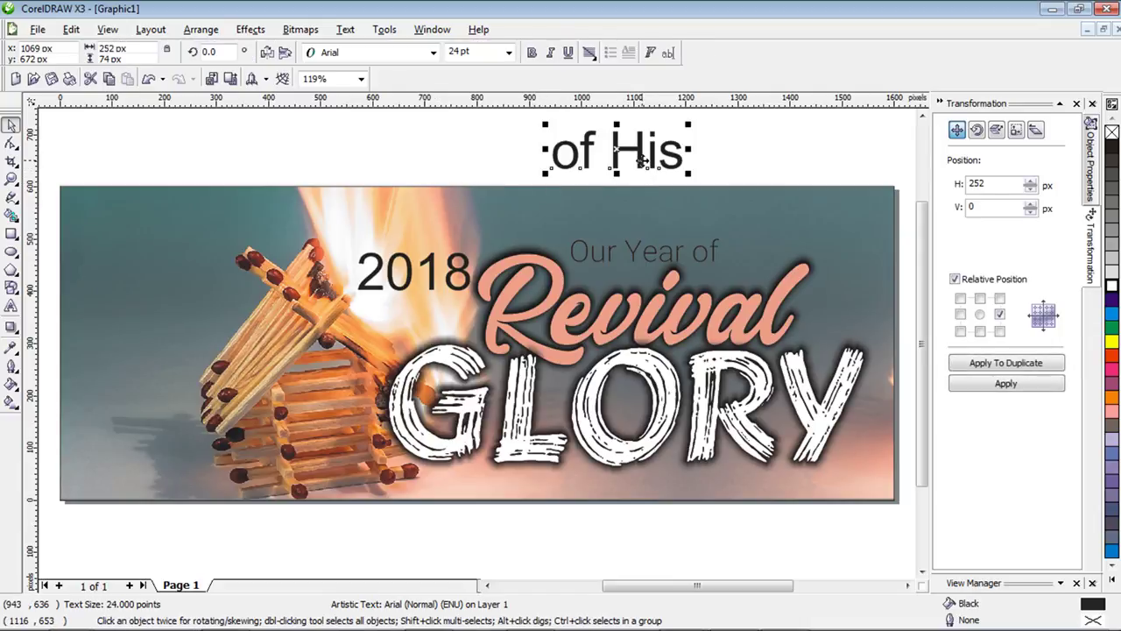
click(432, 52)
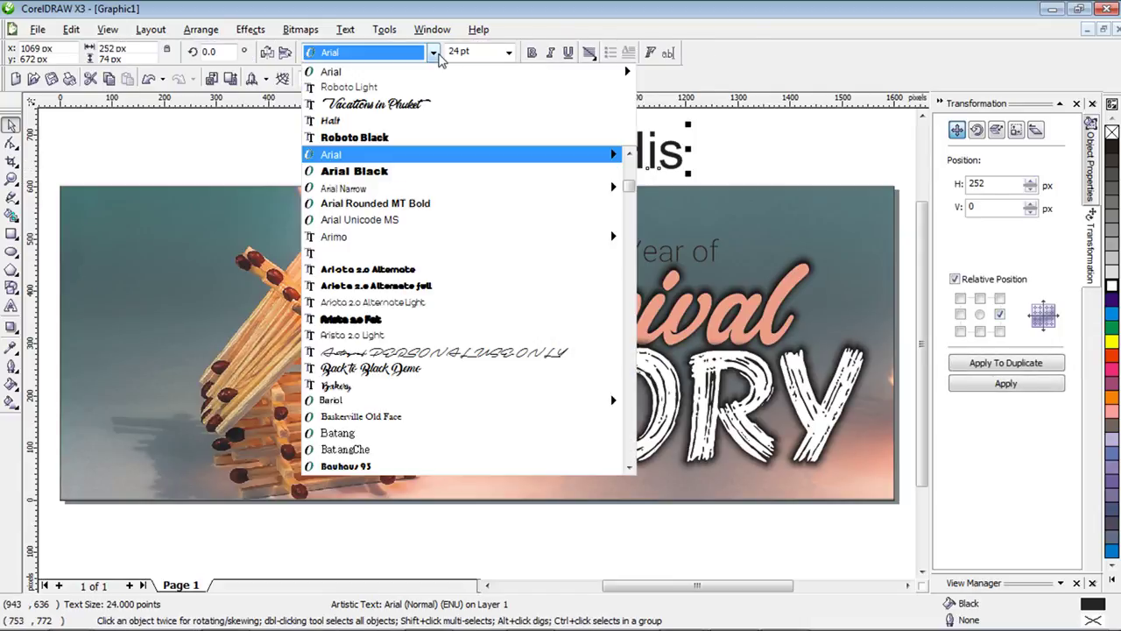
click(382, 88)
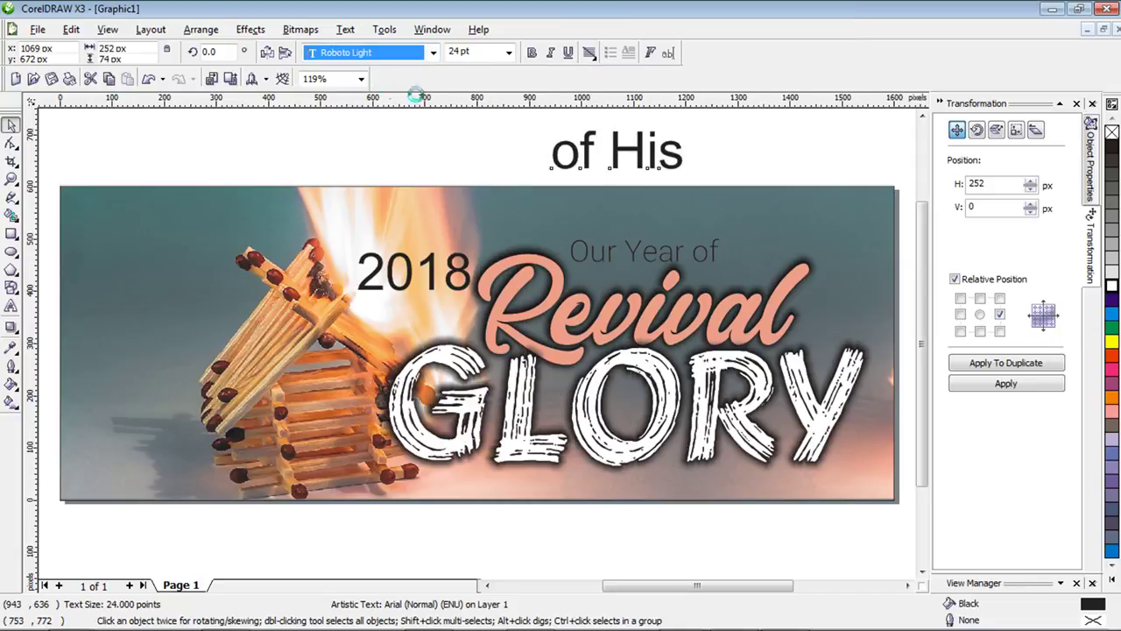
click(345, 29)
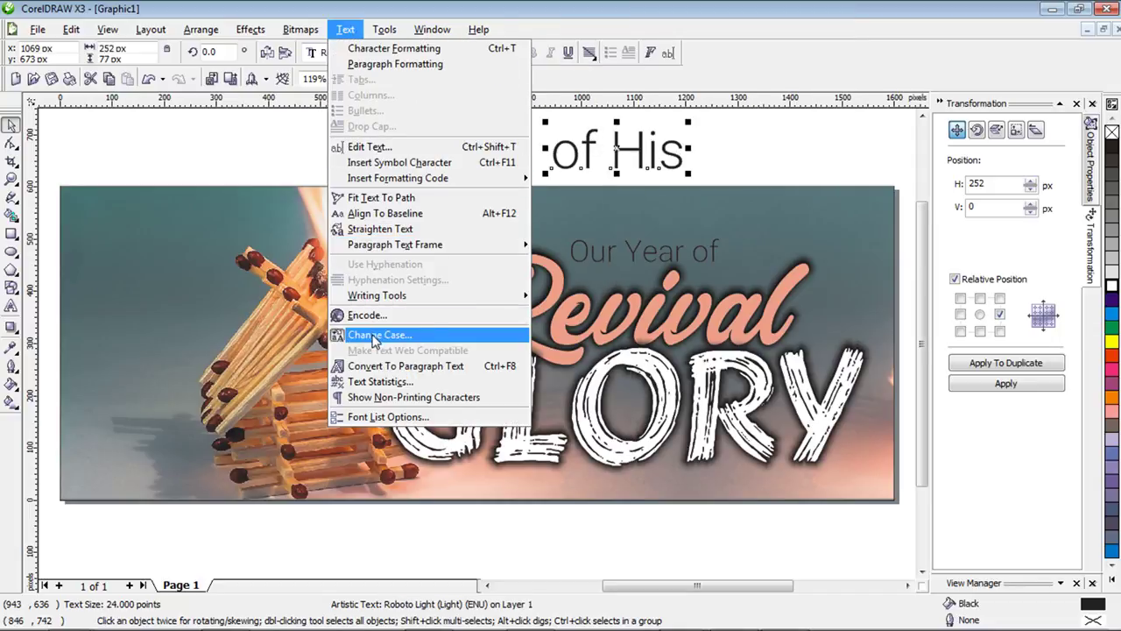
click(375, 333)
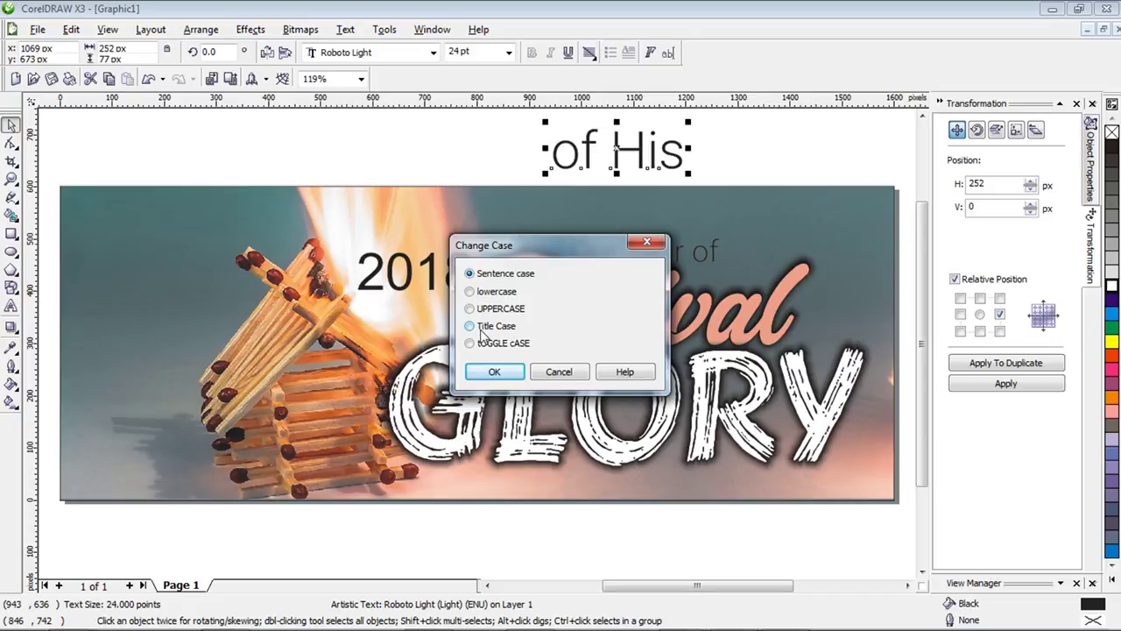
click(493, 371)
click(467, 152)
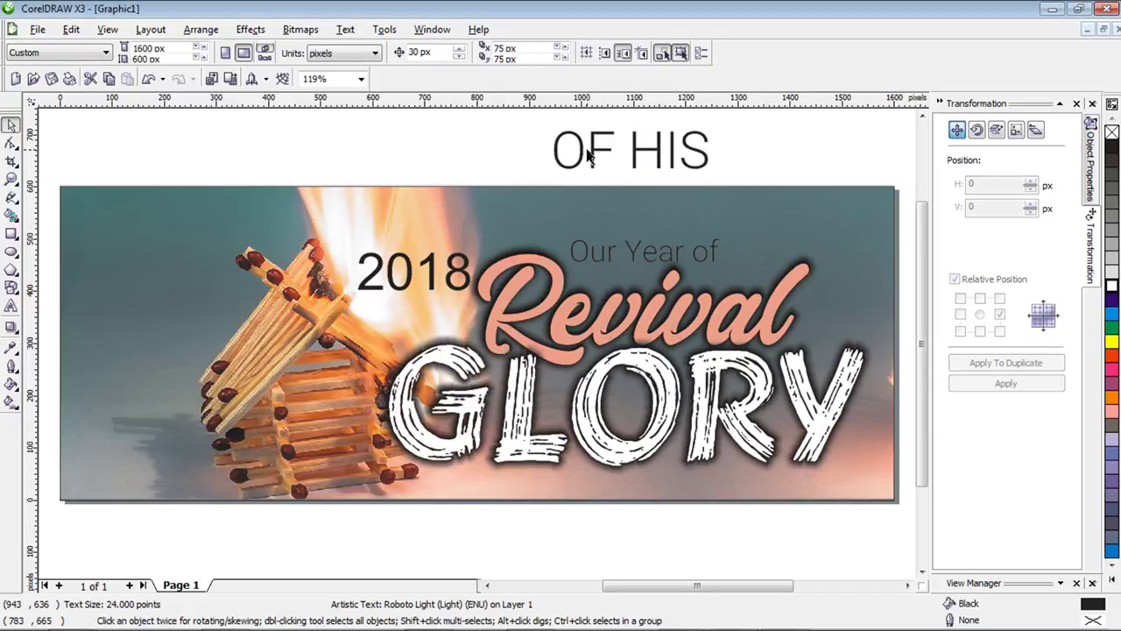
Split "OF HIS" into two lines and move it onto the banner's empty upper-left background beside the matchstick house.
double_click(633, 144)
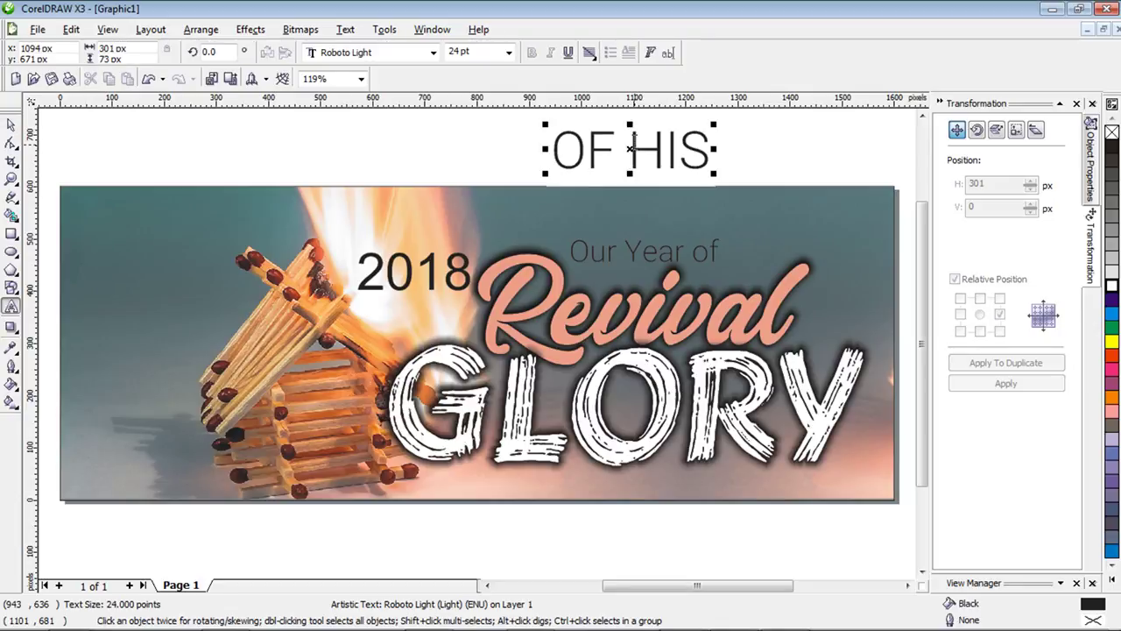
key(Return)
click(10, 124)
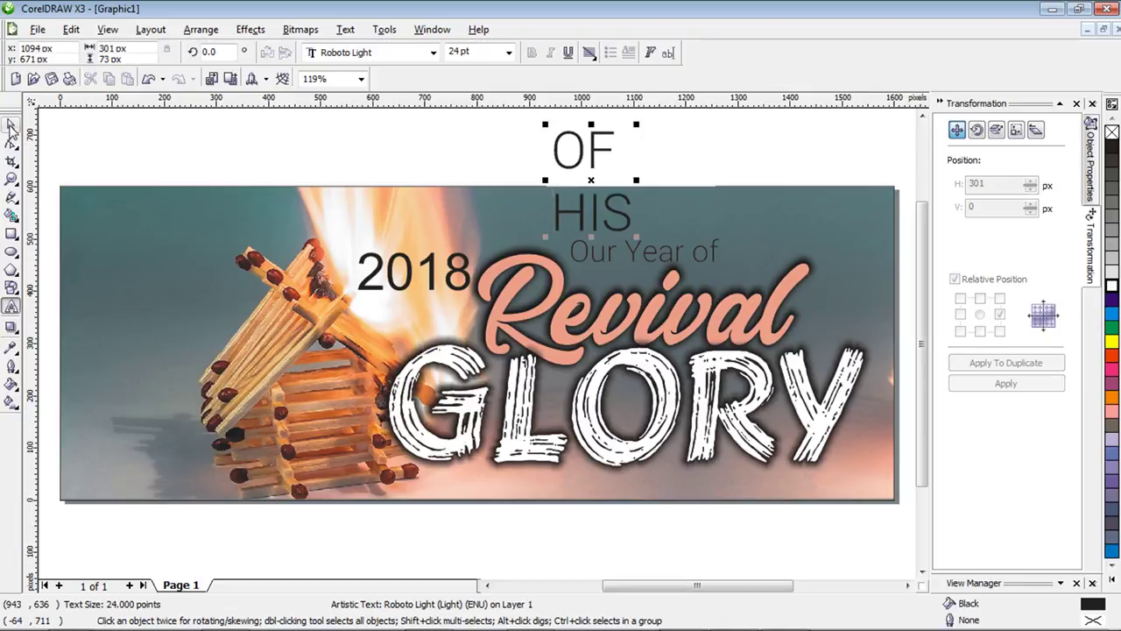
click(487, 149)
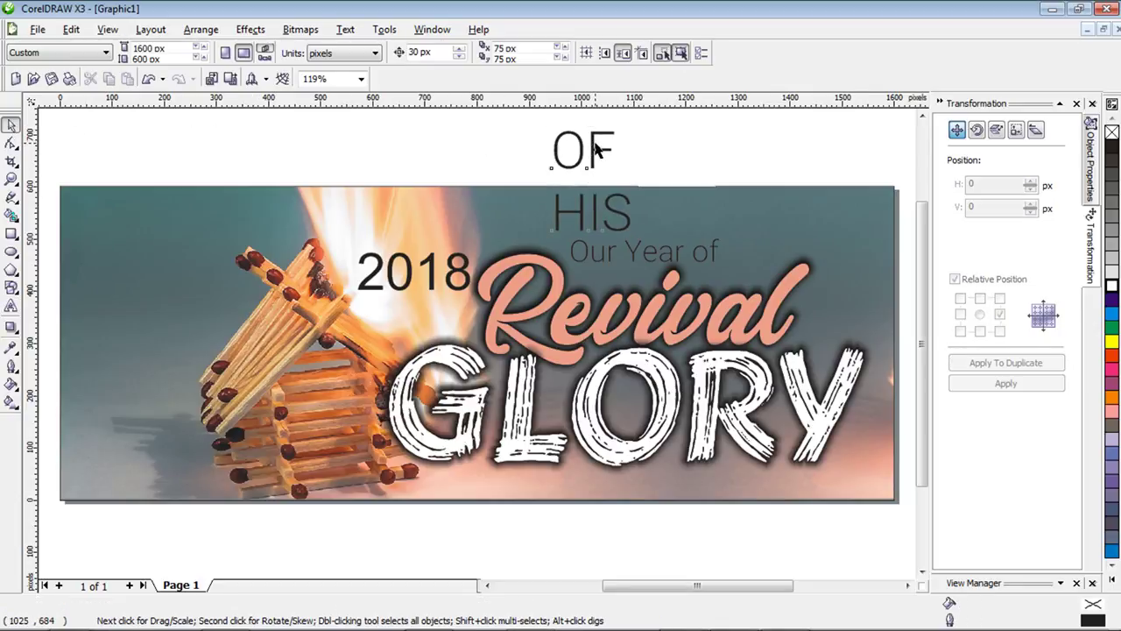
drag(591, 143, 170, 241)
click(293, 147)
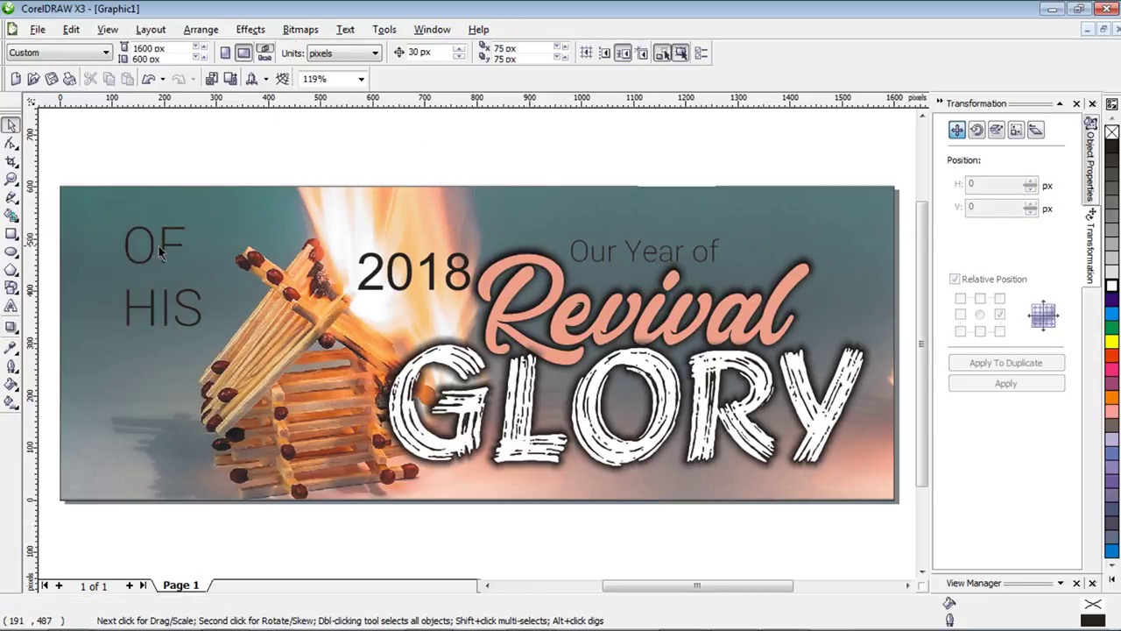
Tighten the line spacing of the two-line "OF HIS" text so the lines sit close together.
click(163, 300)
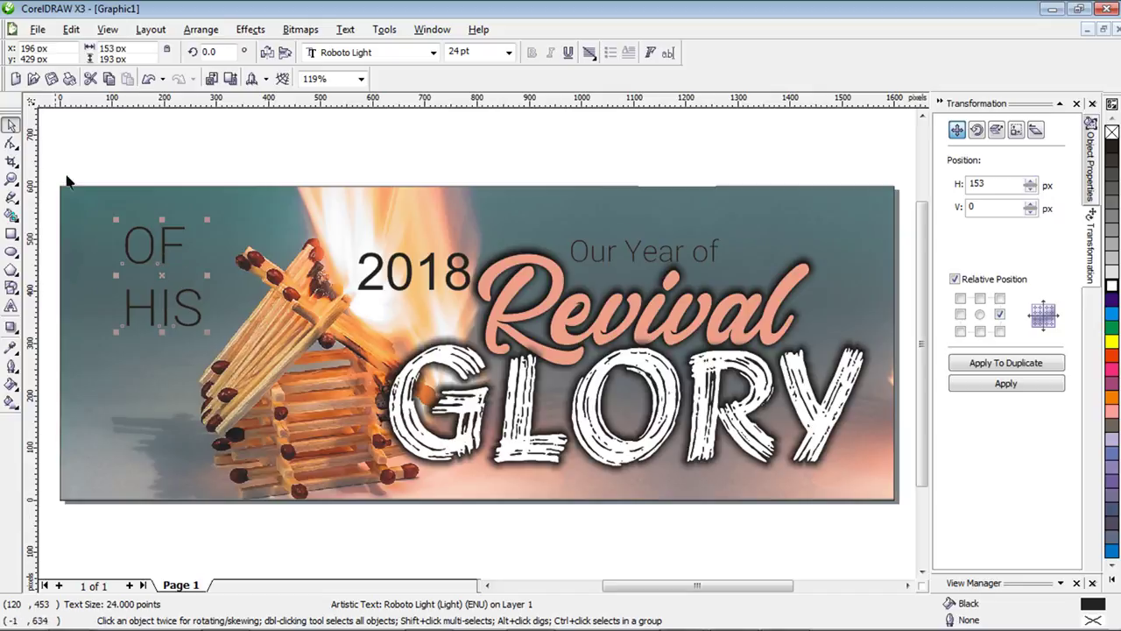
click(12, 146)
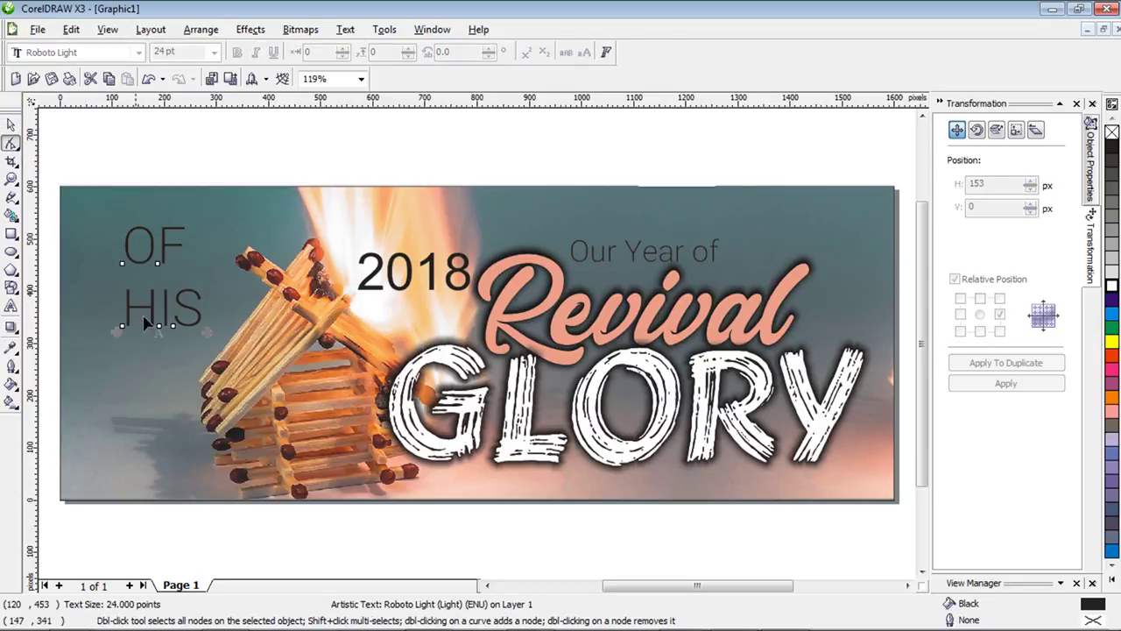
drag(116, 335, 117, 311)
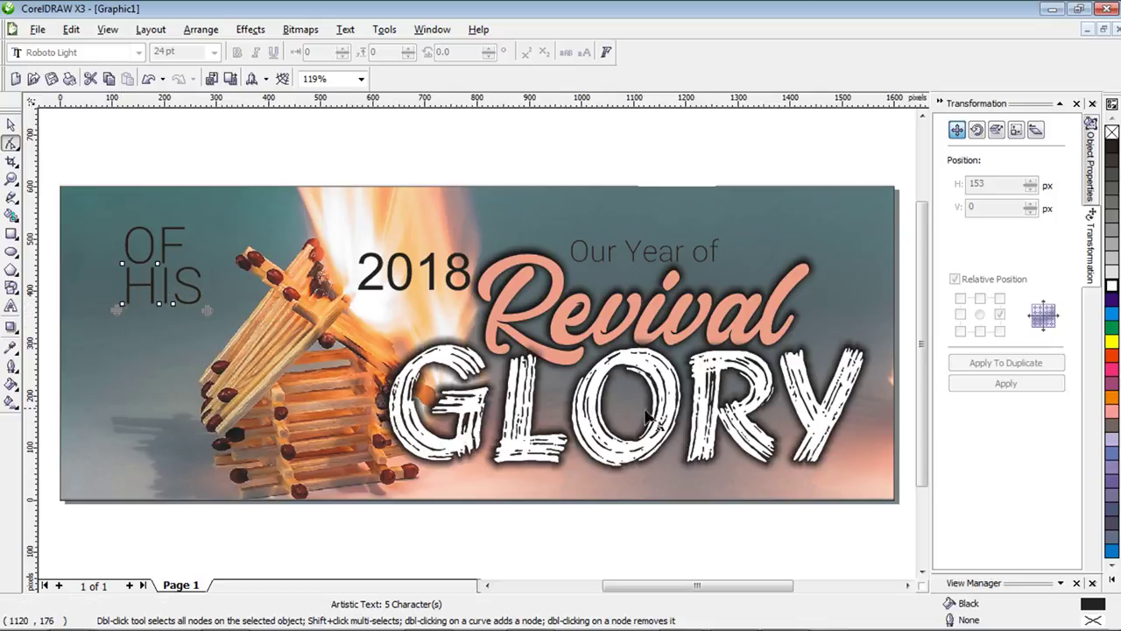
Scale the "OF HIS" text down proportionally about its centre to about 10.5 pt.
click(11, 125)
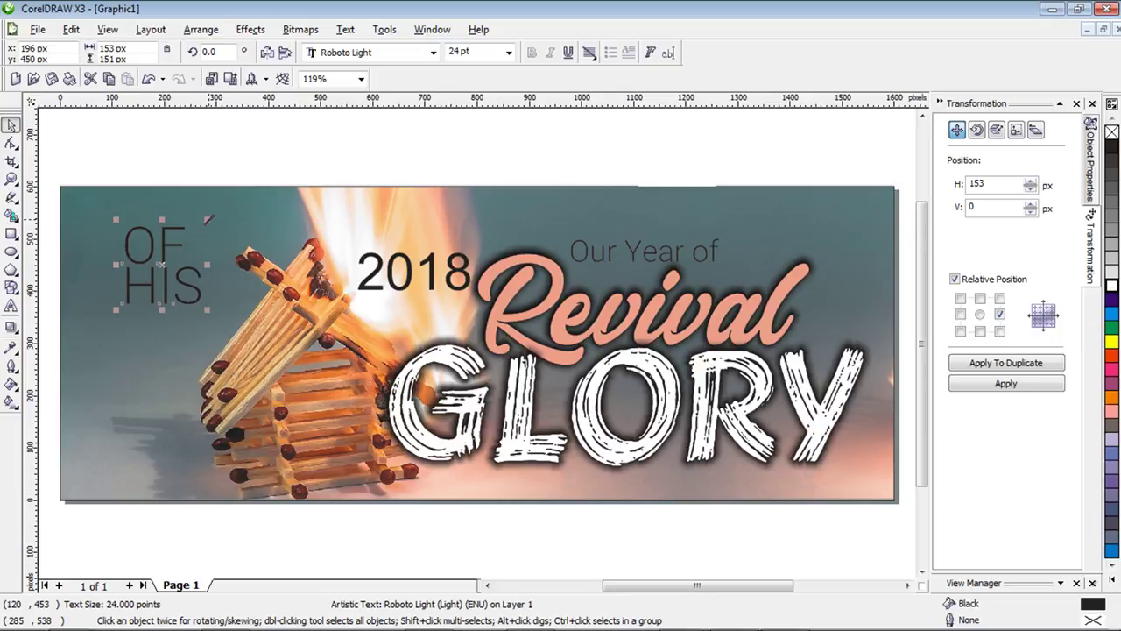
drag(208, 219, 188, 246)
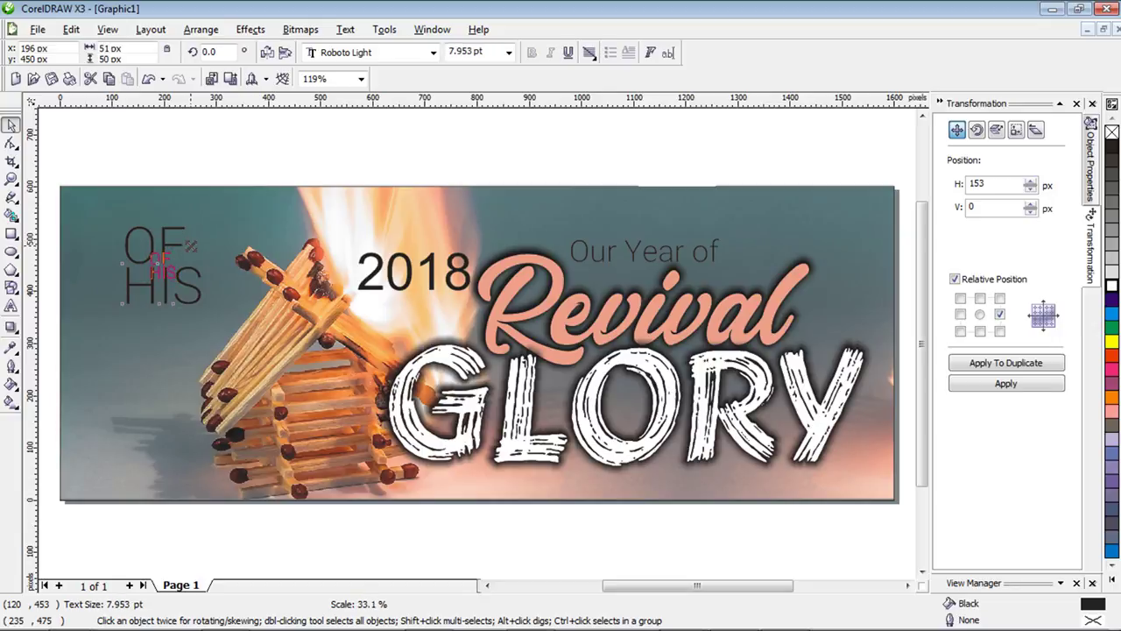
drag(187, 246, 253, 242)
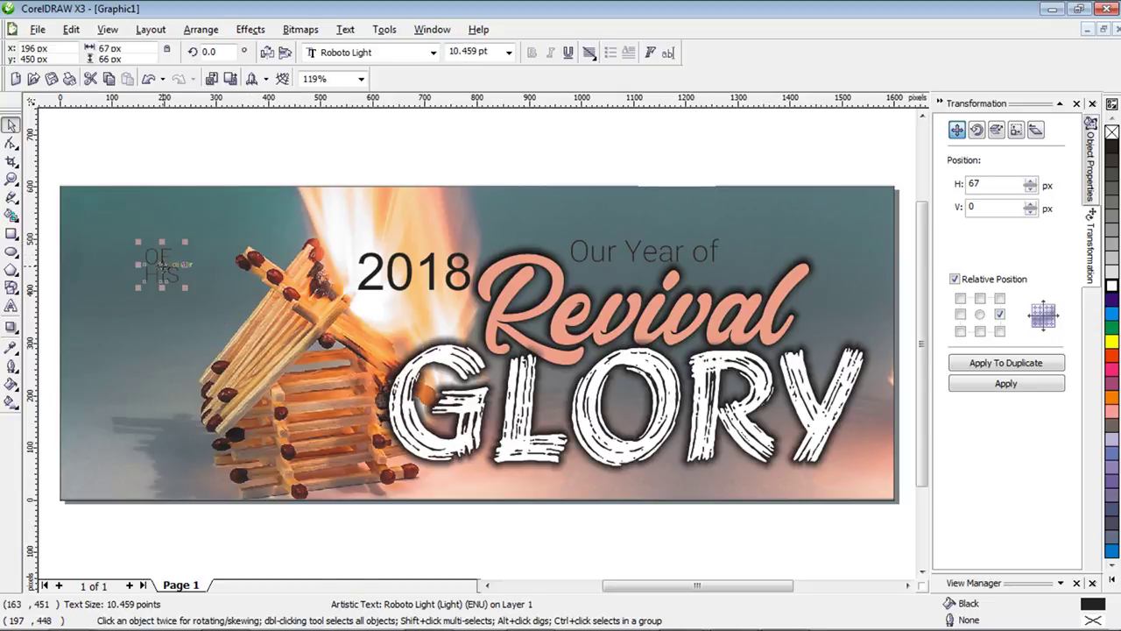
Place the "OF HIS" text inside the O of "GLORY" and undo the accidental move of "GLORY".
drag(163, 262, 629, 401)
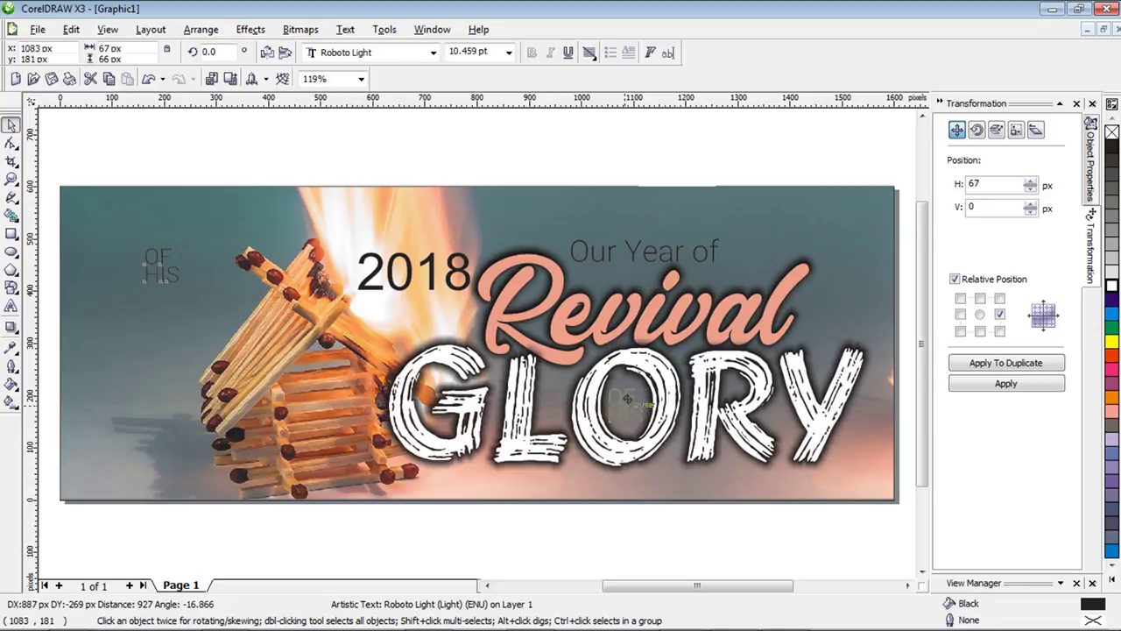
drag(629, 401, 629, 401)
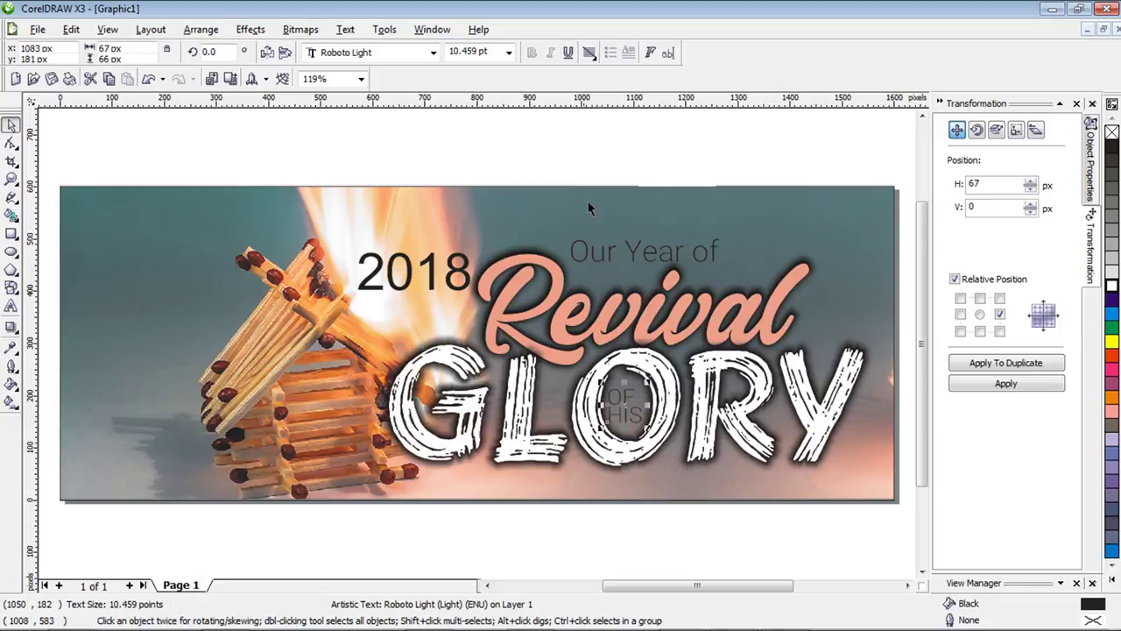
click(563, 141)
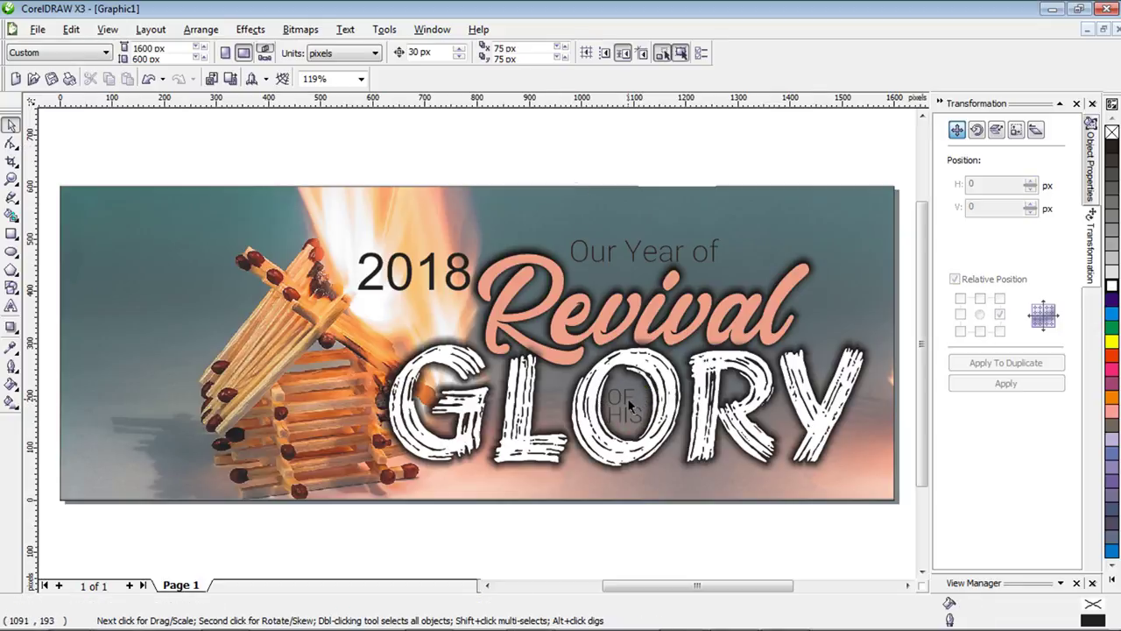
drag(625, 405, 629, 393)
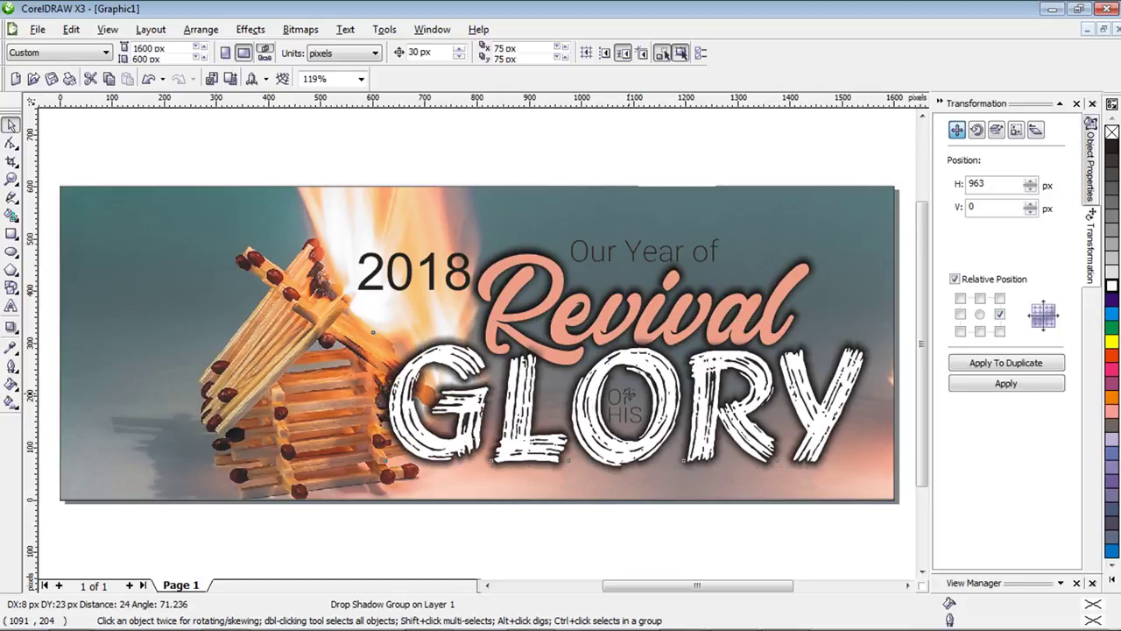
key(ctrl+z)
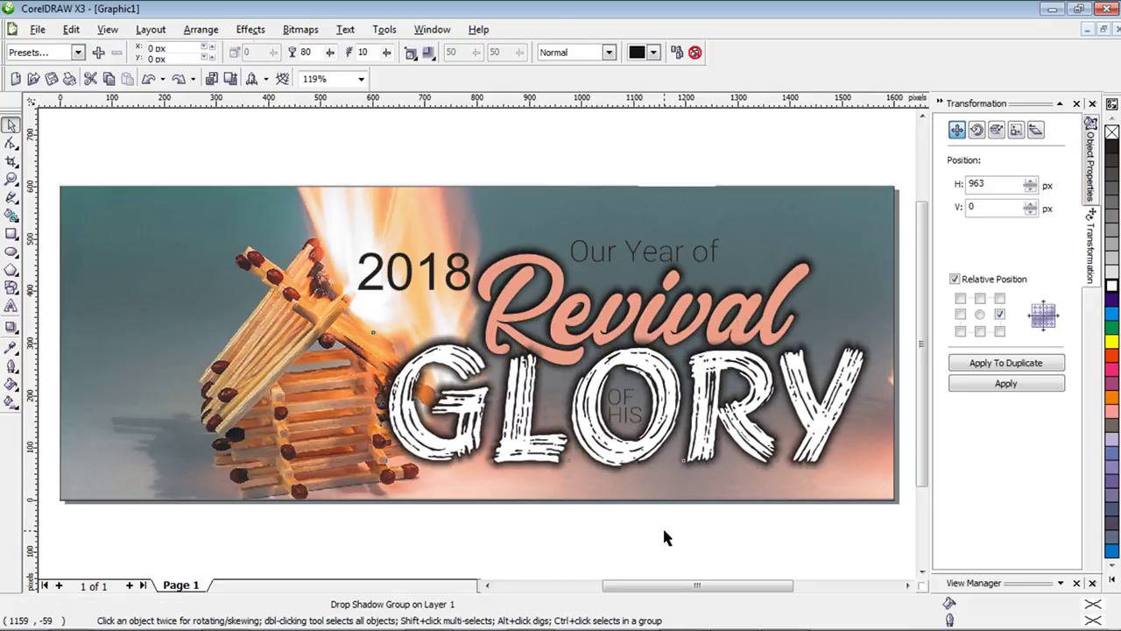
Center-align the two lines of the "OF HIS" text inside the O.
drag(667, 530, 560, 366)
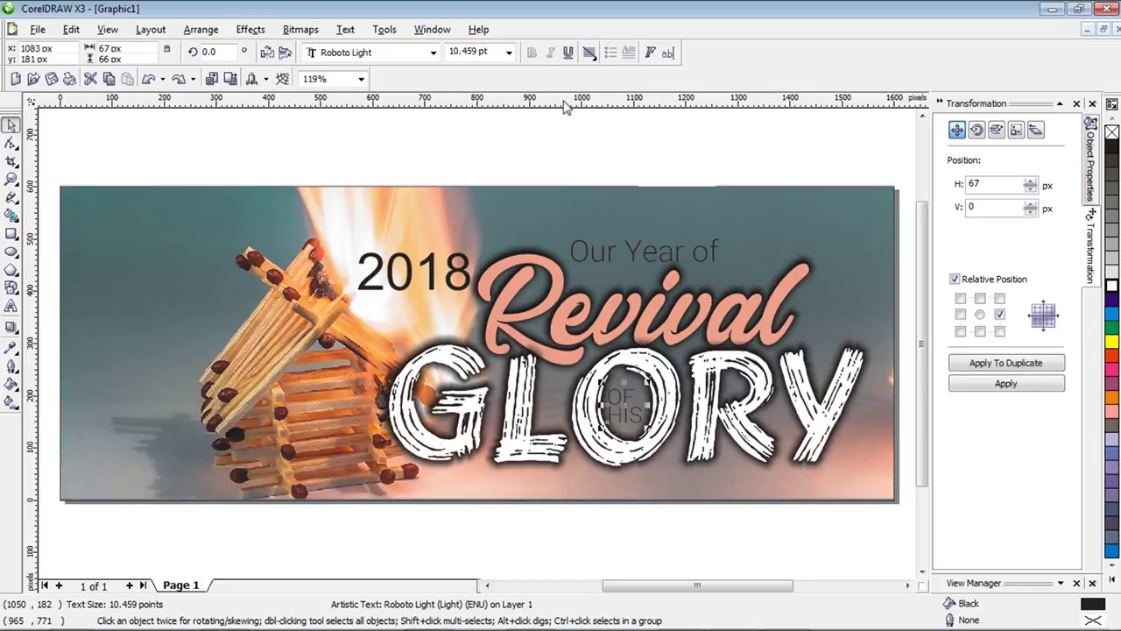
click(589, 53)
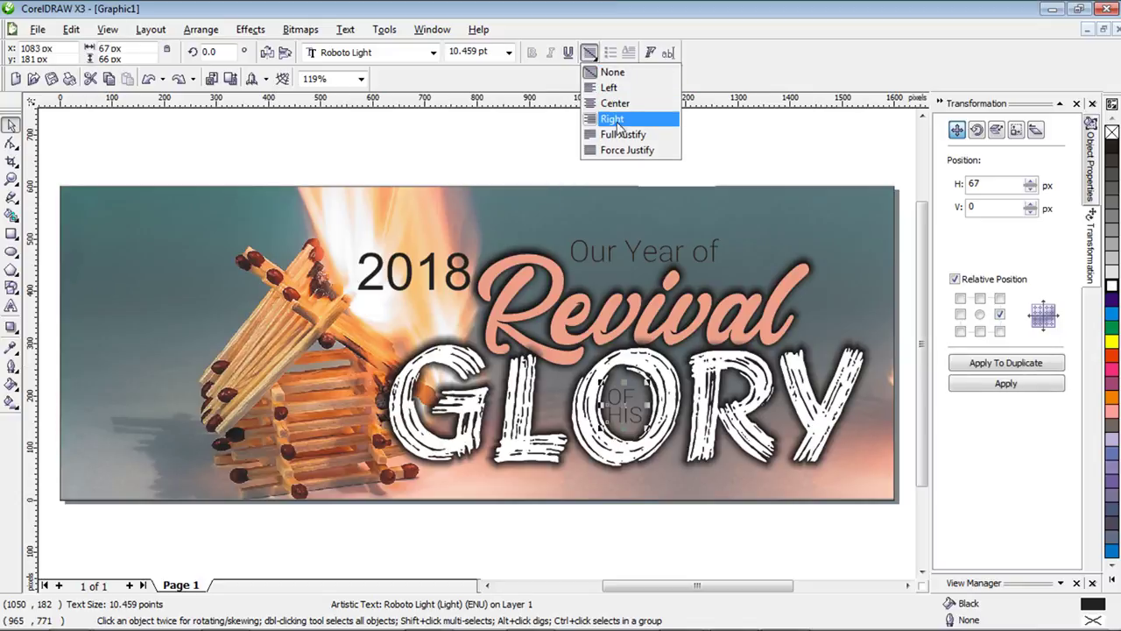
click(623, 106)
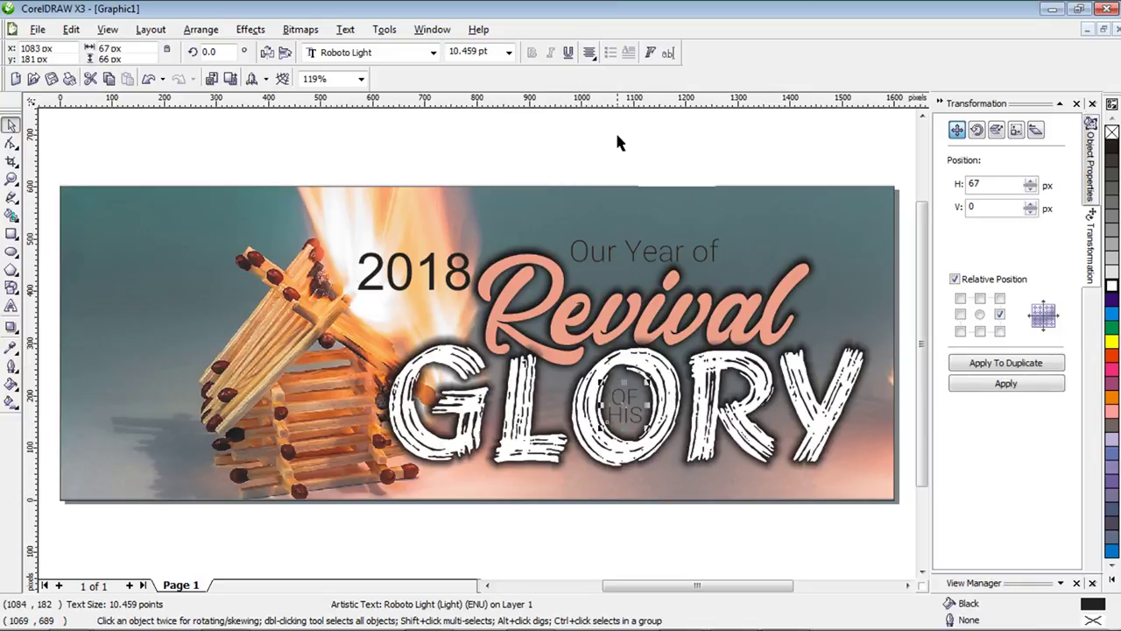
click(617, 149)
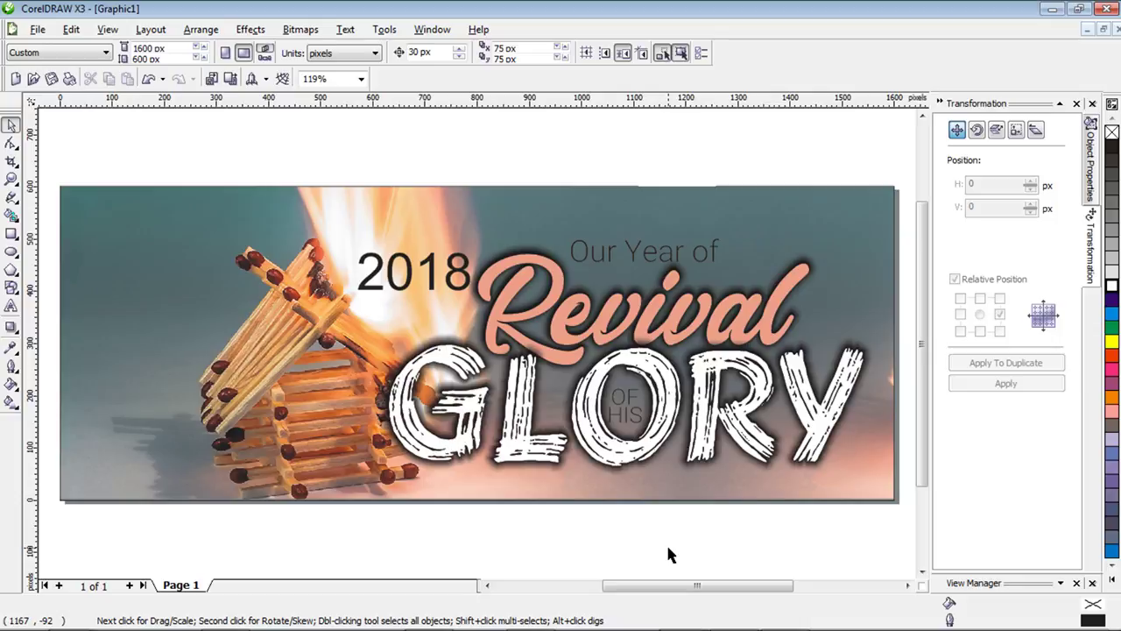
Try sampled flame colours on the "Revival" text: near-white C:1 M:0 Y:0 K:0 and orange C:0 M:38 Y:63 K:0.
click(780, 308)
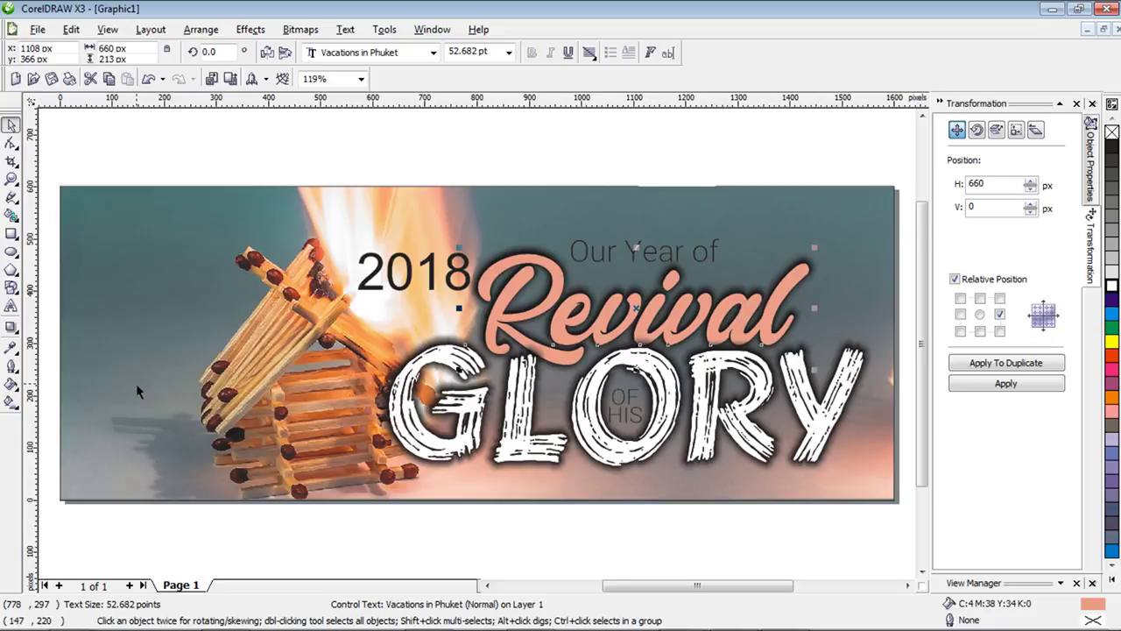
click(12, 349)
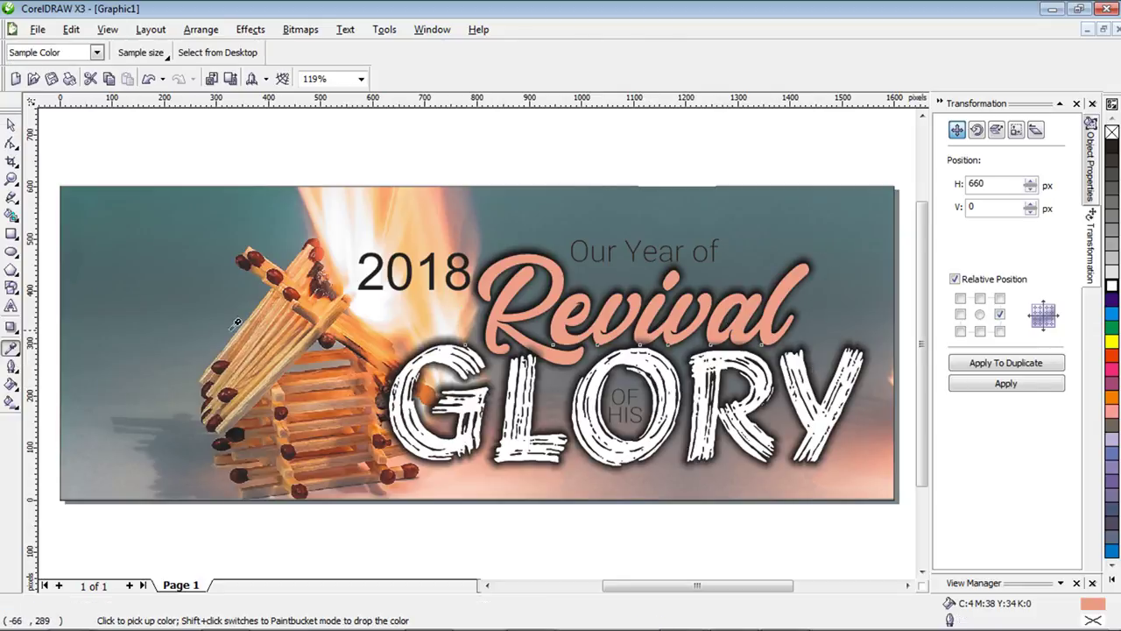
click(341, 216)
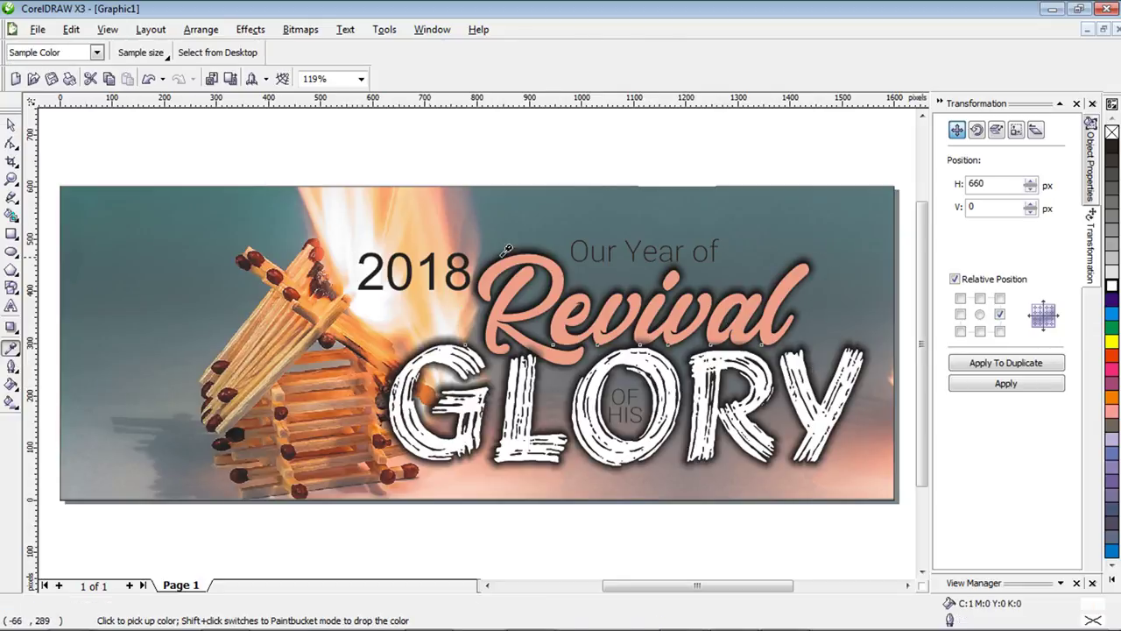
shift+click(549, 281)
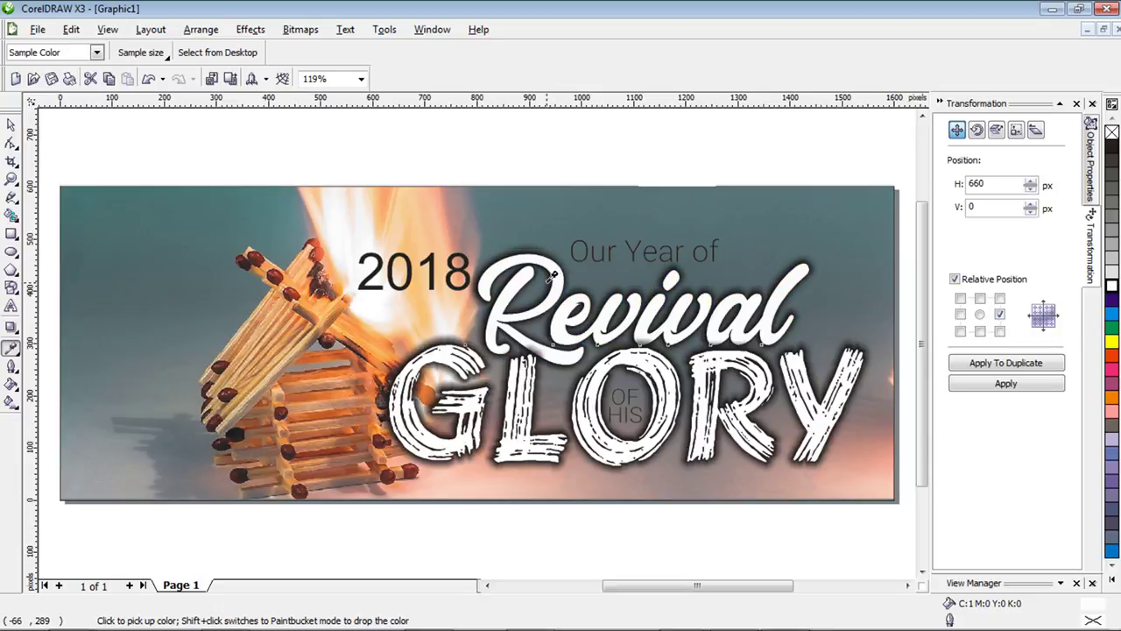
click(388, 199)
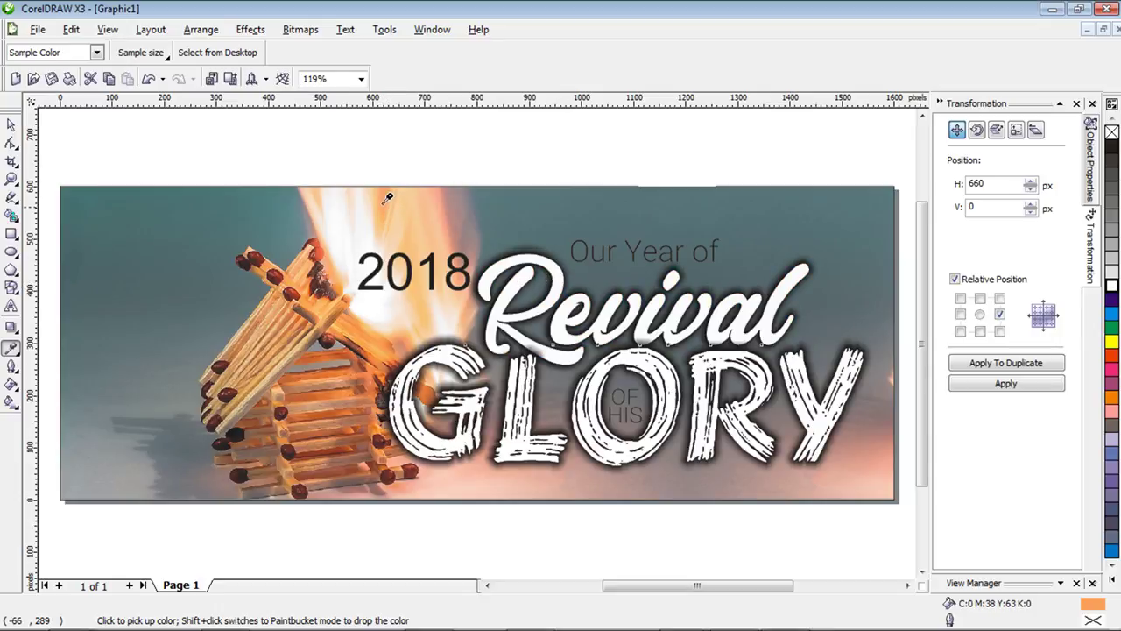
click(551, 277)
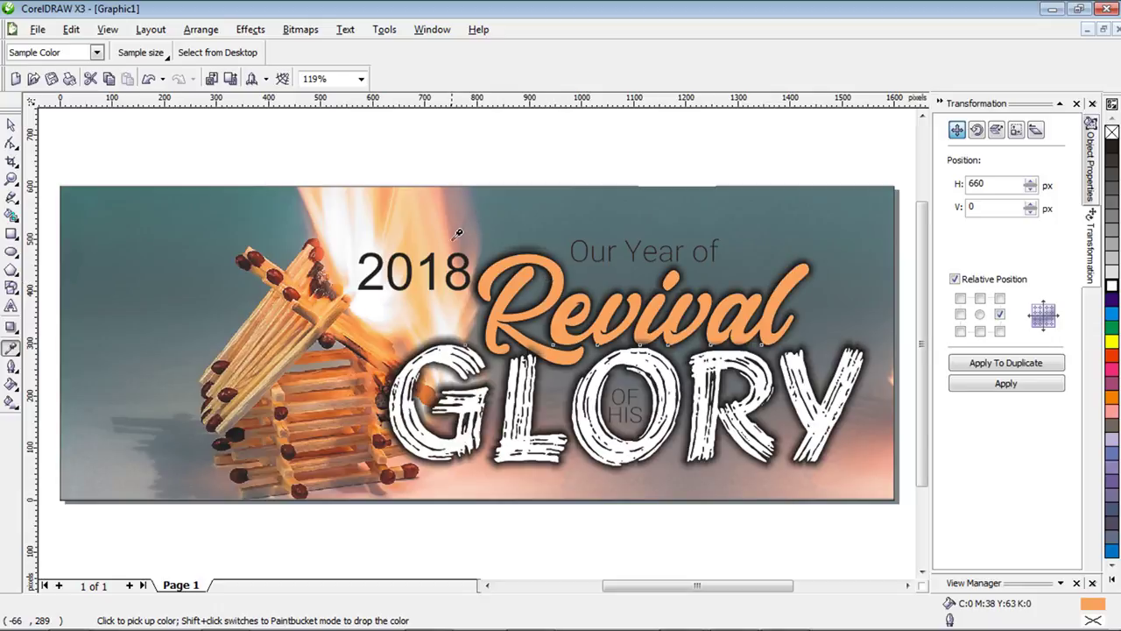
Try salmon and cream tones from the flames and browns from the matchsticks, up to C:35 M:76 Y:70 K:2, as the "Revival" fill.
click(546, 286)
click(449, 303)
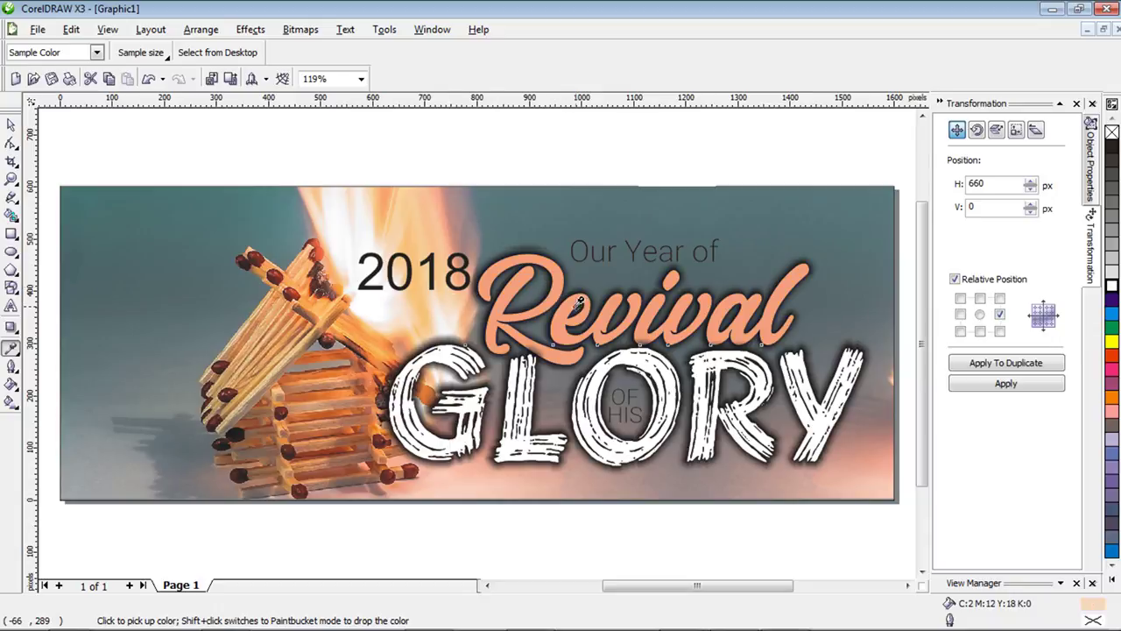
click(550, 298)
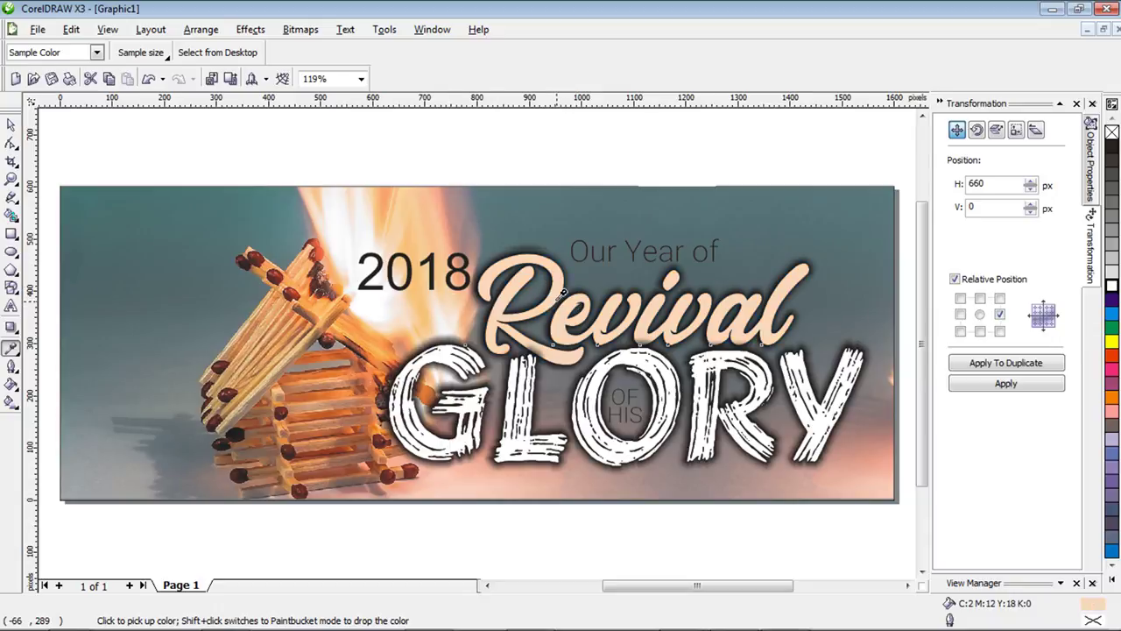
click(317, 311)
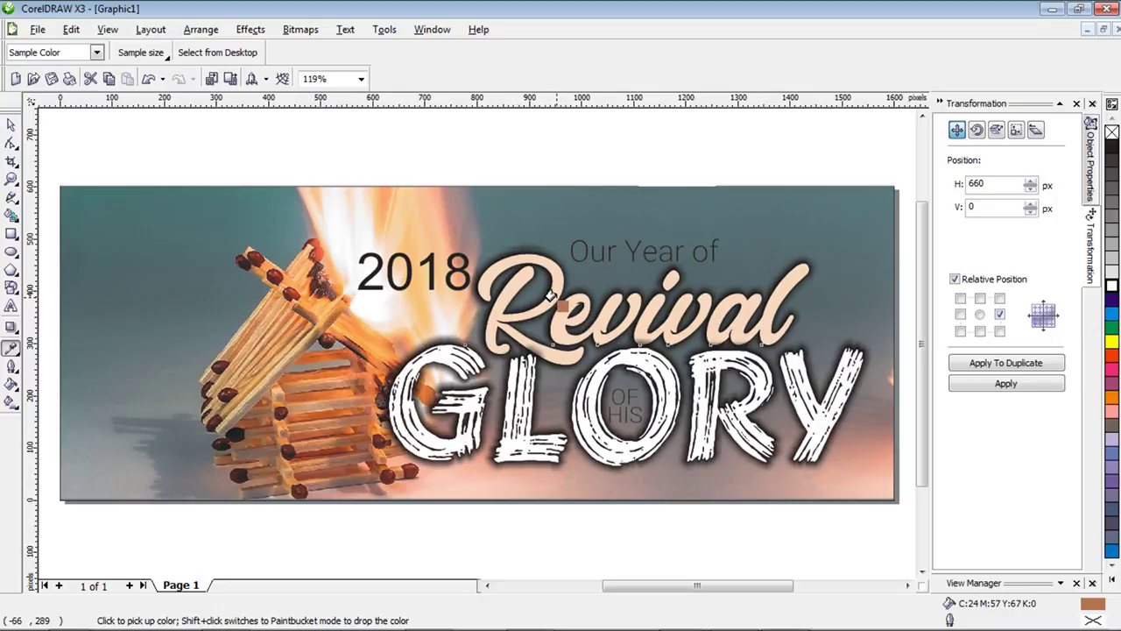
click(550, 296)
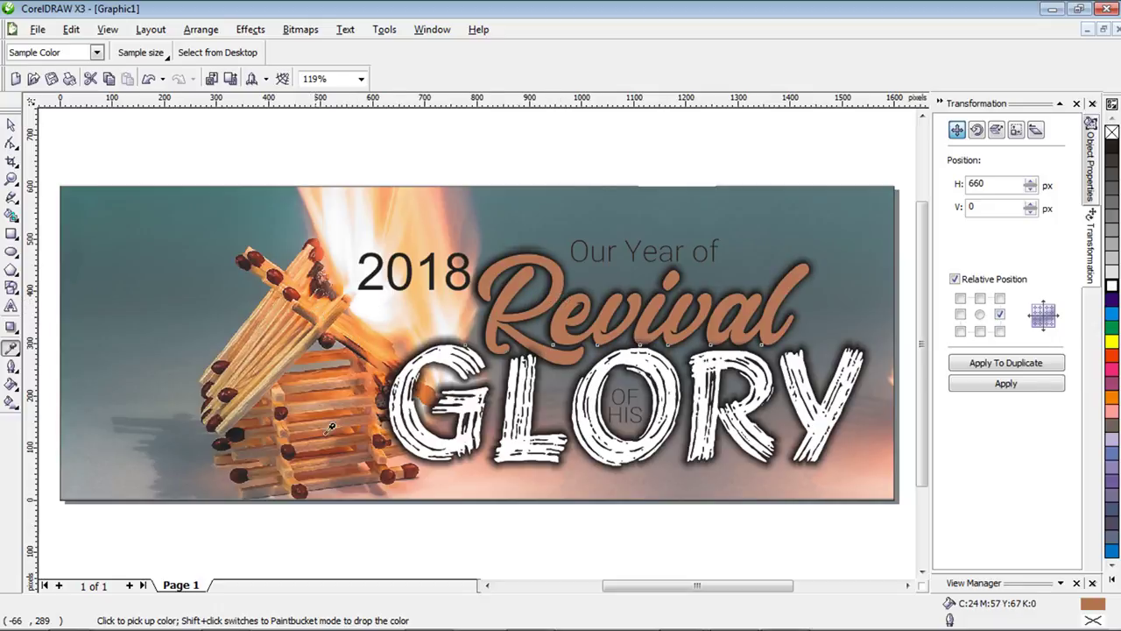
click(287, 401)
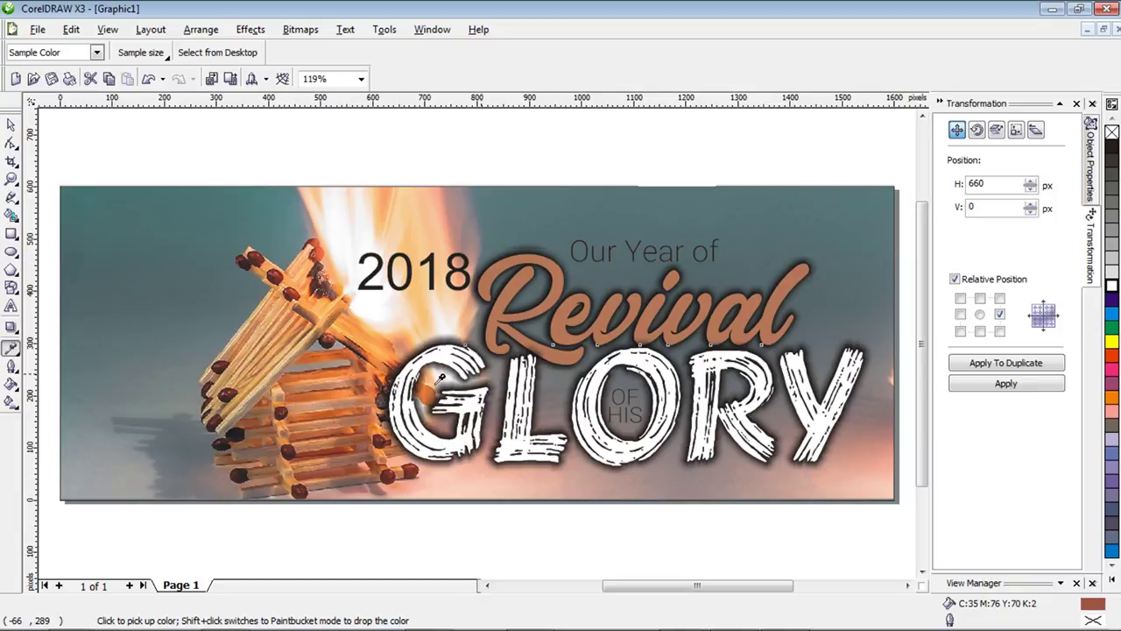
click(554, 324)
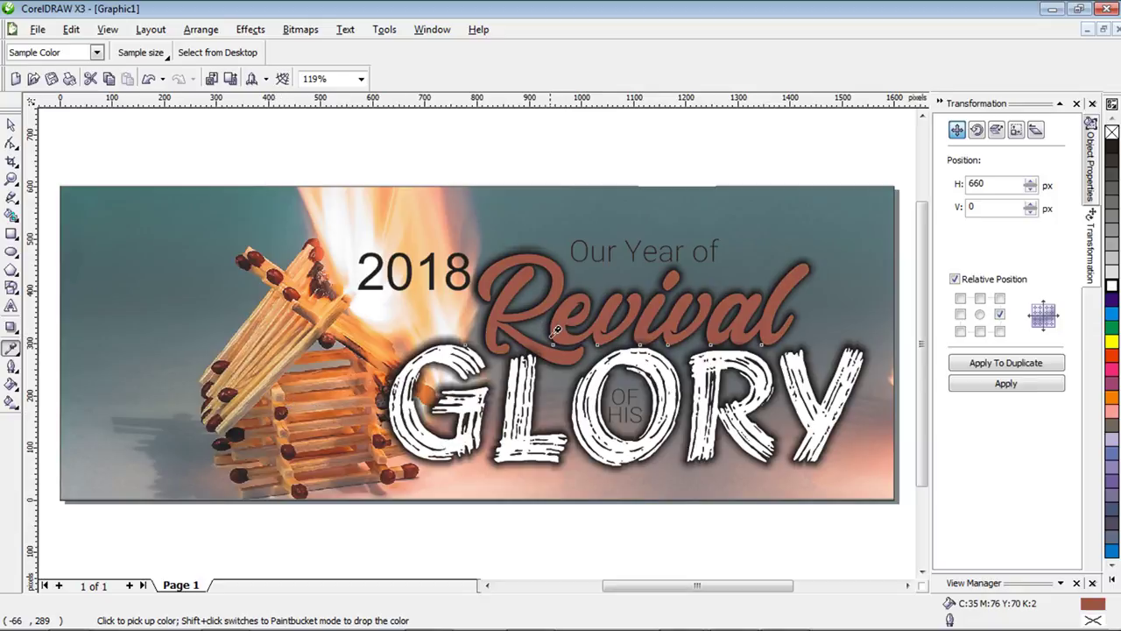
Recolour the "Revival" text with a pale peach sampled from the lower background of the photo.
click(457, 480)
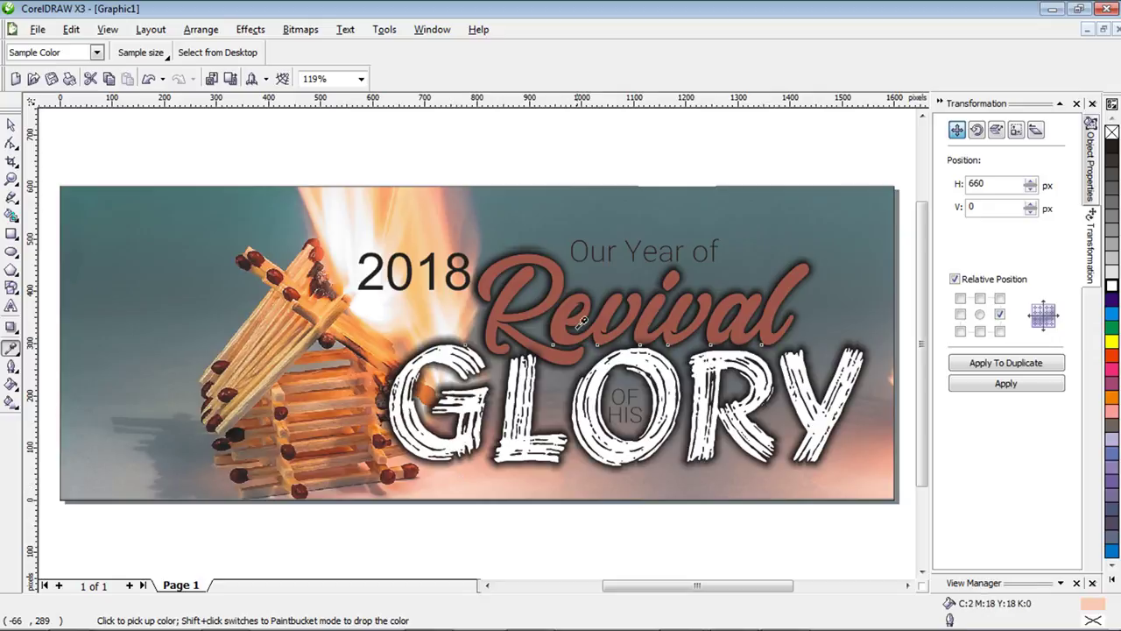
click(579, 321)
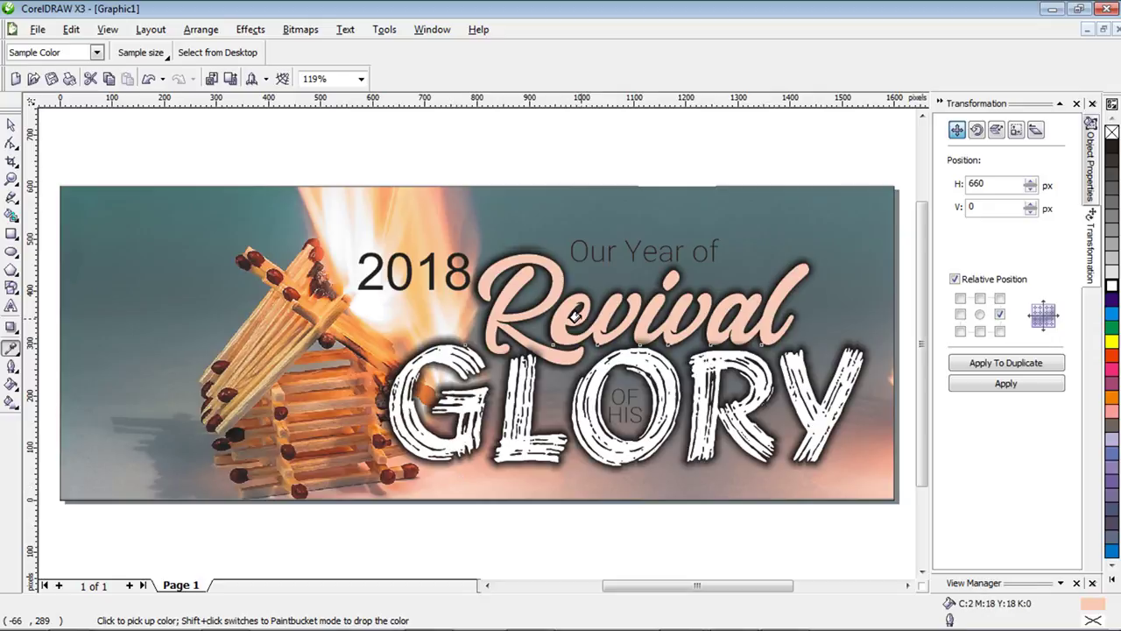
click(874, 477)
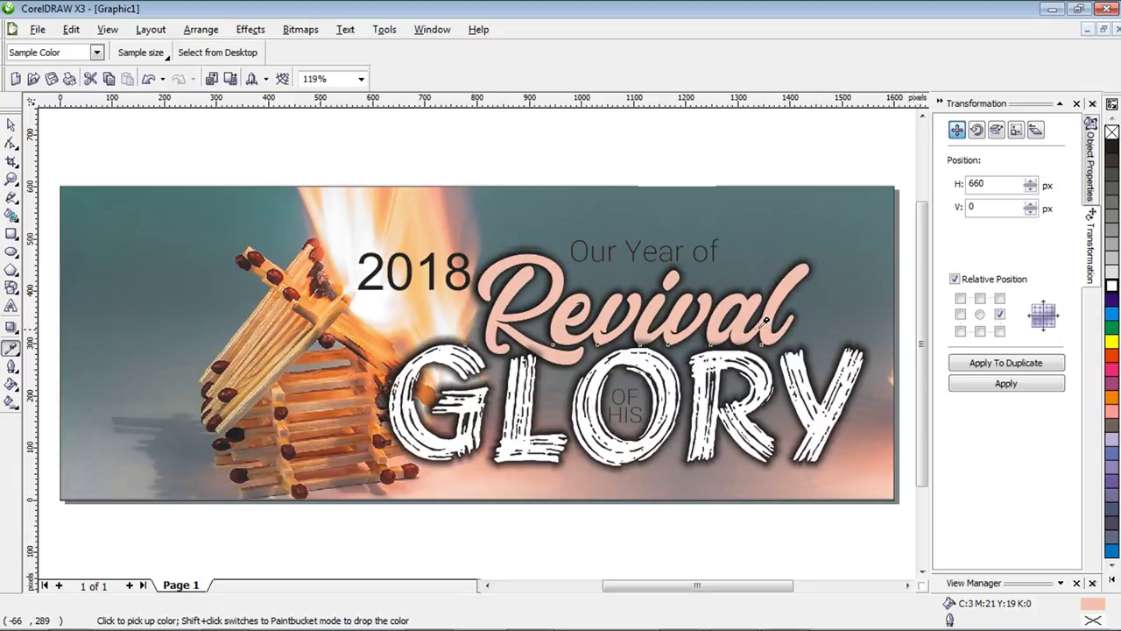
click(12, 126)
click(243, 182)
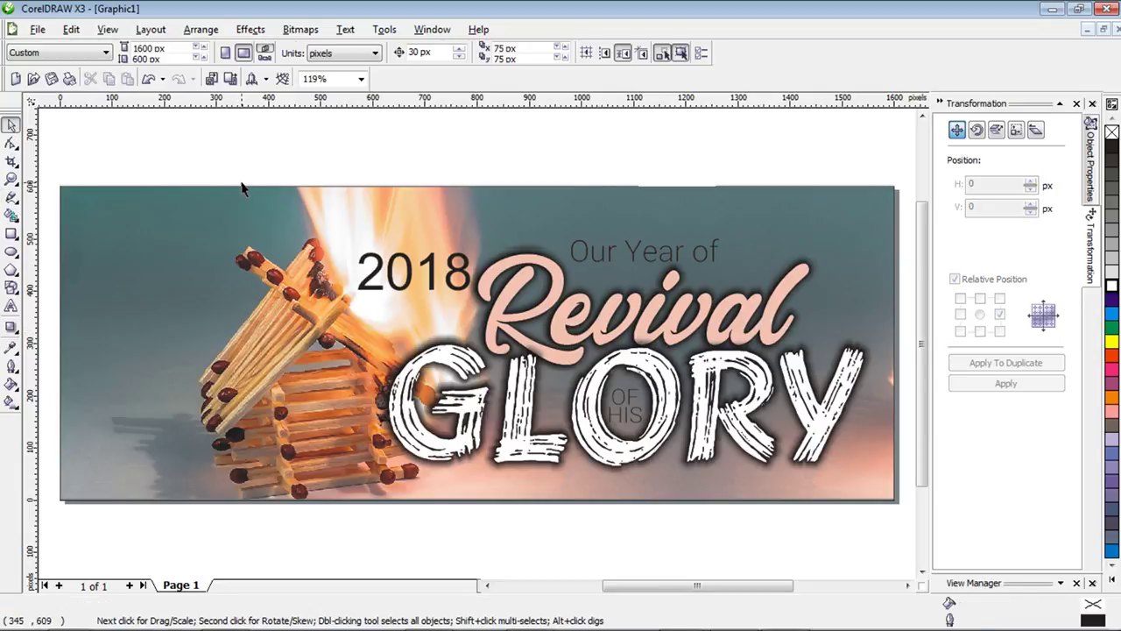
Shift the "Revival" text with its drop shadow slightly right and down above "GLORY".
click(515, 296)
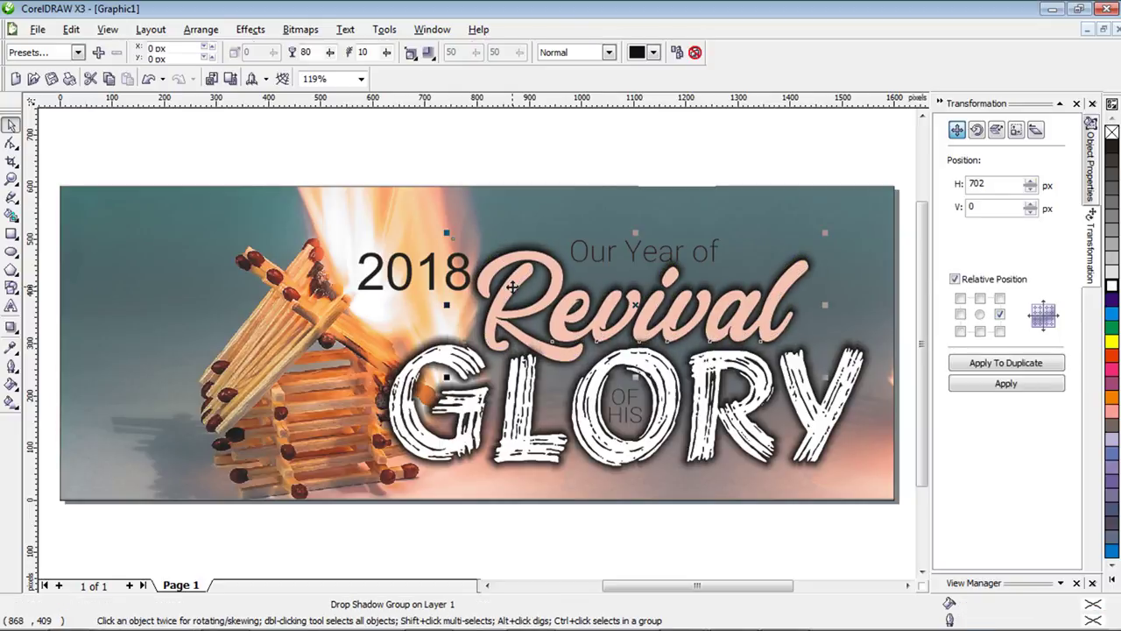
drag(513, 286, 563, 270)
click(540, 175)
click(582, 175)
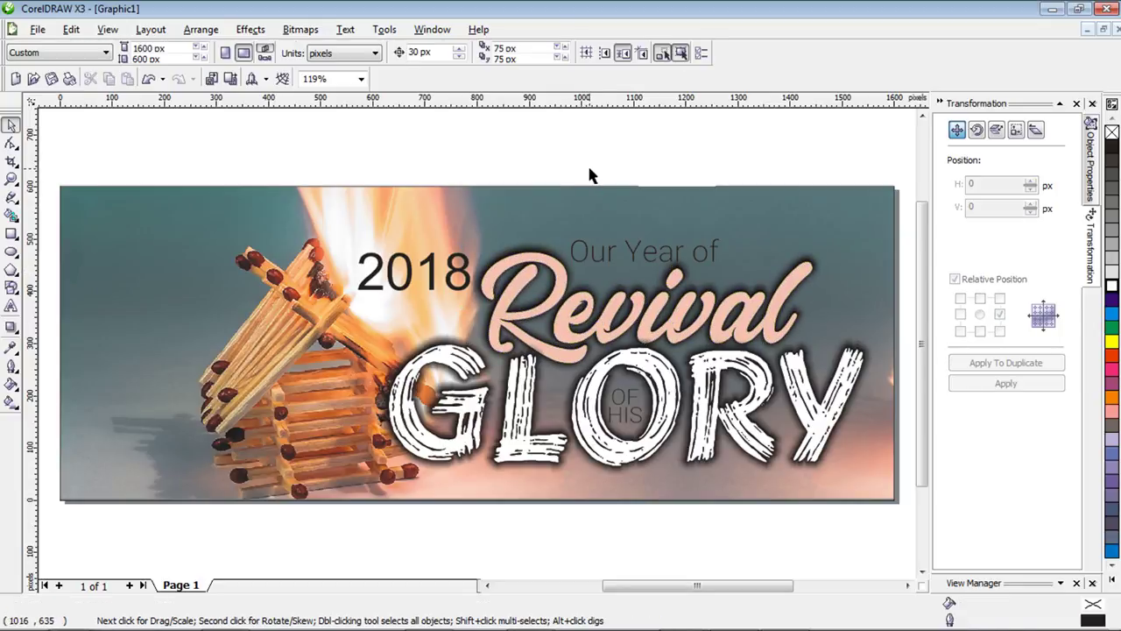
Try sending the "Revival" drop shadow group to the back of the layer and undo the reordering.
click(678, 250)
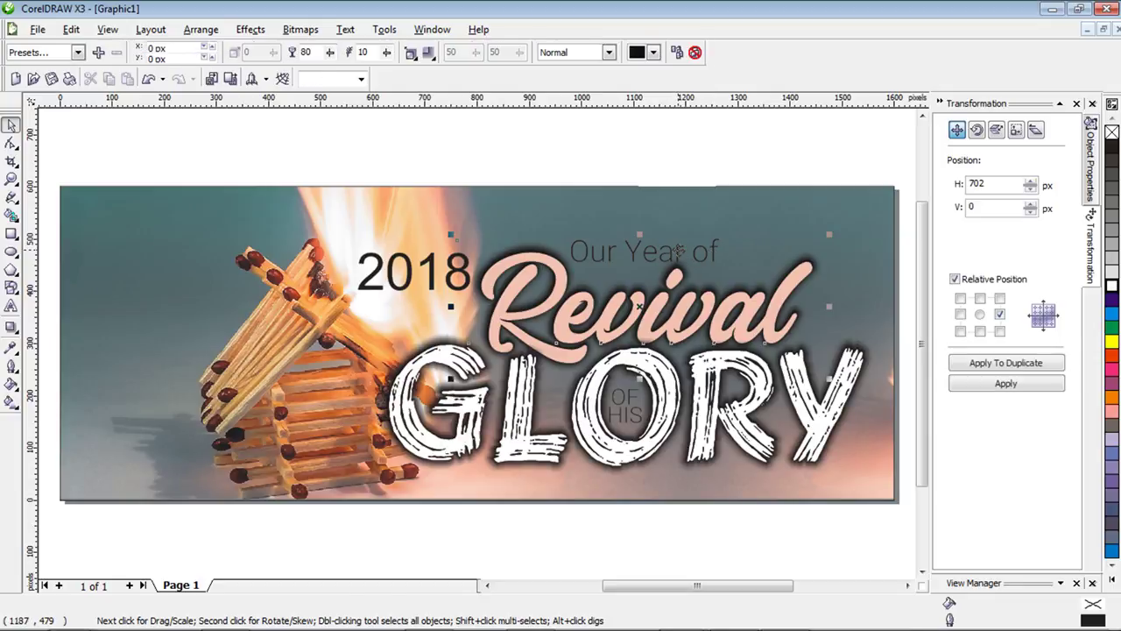
click(561, 178)
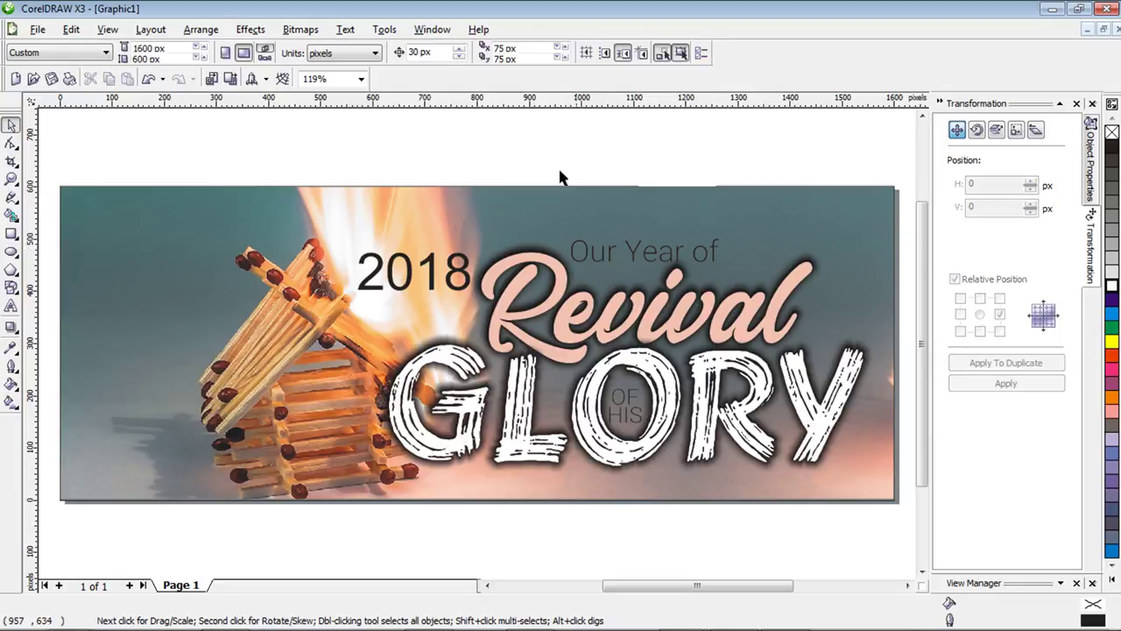
click(677, 251)
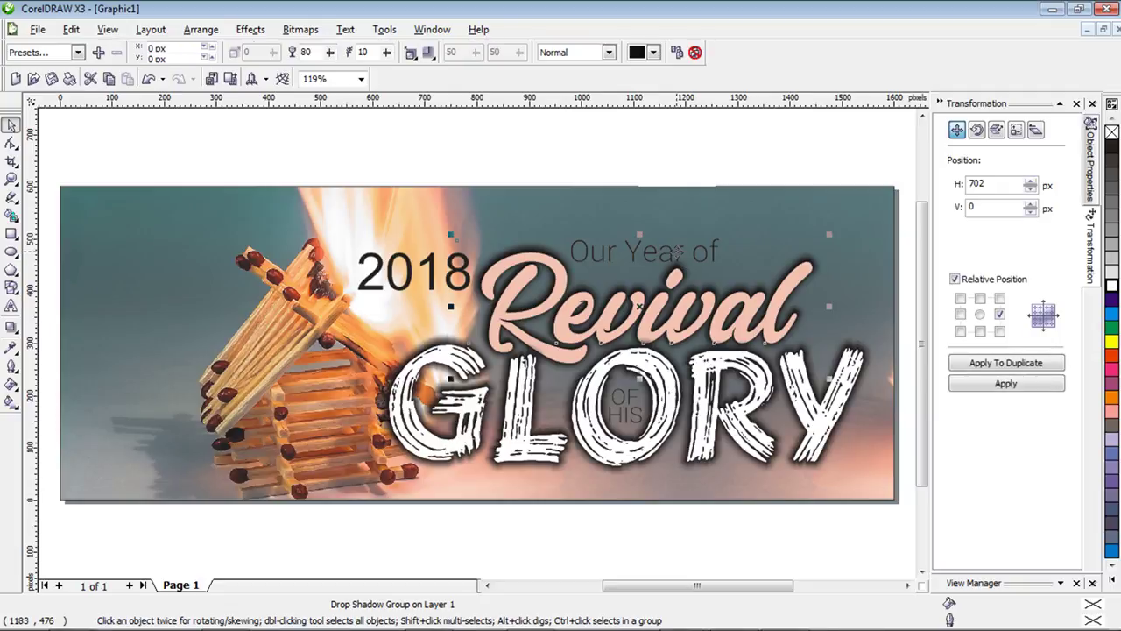
right_click(678, 252)
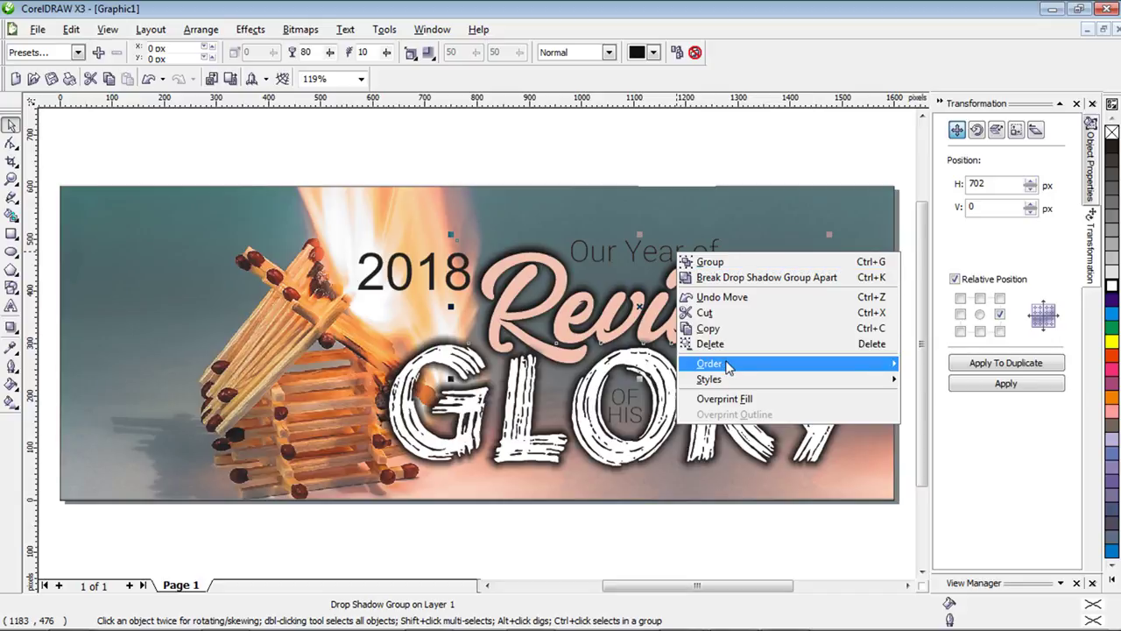
mouse_move(725, 366)
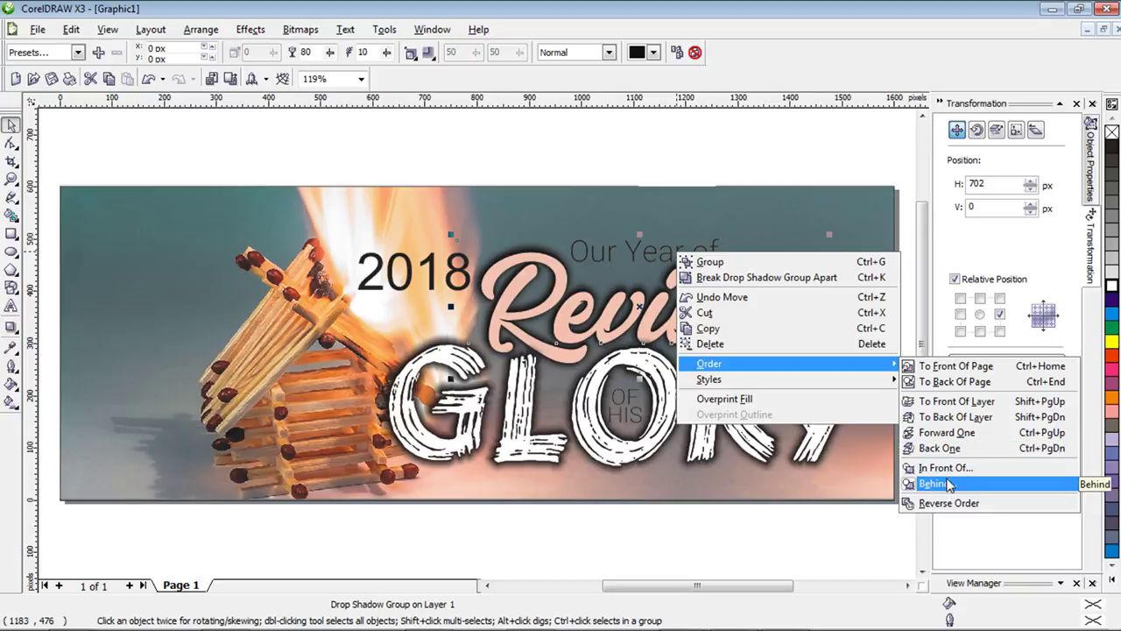
click(956, 417)
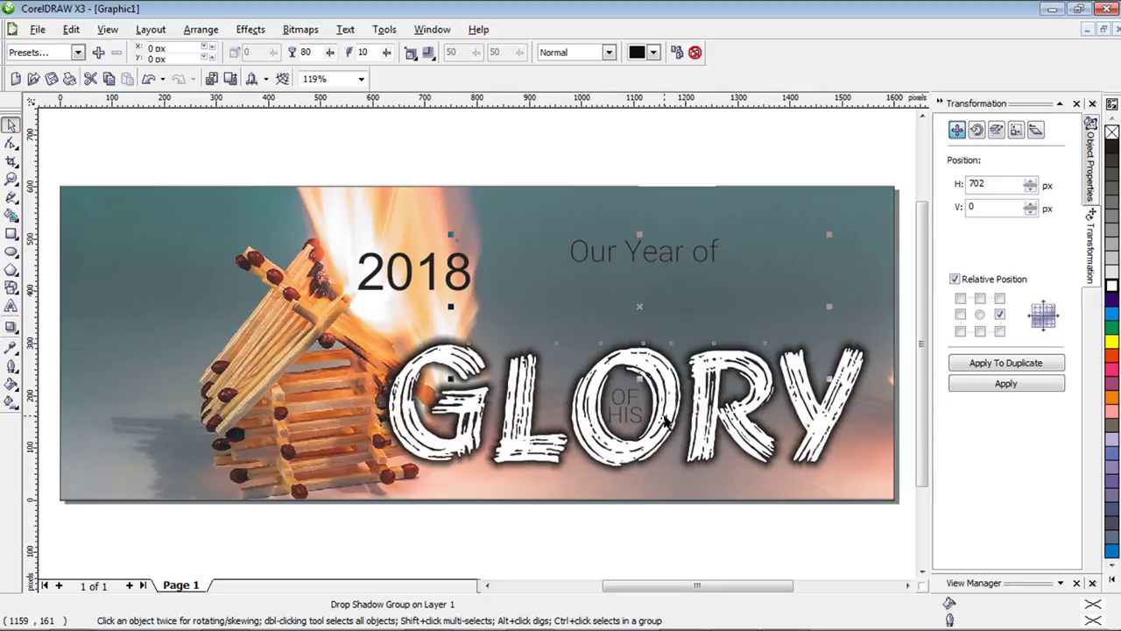
key(ctrl+z)
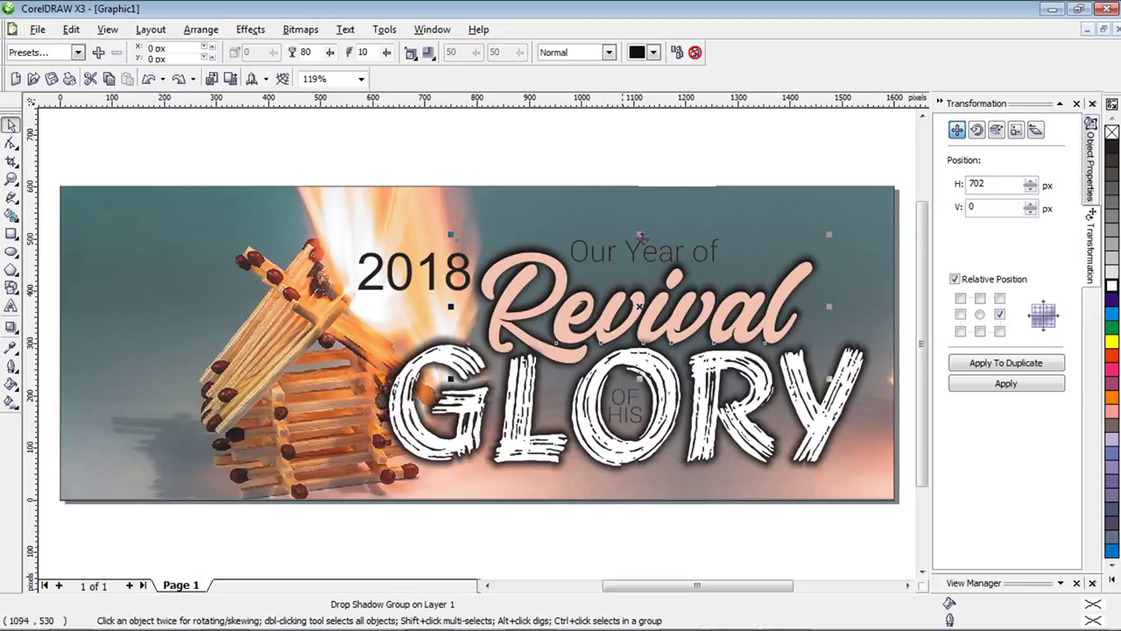
Bring the "Our Year of" text to the front of the layer, above the "Revival" drop shadow.
click(563, 153)
drag(538, 159, 755, 310)
click(529, 150)
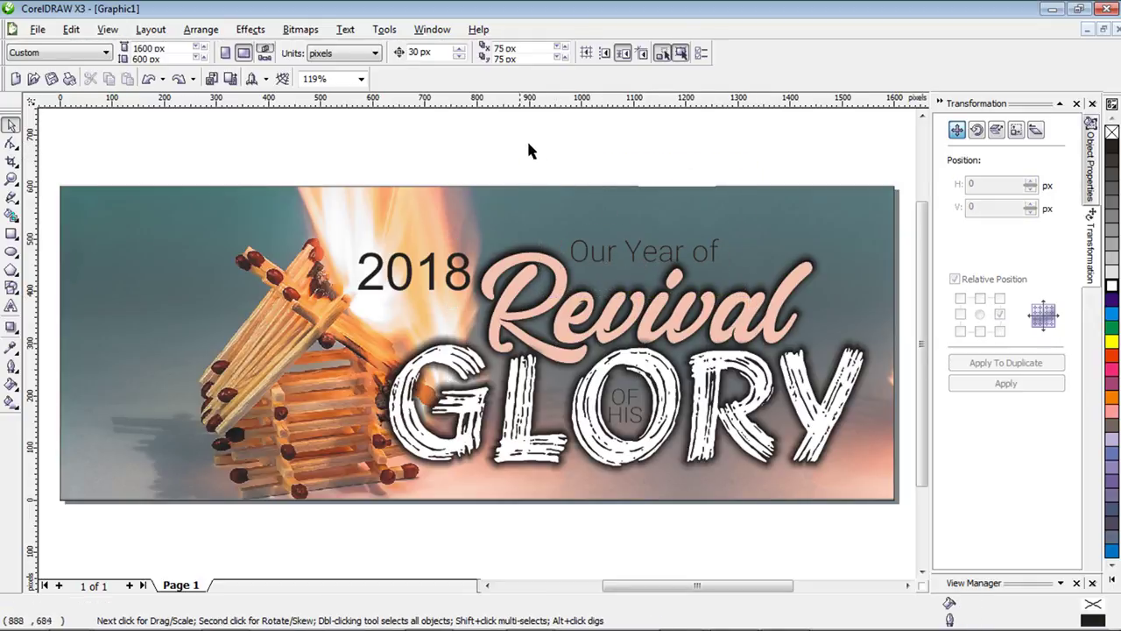
drag(552, 165, 767, 305)
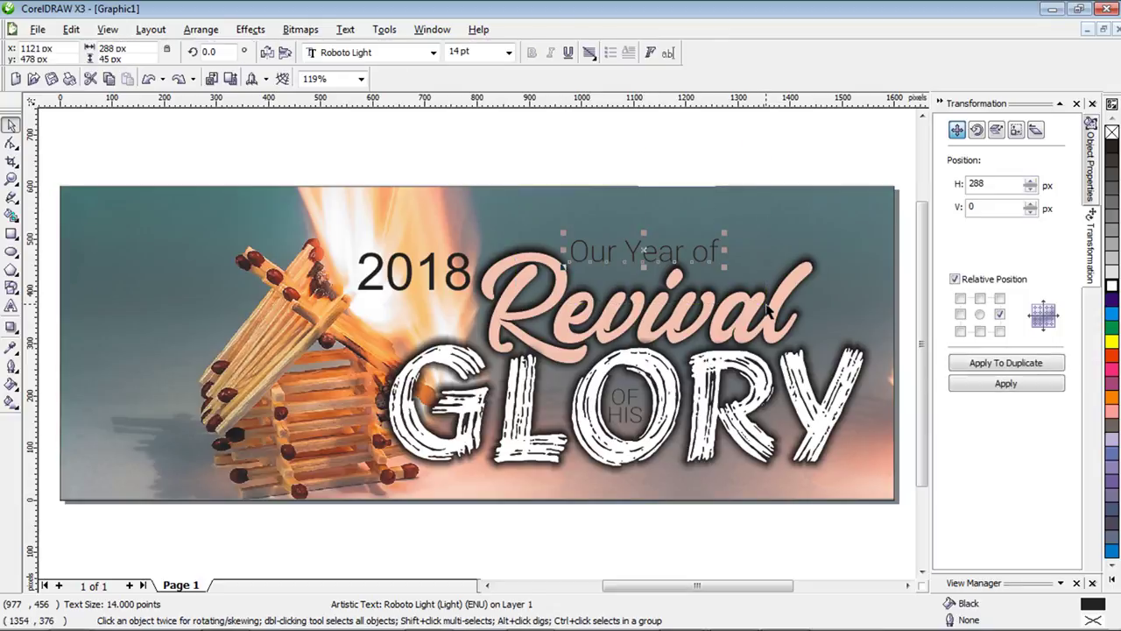
right_click(647, 250)
click(555, 147)
drag(529, 146, 744, 322)
key(shift+Page_Up)
click(633, 181)
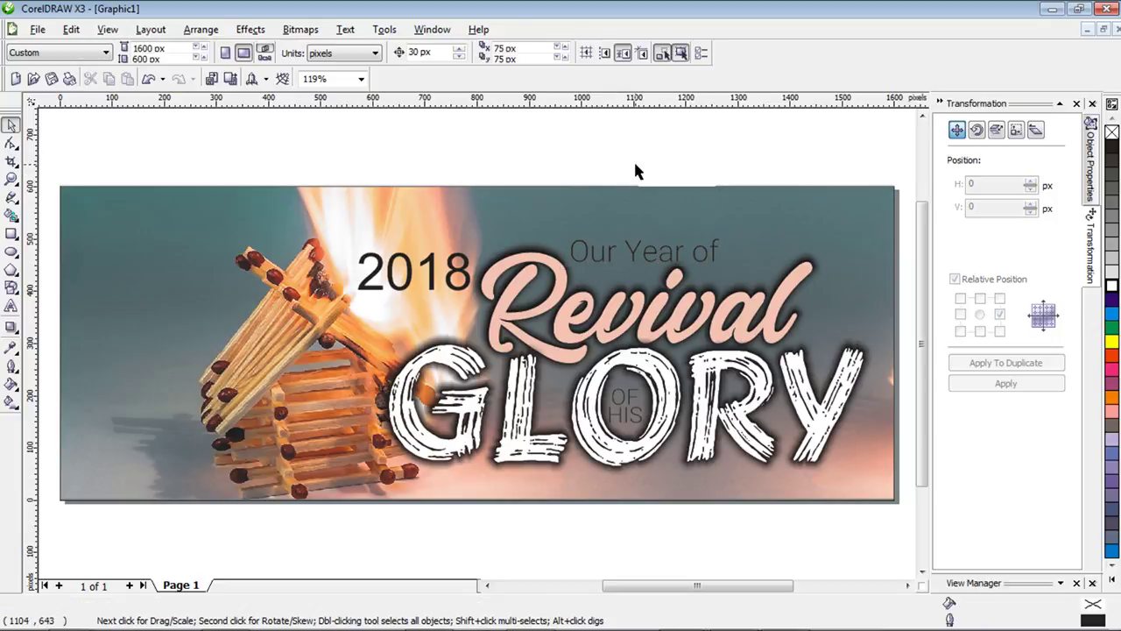
Move the "Our Year of" text slightly right and down over "Revival", to about x 1148 px, y 475 px.
click(636, 254)
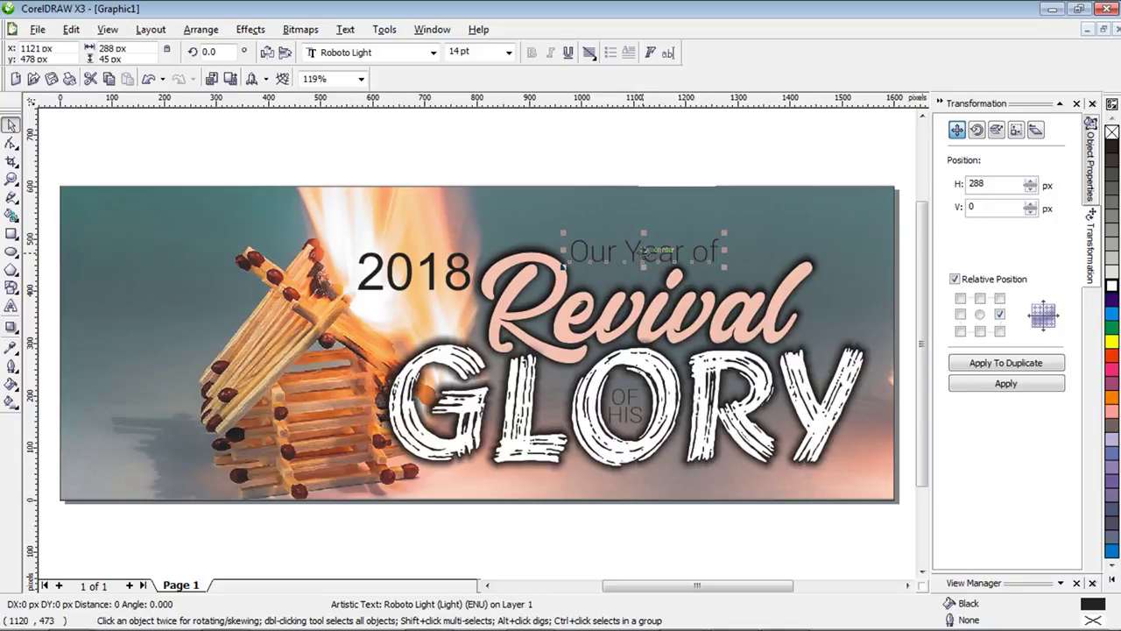
mouse_move(645, 250)
mouse_down()
mouse_move(675, 251)
mouse_move(655, 252)
mouse_move(646, 239)
mouse_move(655, 253)
mouse_up()
click(658, 150)
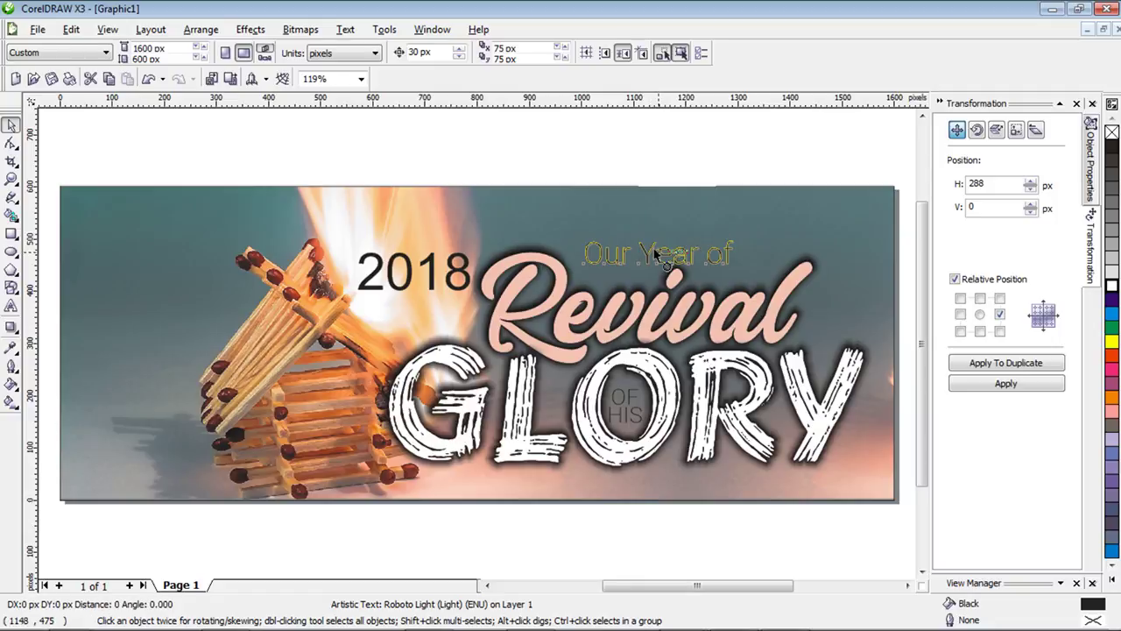
click(670, 145)
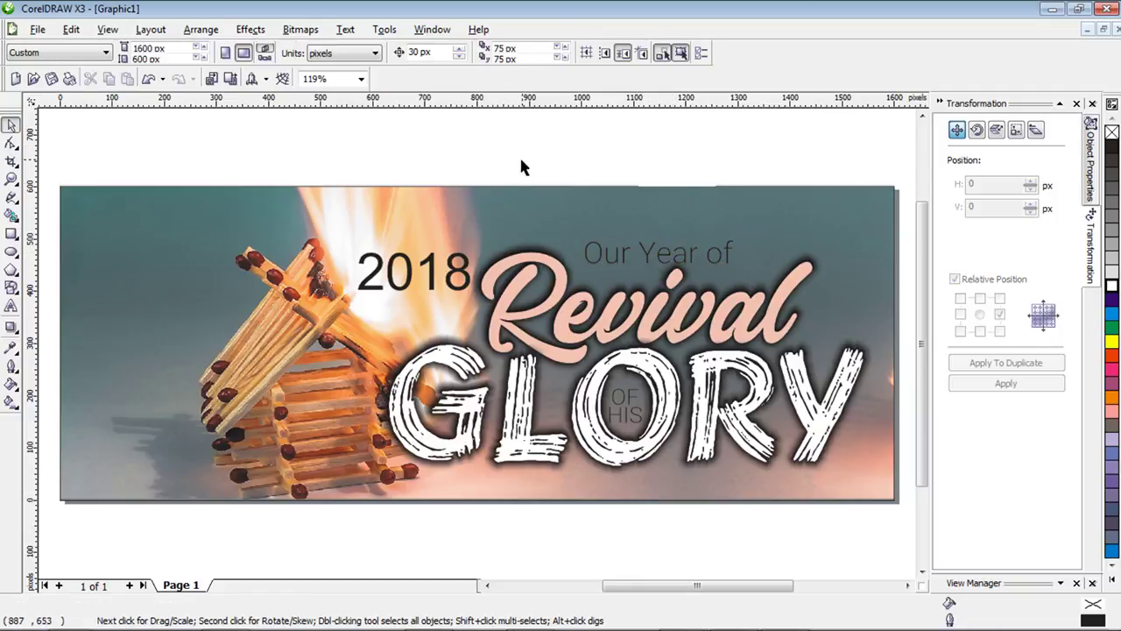
Try placing "2018" above the R of "Revival", beside "Our Year of", and undo the move.
drag(447, 276, 553, 242)
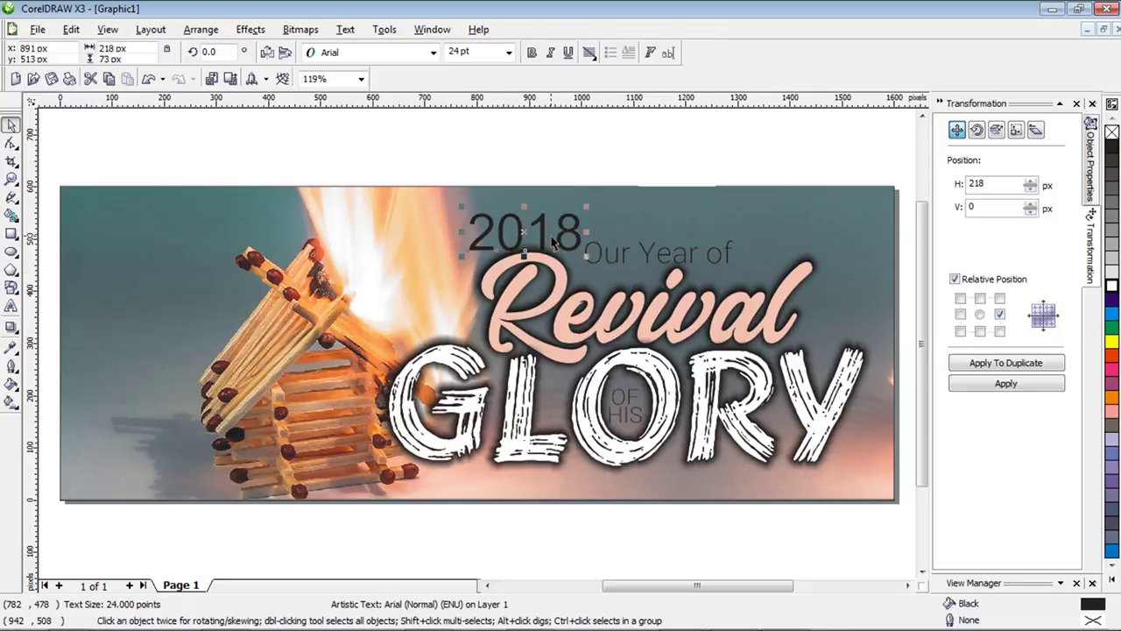
key(ctrl+z)
click(521, 142)
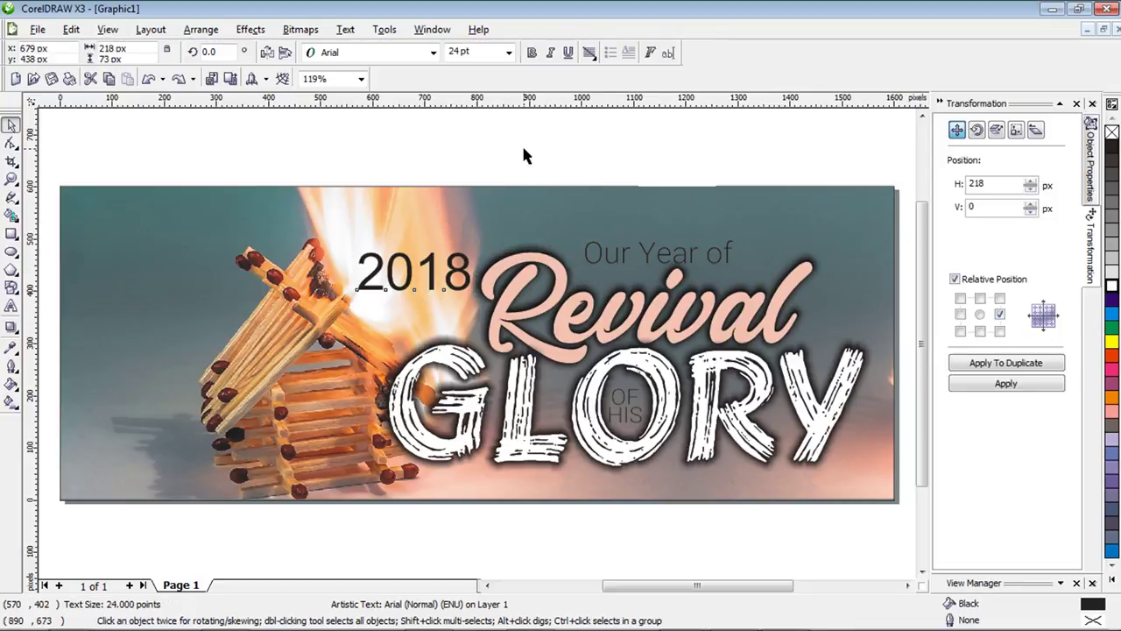
Shift the "Our Year of" text slightly left above "Revival", to about x 1134 px.
click(644, 253)
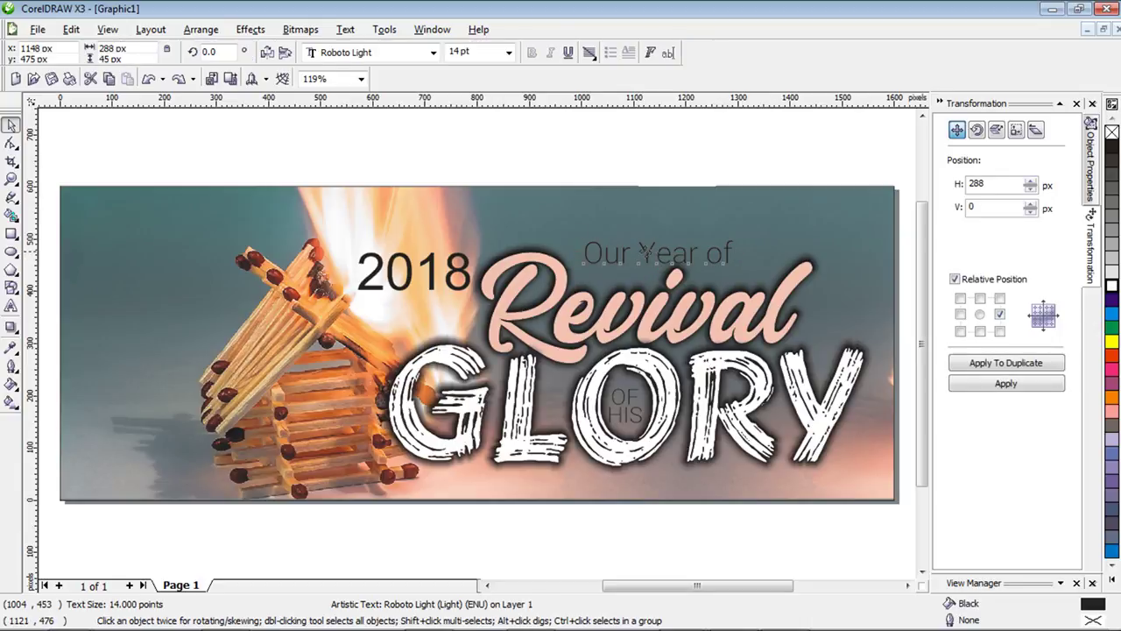
drag(645, 250, 635, 252)
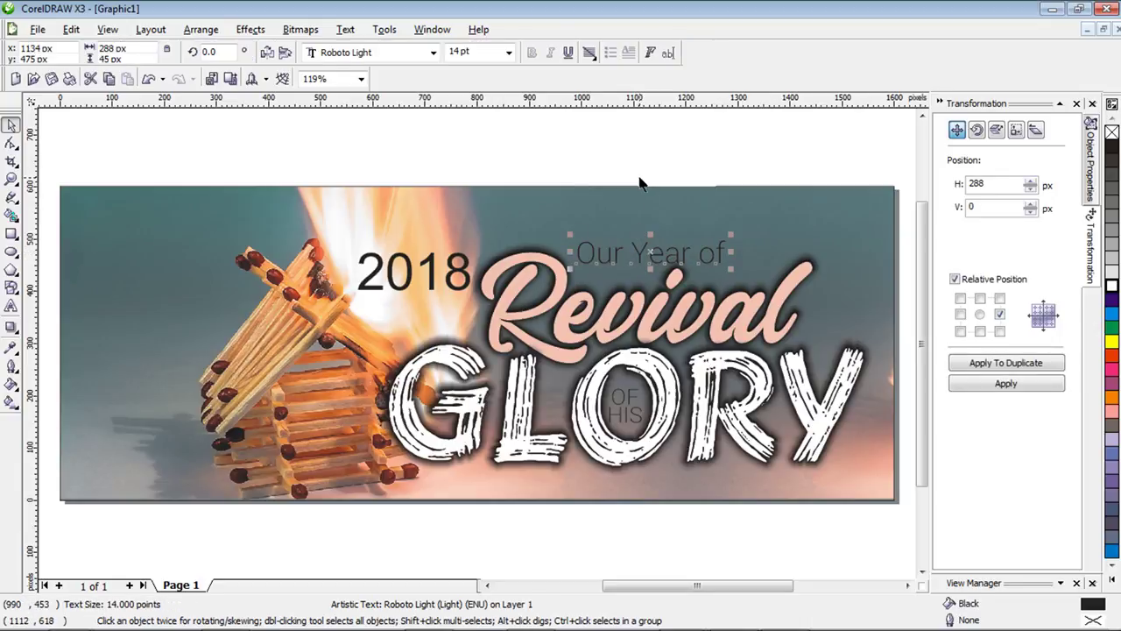
Set the "OF HIS" text inside the O of "GLORY" in the Roboto Black font.
click(637, 179)
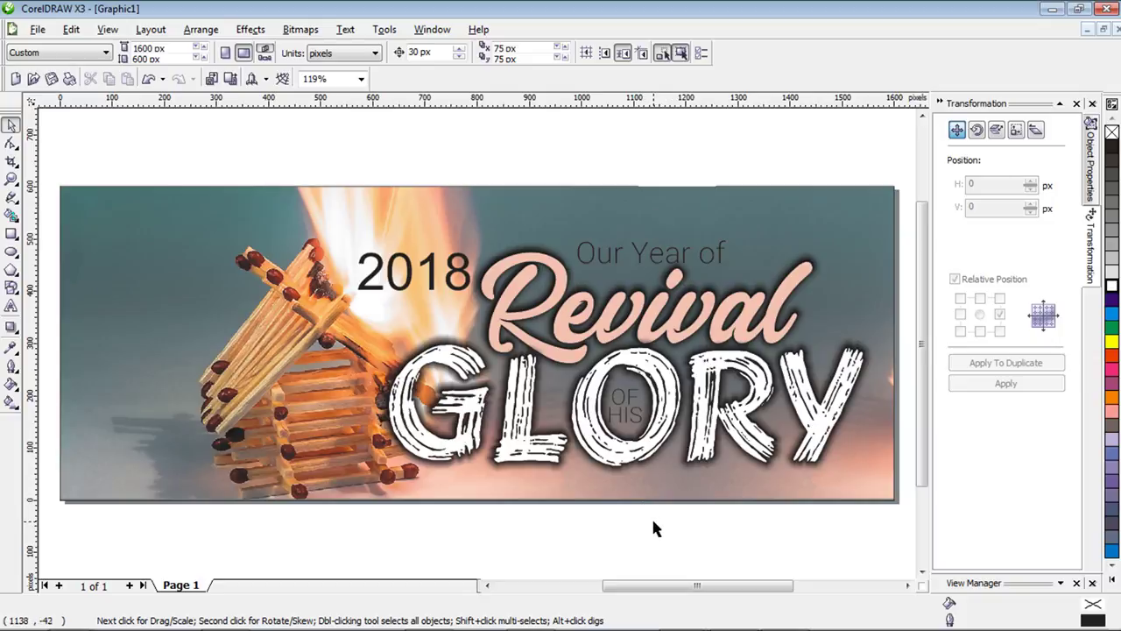
drag(652, 518, 581, 385)
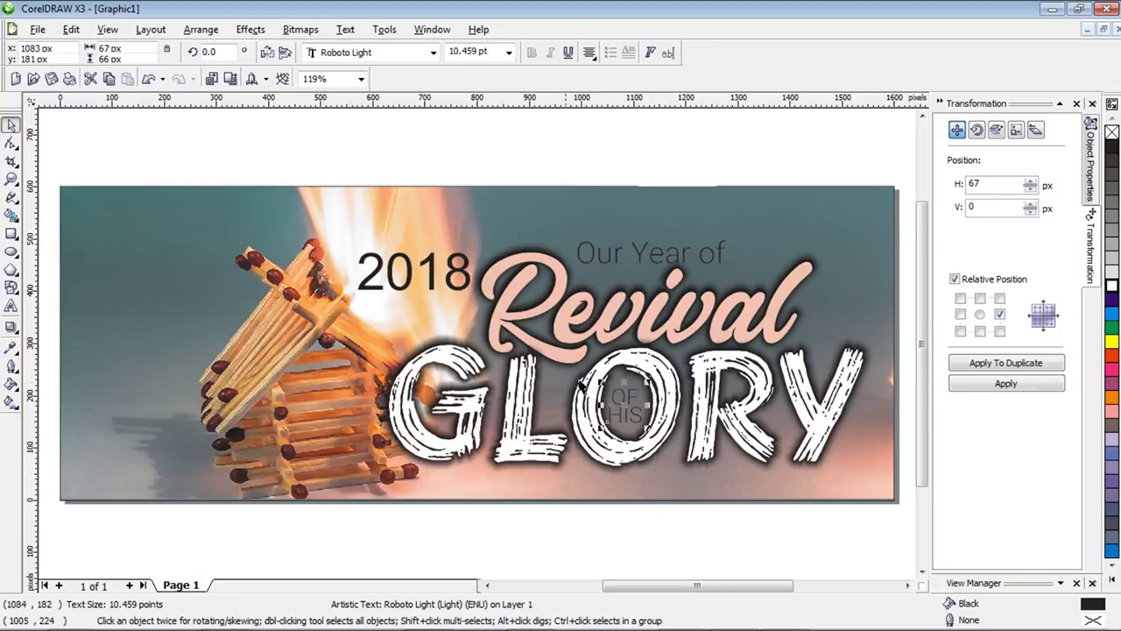
click(402, 56)
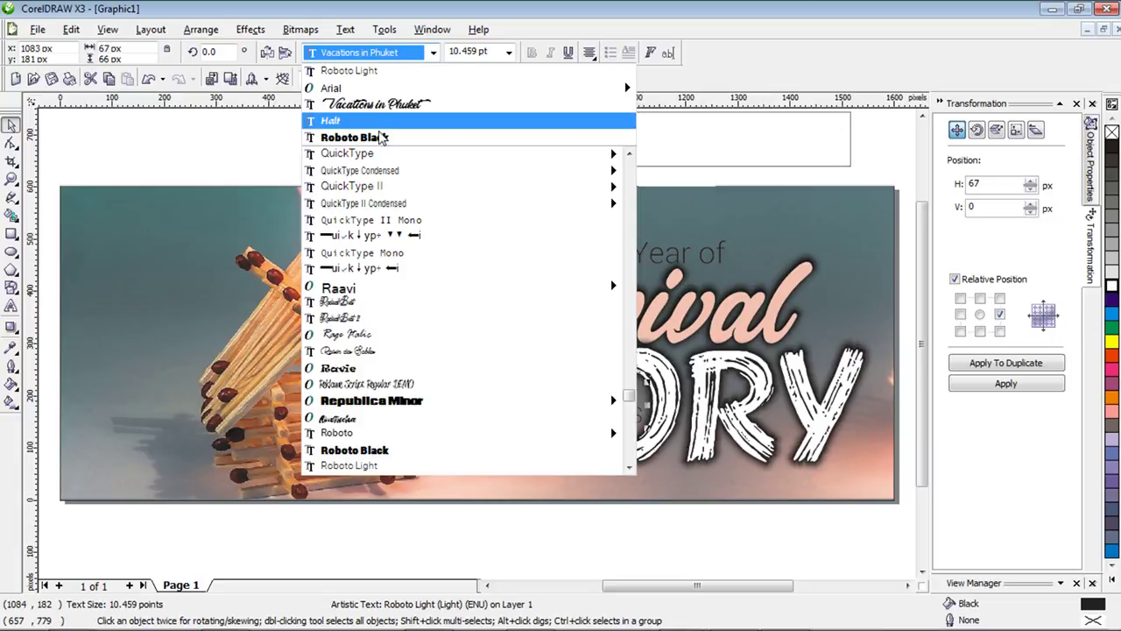
click(383, 139)
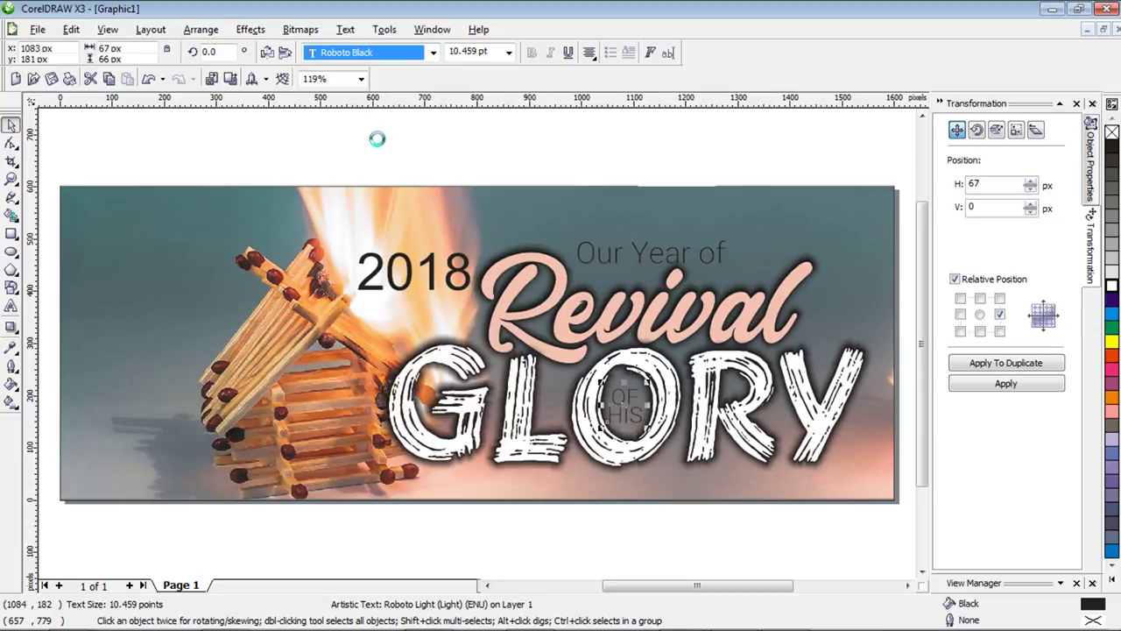
click(626, 161)
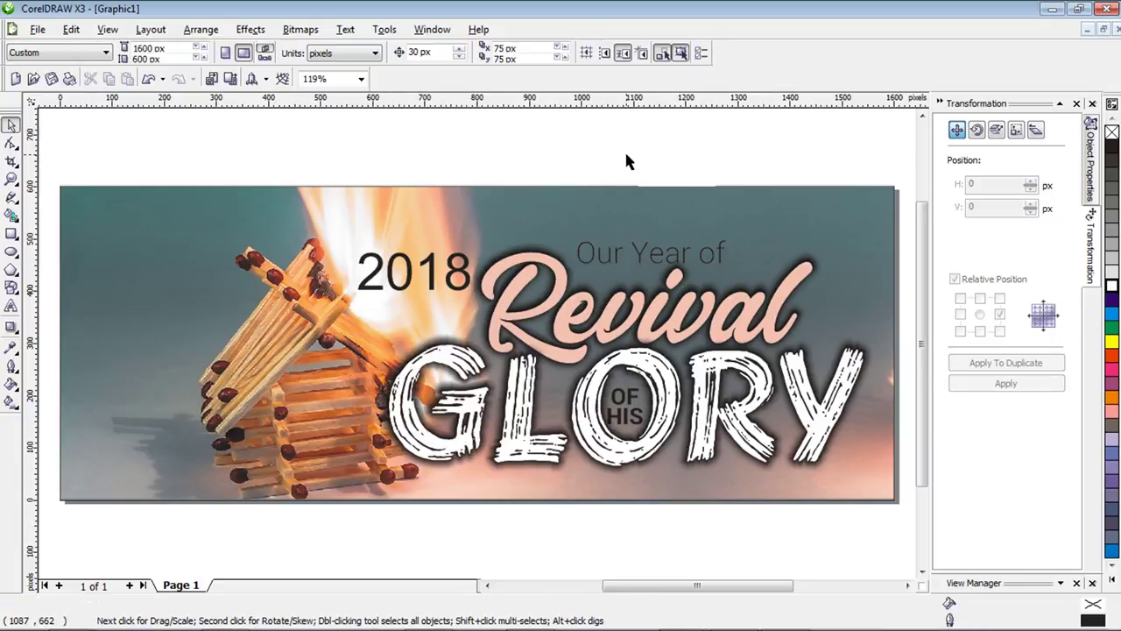
Fill the "OF HIS" text with the sampled pink of "Revival", C:3 M:21 Y:19 K:0.
click(627, 419)
drag(669, 521, 571, 376)
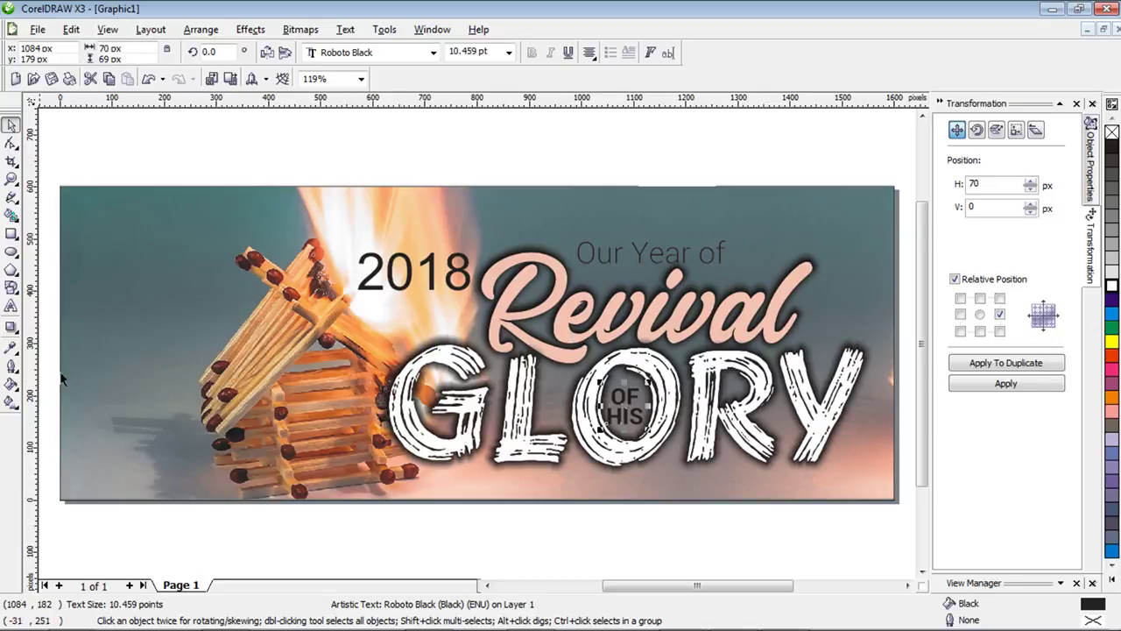
click(11, 348)
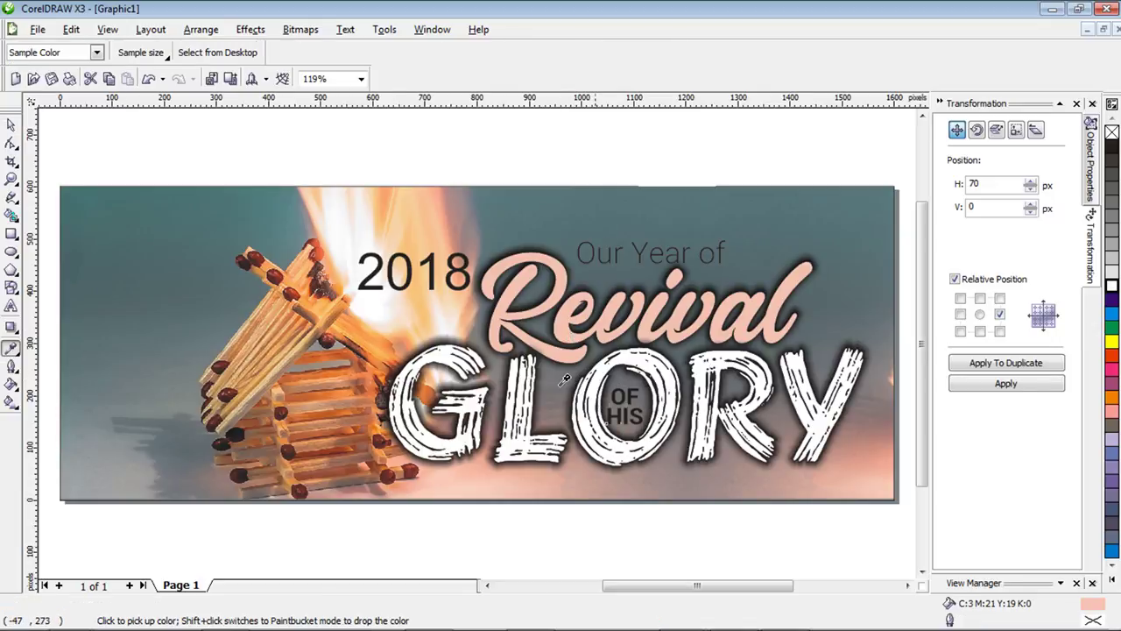
shift+click(621, 396)
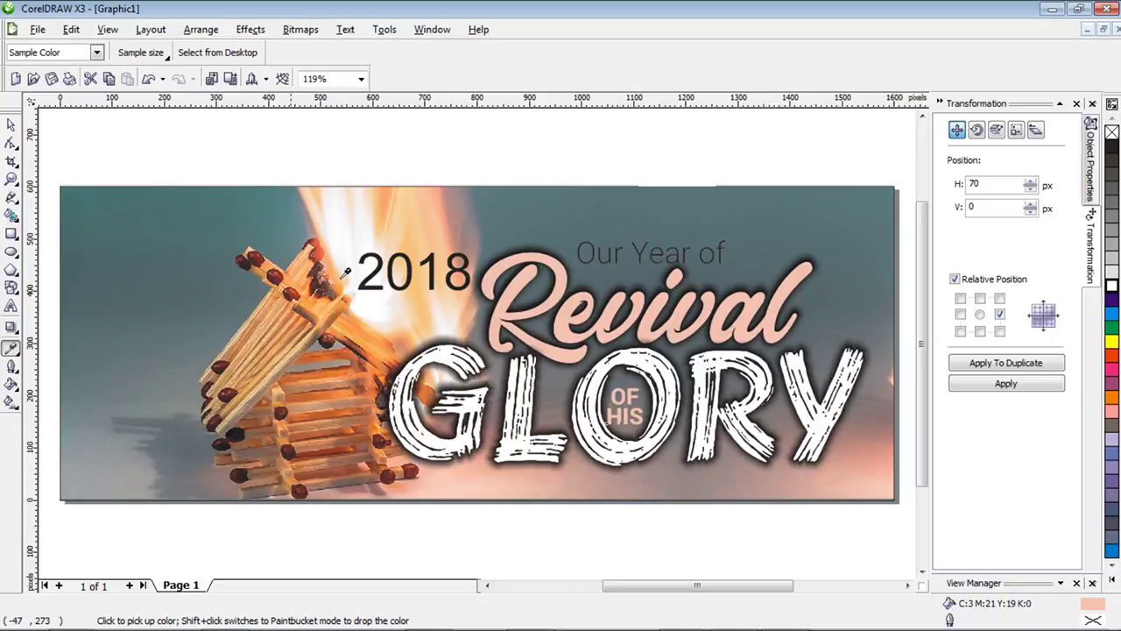
click(12, 125)
click(134, 138)
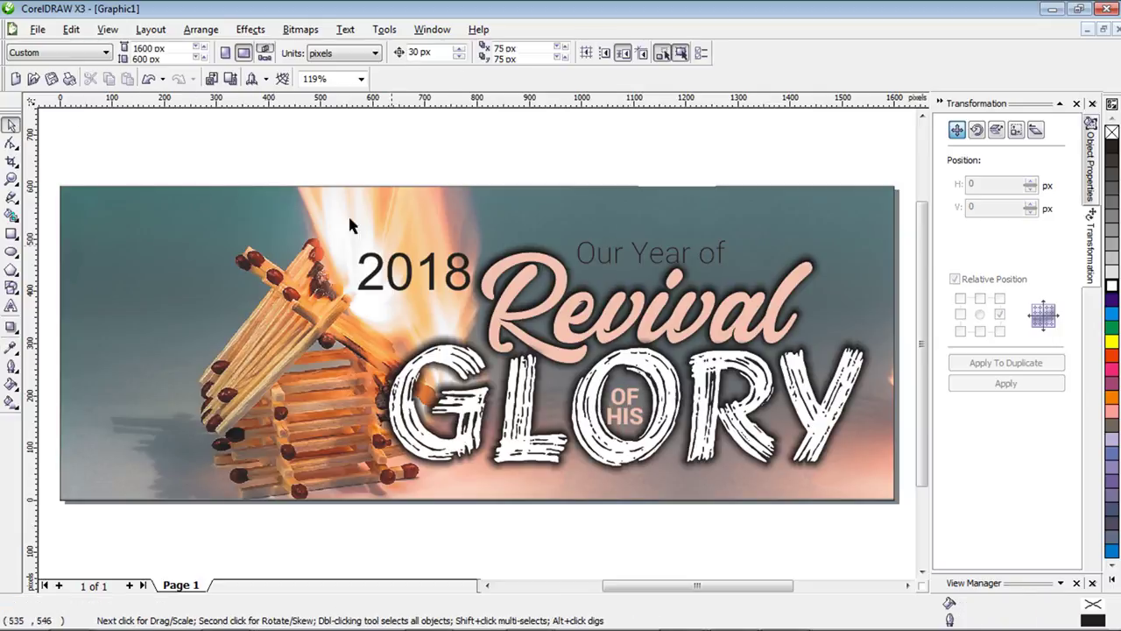
Change the font of the "2018" text to Arista 2.0 Alternate Light.
click(459, 276)
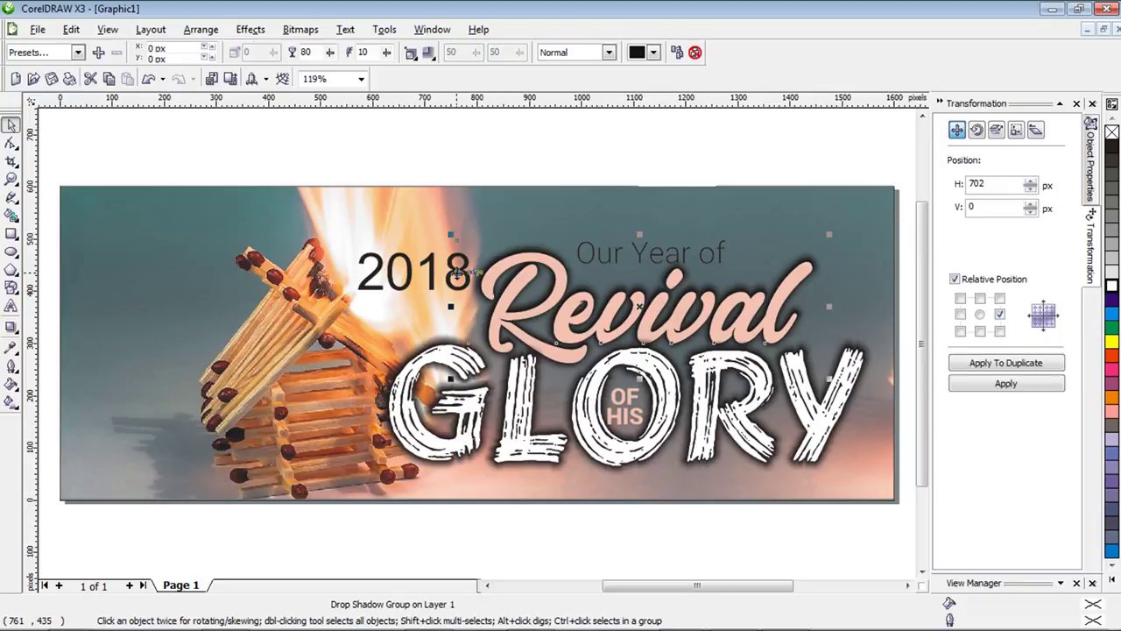
click(431, 271)
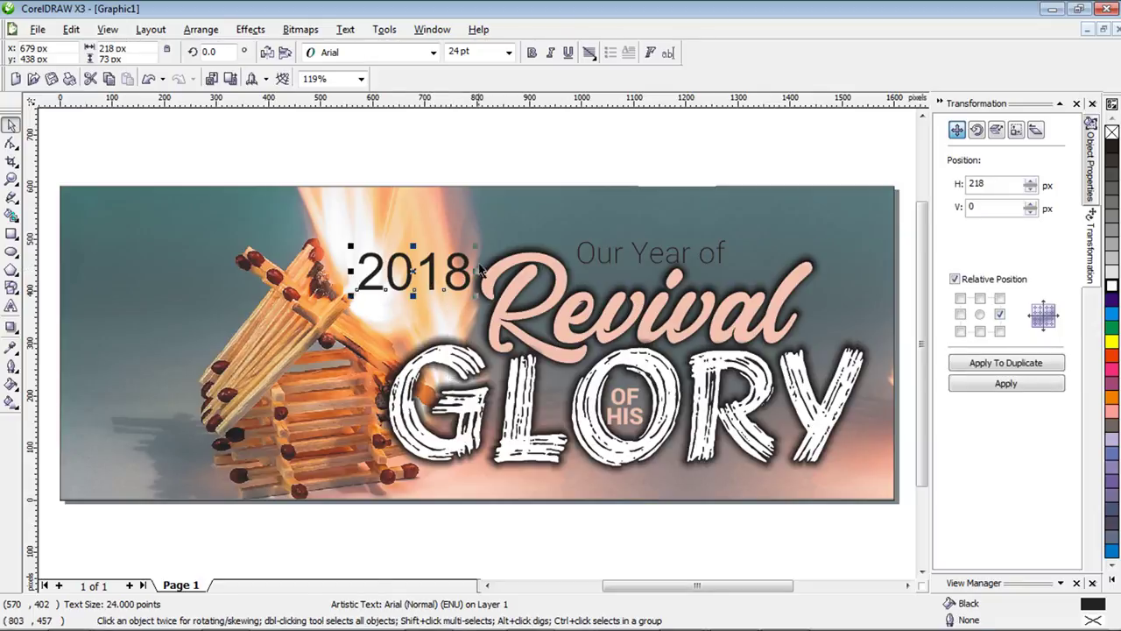
click(383, 55)
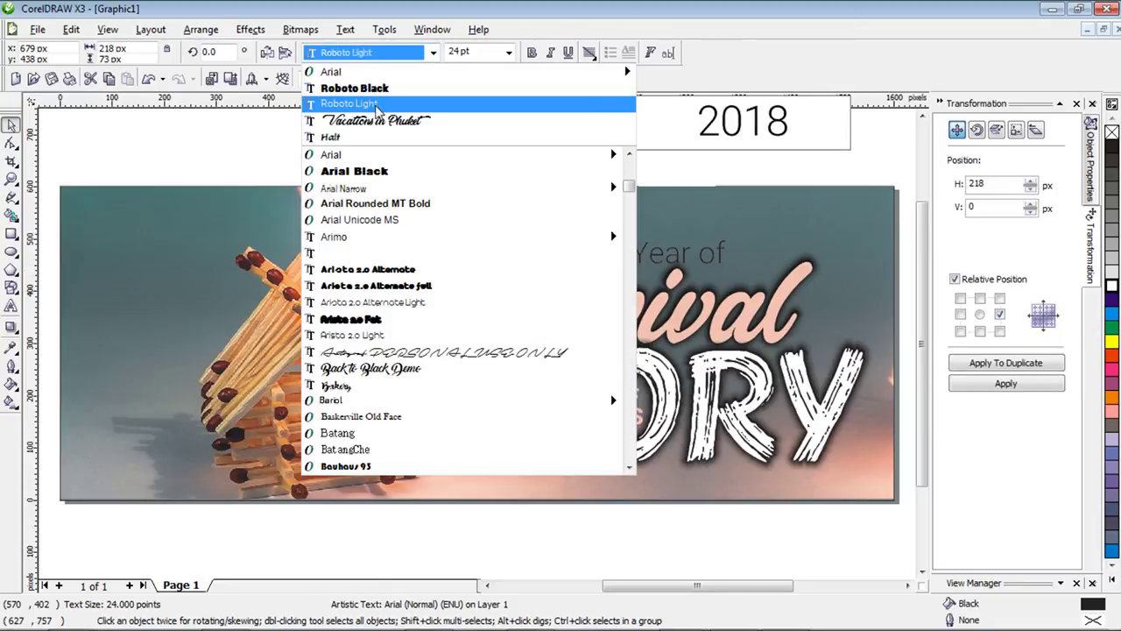
key(Down)
key(Down)
key(Down)
key(Down)
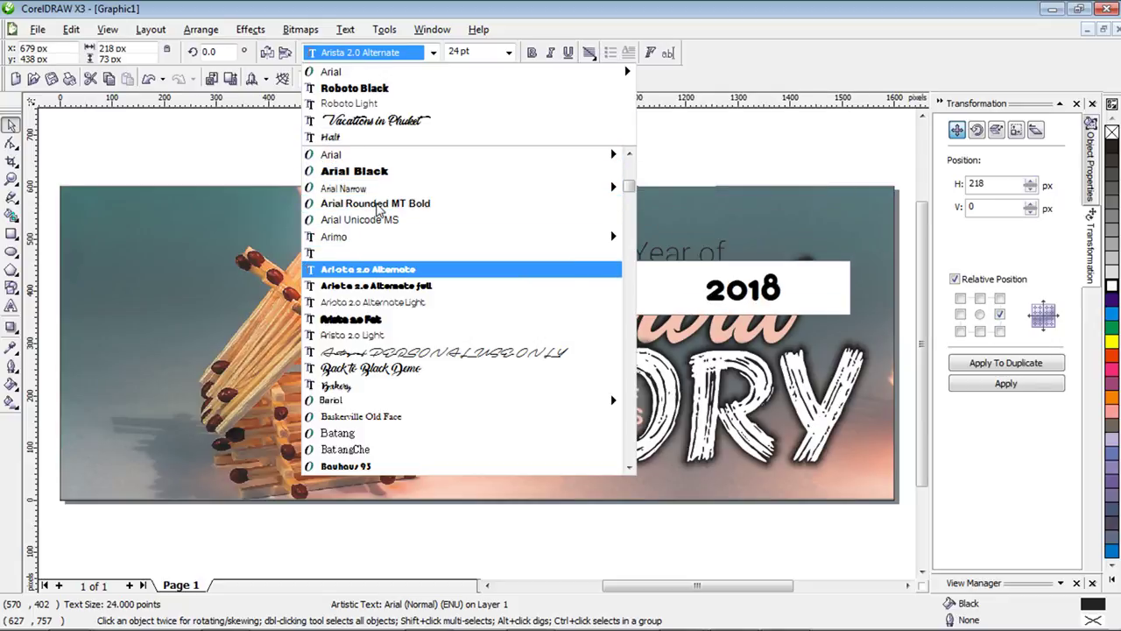
key(Down)
key(Down)
key(Down)
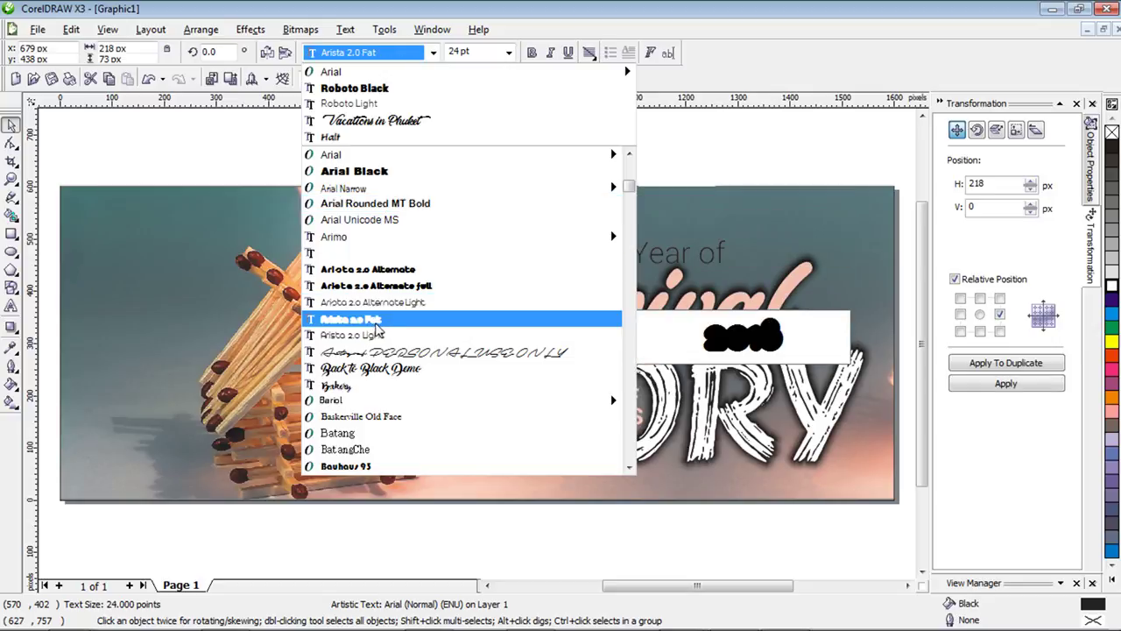
key(Up)
click(379, 303)
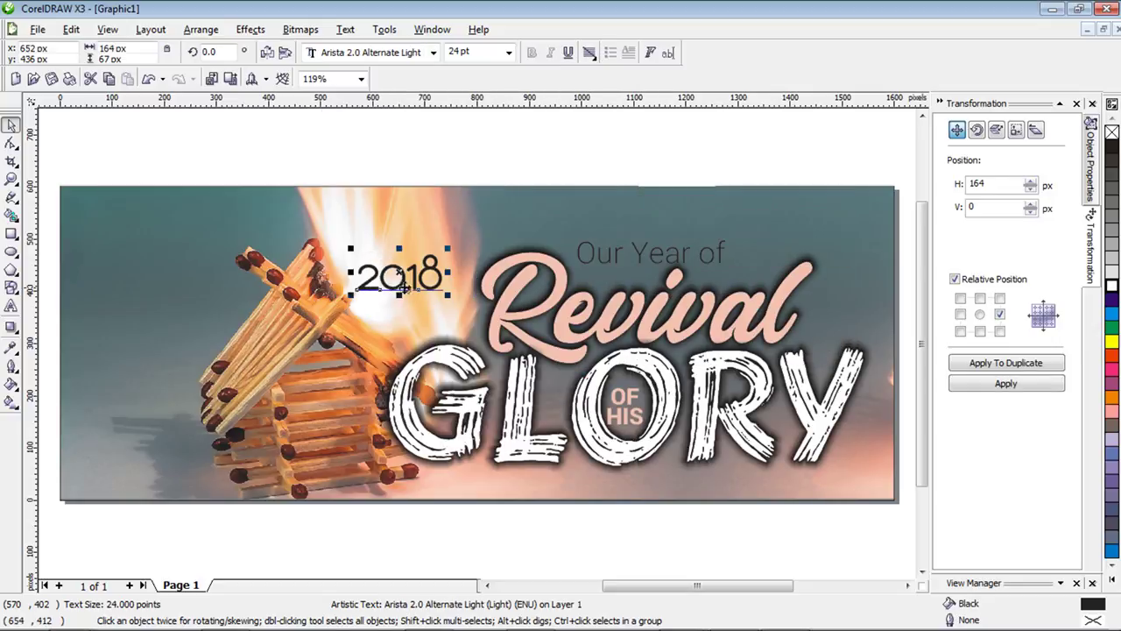
Enlarge the "2018" text to about 32.7 pt and shift it slightly left and up beside "Revival".
click(524, 145)
drag(435, 267, 474, 244)
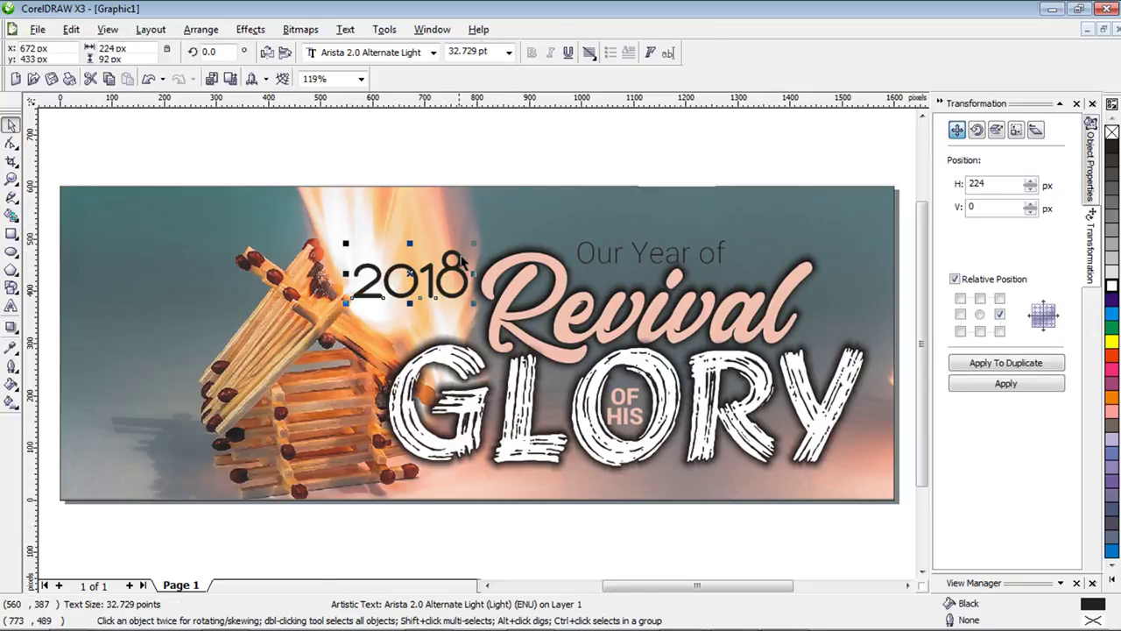
drag(444, 280, 437, 271)
click(543, 154)
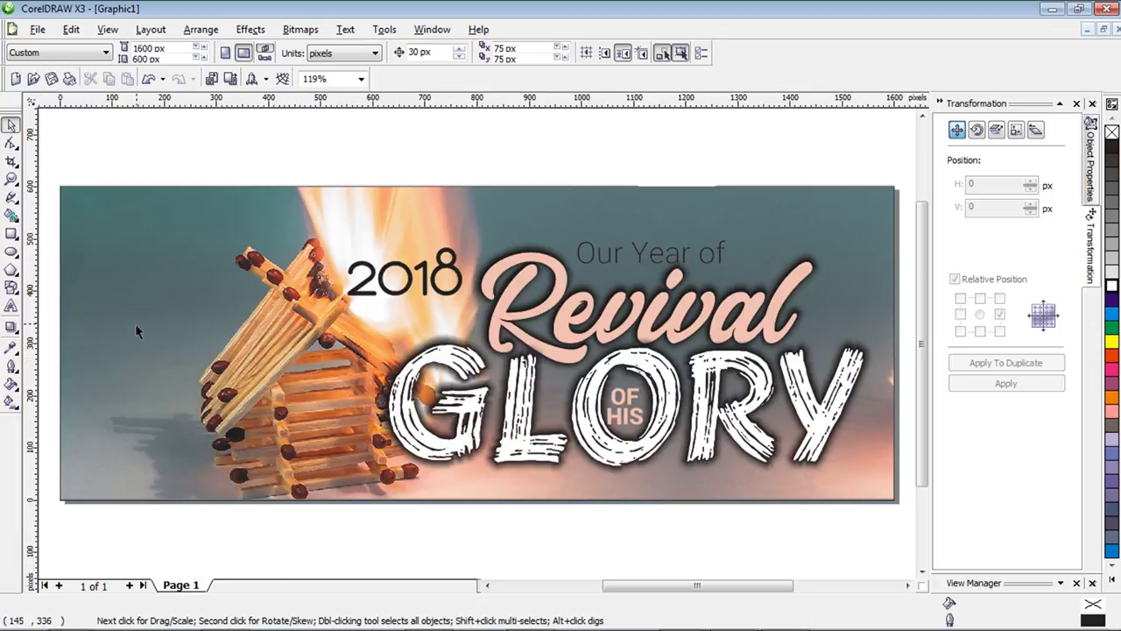
Open the banner's PowerClip contents for editing and group the two mirrored matchstick house photos.
click(188, 256)
ctrl+click(188, 253)
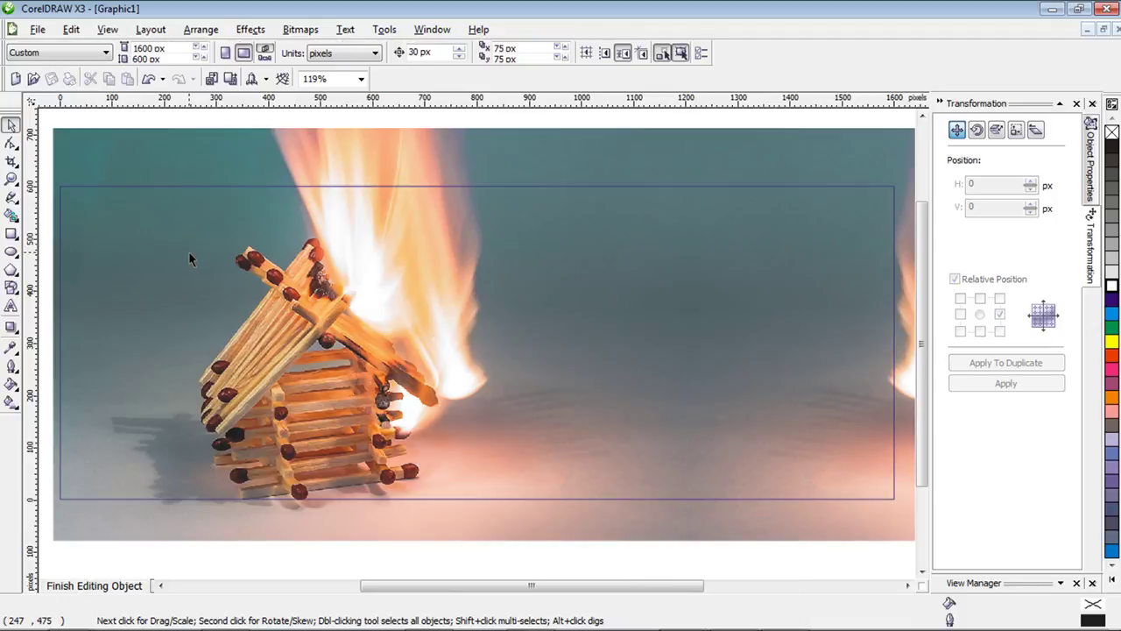
scroll(477, 343, down, 4)
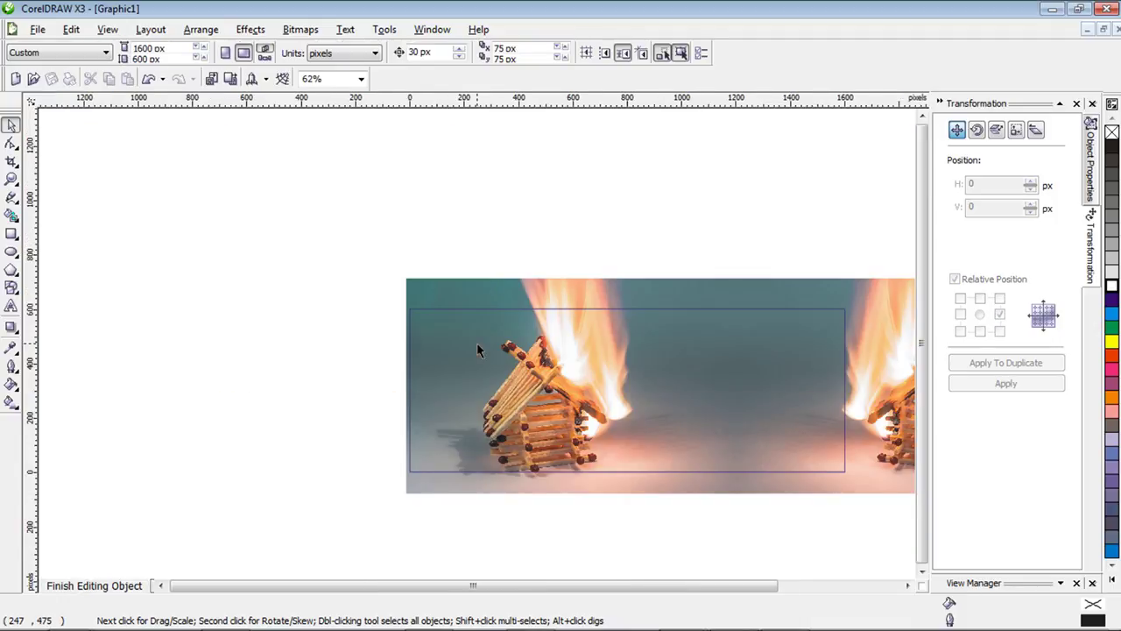
click(539, 359)
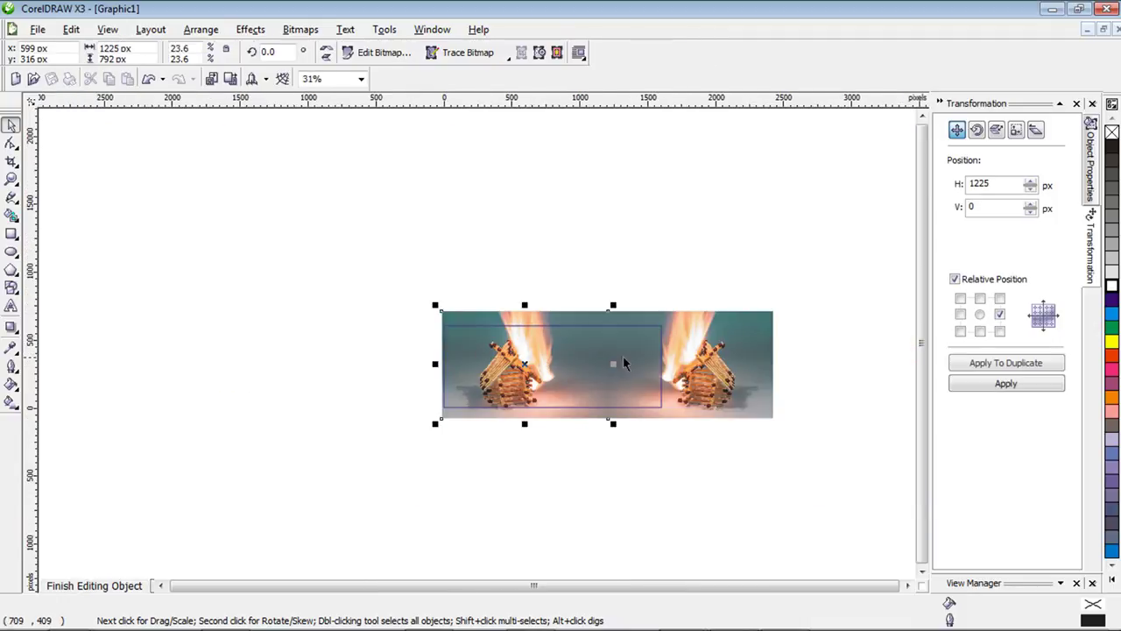
shift+click(716, 358)
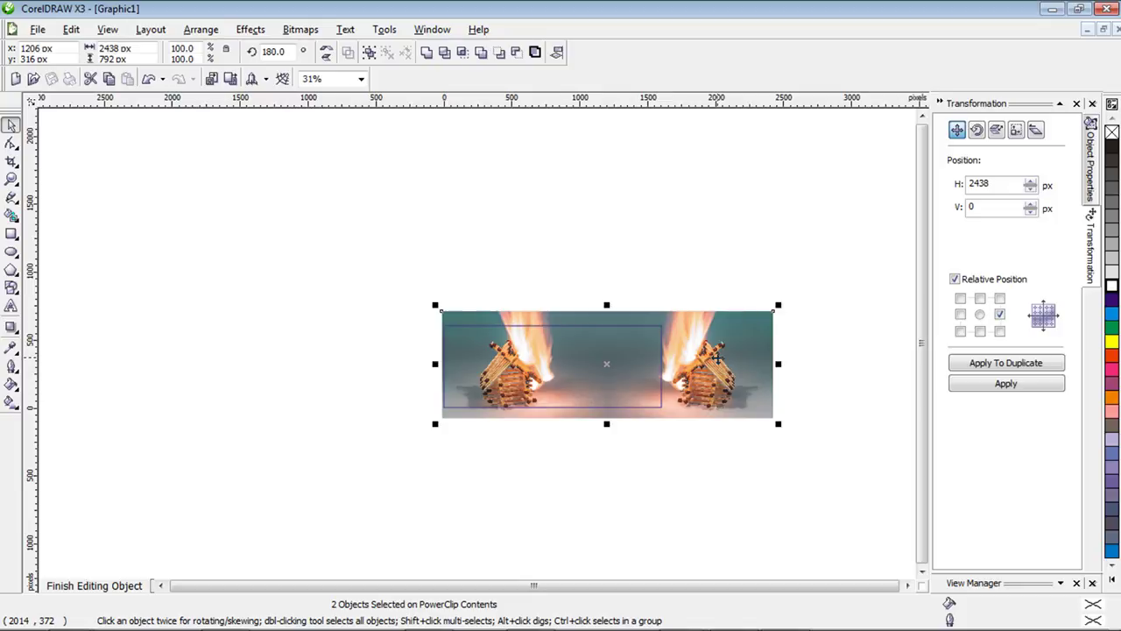
click(371, 52)
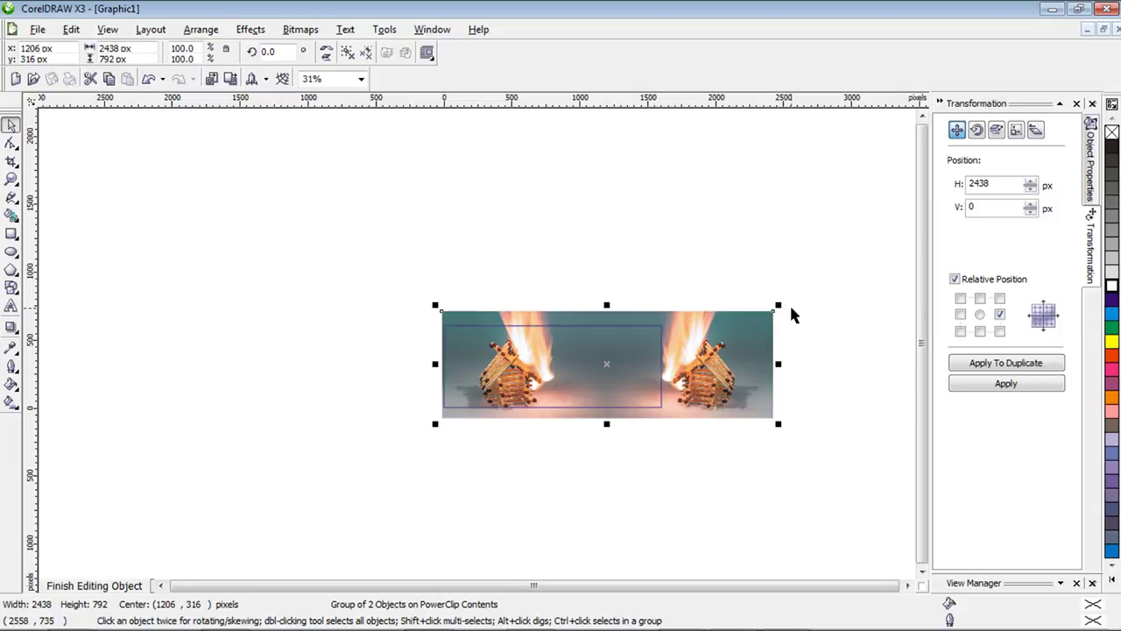
Scale the photo group to about 2577 x 837 px, centre it near x 1121, y 322 px, and finish editing the PowerClip.
drag(779, 305, 803, 295)
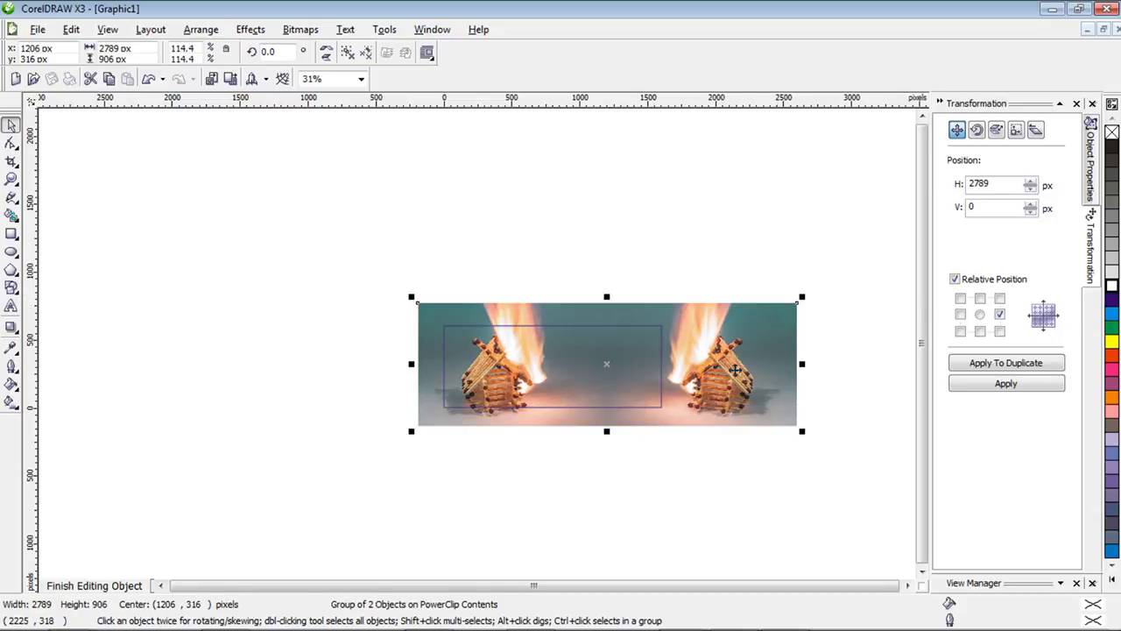
drag(729, 375, 722, 373)
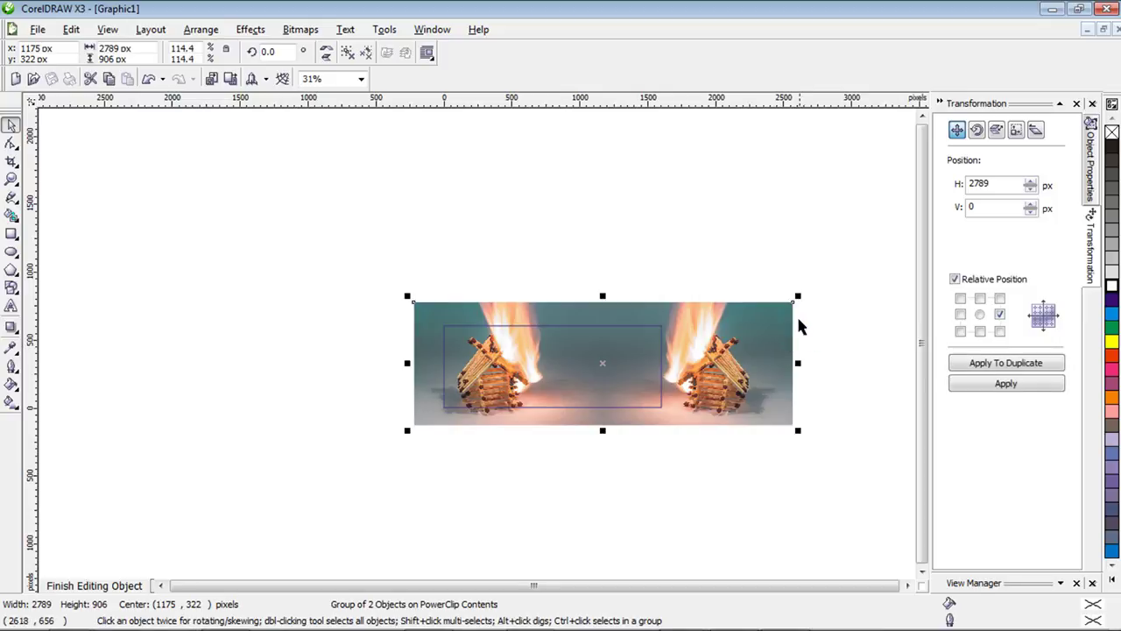
drag(797, 297, 796, 307)
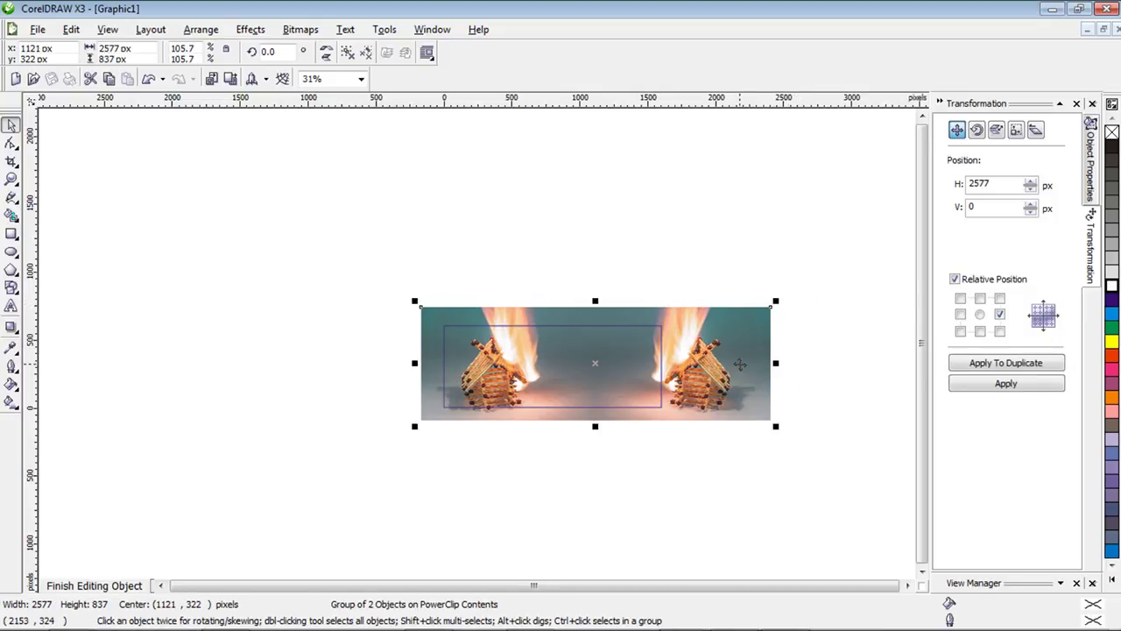
ctrl+click(816, 362)
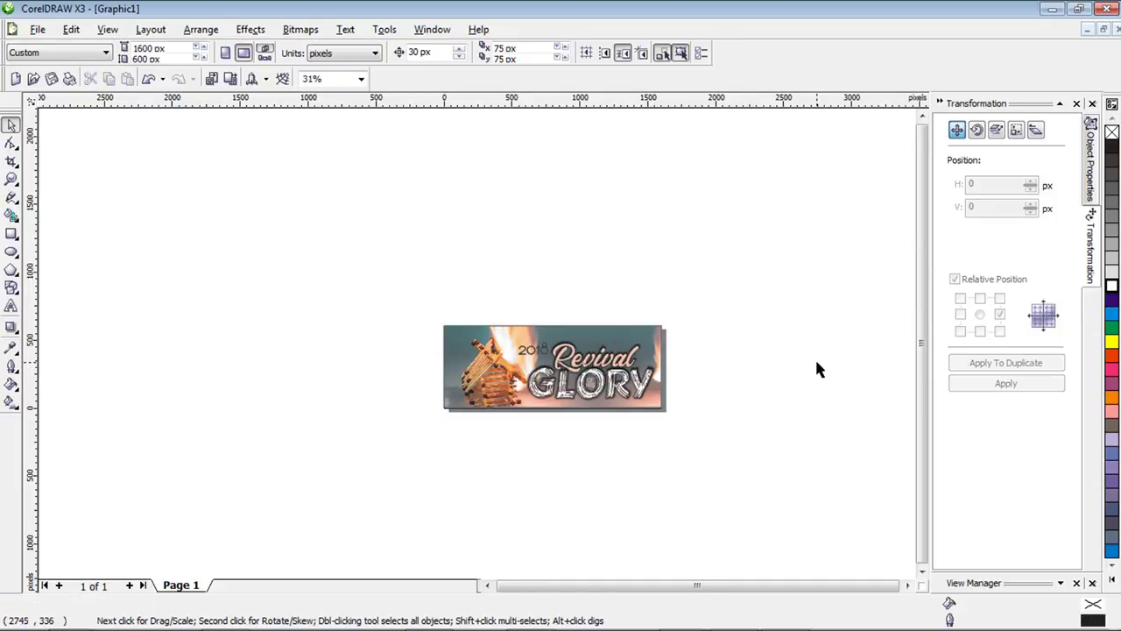
key(F4)
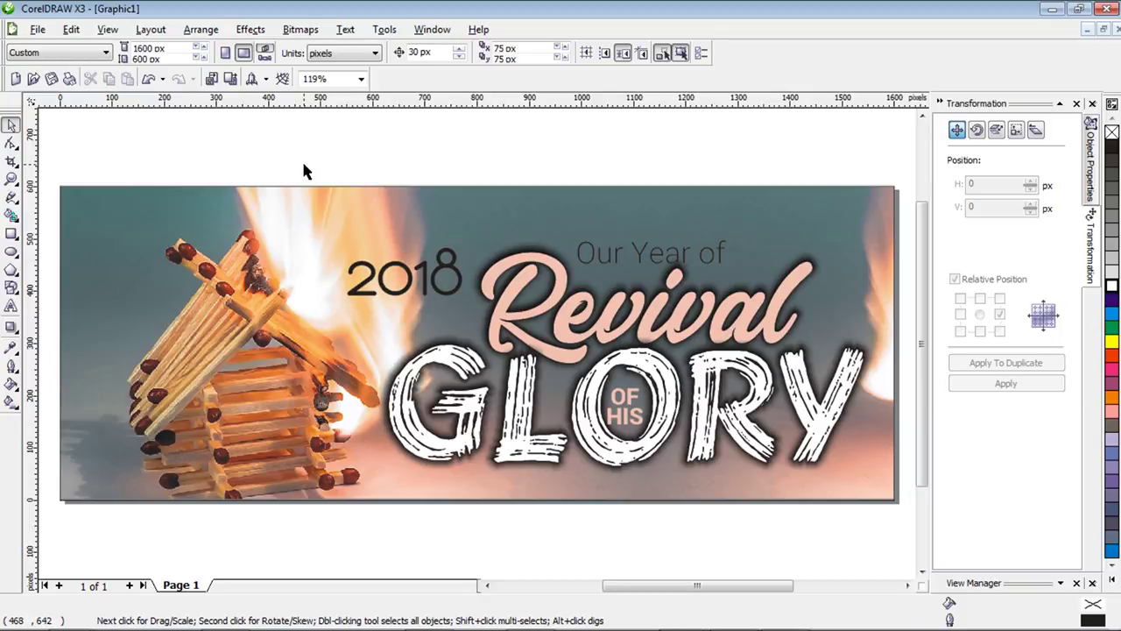
Move all the title text with its drop shadows about 31 px left and 3 px down on the banner.
drag(303, 164, 877, 495)
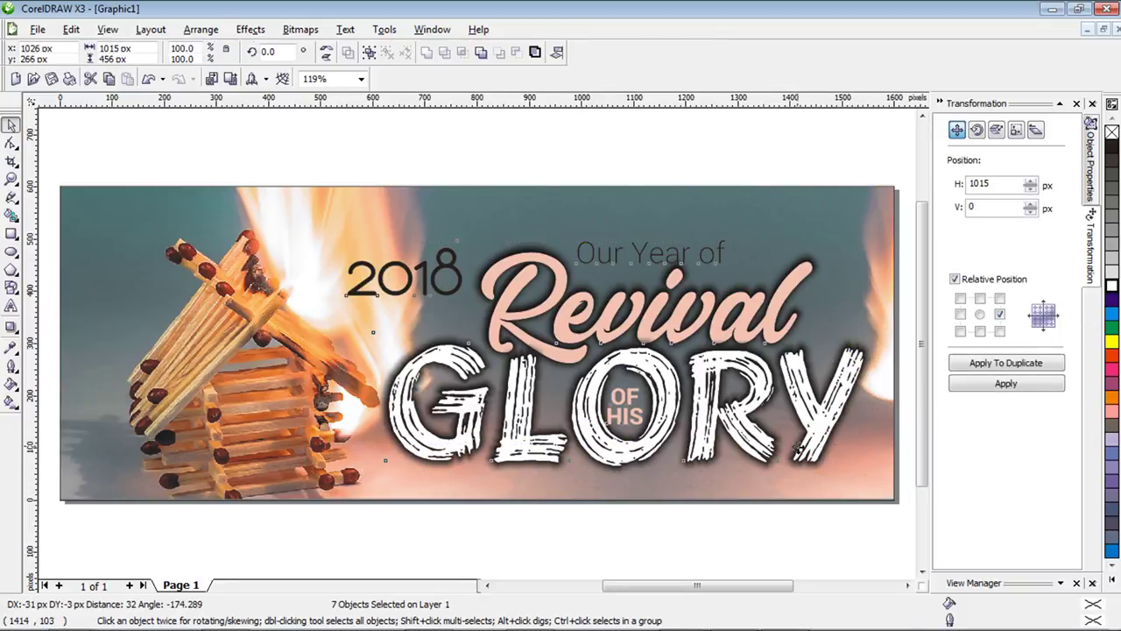
drag(797, 448, 795, 448)
click(702, 162)
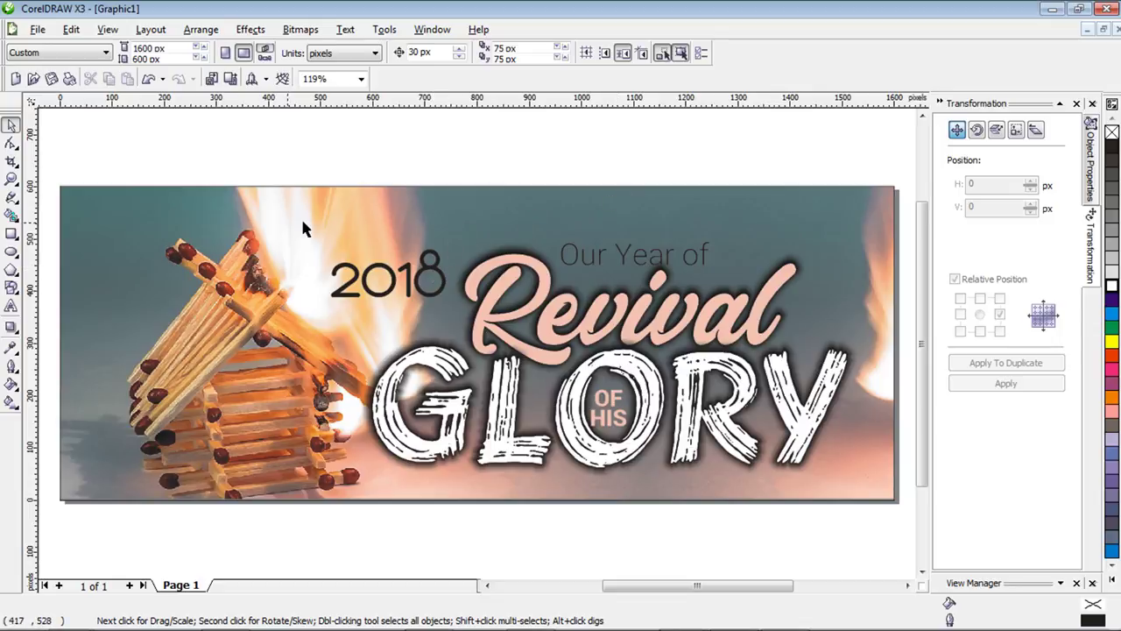
Add the artistic text "Assemblies of god oke ado" above the banner, starting at about x 457 px, y 657 px.
click(11, 305)
click(298, 157)
text(A)
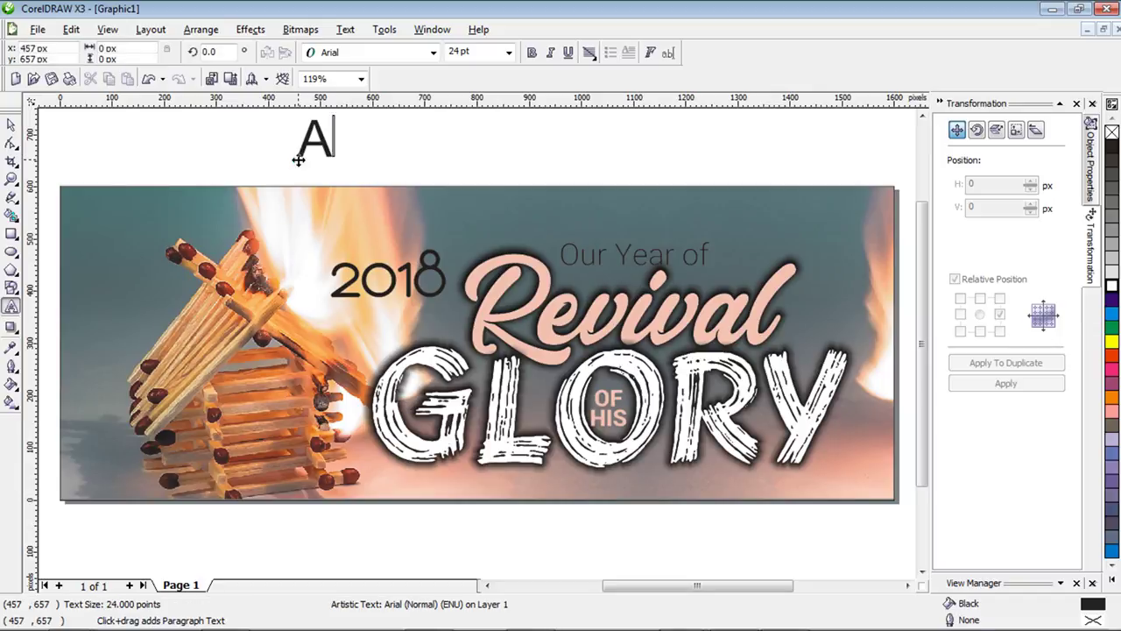
text(sselmblies)
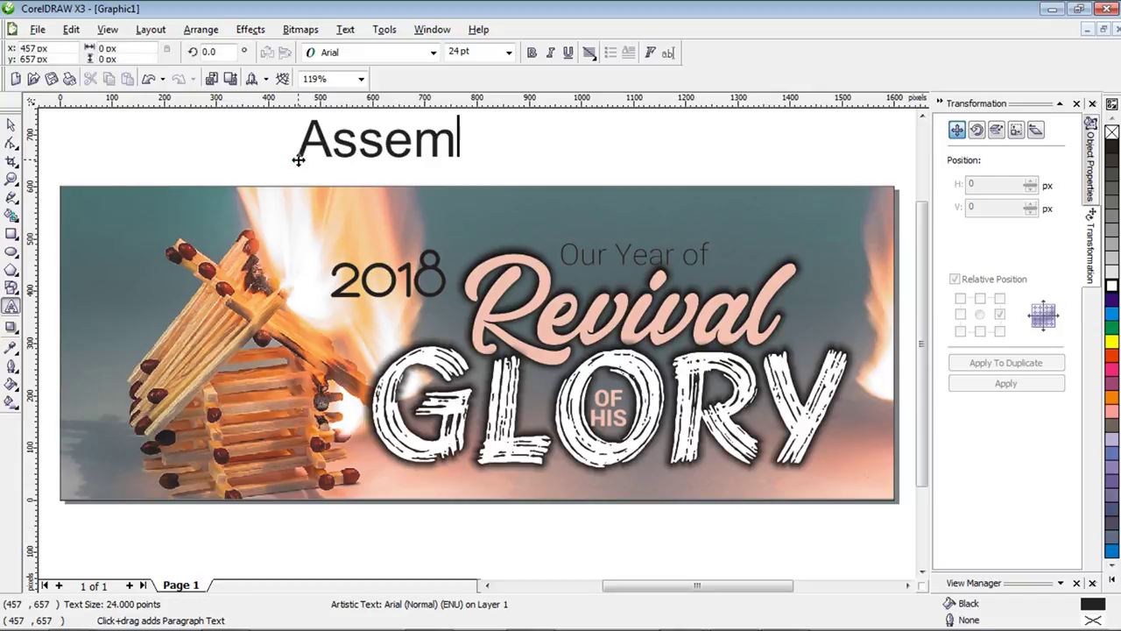
text( of)
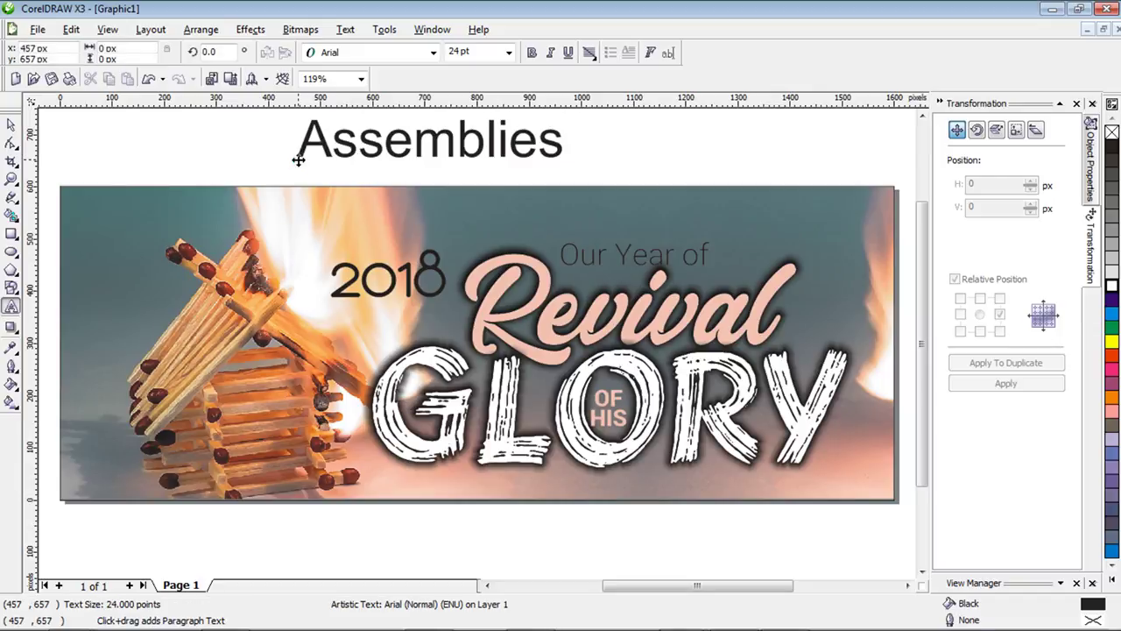
text(g)
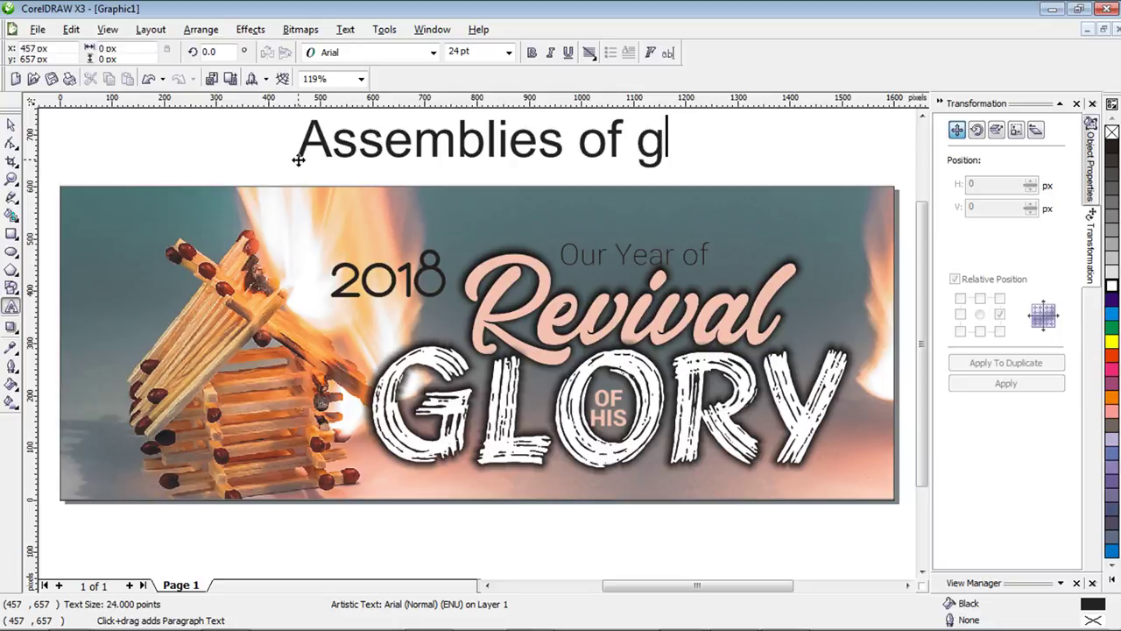
key(BackSpace)
text(go)
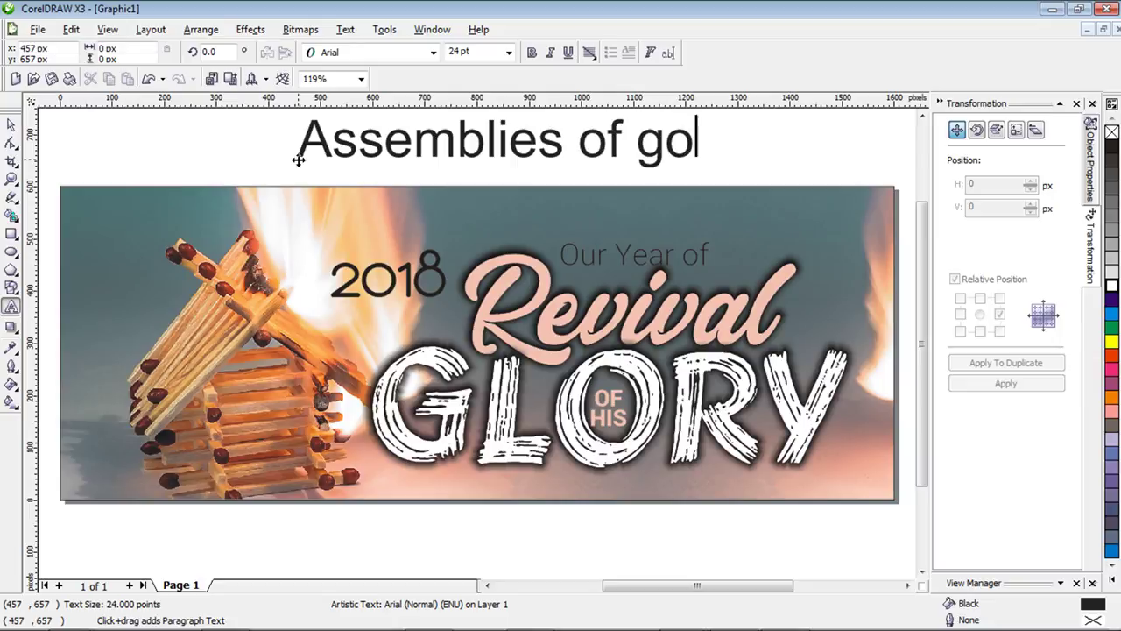
text(d oke ado)
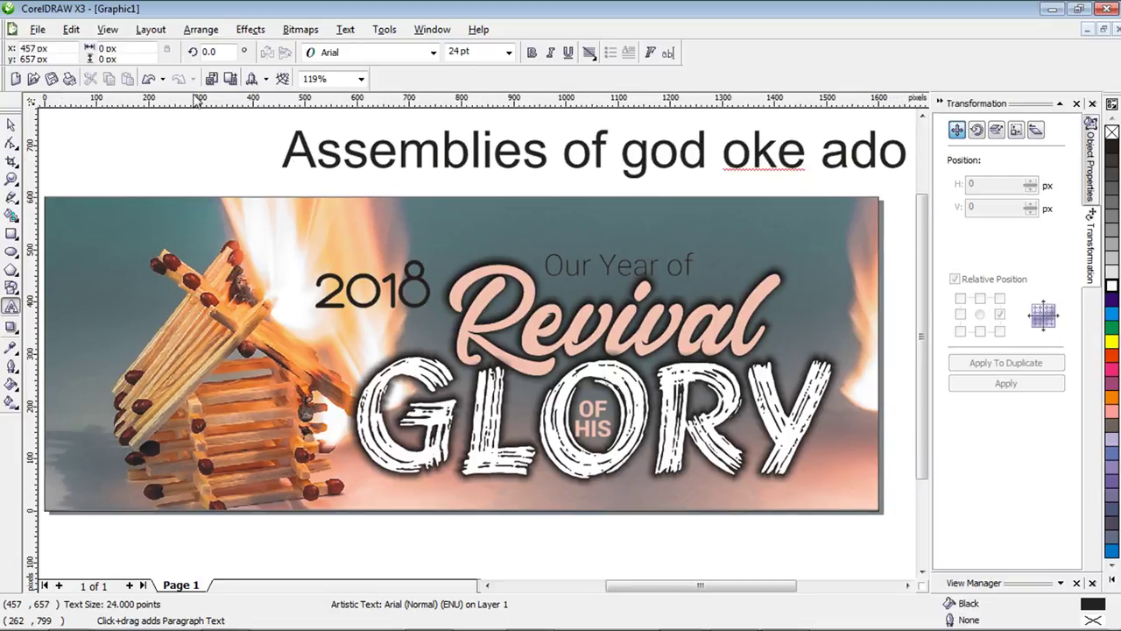
Change the case of the "Assemblies of god oke ado" text above the banner to UPPERCASE.
click(10, 124)
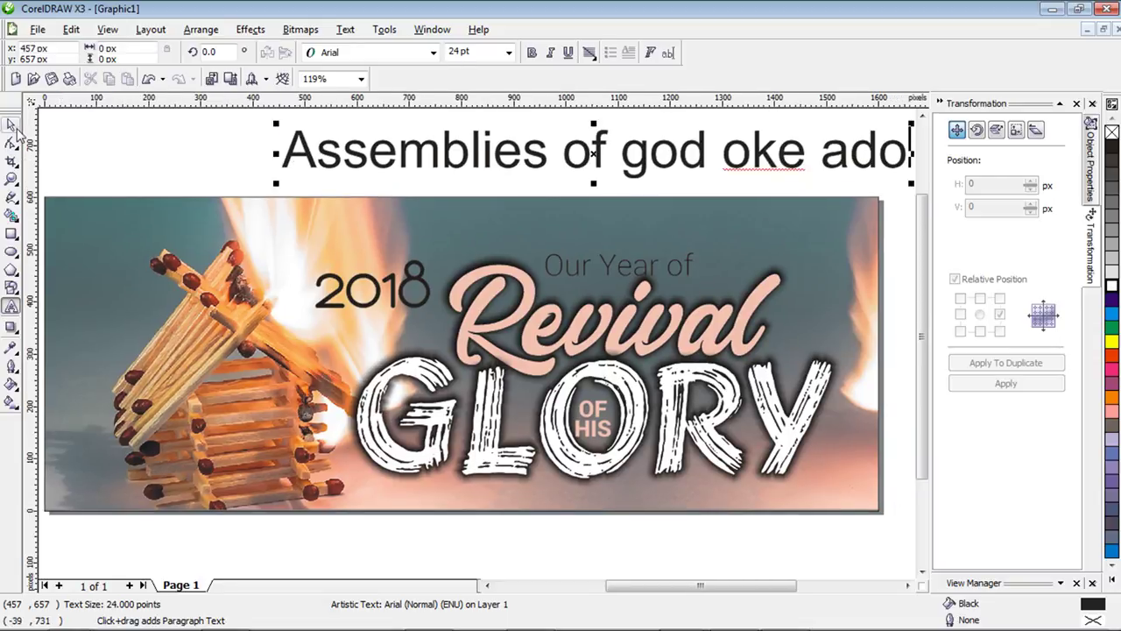
click(341, 29)
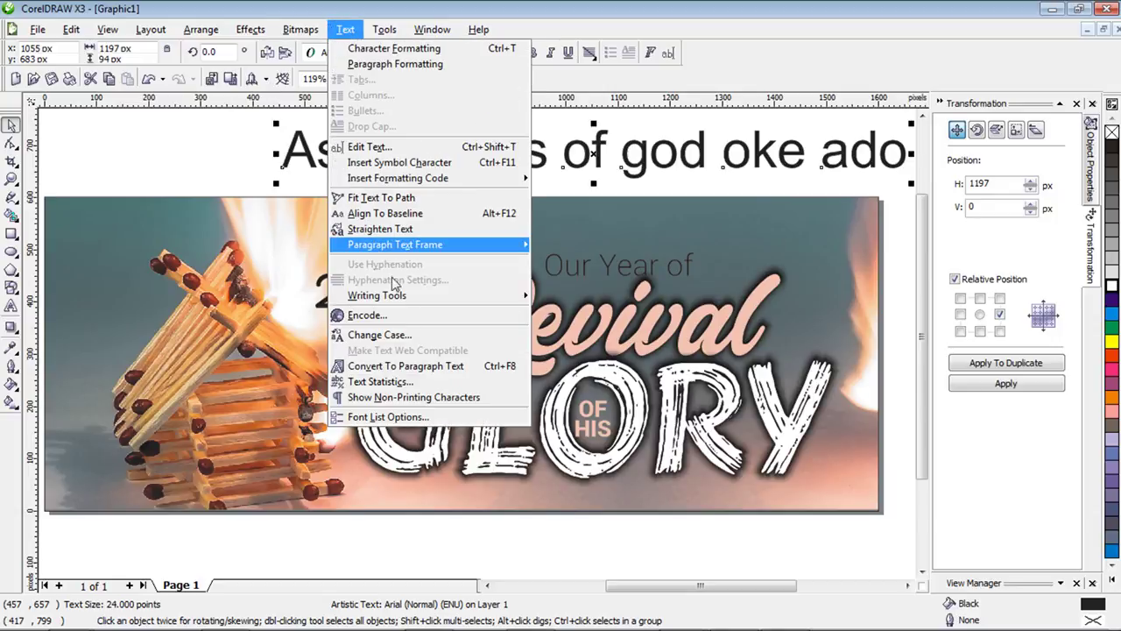
click(386, 336)
click(508, 308)
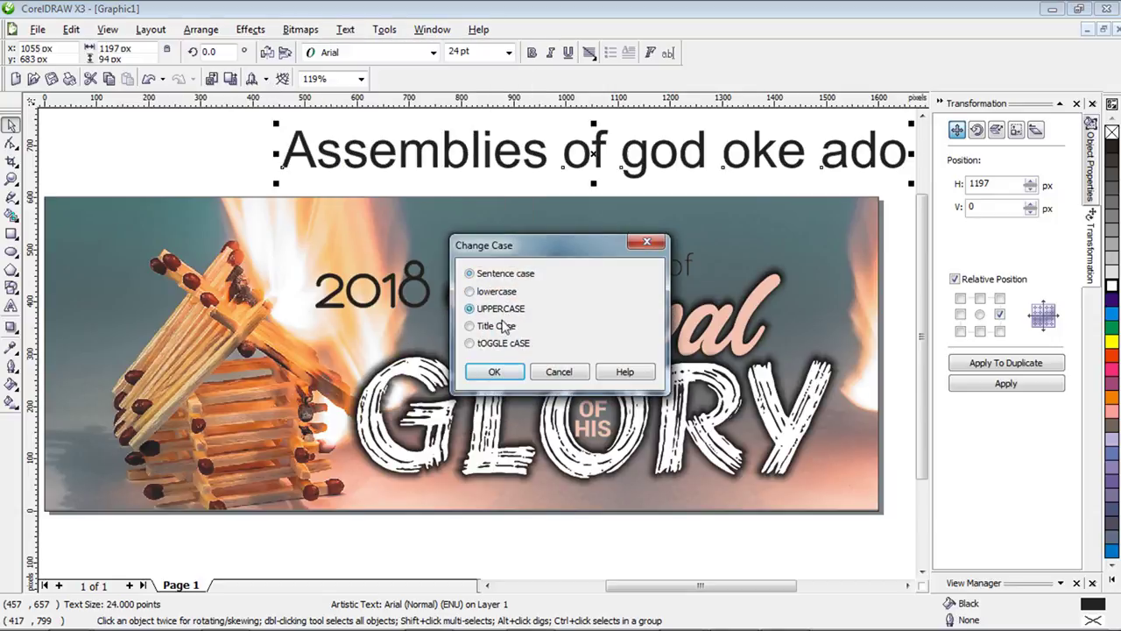
click(494, 371)
Set the church name text in the Roboto Light font at 6 pt.
click(394, 52)
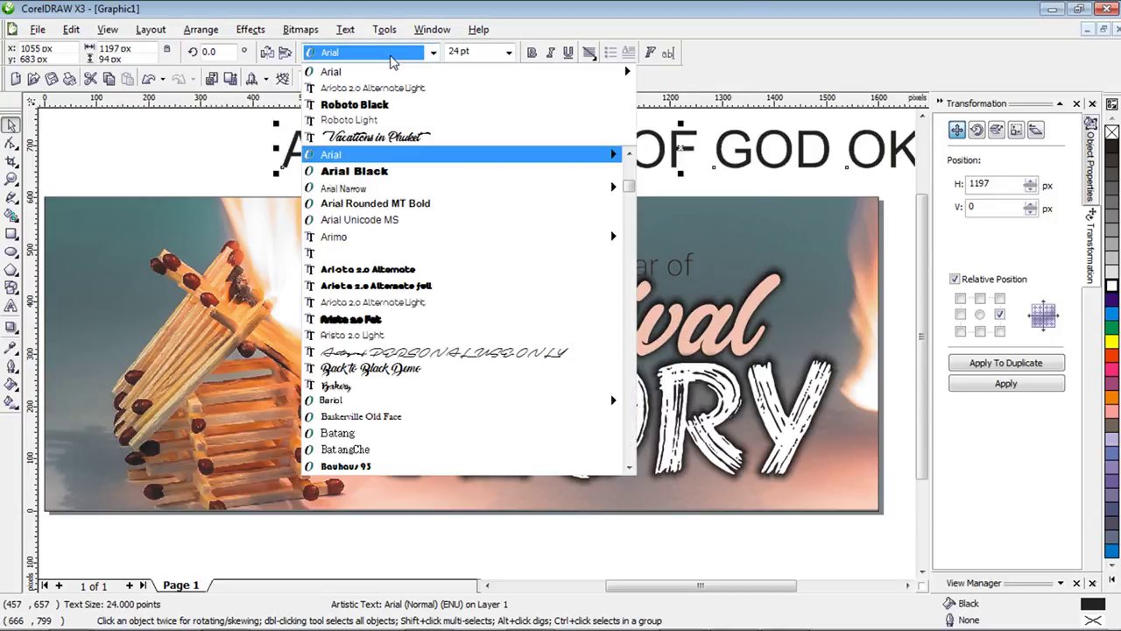
click(367, 121)
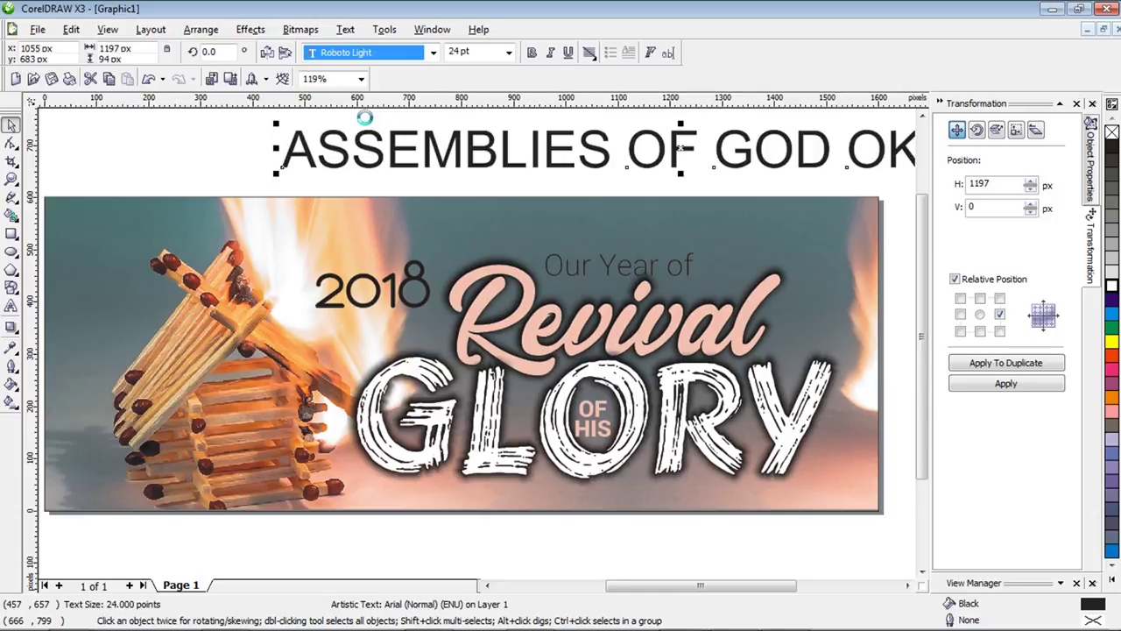
click(507, 53)
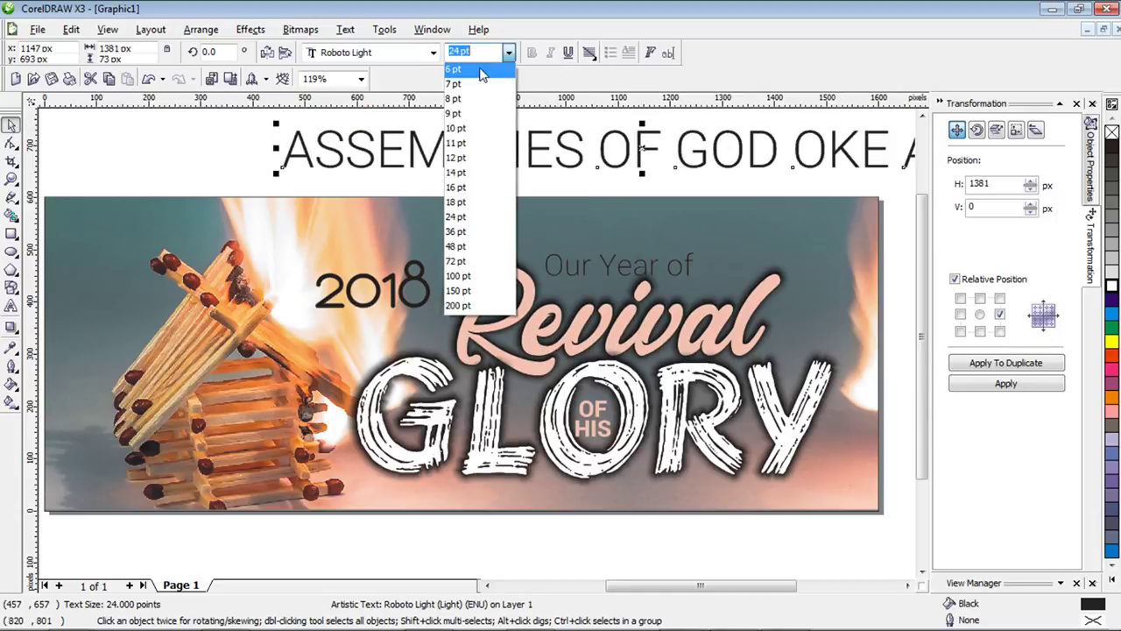
click(483, 75)
Move the church name text onto the banner's upper area, centred at about x 374 px, y 559 px.
drag(431, 163, 297, 222)
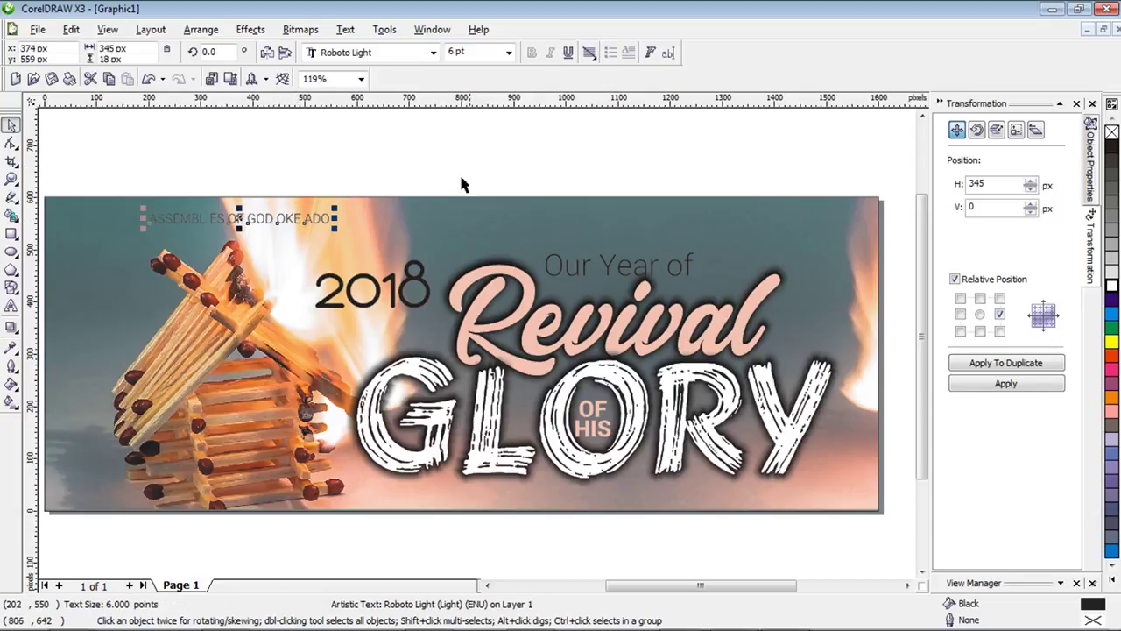
click(415, 185)
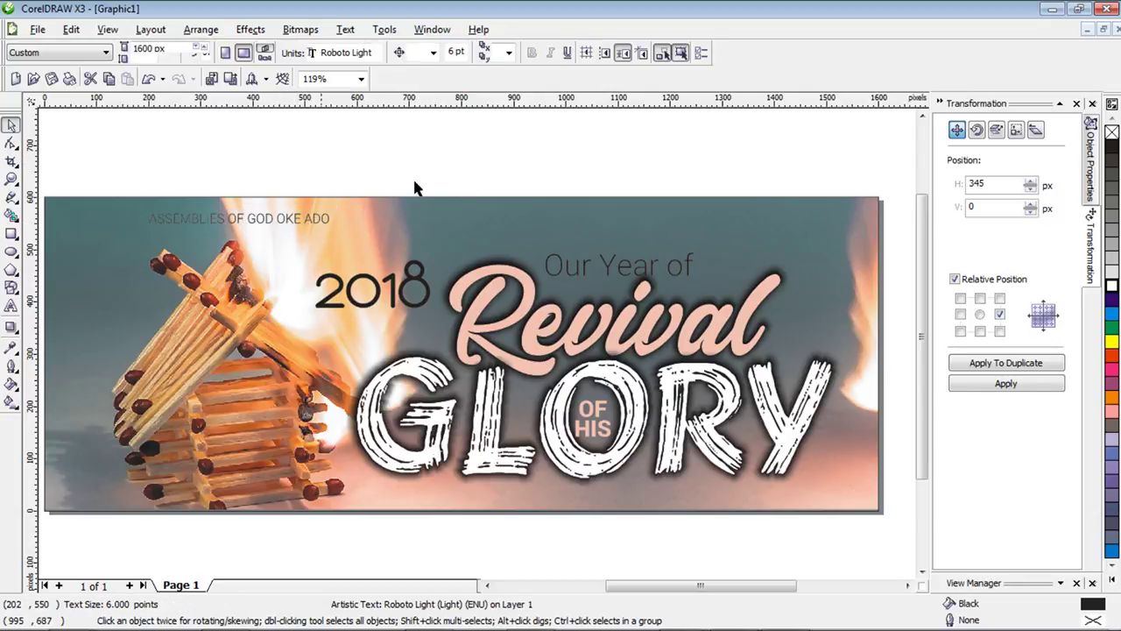
click(283, 224)
click(306, 220)
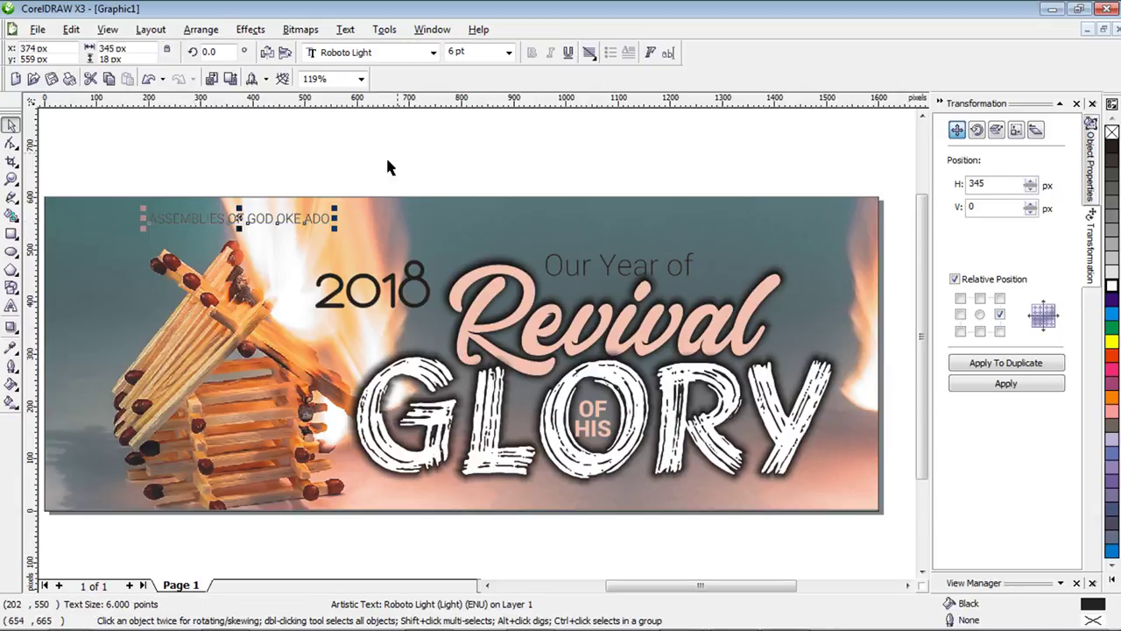
click(420, 160)
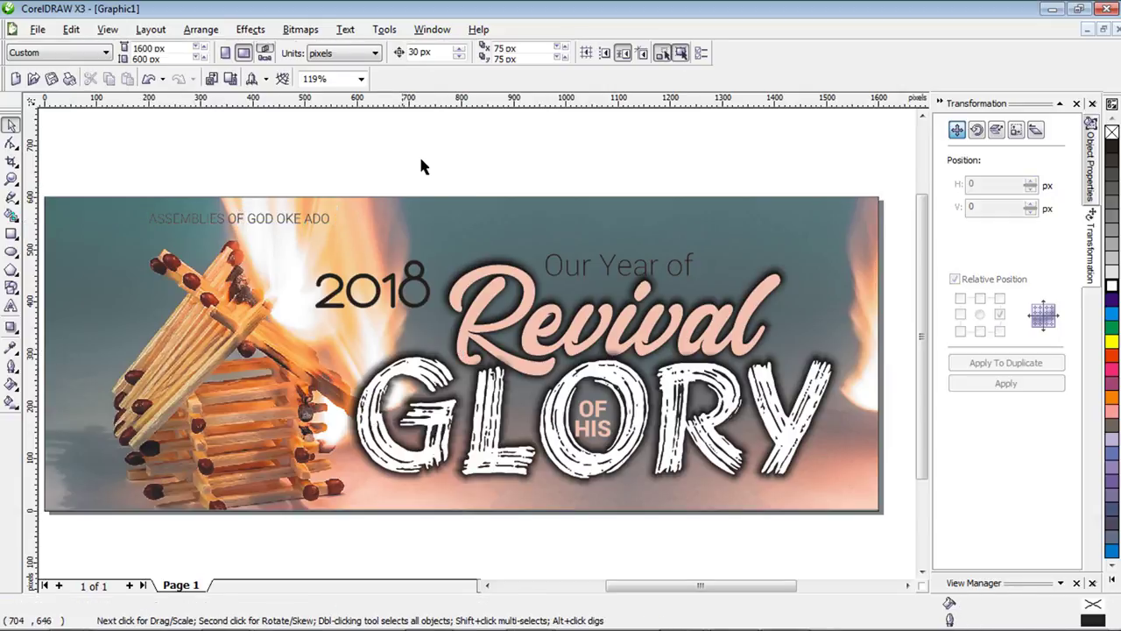
Widen the letter spacing of the church name until the line spans about 1190 px across the banner's upper edge.
click(323, 220)
click(324, 222)
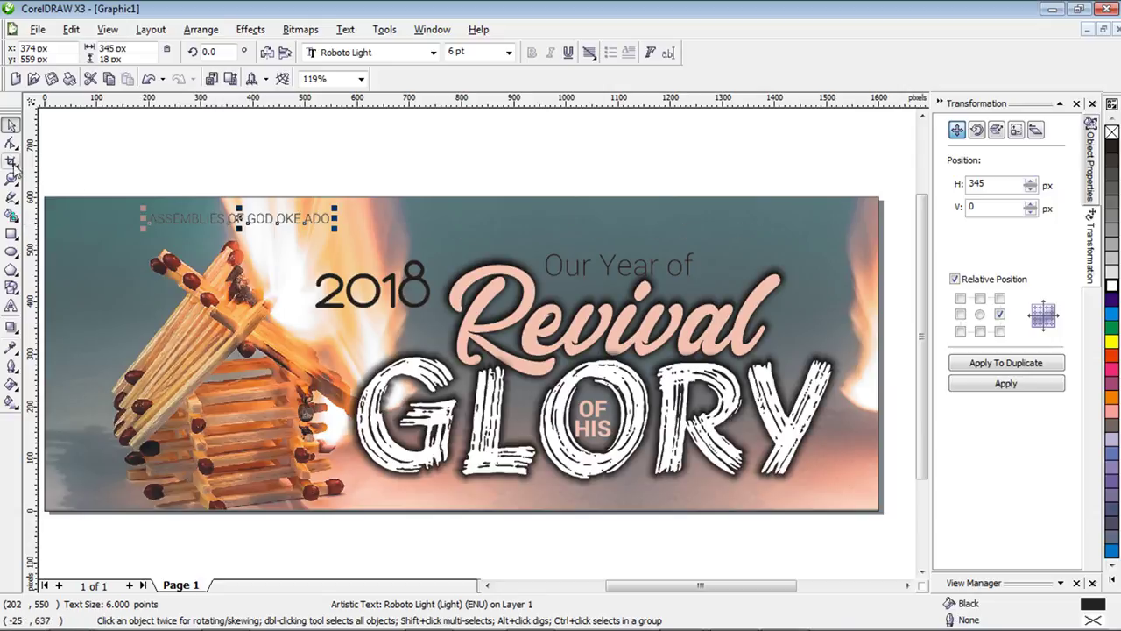
click(11, 146)
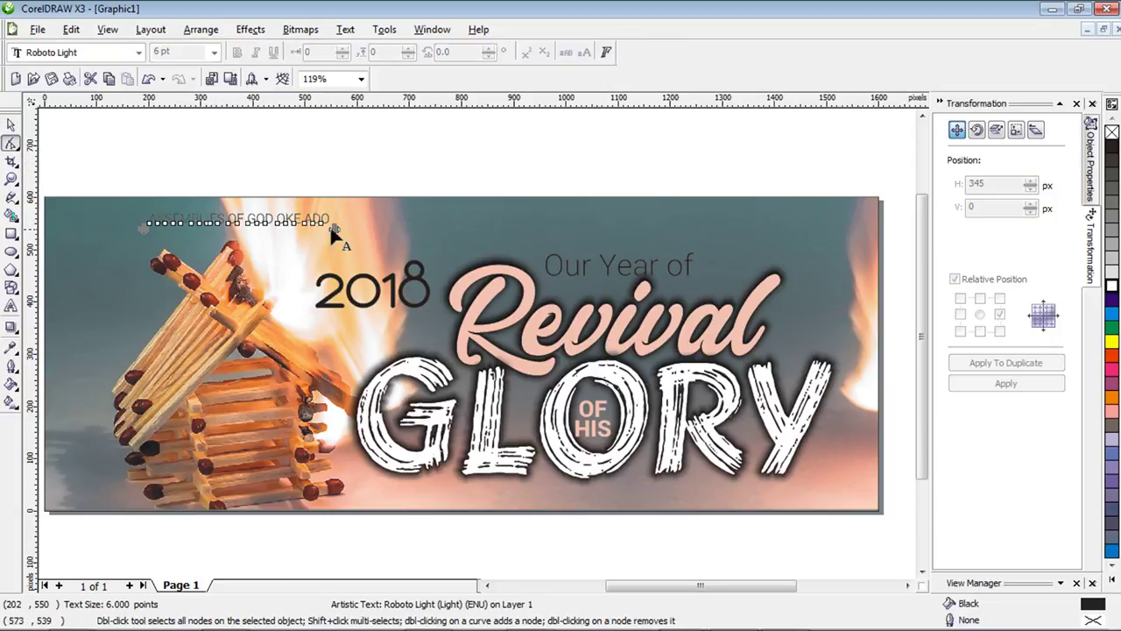
drag(342, 228, 767, 245)
drag(673, 233, 784, 233)
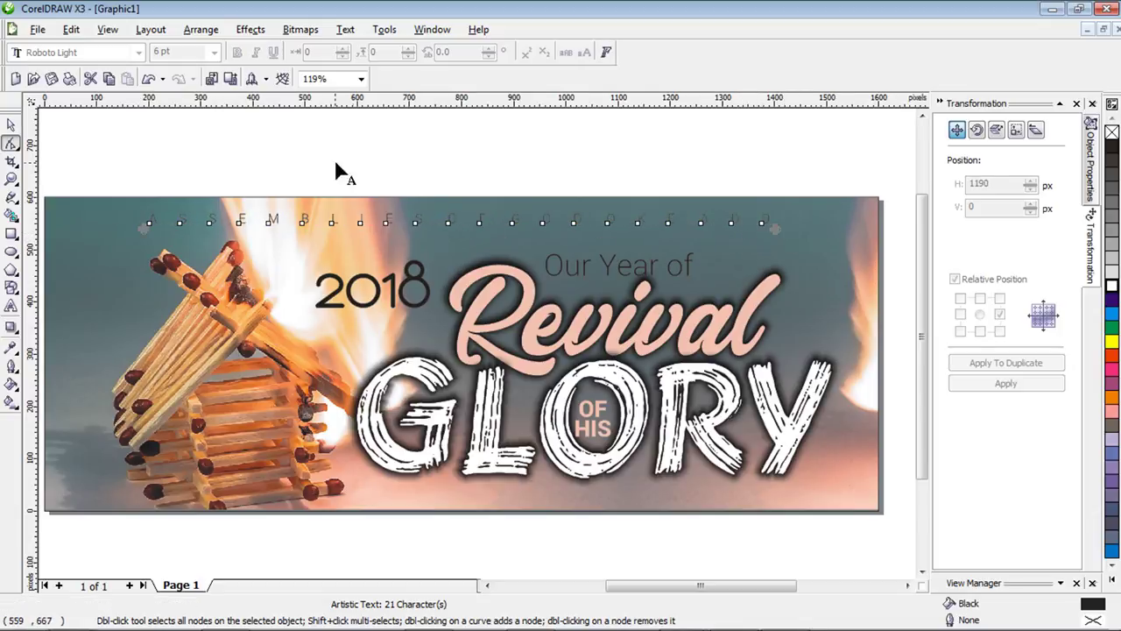
click(10, 124)
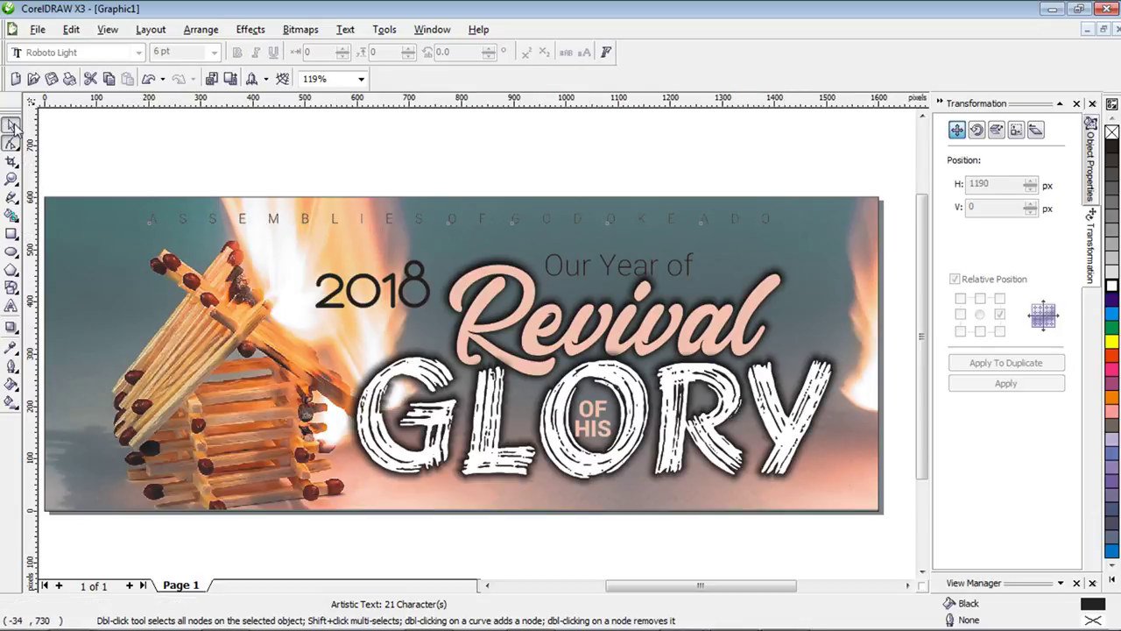
click(129, 143)
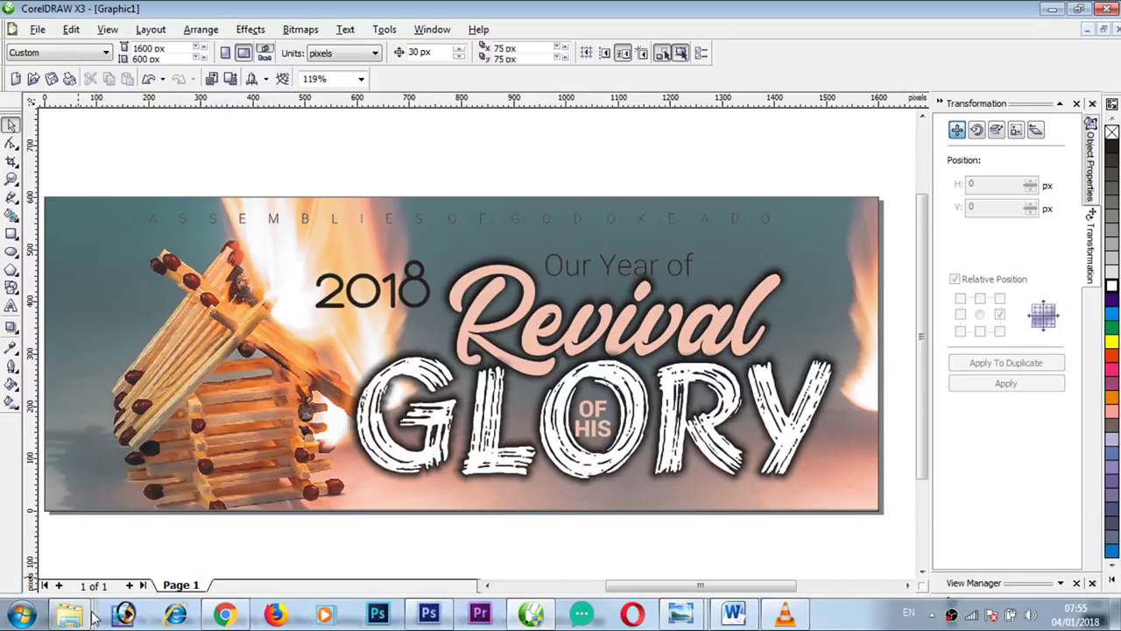
Switch to the file explorer, open the Desktop's ag job folder and bring the assemblies-of-God-Nigeria-logo1 image into the CorelDRAW page.
mouse_move(65, 616)
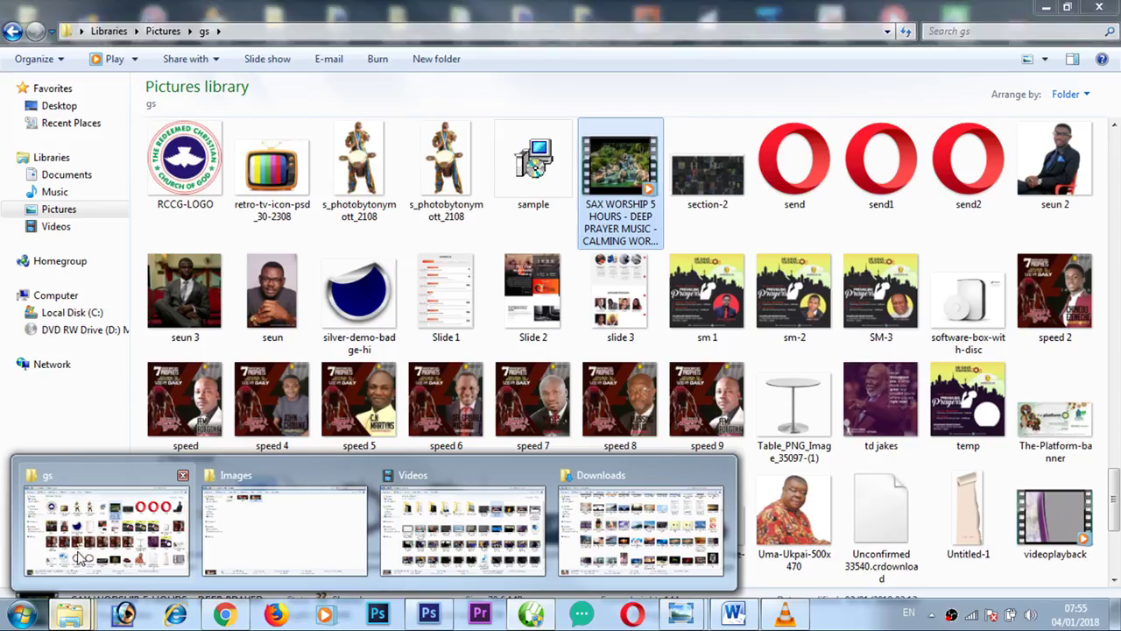
click(77, 557)
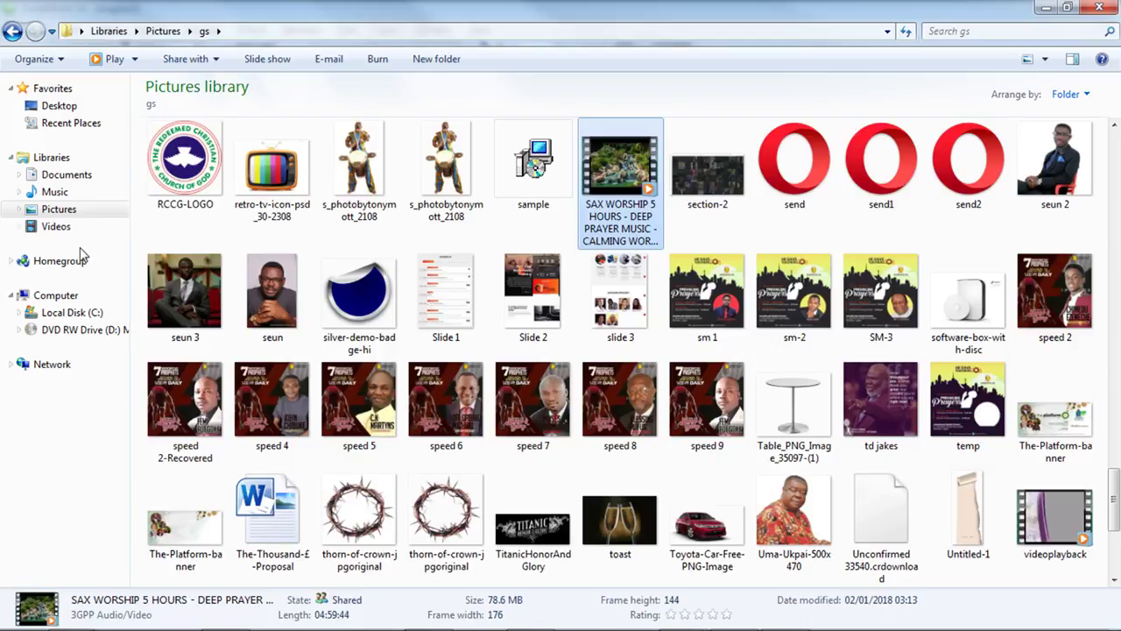
click(87, 107)
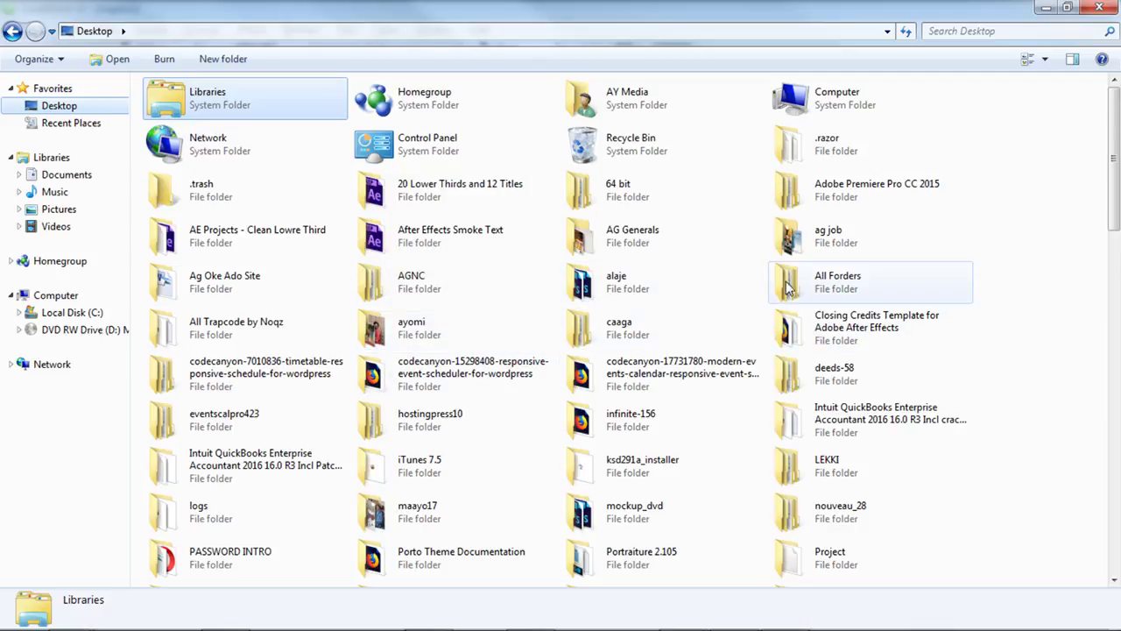
double_click(792, 238)
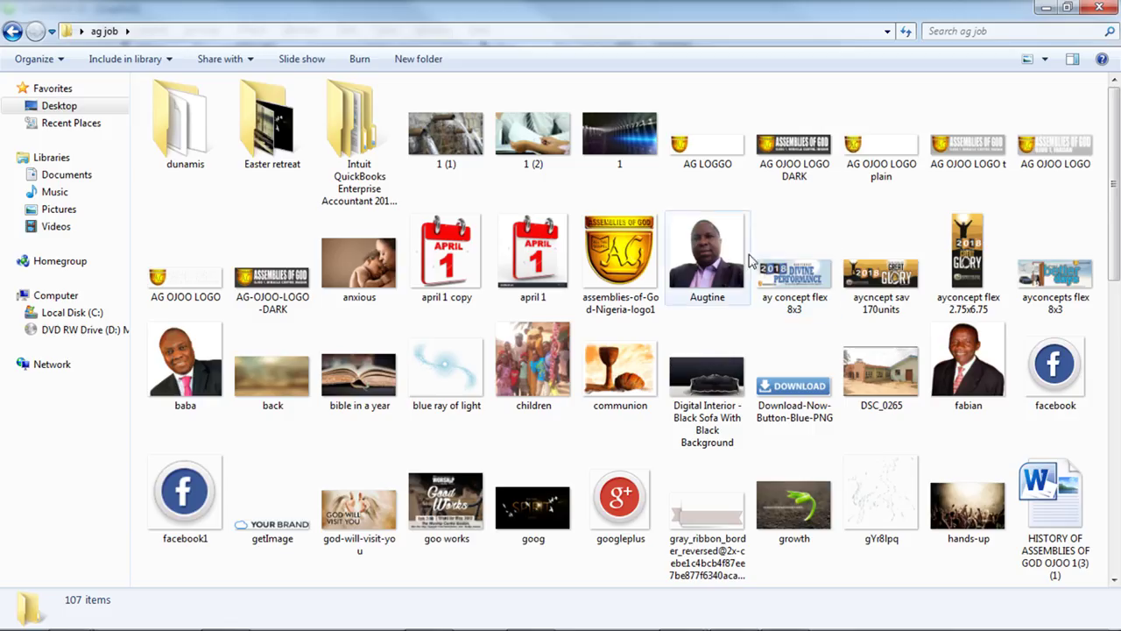
drag(620, 254, 352, 321)
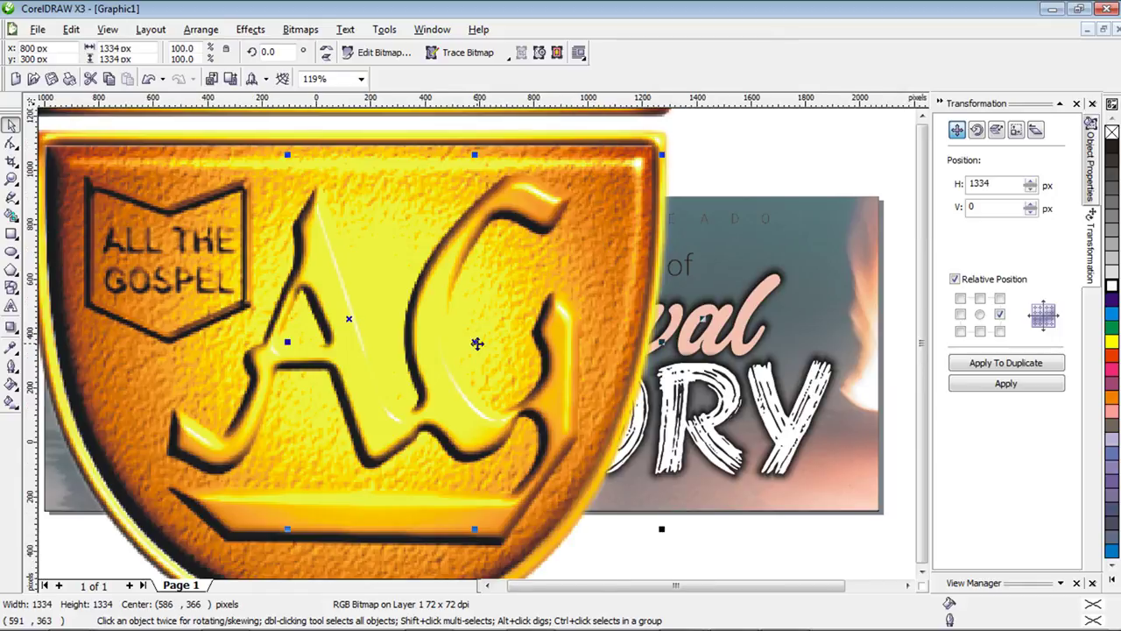
Scale the church logo to about 79 x 79 px and place it in the banner's upper-left corner, just before the church name.
key(shift+F2)
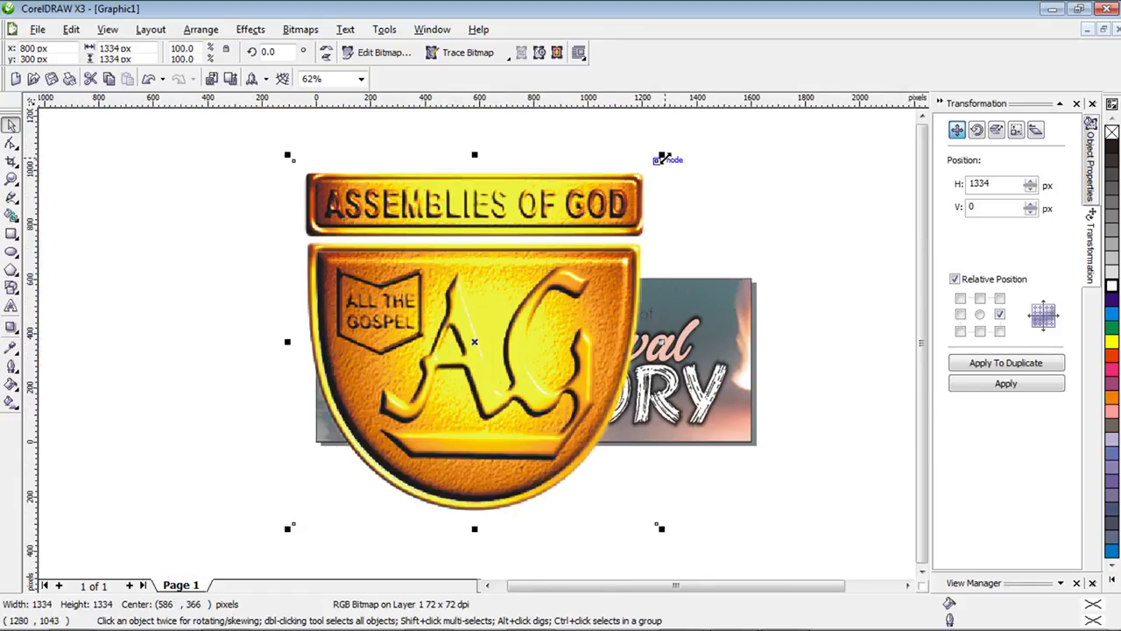
drag(663, 158, 598, 332)
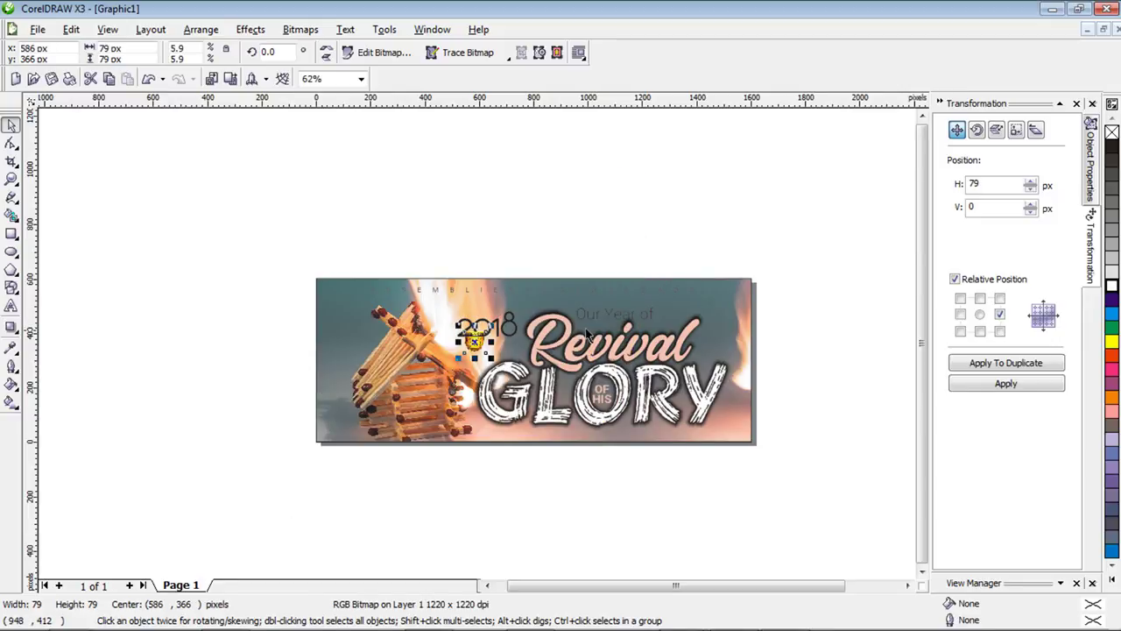
drag(474, 342, 356, 290)
click(708, 230)
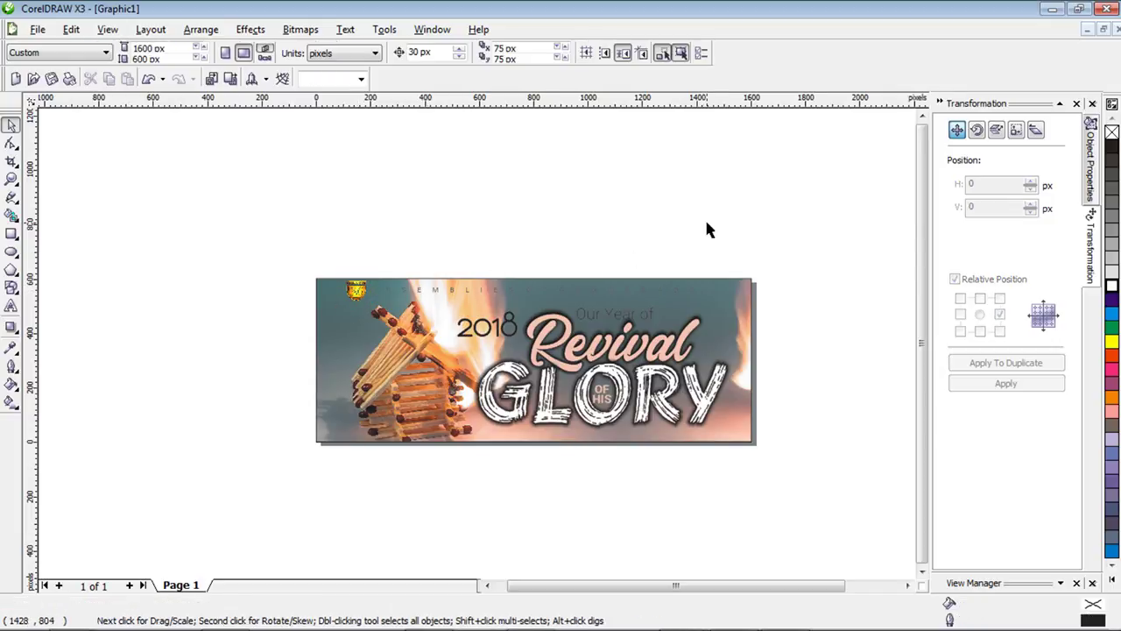
scroll(474, 338, down, 2)
scroll(475, 338, up, 4)
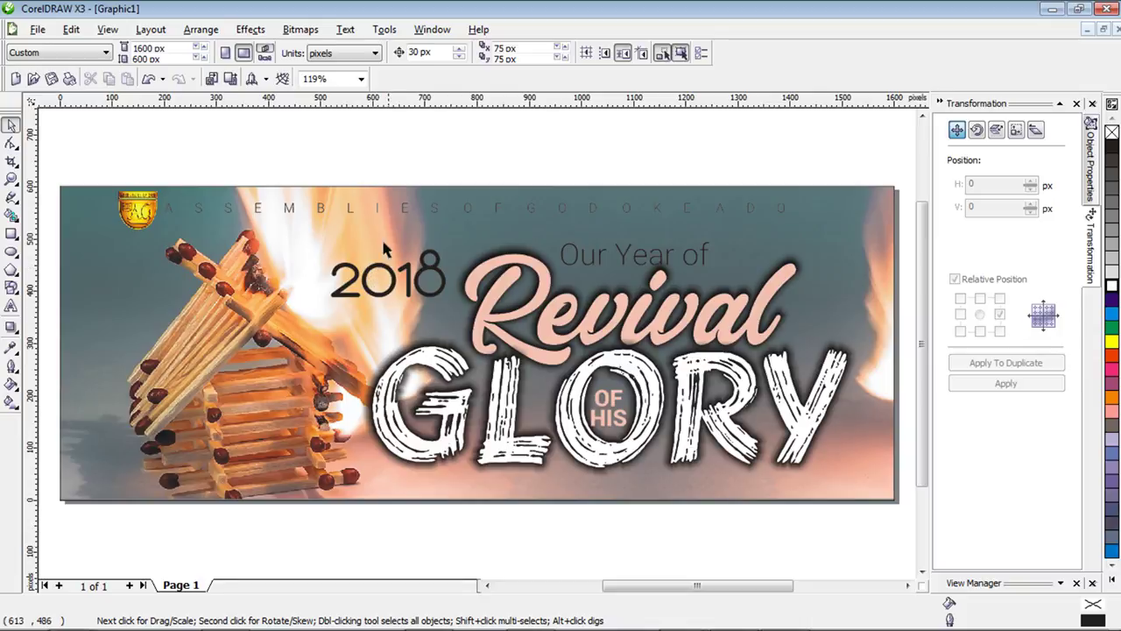
Try 10% and 40% black fills on the church name text, and settle on white.
click(404, 210)
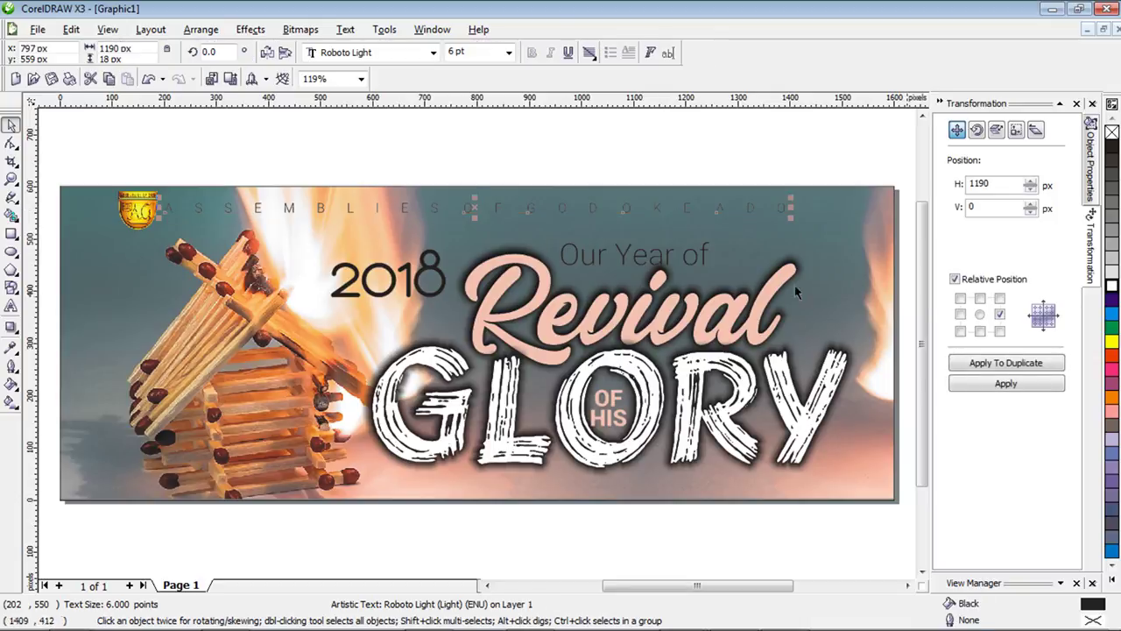
click(1111, 275)
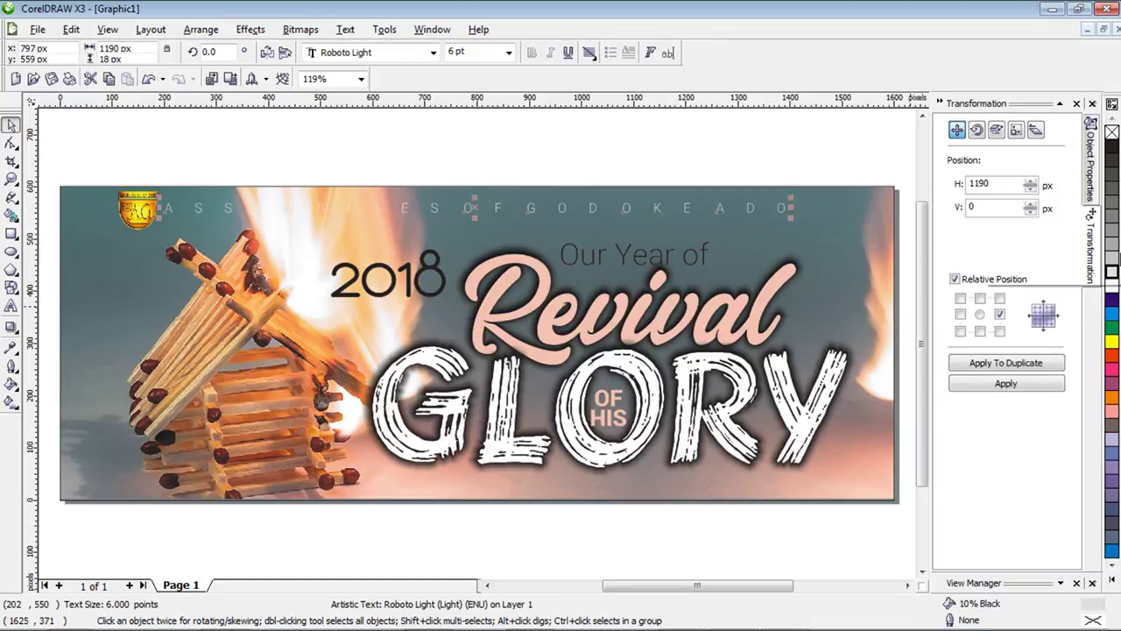
click(1114, 255)
click(1113, 239)
click(1113, 229)
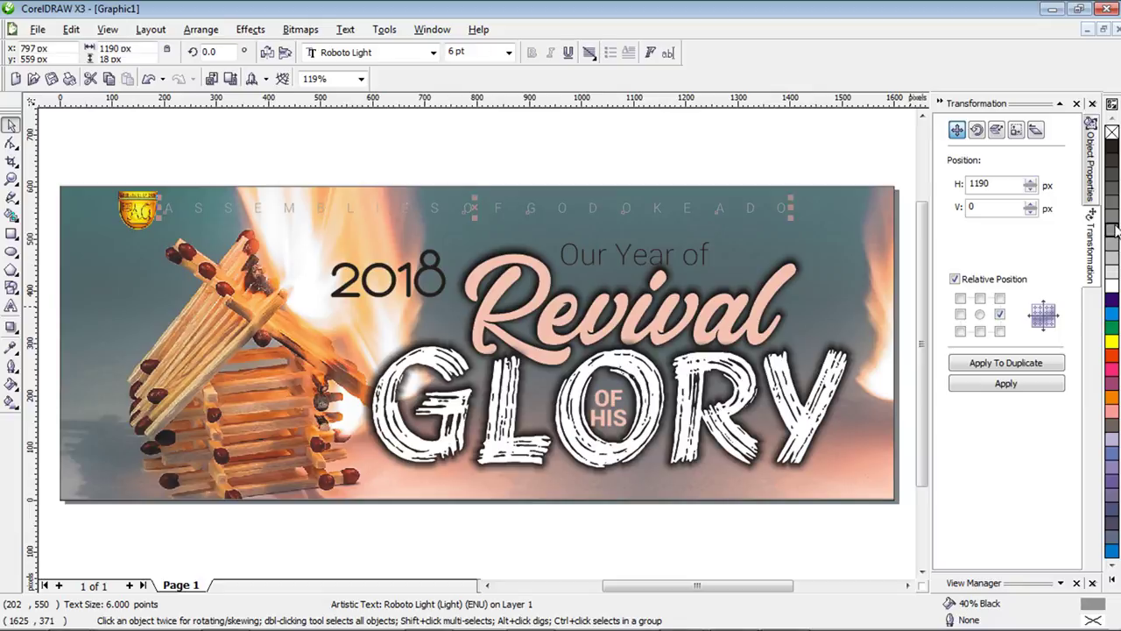
click(1113, 285)
click(412, 149)
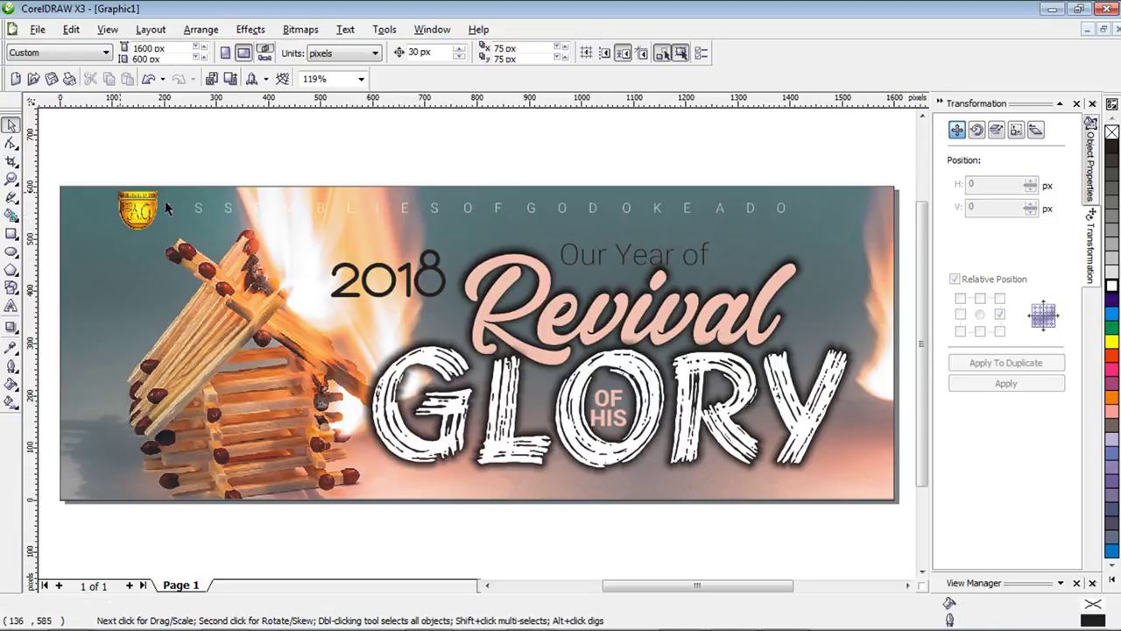
Try a black fill on the letters "EMBLIE" of the church name over the flames, and undo it.
click(11, 143)
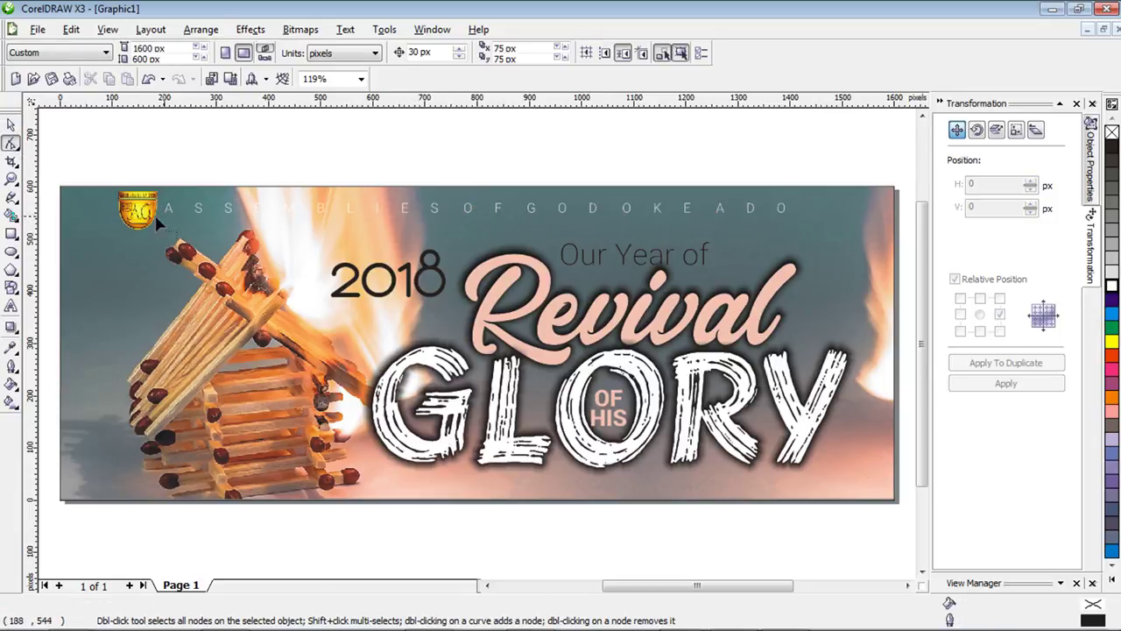
click(199, 216)
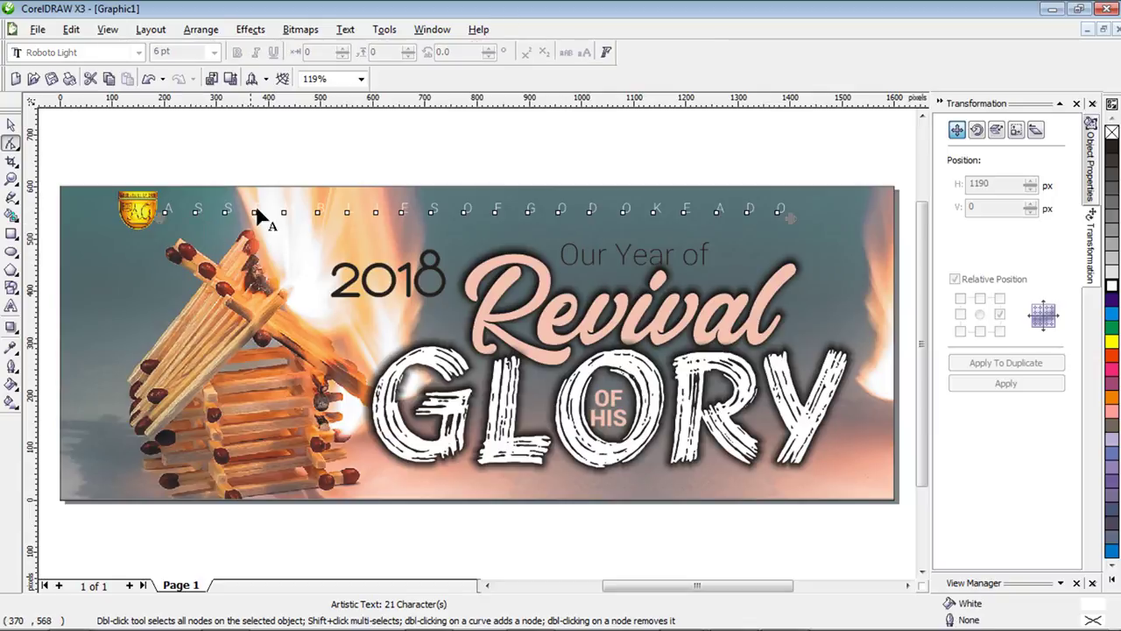
drag(239, 159, 427, 238)
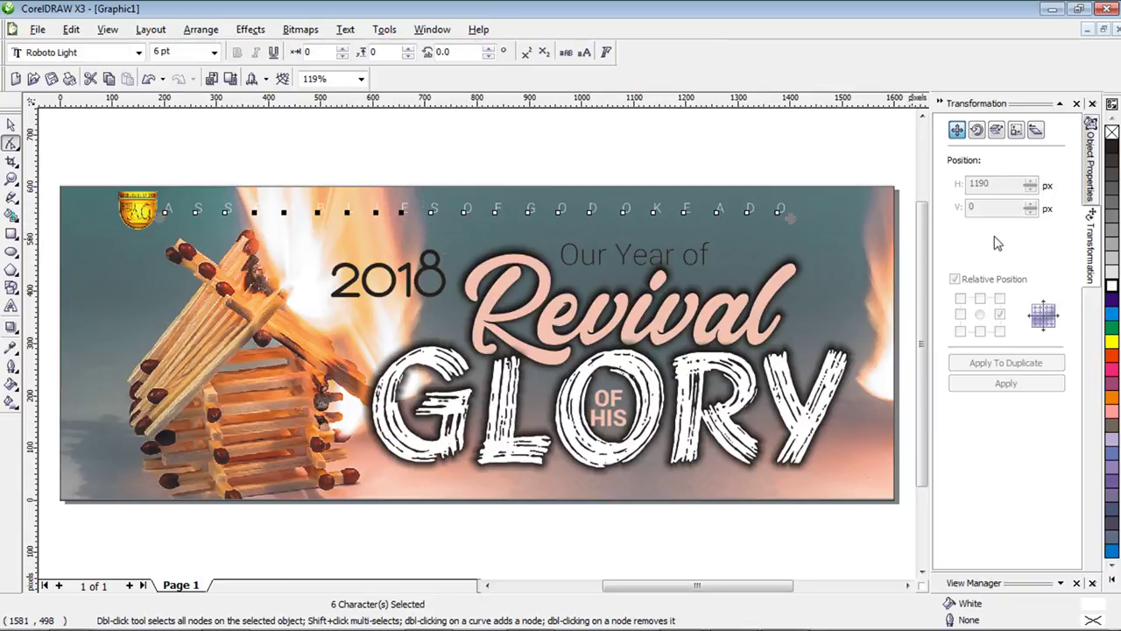
click(1113, 147)
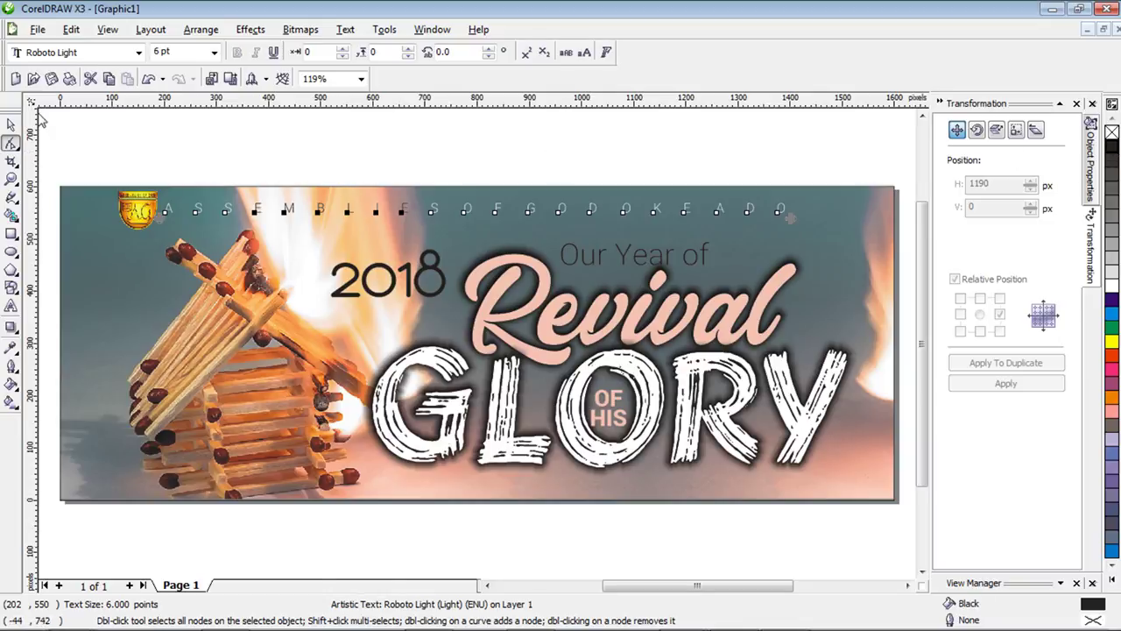
click(12, 127)
click(96, 117)
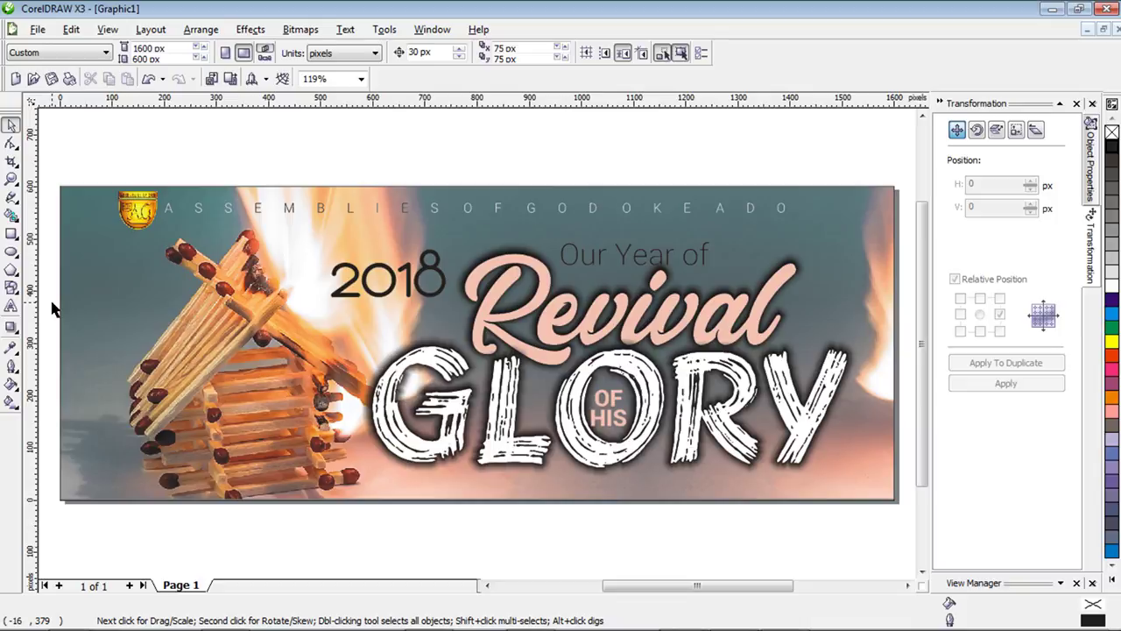
key(ctrl+z)
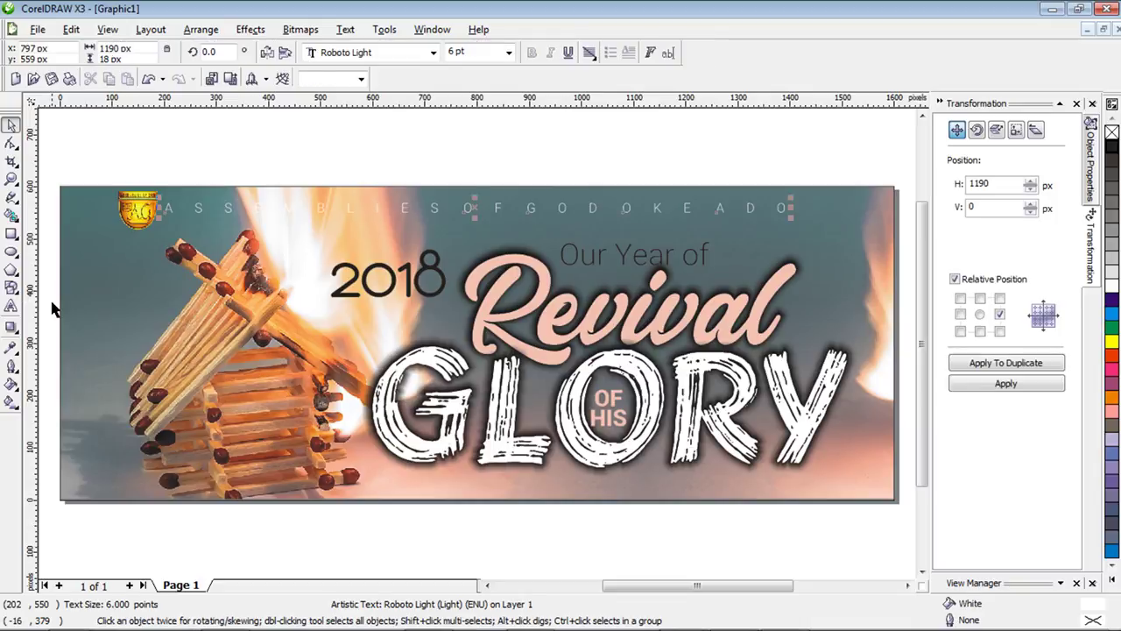
click(185, 162)
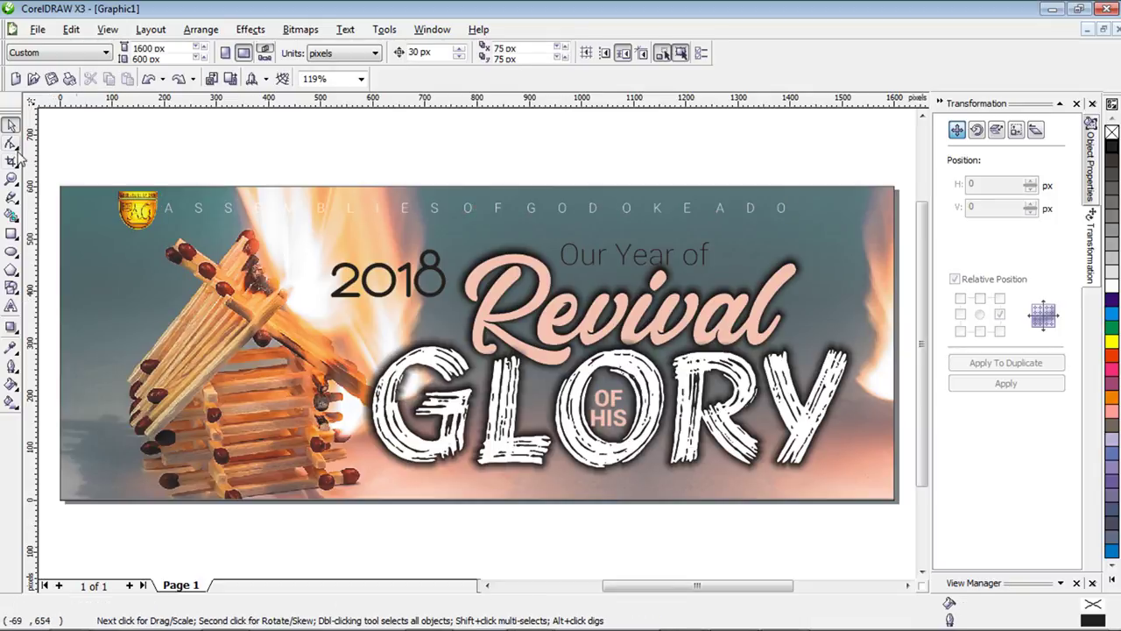
Fill only the six letters "EMBLIE" of the church name over the flames with black, leaving the other letters white.
click(198, 212)
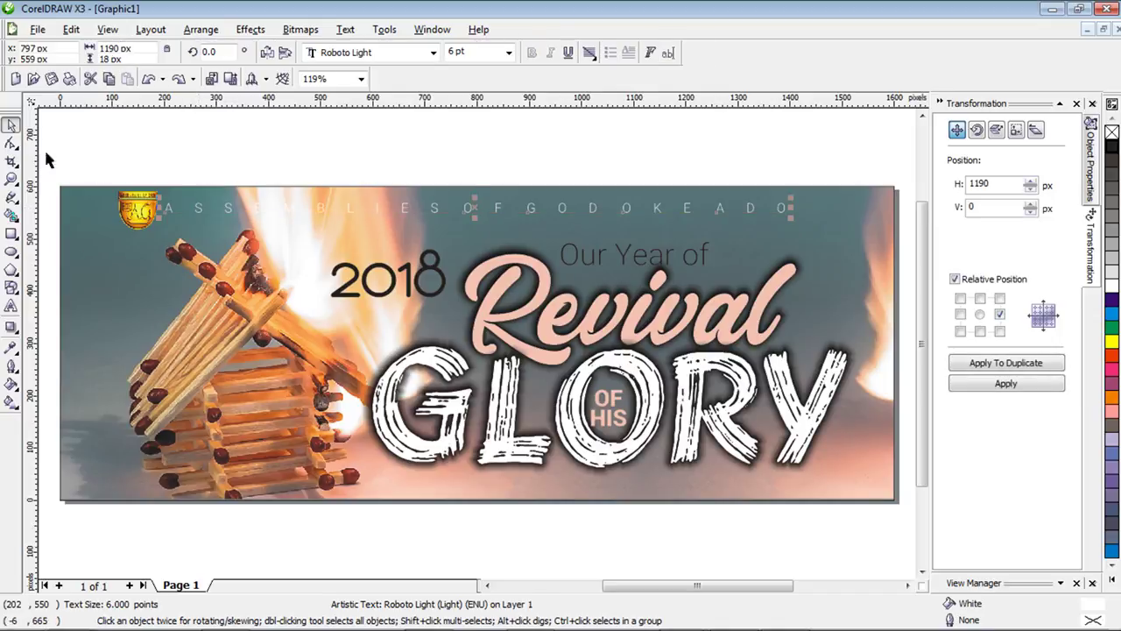
click(11, 144)
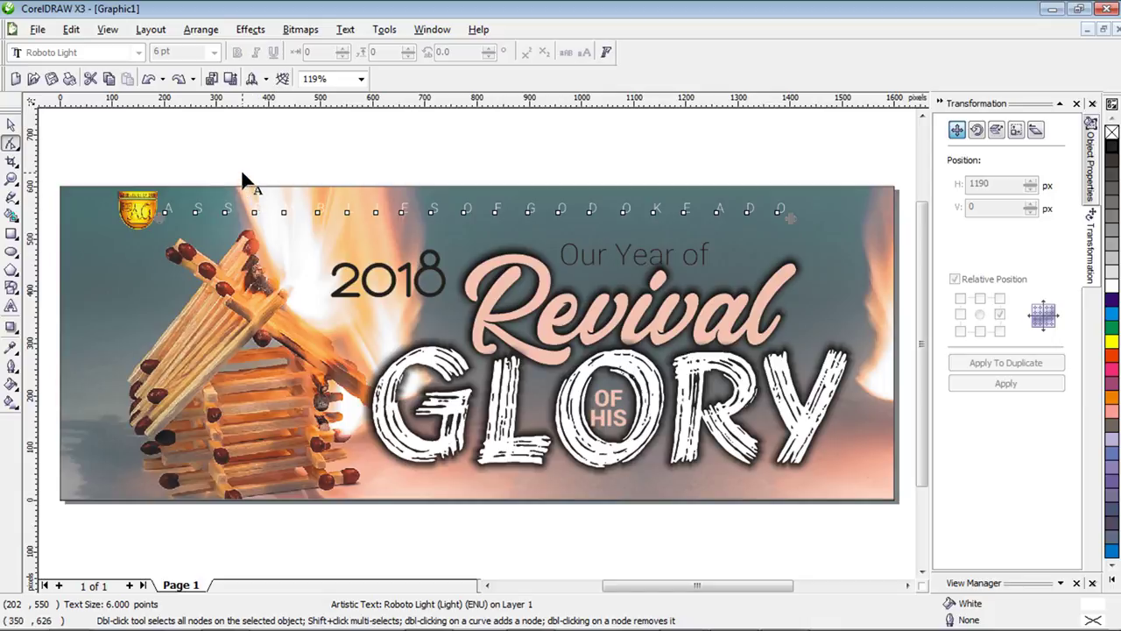
drag(254, 212, 263, 219)
drag(366, 226, 415, 226)
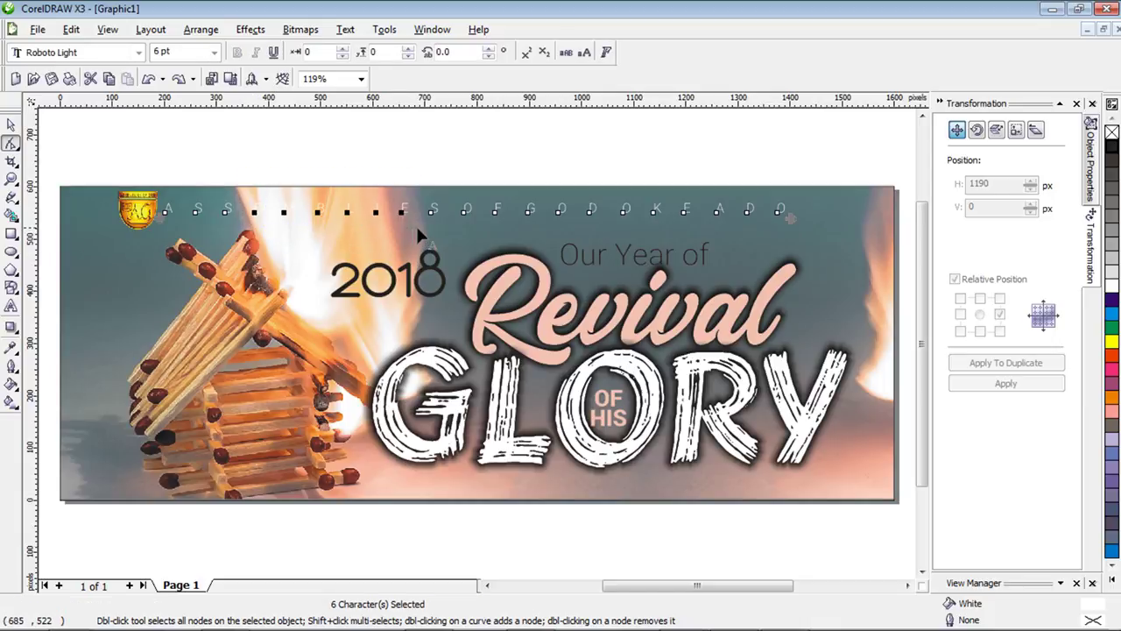
click(1112, 145)
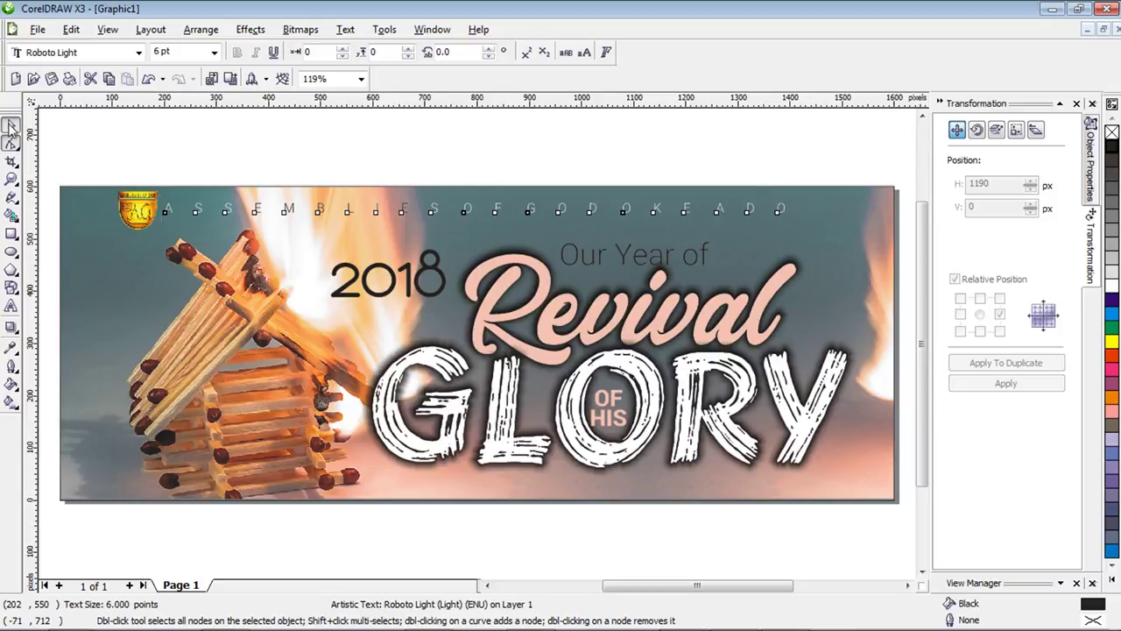
click(12, 124)
click(117, 141)
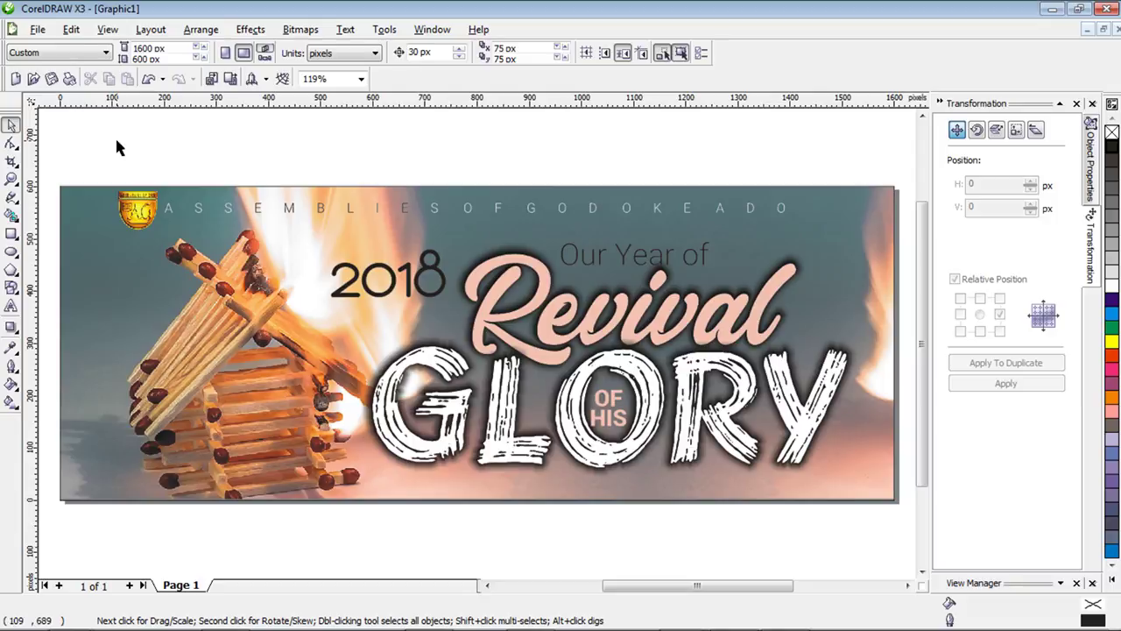
Examine the whole banner's composition and text legibility at reduced and enlarged zoom.
scroll(116, 141, down, 1)
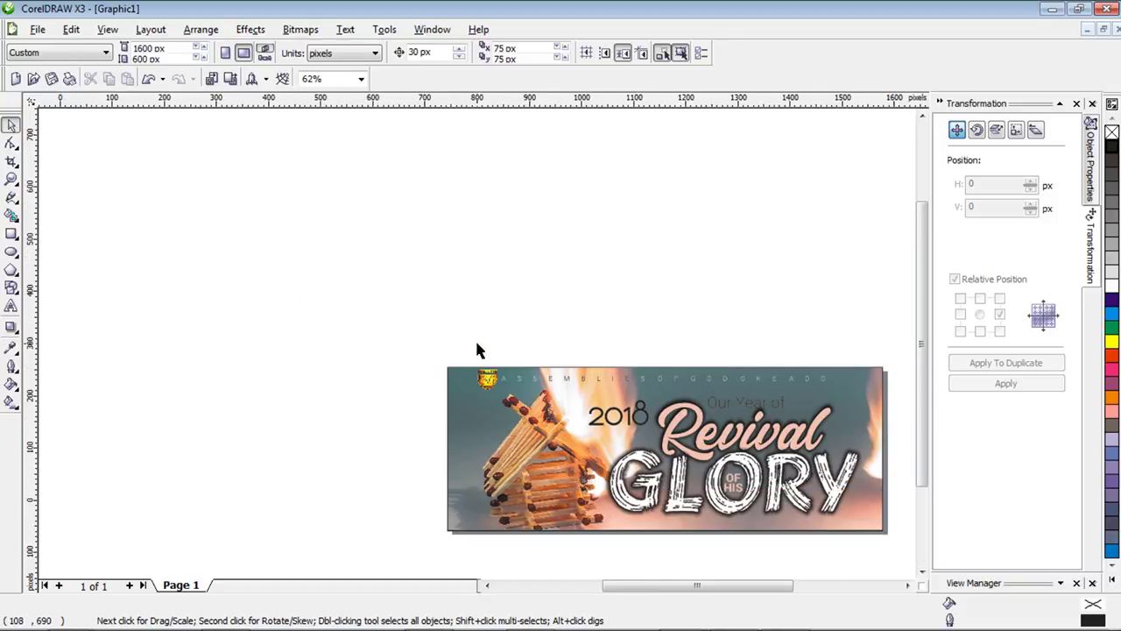
scroll(476, 349, up, 1)
scroll(476, 349, down, 1)
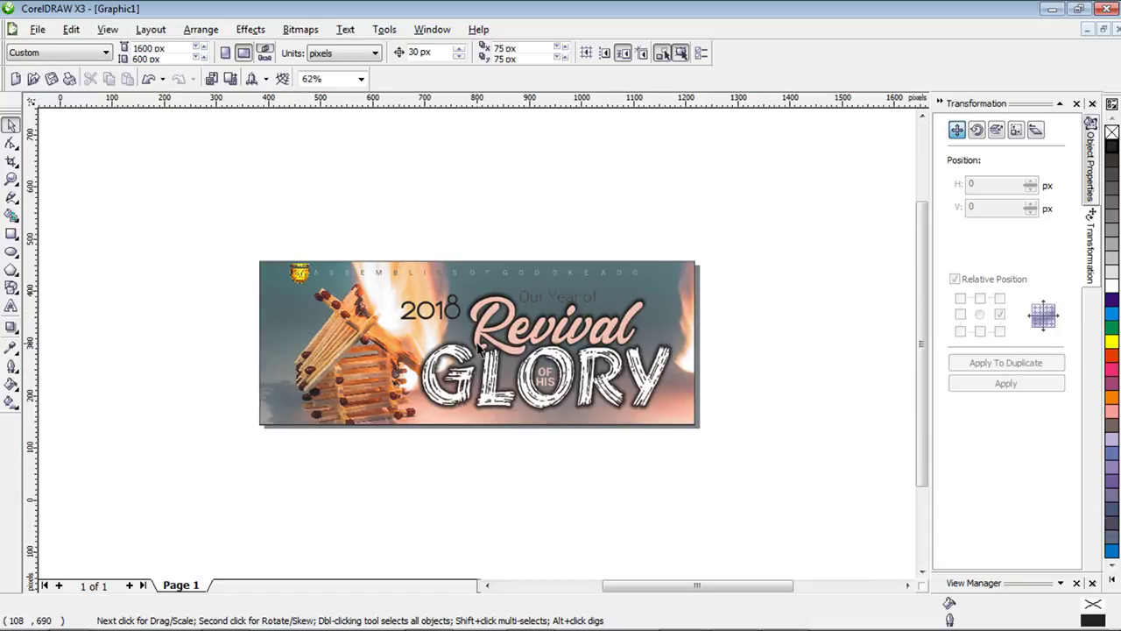
scroll(477, 349, up, 1)
scroll(478, 350, down, 1)
scroll(478, 349, up, 1)
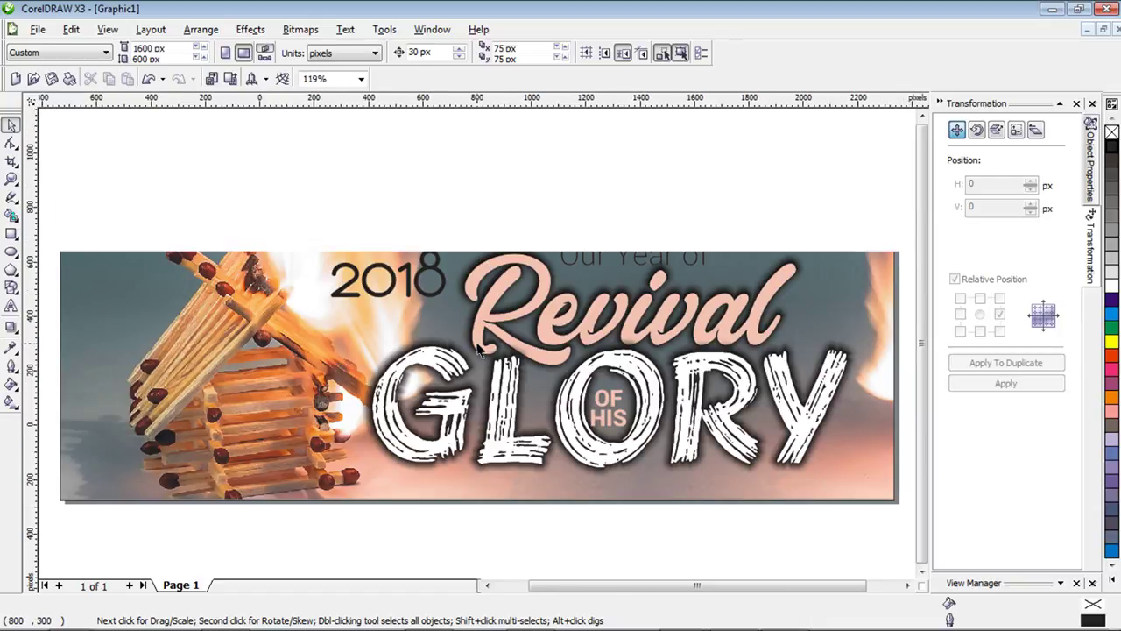
scroll(477, 348, down, 1)
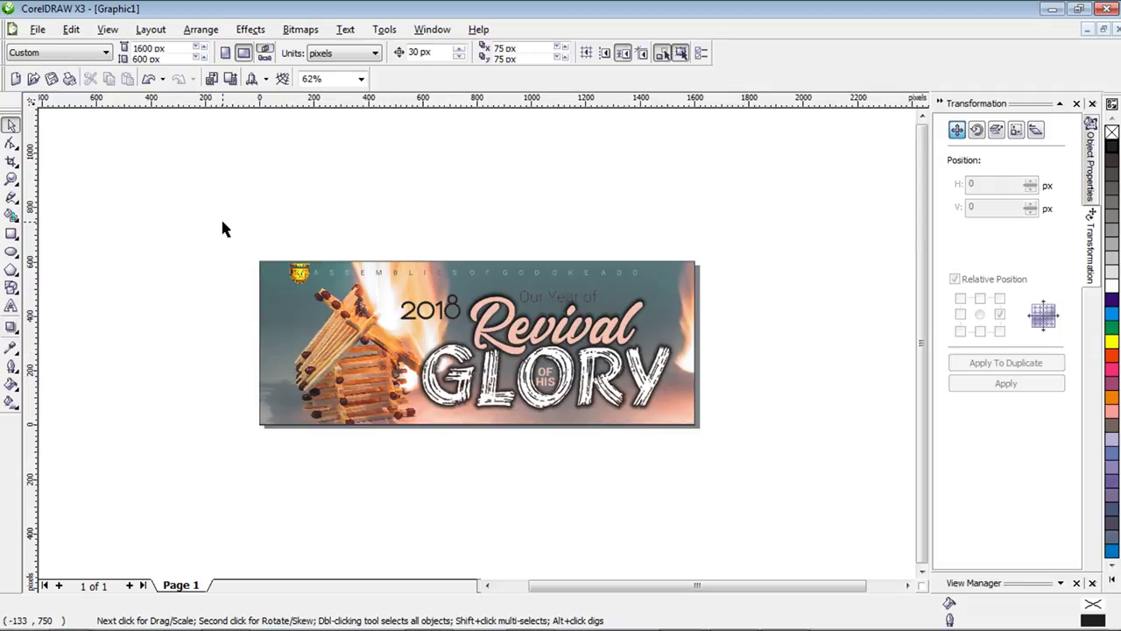
drag(217, 227, 251, 257)
Start exporting the banner as a JPEG and choose the Desktop's Ag Oke Ado Site > Images folder as destination.
click(38, 29)
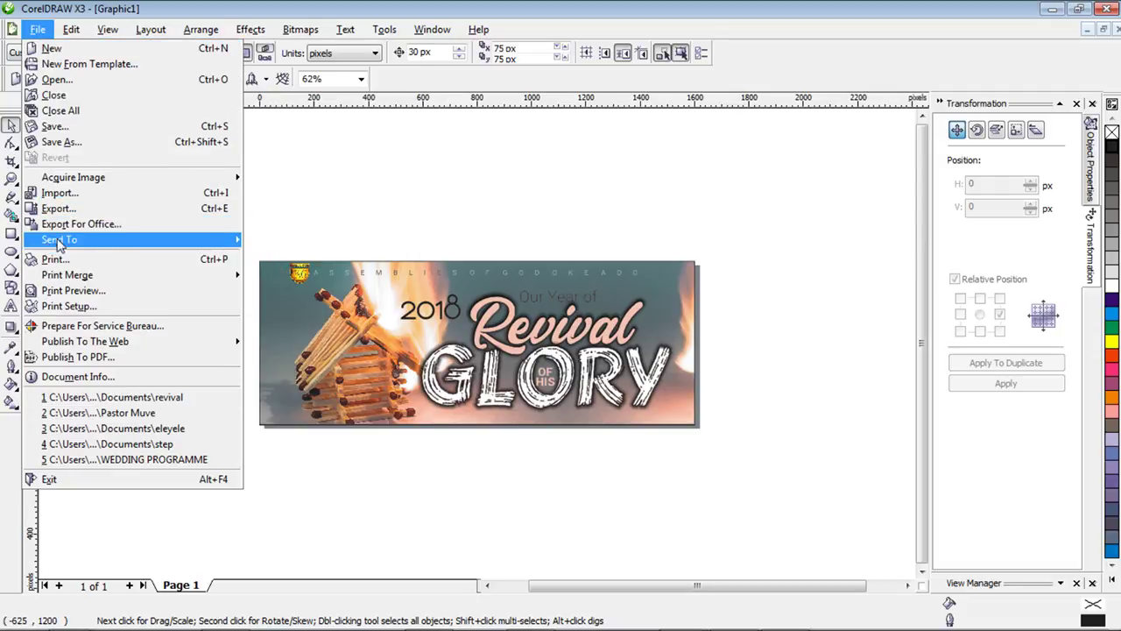
click(70, 210)
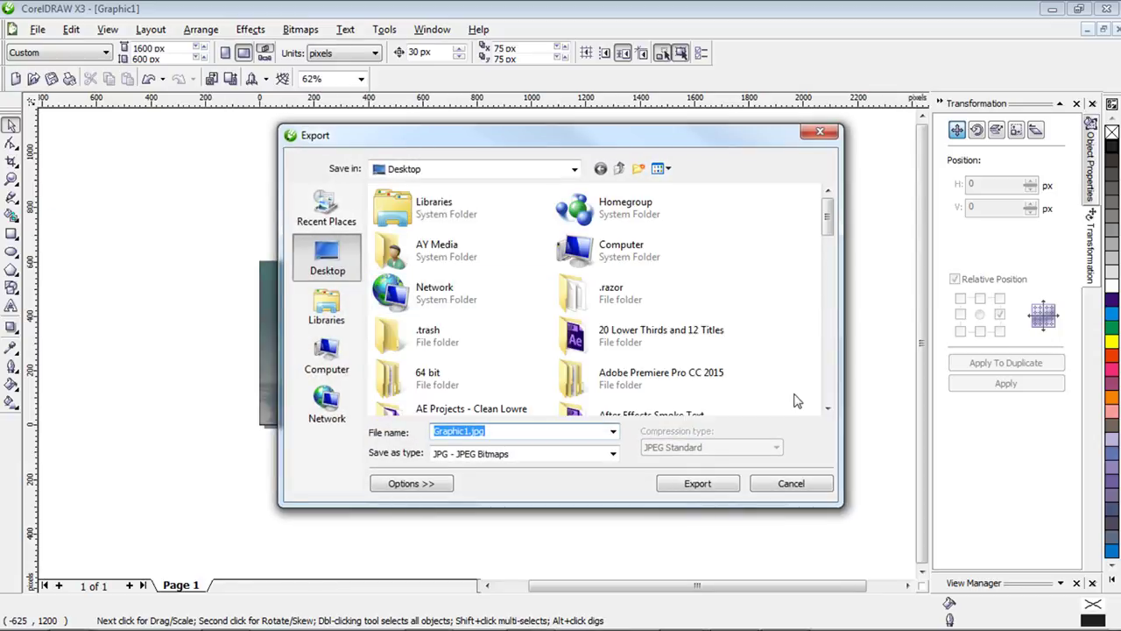
click(828, 409)
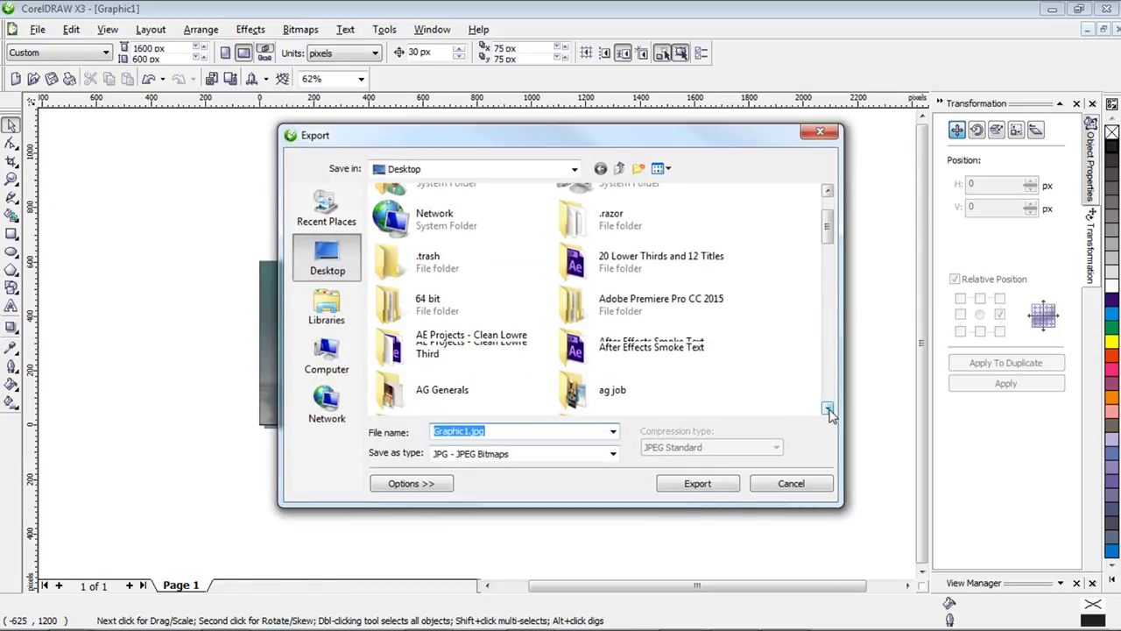
click(829, 410)
click(473, 393)
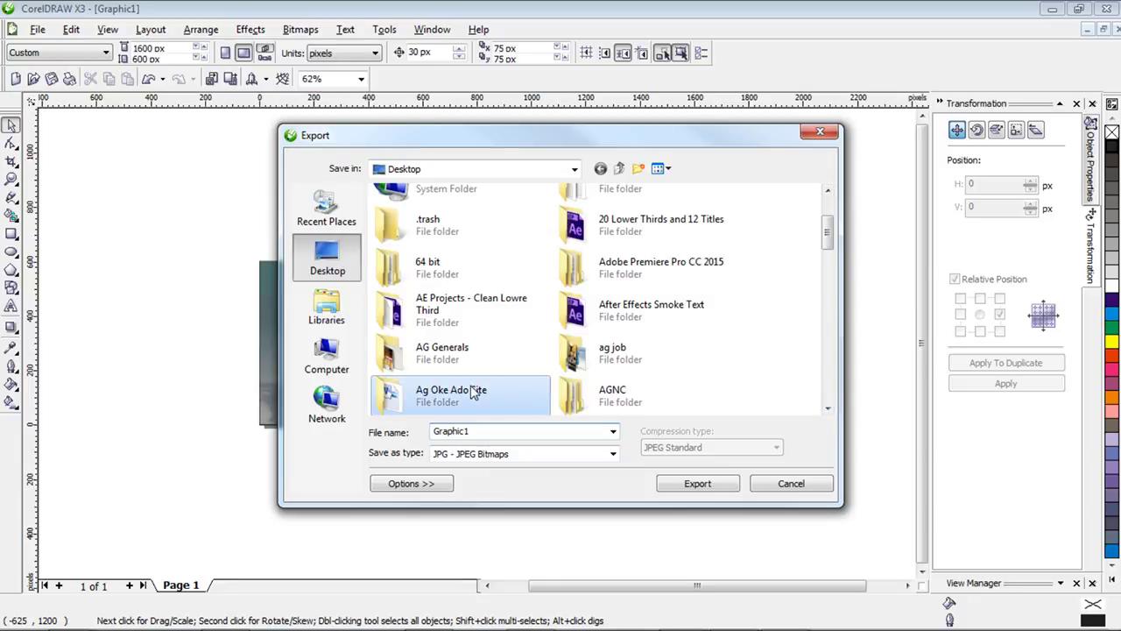
double_click(473, 393)
click(428, 231)
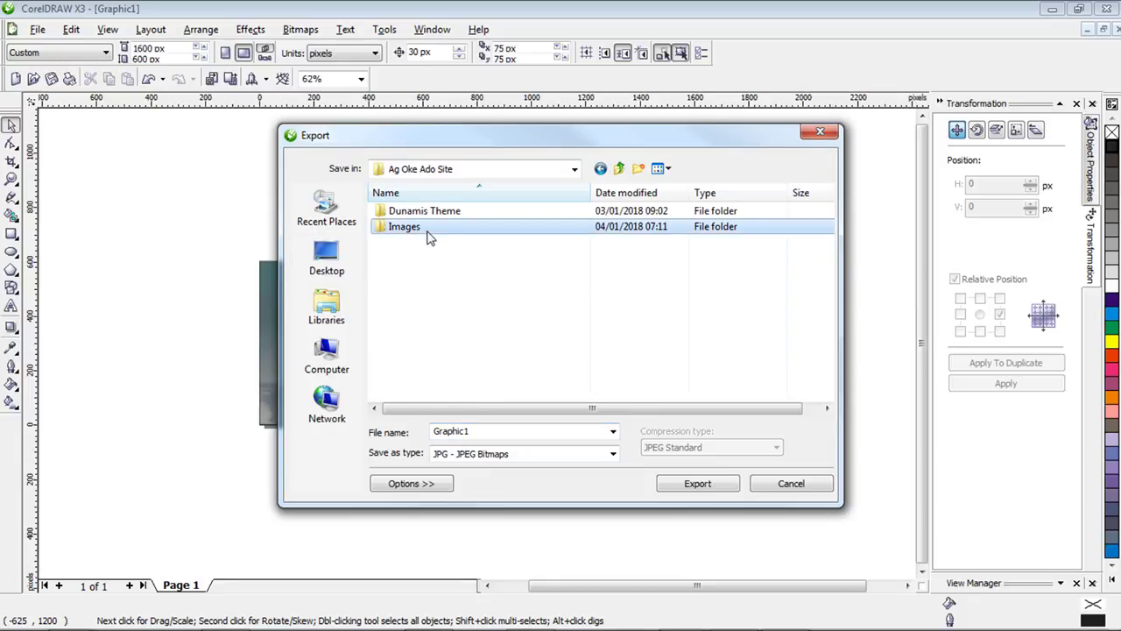
double_click(428, 232)
Name the exported JPG file Banner 2 and proceed to the bitmap conversion settings.
double_click(506, 430)
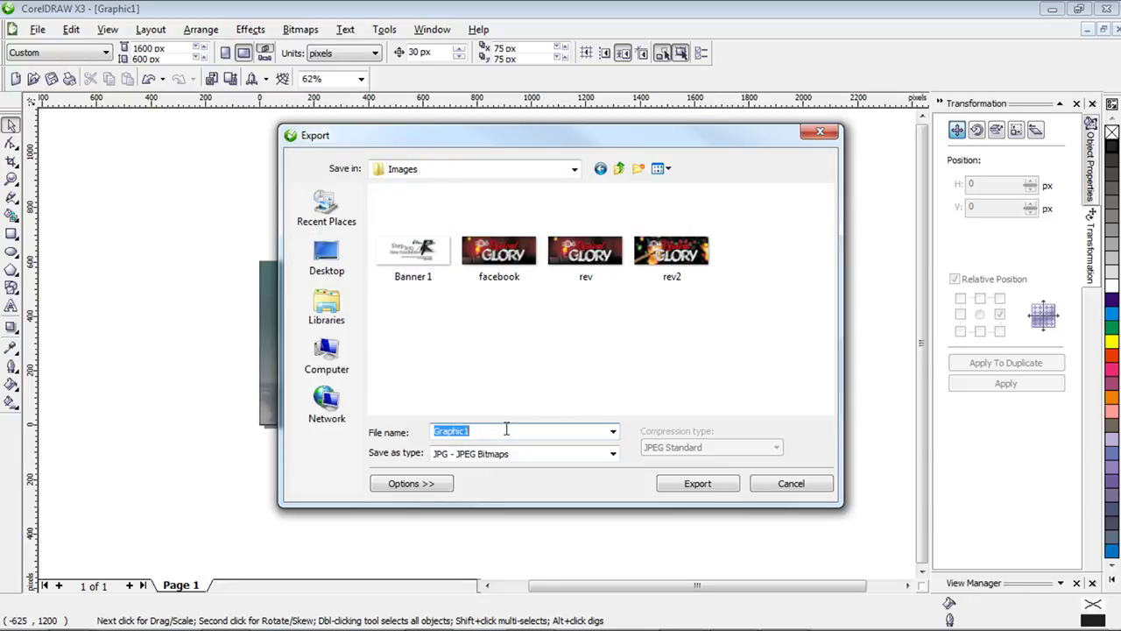
key(BackSpace)
key(BackSpace)
text(1)
click(689, 488)
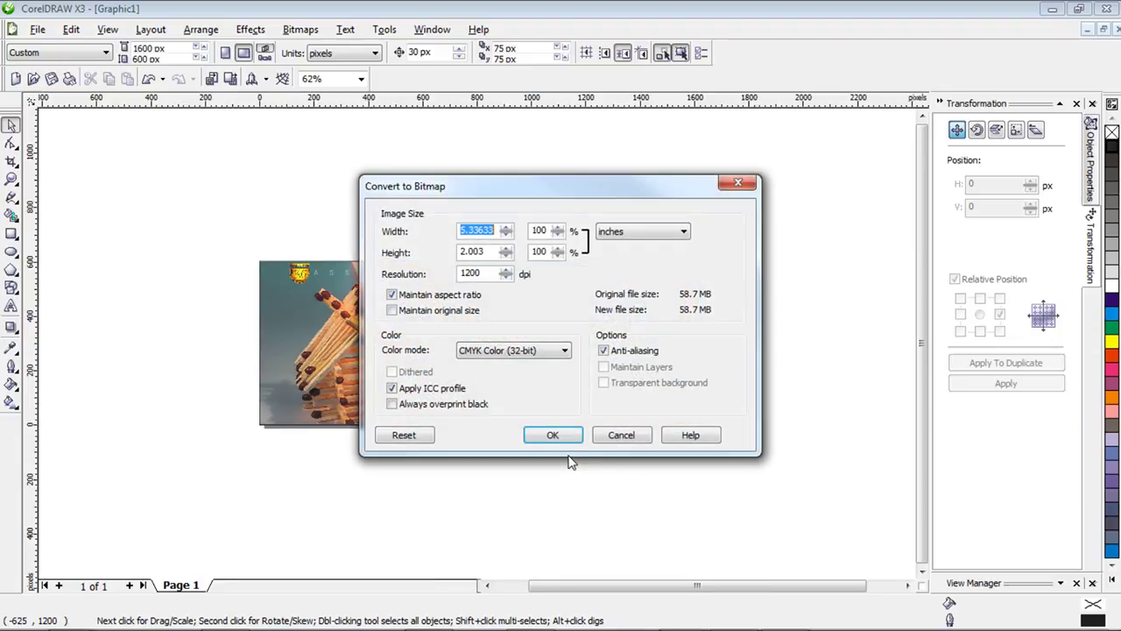
Set the bitmap color mode to RGB Color (24-bit) and complete the JPEG export with the remaining default settings.
click(657, 231)
click(659, 237)
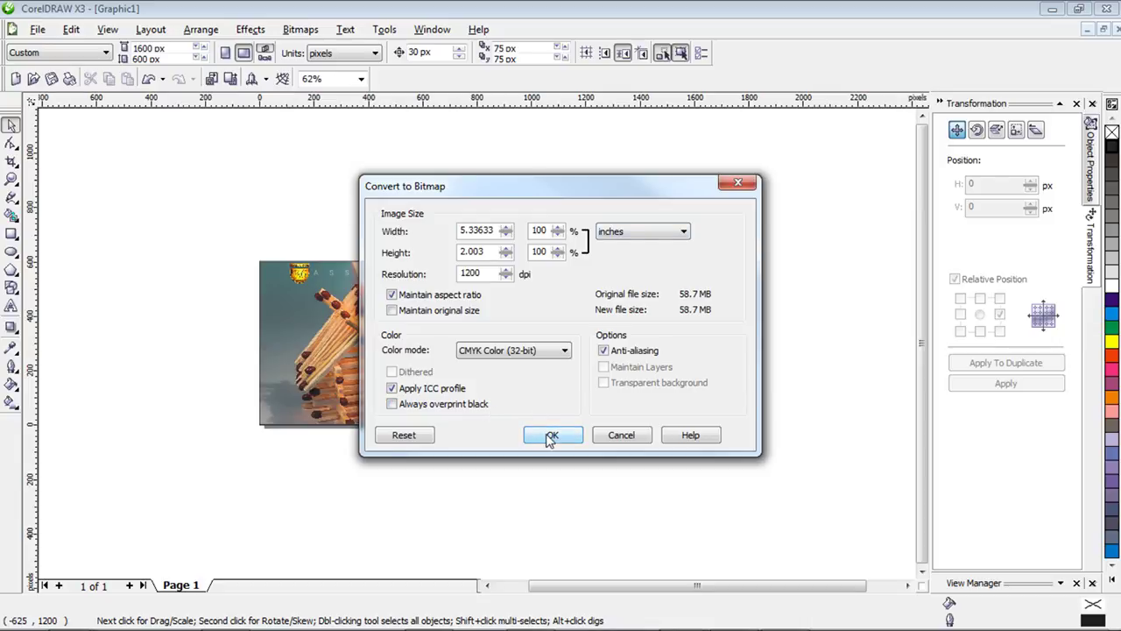
click(543, 351)
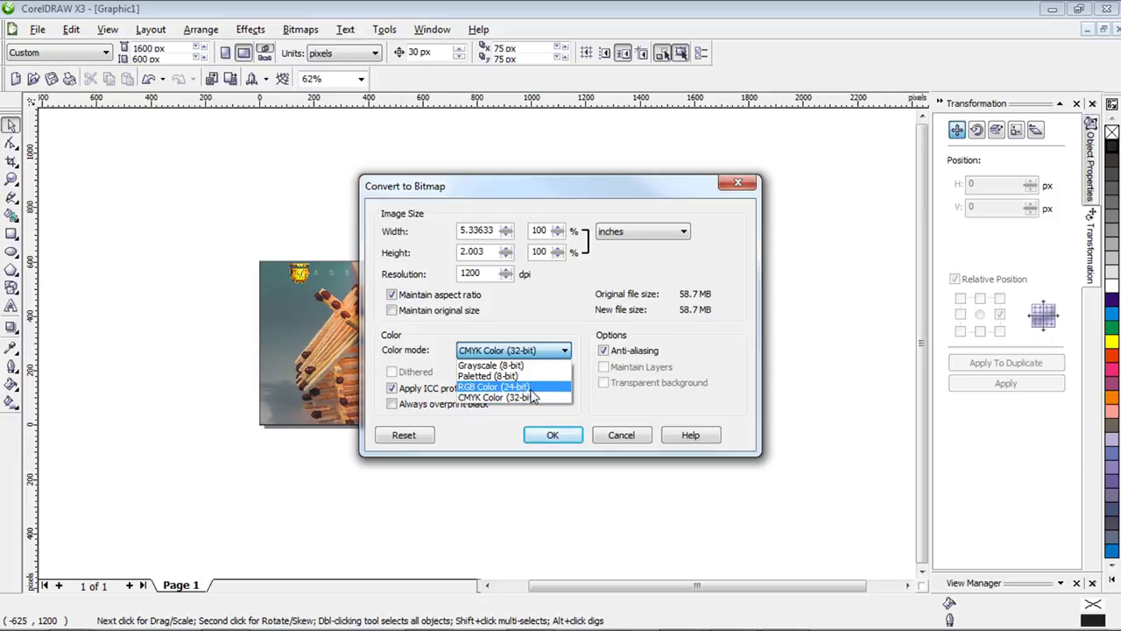
click(533, 387)
click(539, 351)
click(520, 398)
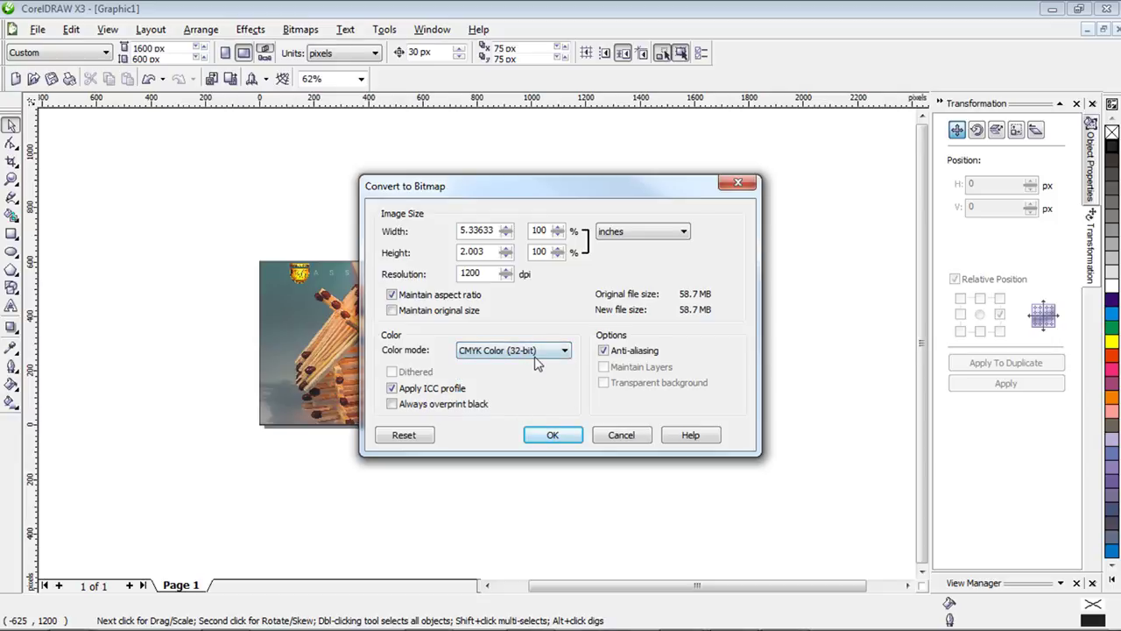
click(541, 352)
click(526, 386)
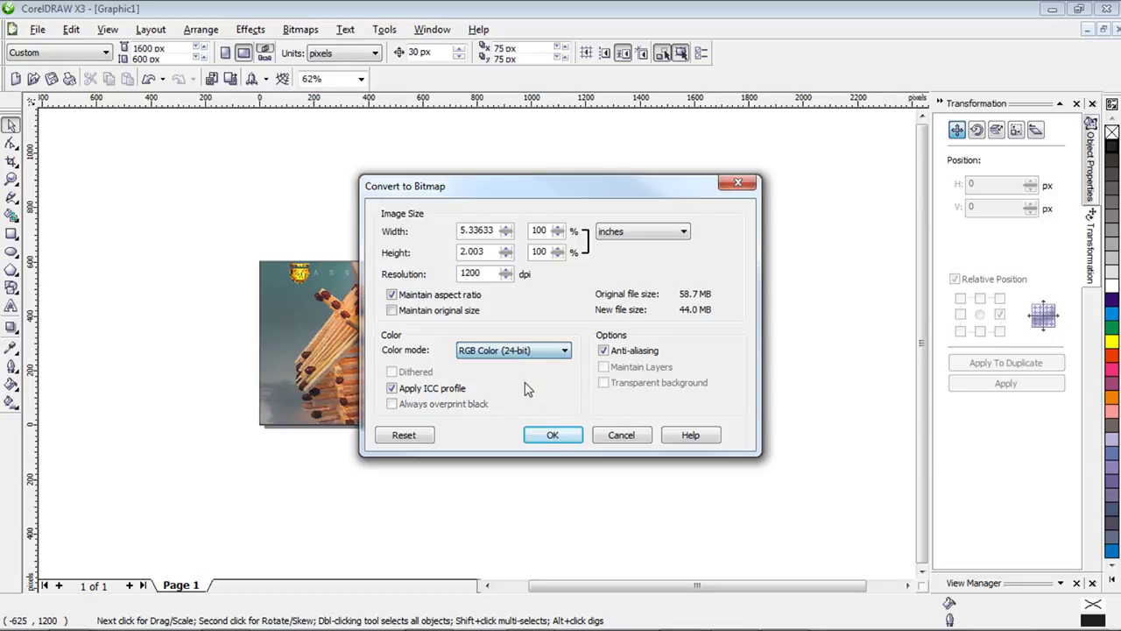
click(550, 440)
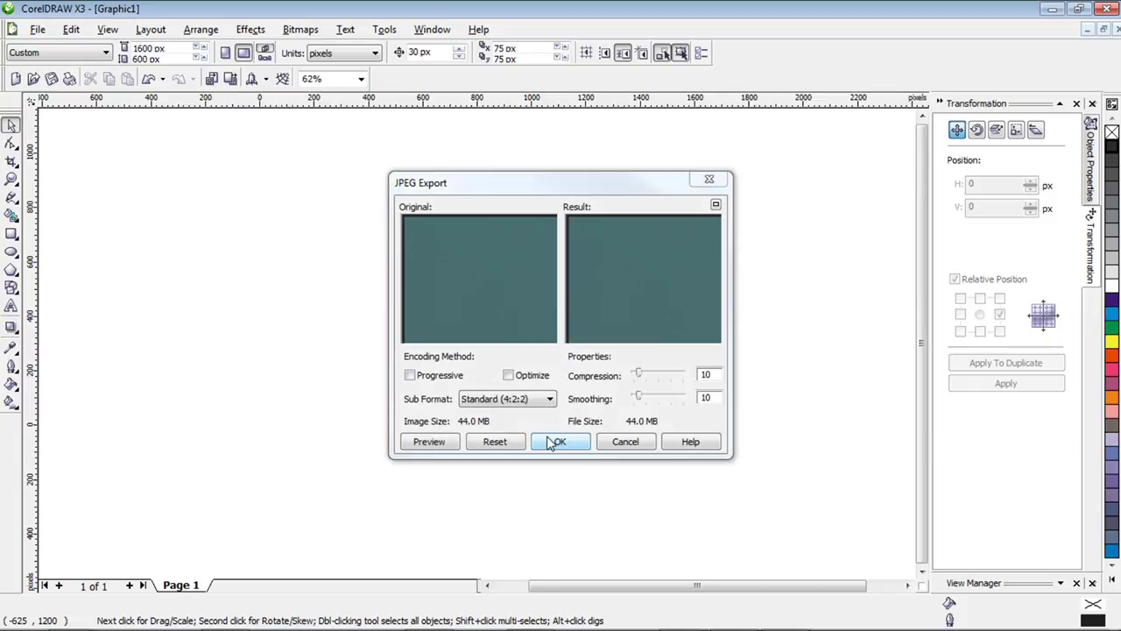
click(559, 442)
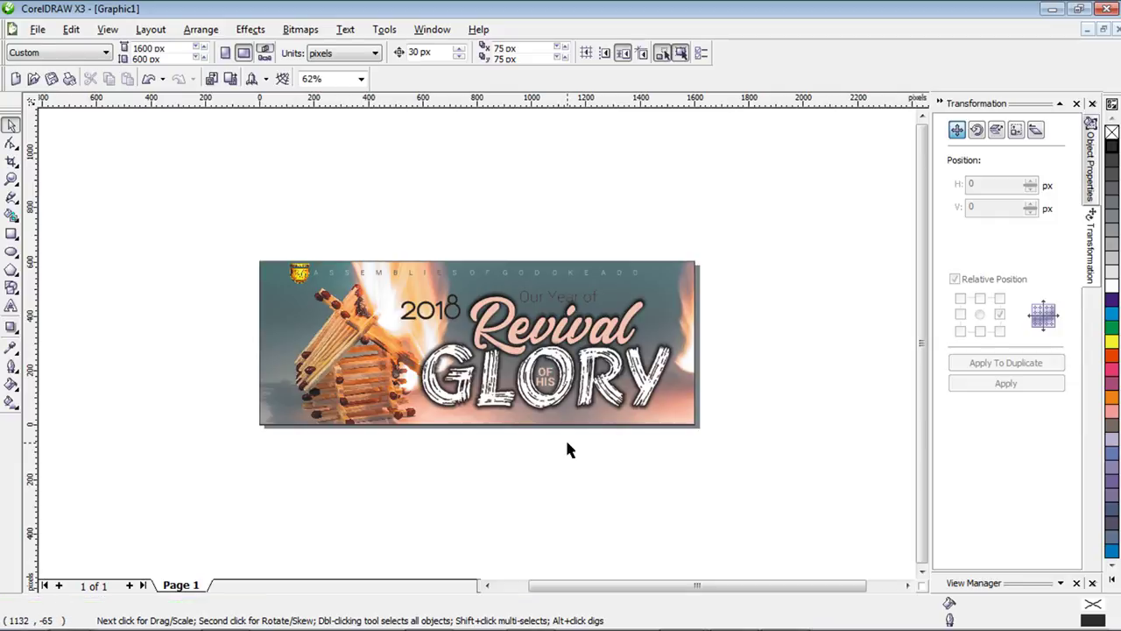
Clear the CorelDRAW, file explorer, browser and fire photo viewer windows away to reach the desktop.
click(1053, 10)
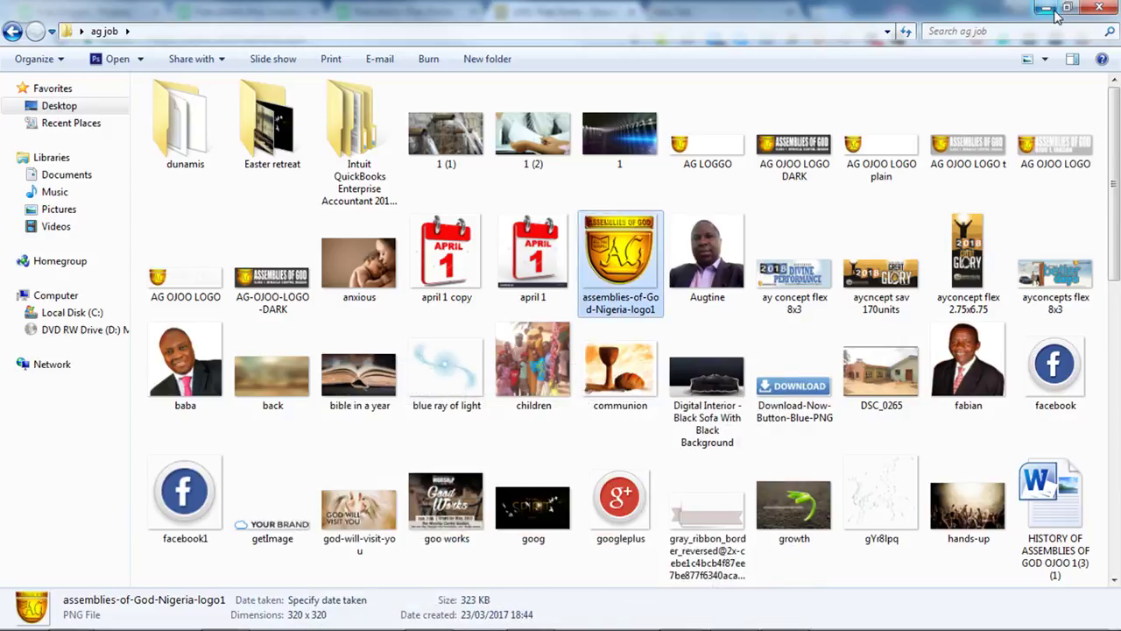
click(1088, 9)
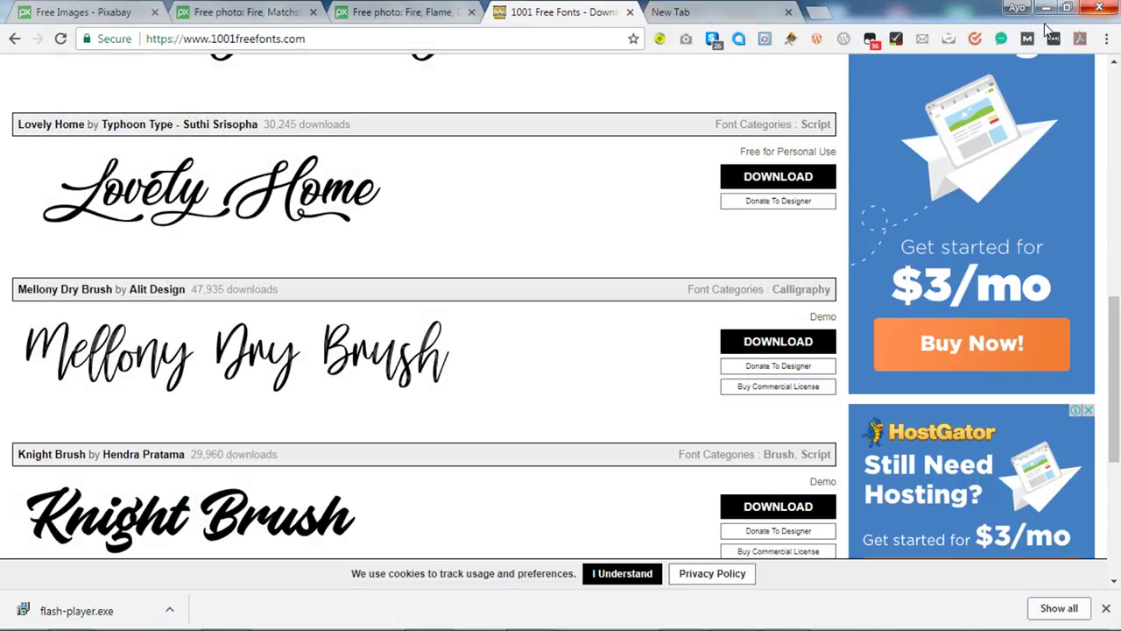
click(225, 614)
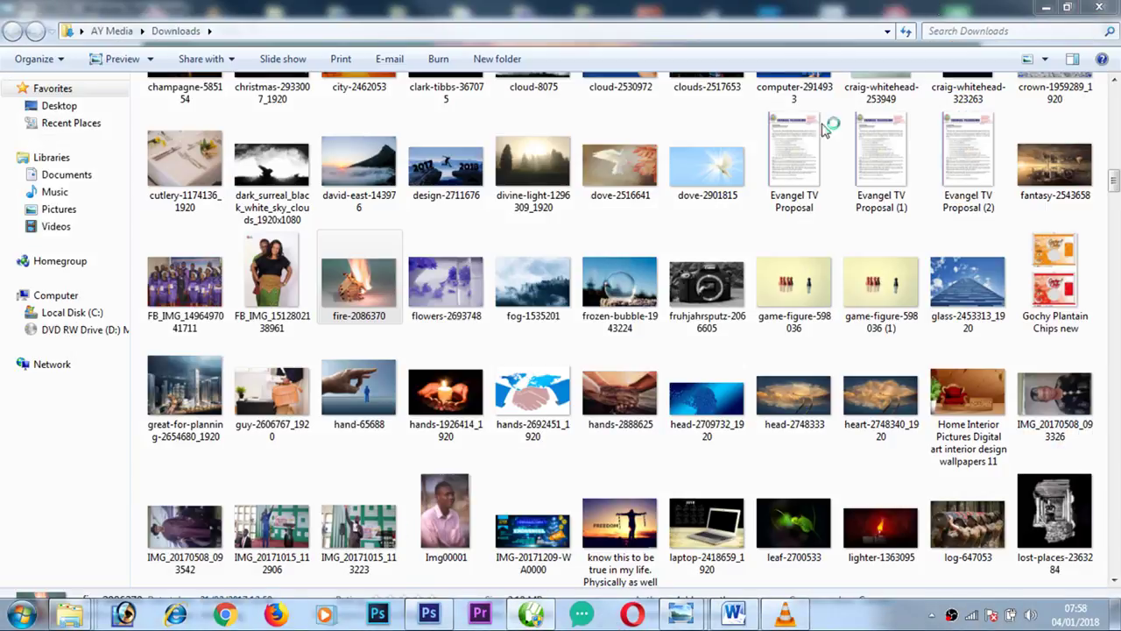
click(1098, 9)
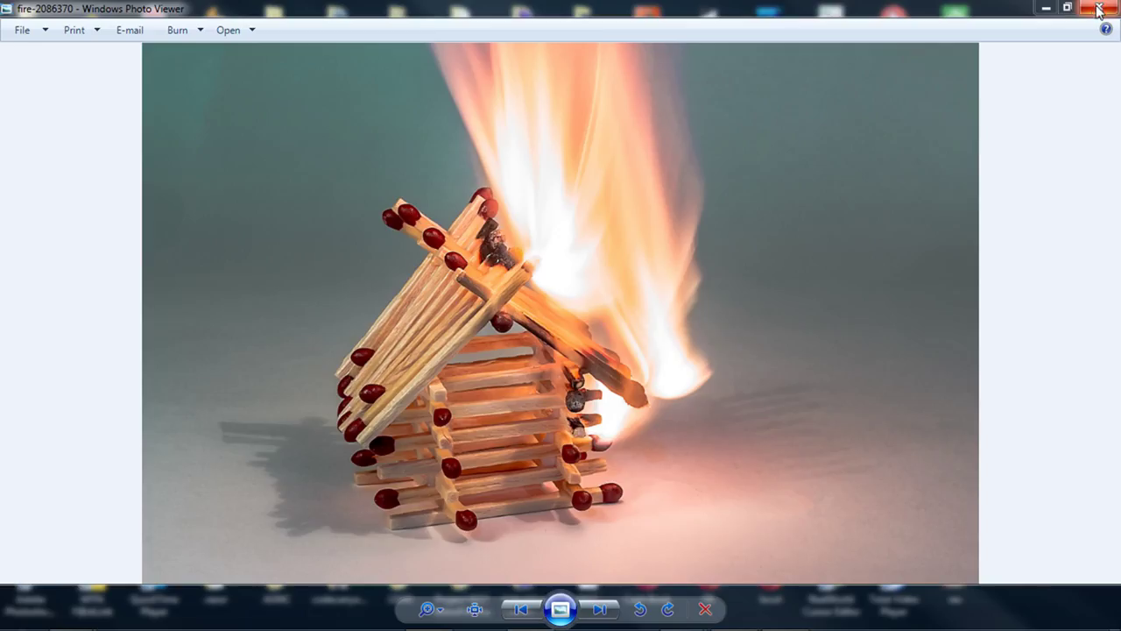
click(1098, 9)
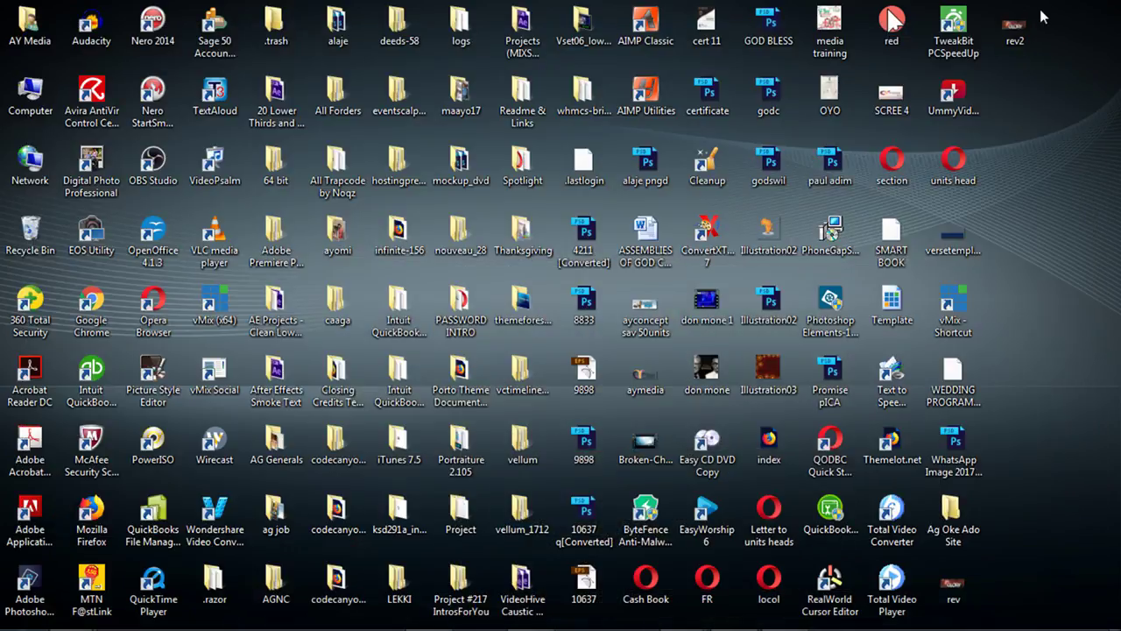
Open the exported Banner 2 from the Ag Oke Ado Site > Images folder, inspect it and close the viewer.
double_click(944, 517)
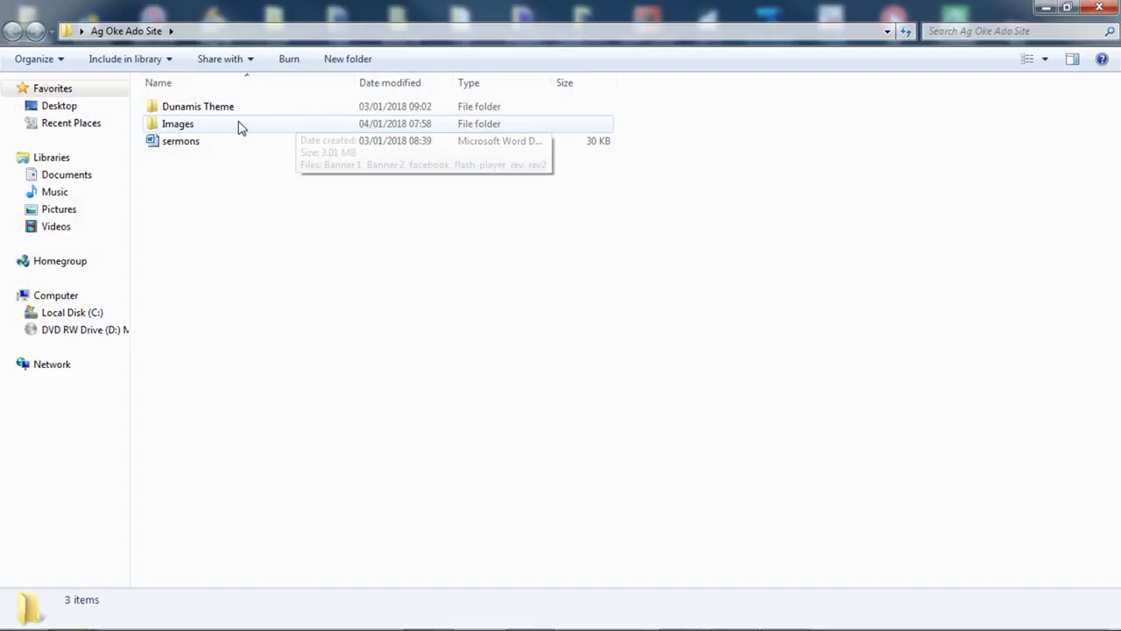
double_click(220, 126)
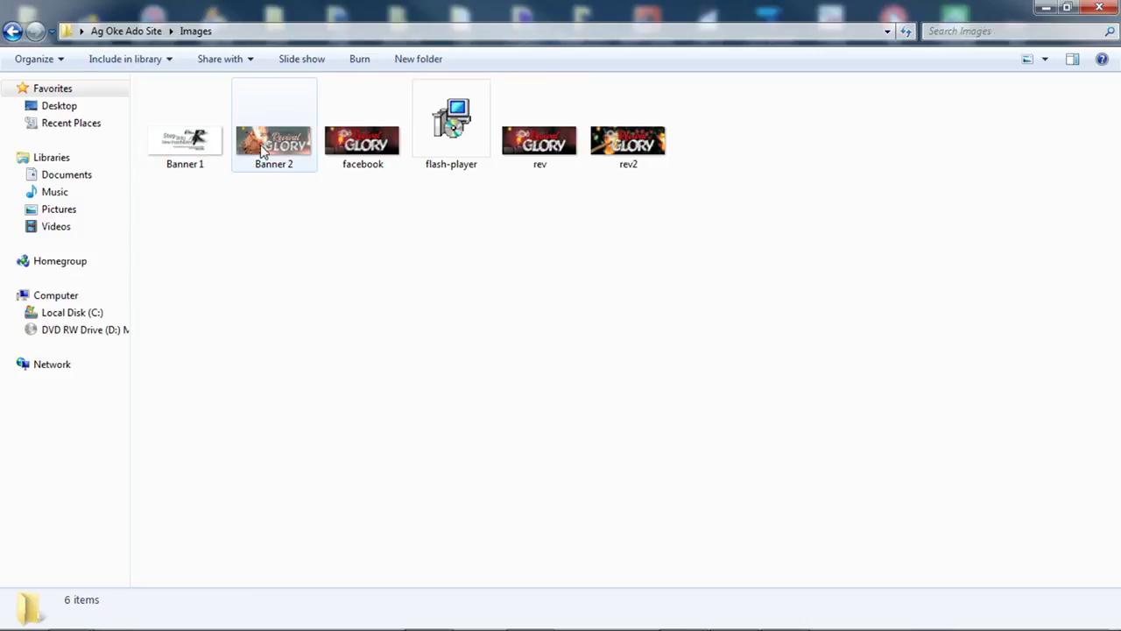
double_click(261, 151)
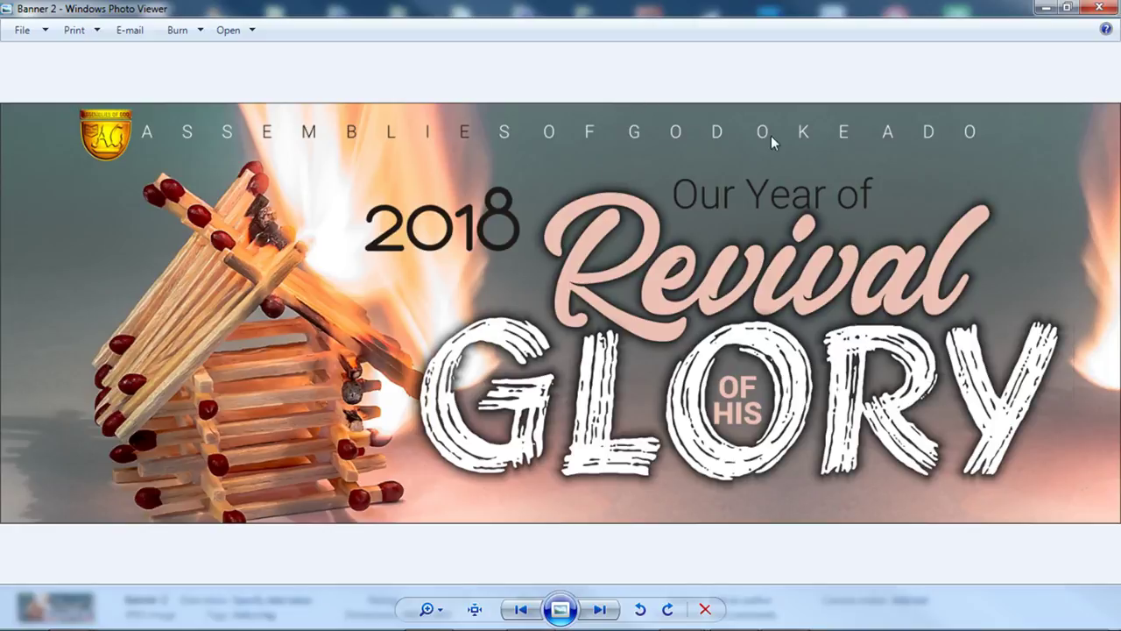
click(1098, 7)
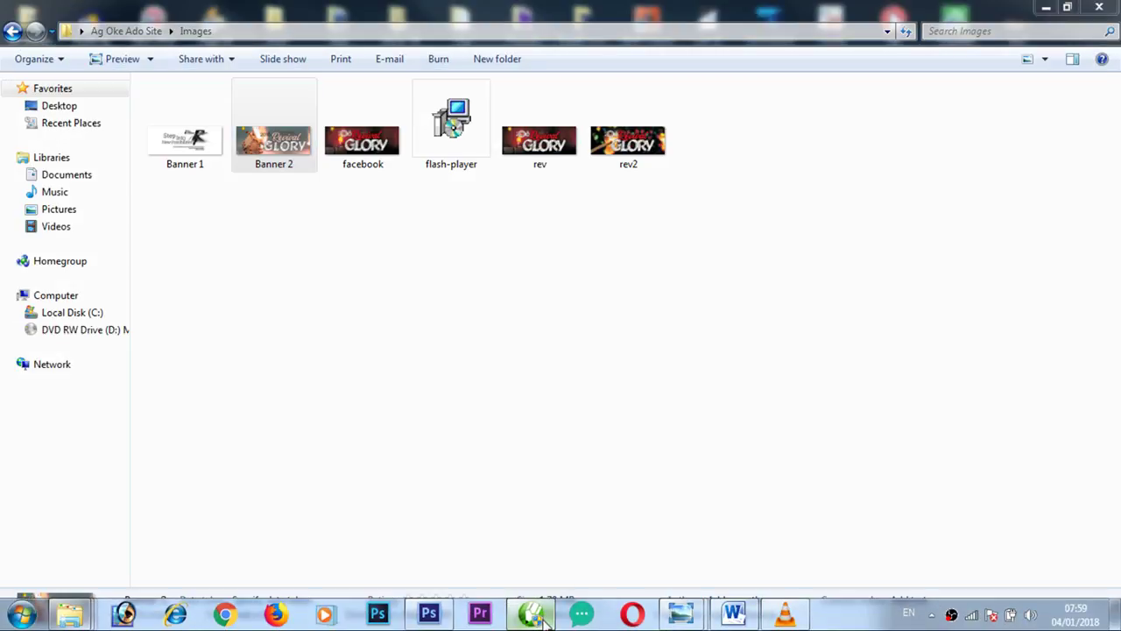
Switch back to CorelDRAW and set the outline width of the banner's PowerClip rectangle to None.
click(534, 615)
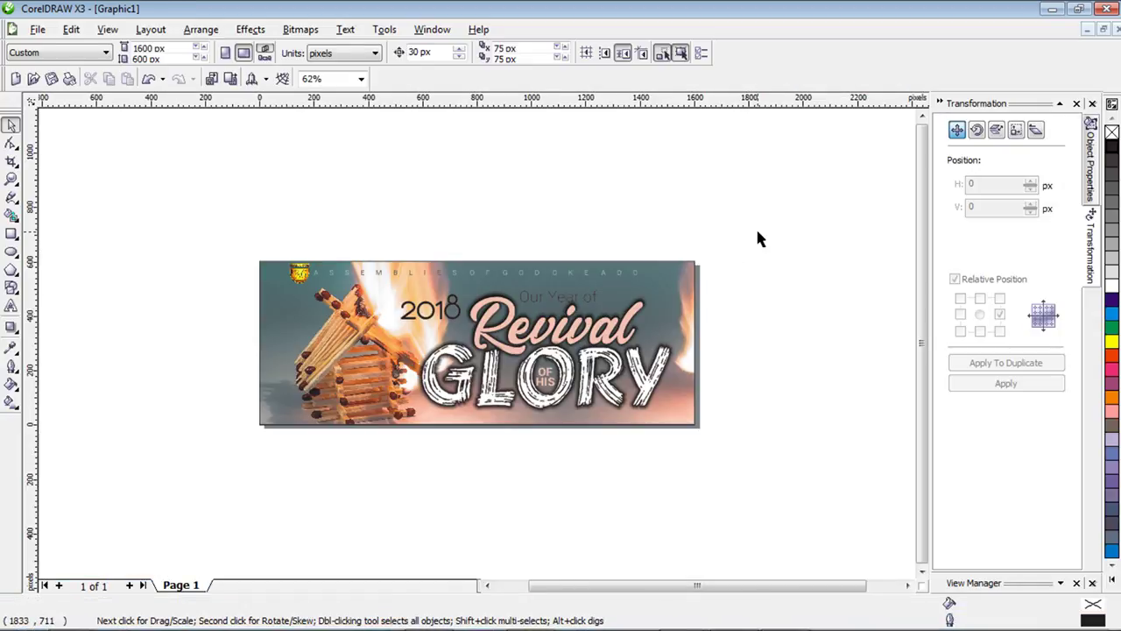
click(681, 271)
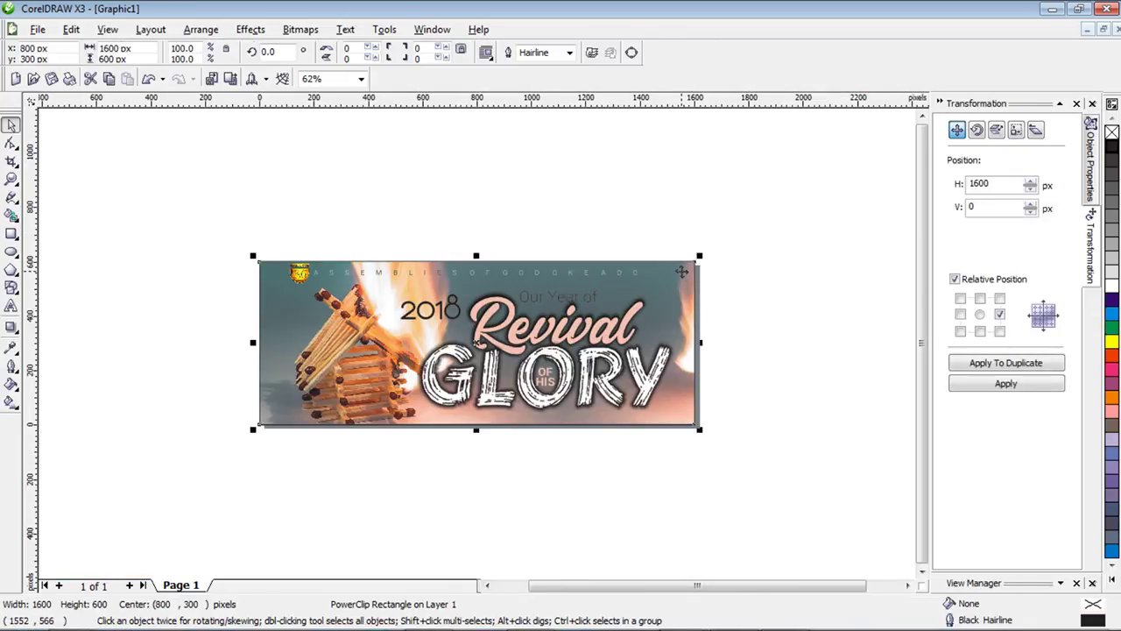
click(1091, 158)
click(969, 134)
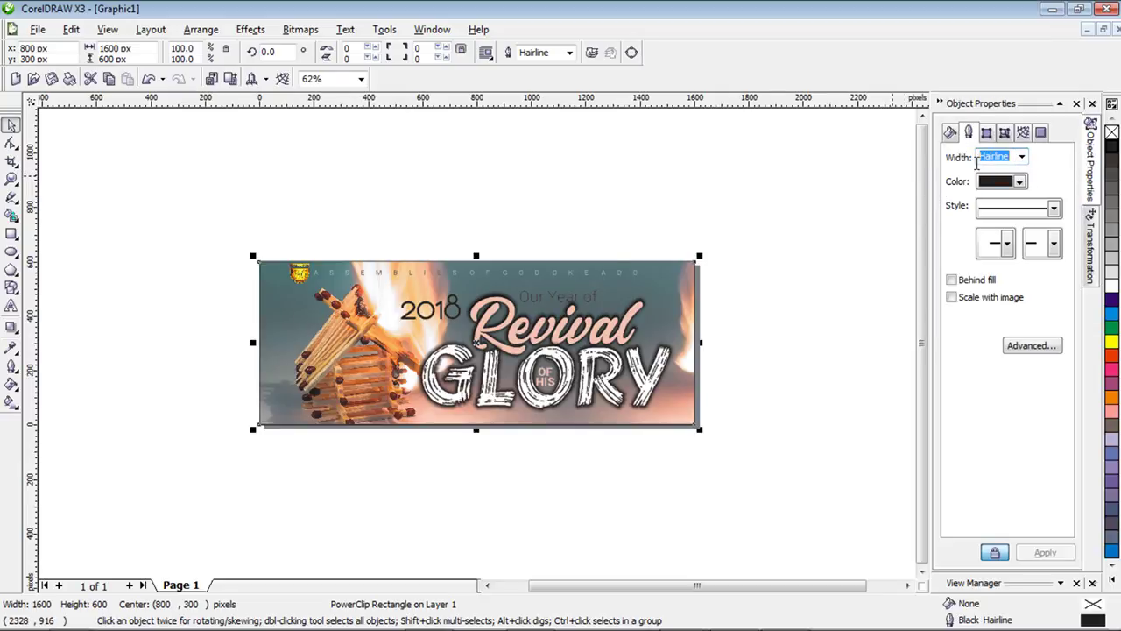
click(1021, 157)
click(1013, 172)
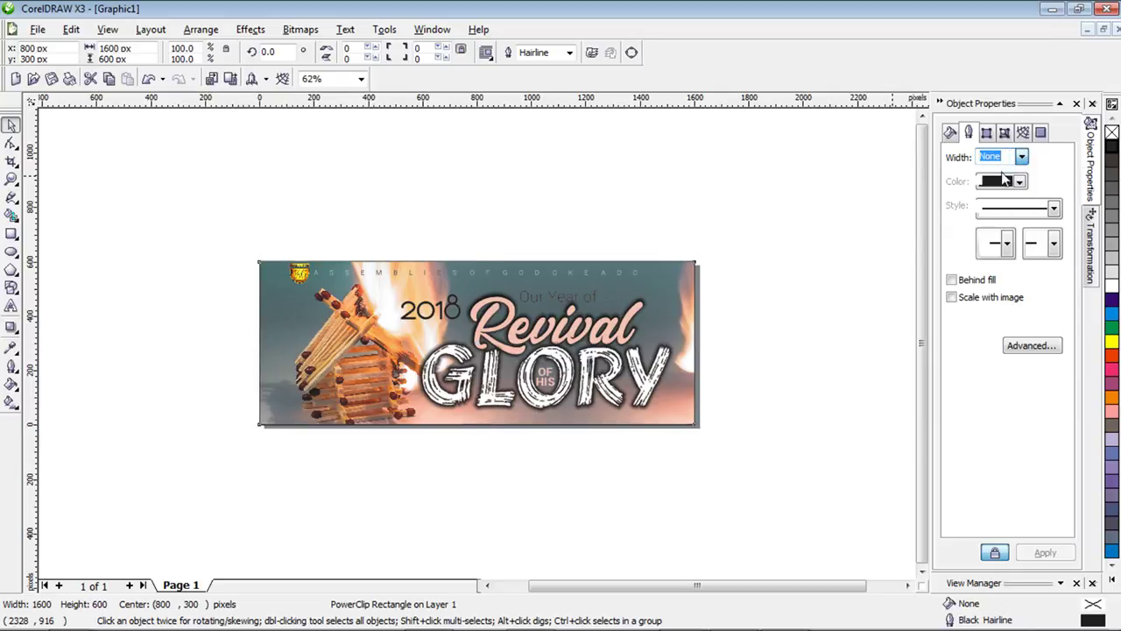
Deselect the banner and start a JPEG export to the Images folder under the file name Banner 21.
click(846, 204)
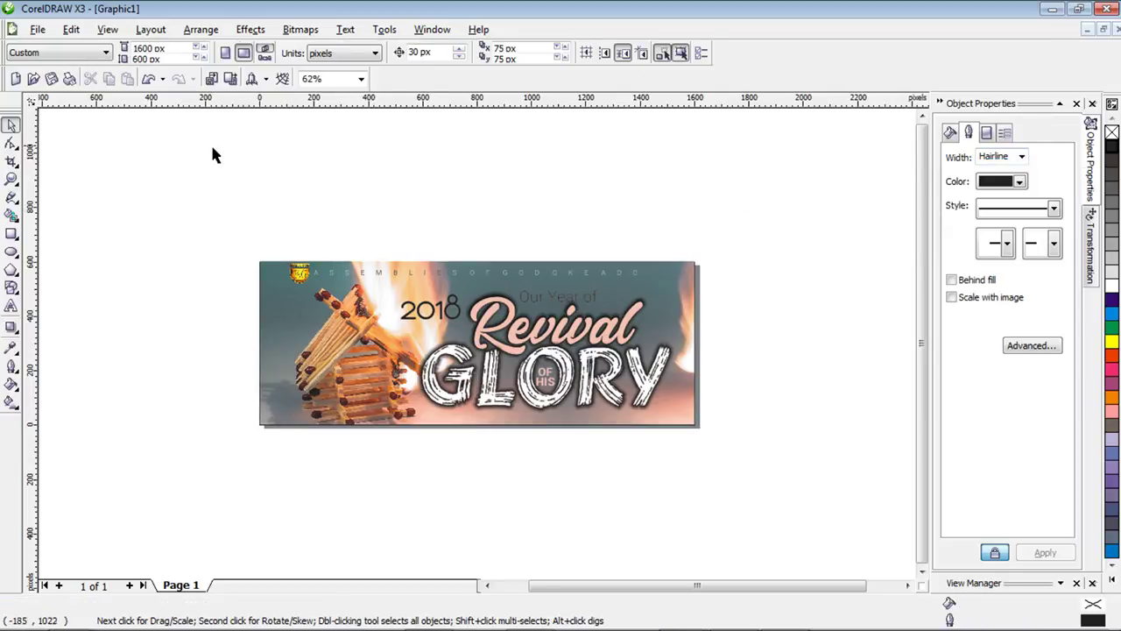
click(38, 29)
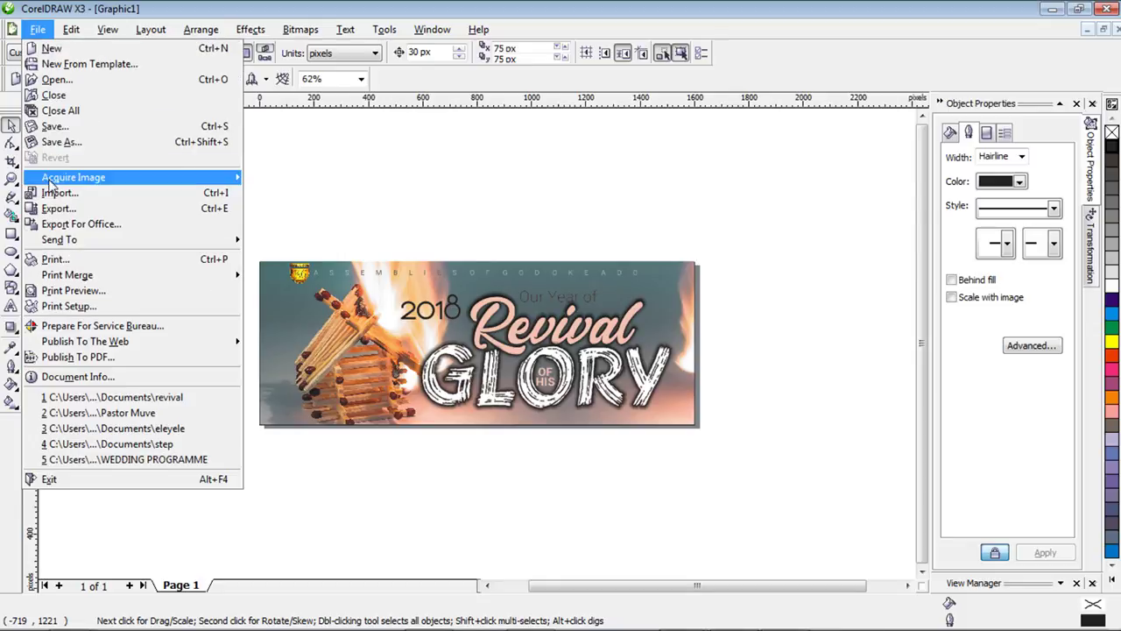
click(55, 210)
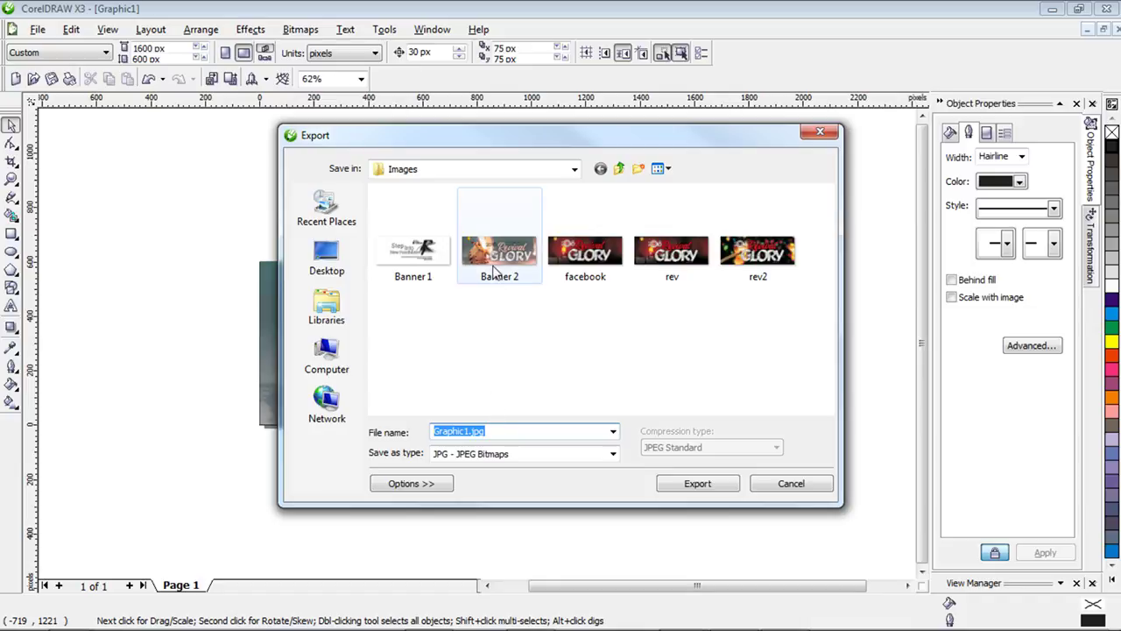
click(496, 298)
click(486, 431)
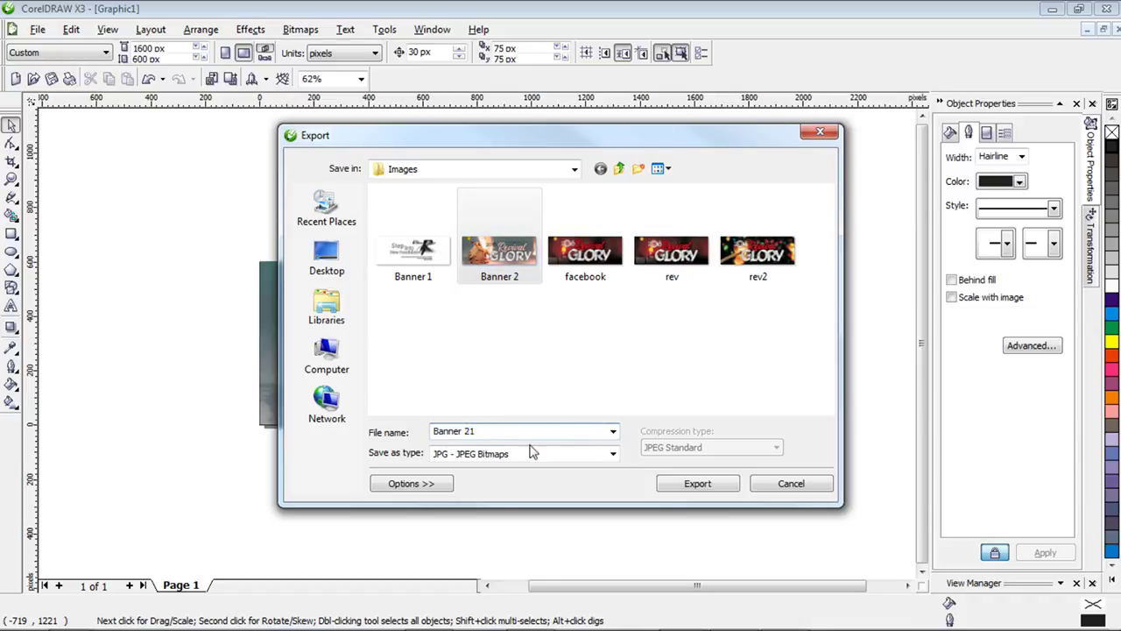
text(1)
click(679, 487)
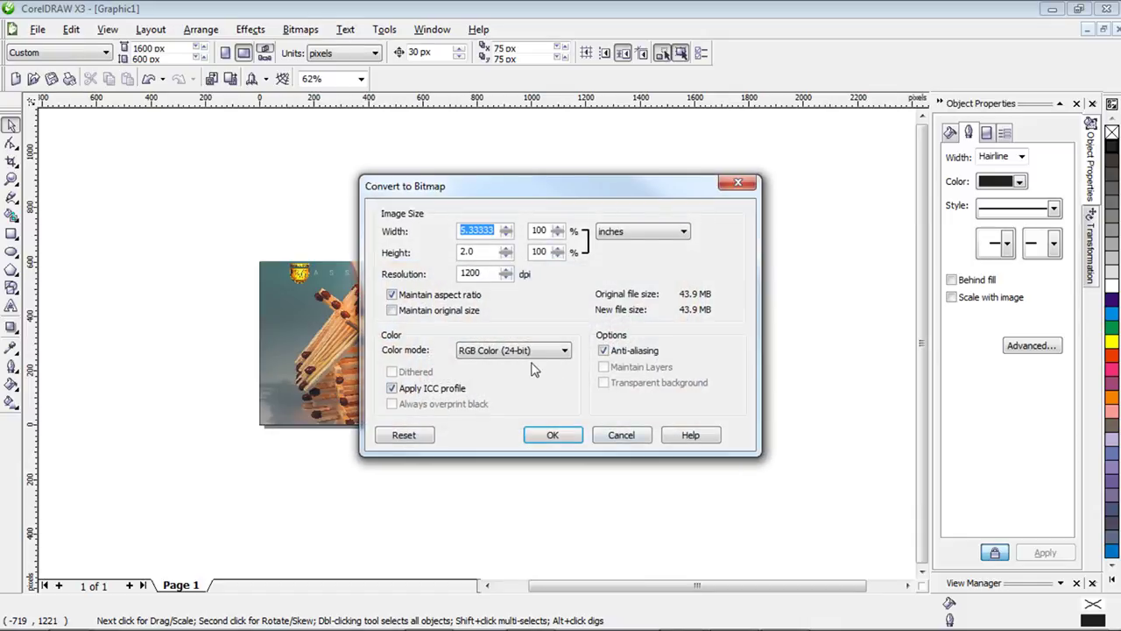
Set the bitmap color mode to CMYK Color (32-bit) and complete the JPEG export with the remaining default settings.
click(536, 352)
click(508, 397)
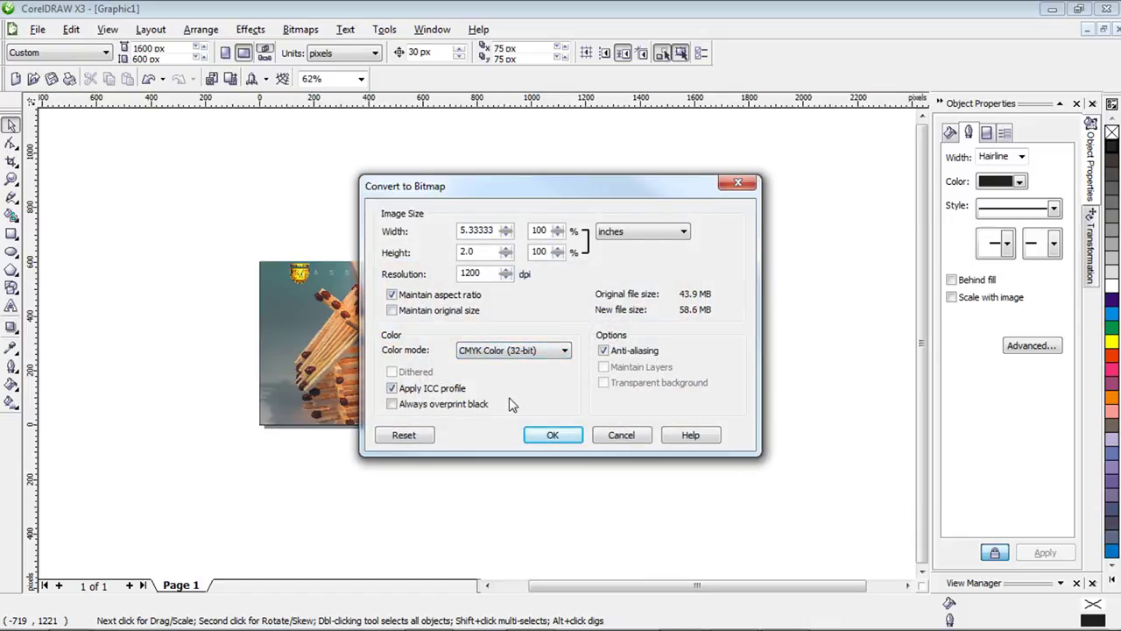
click(553, 438)
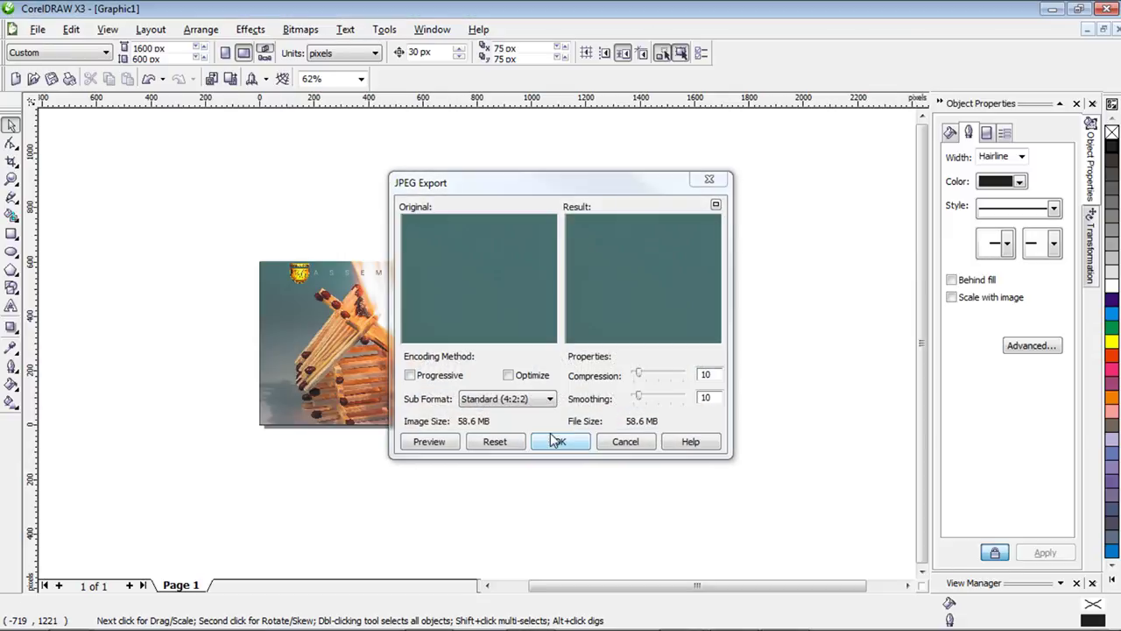
click(556, 442)
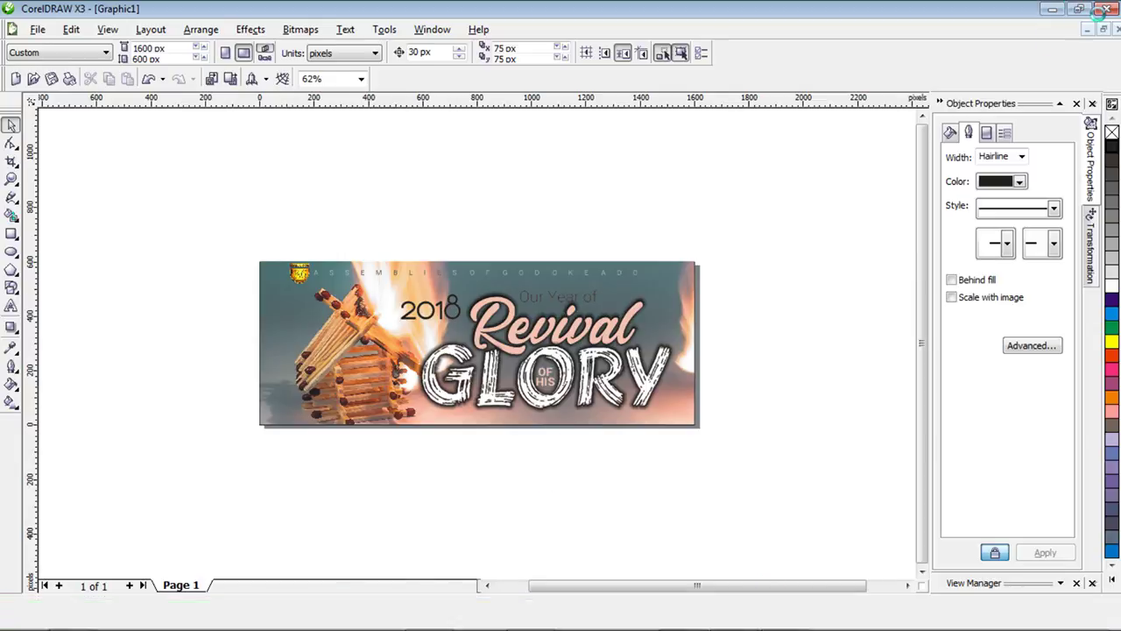
Open the exported Banner 21 from the Images folder, compare its colors back and forth with Banner 2, and put the viewer away.
click(1052, 10)
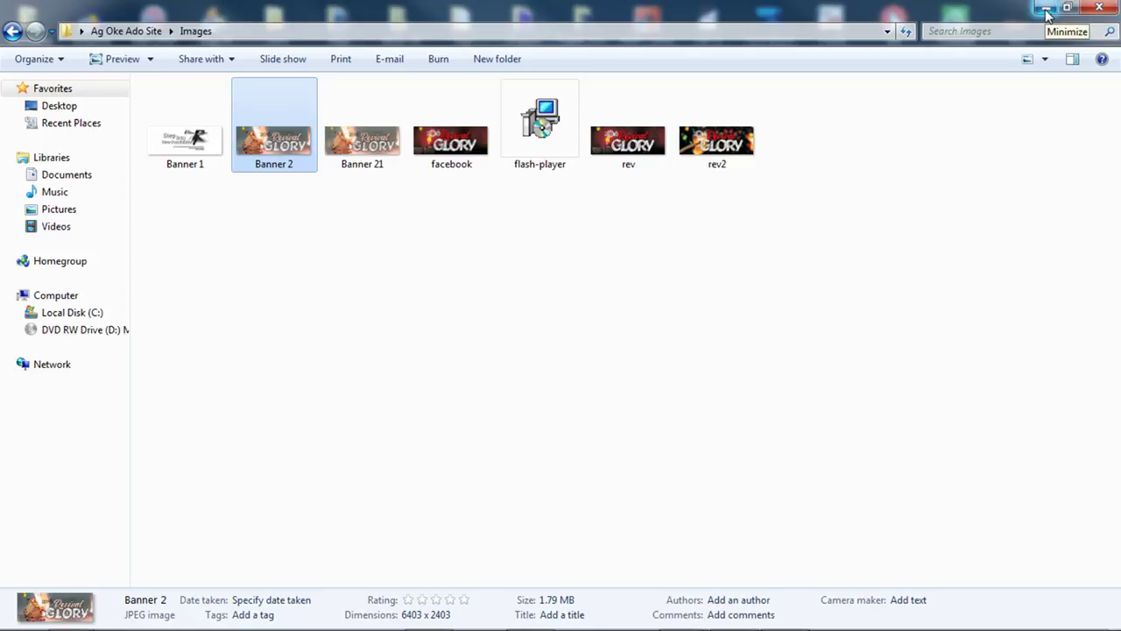
click(369, 164)
double_click(369, 165)
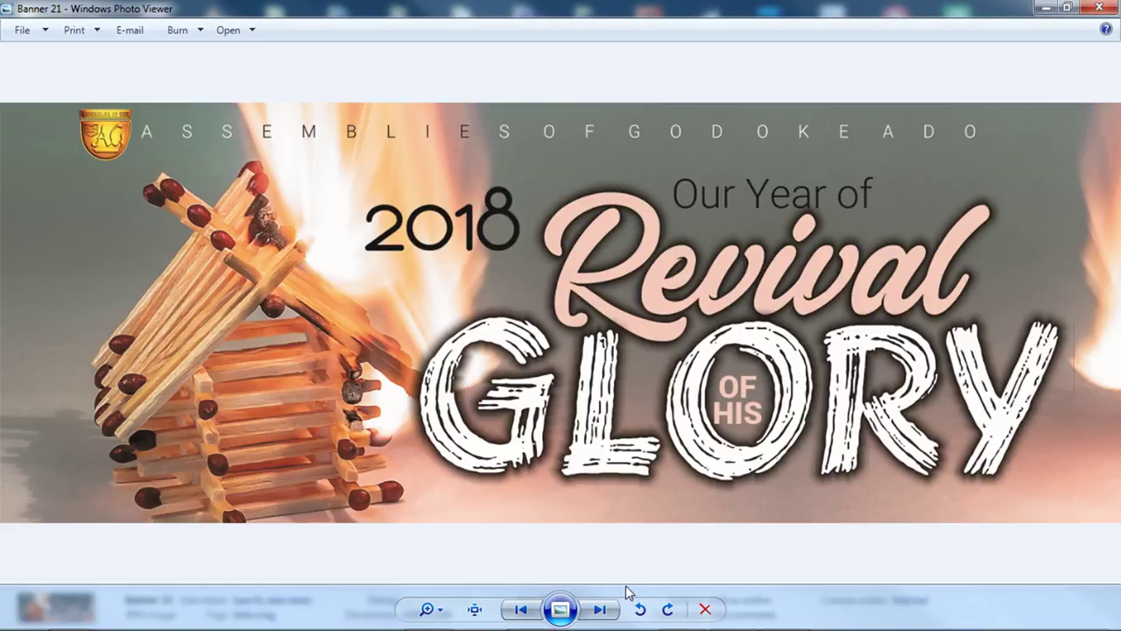
click(517, 609)
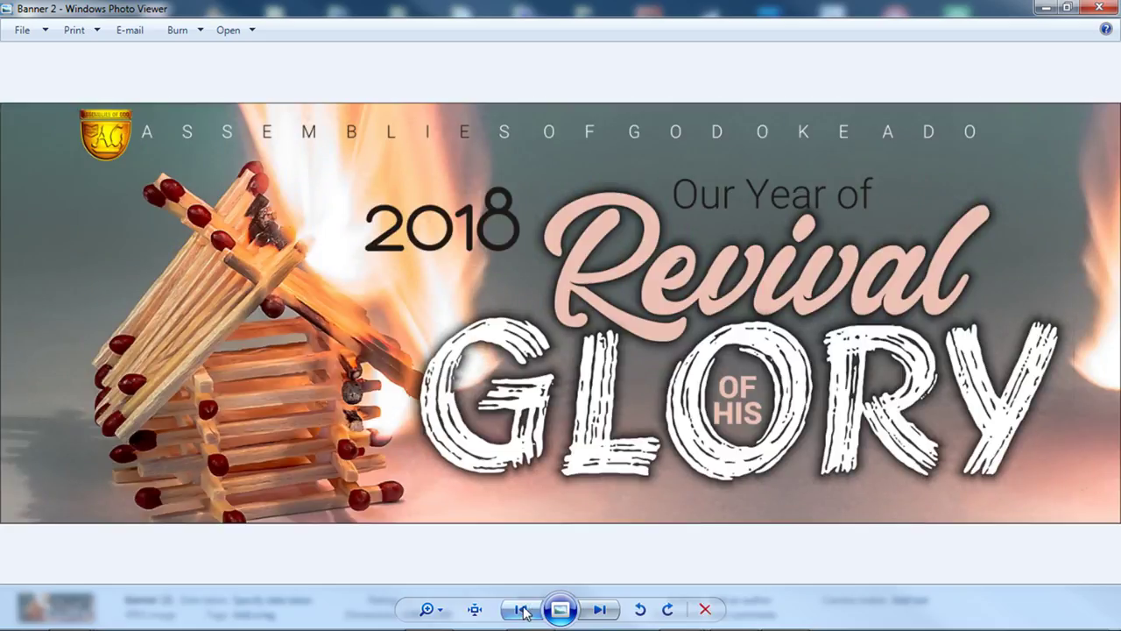
click(599, 610)
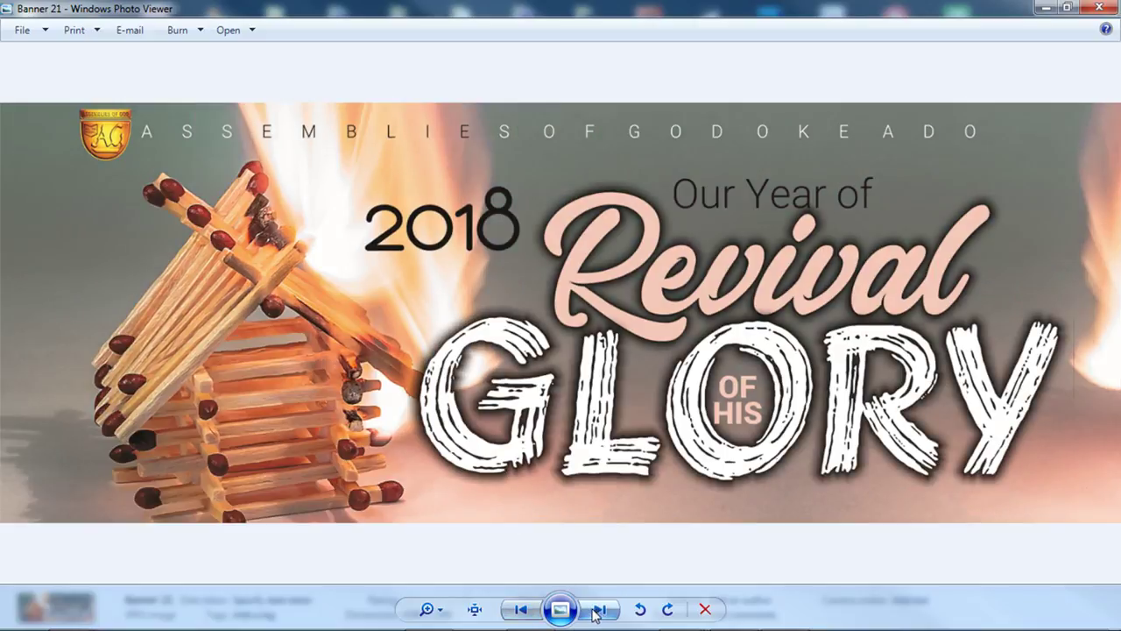
click(523, 612)
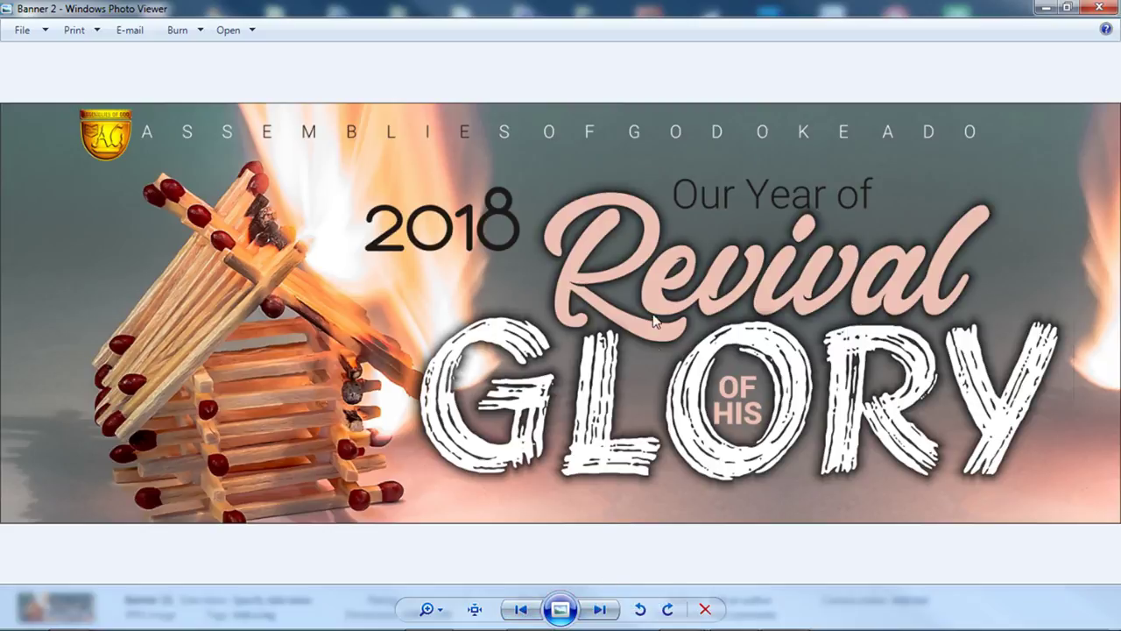
click(599, 608)
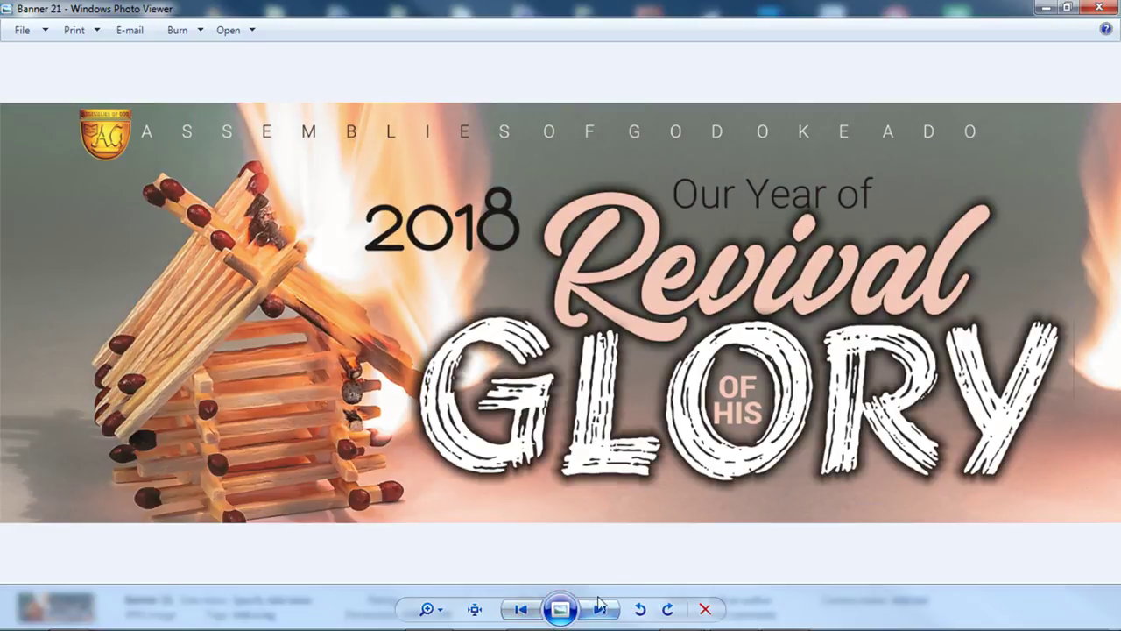
click(521, 610)
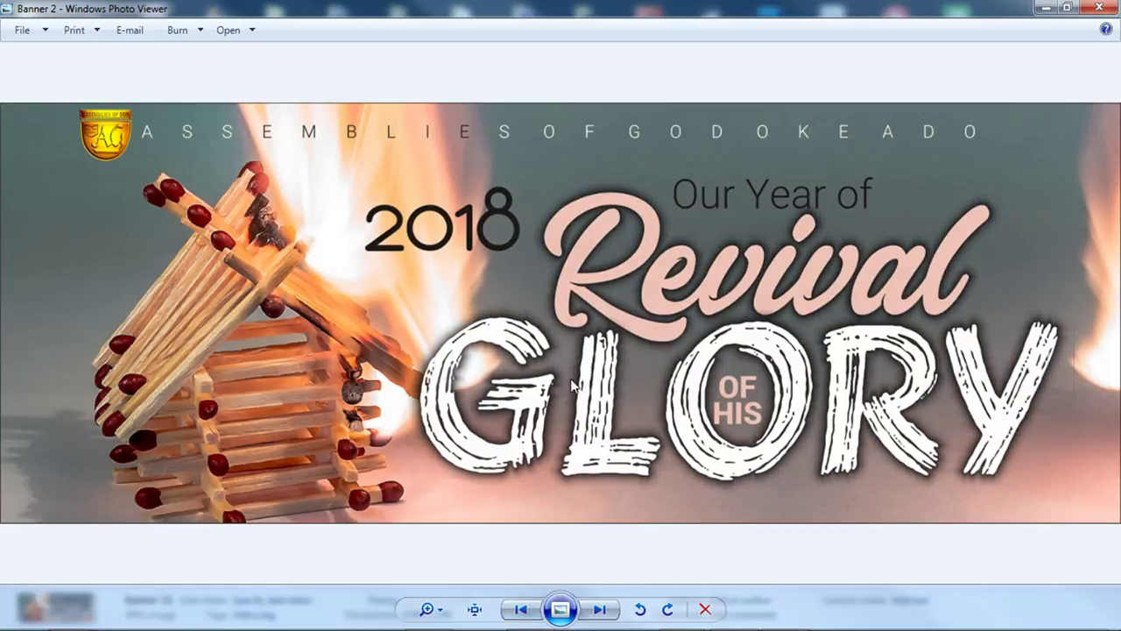
click(600, 613)
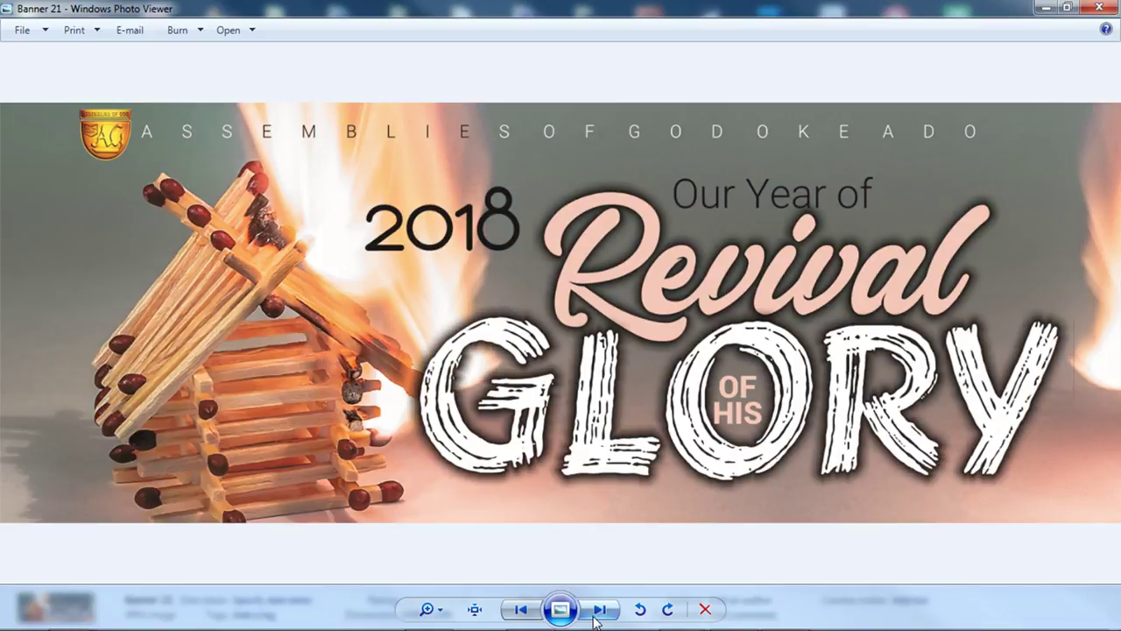
click(516, 610)
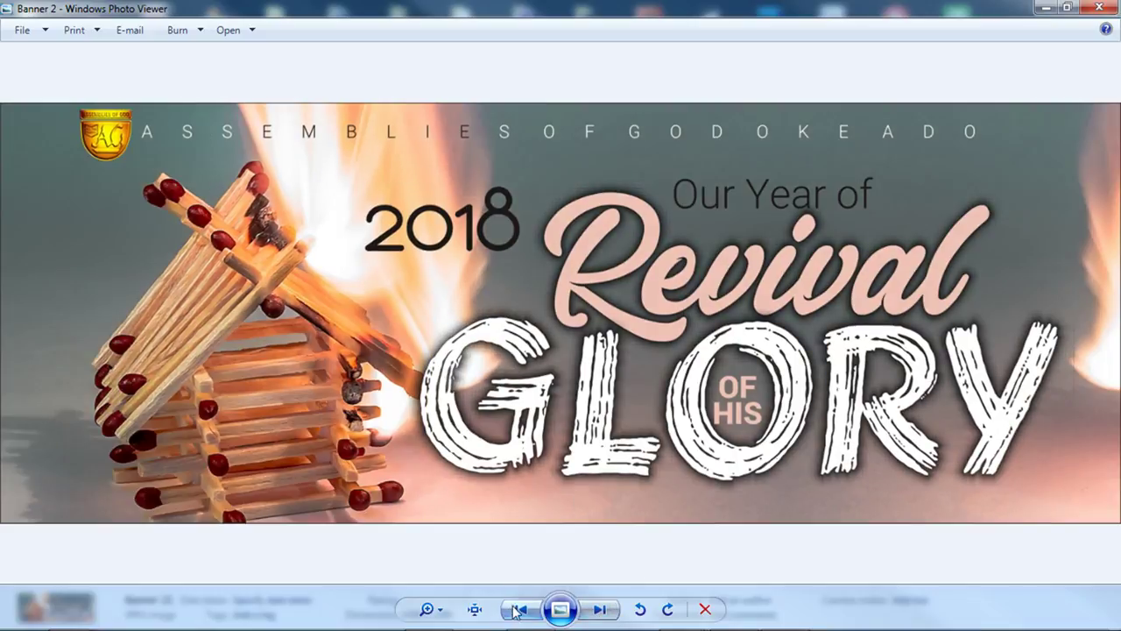
click(1039, 7)
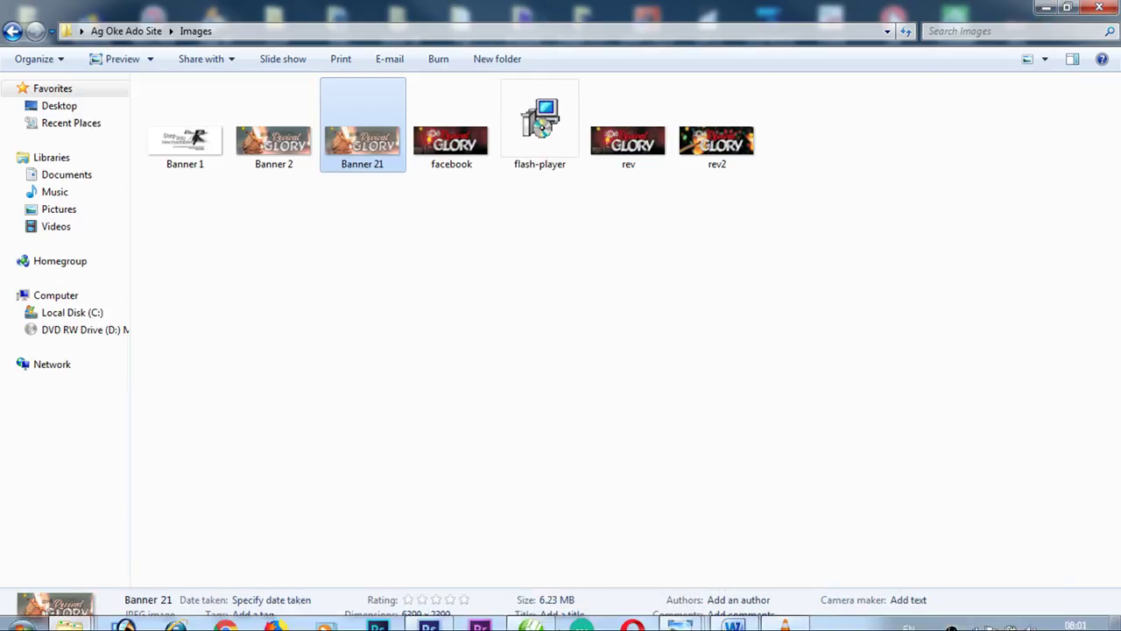
Switch back to CorelDRAW and start a JPEG export of the banner over the existing Banner 21 file.
click(530, 616)
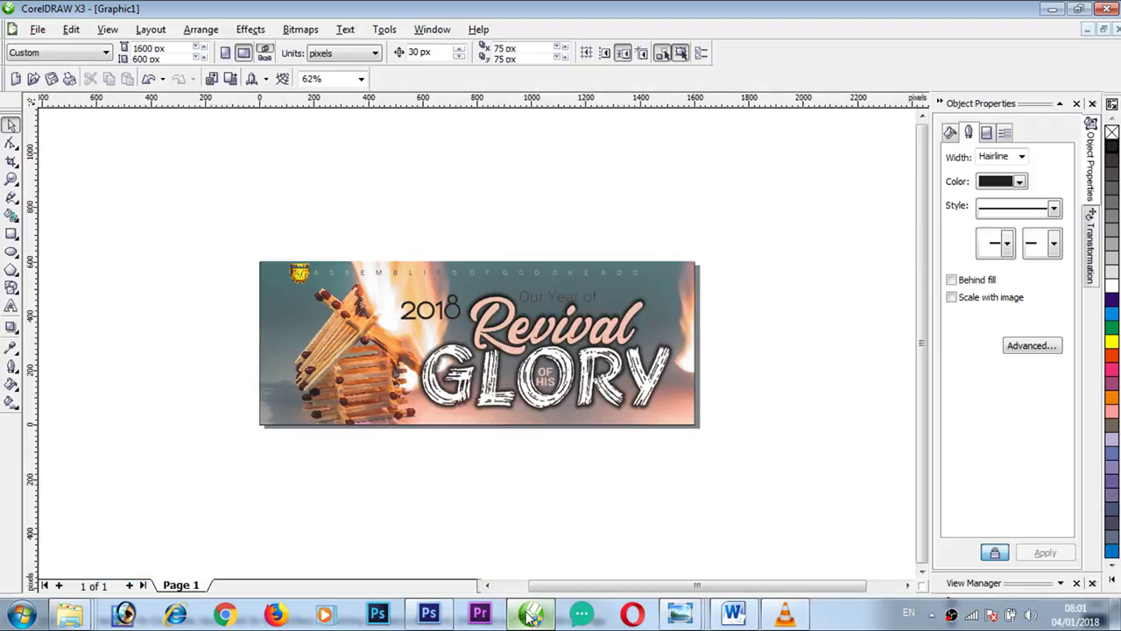
click(37, 29)
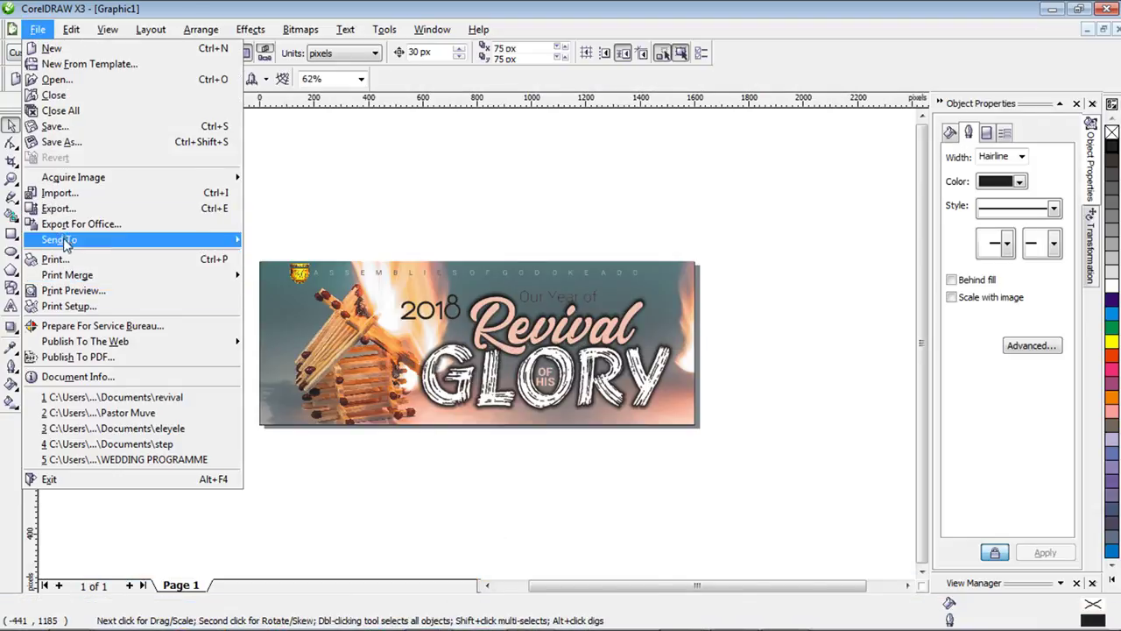
click(67, 211)
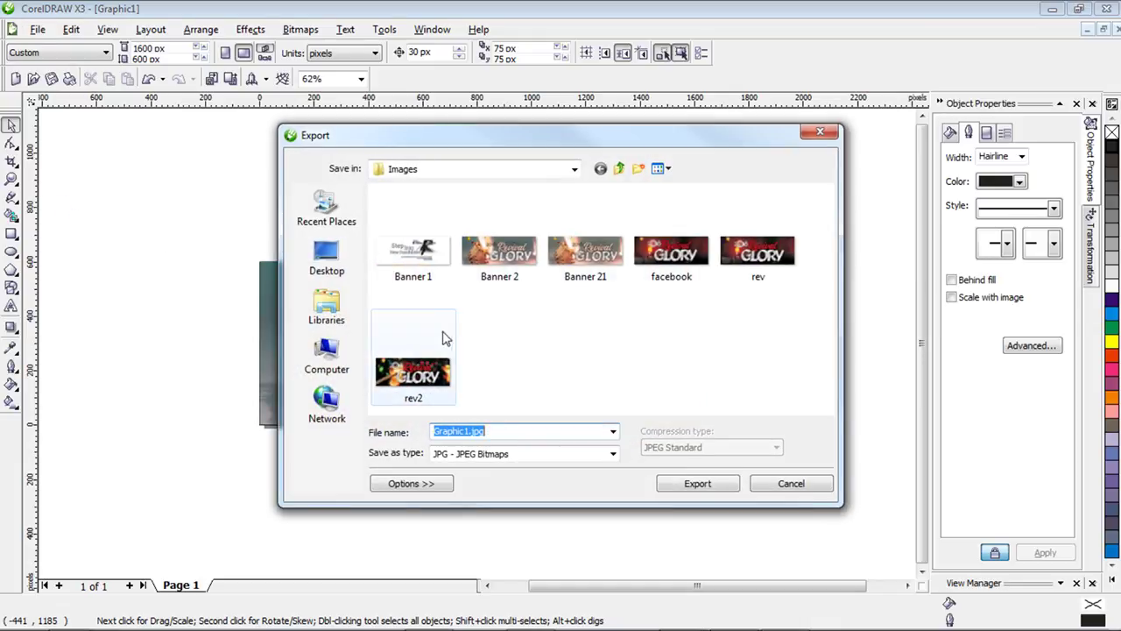
click(571, 279)
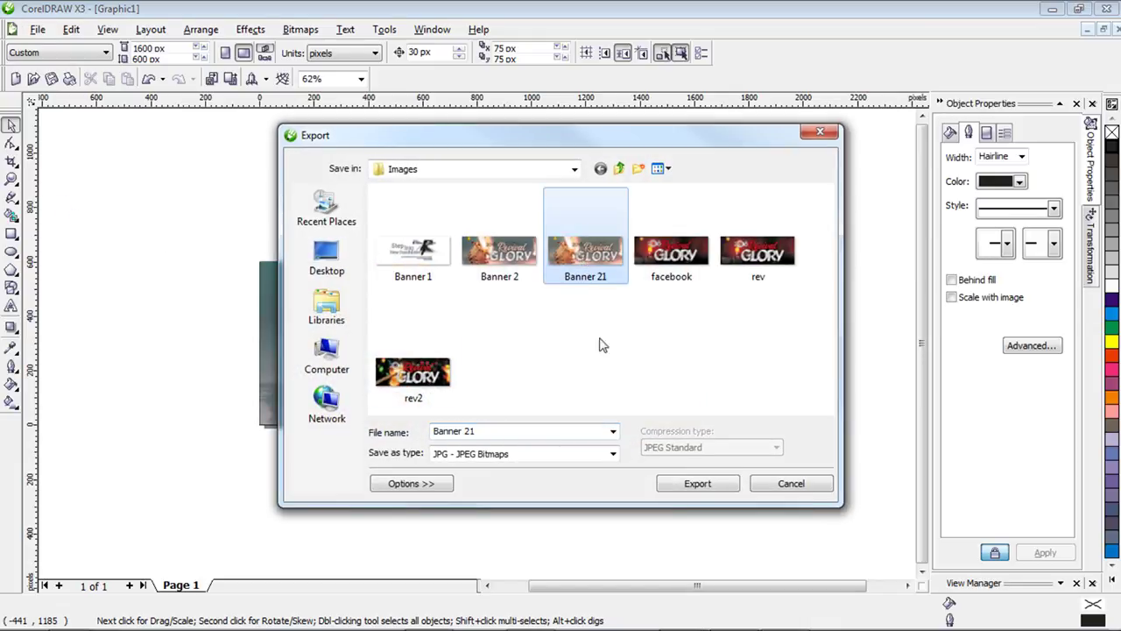
click(697, 485)
Set the bitmap color mode back to RGB Color (24-bit) and finish exporting Banner 21 with the default JPEG settings.
click(508, 351)
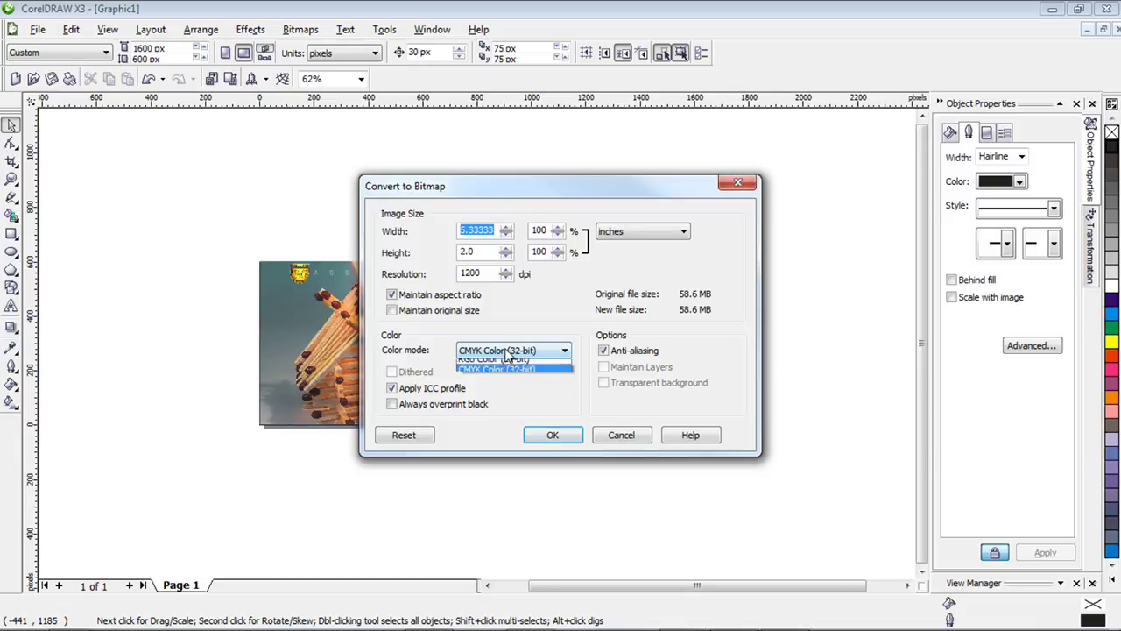
click(510, 390)
click(555, 435)
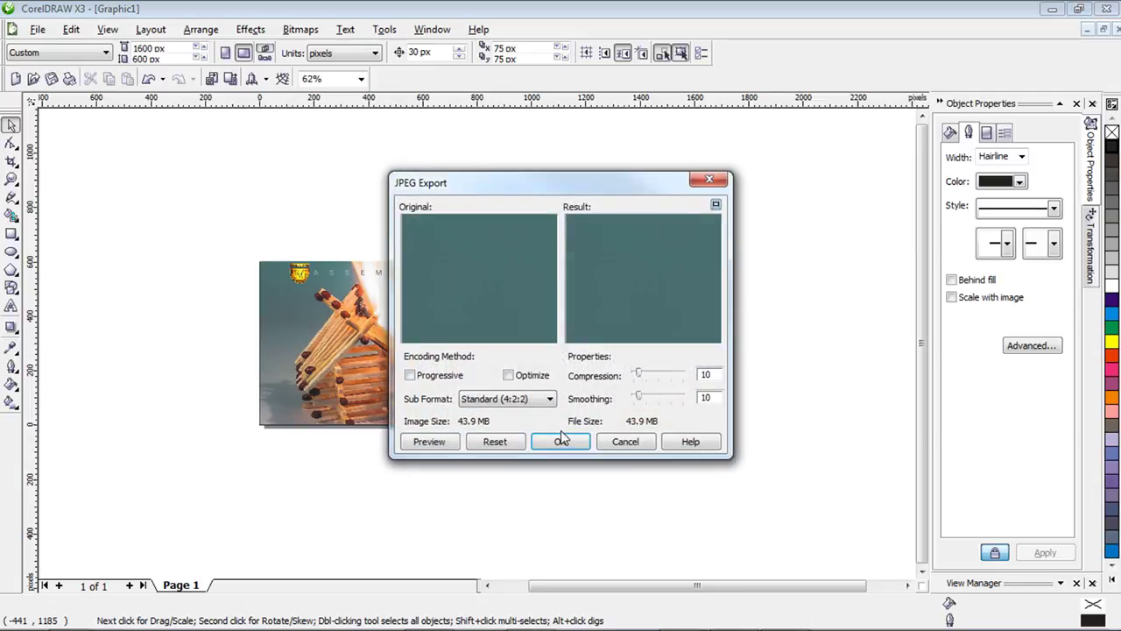
click(558, 440)
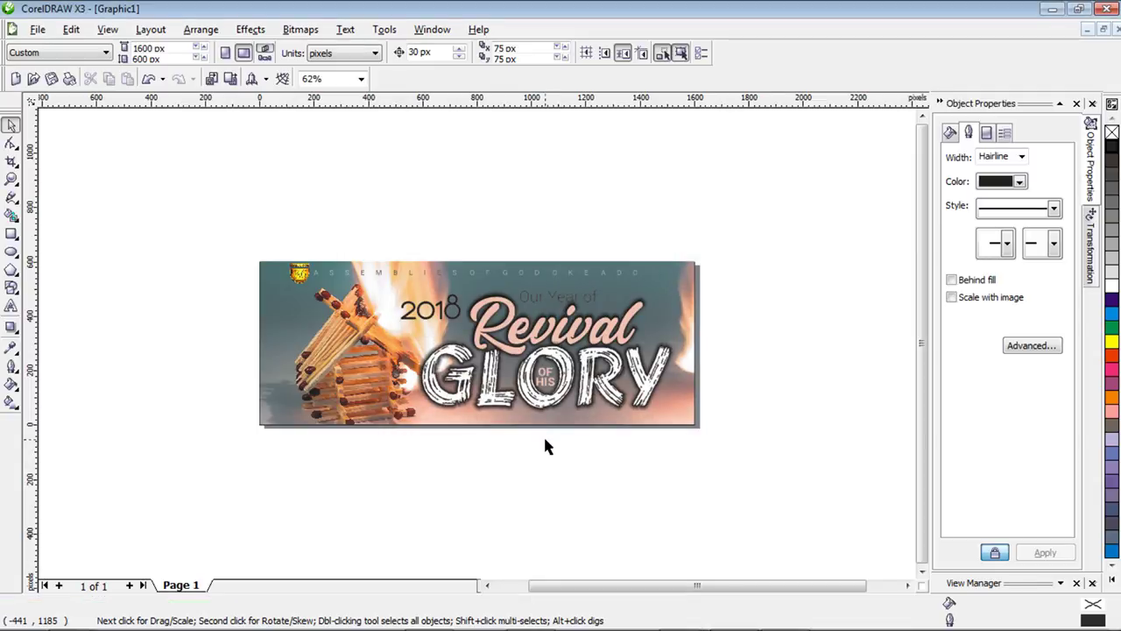
Open the re-exported Banner 21 from the Images folder and compare its colors and edges with Banner 2 and the facebook image.
click(1052, 9)
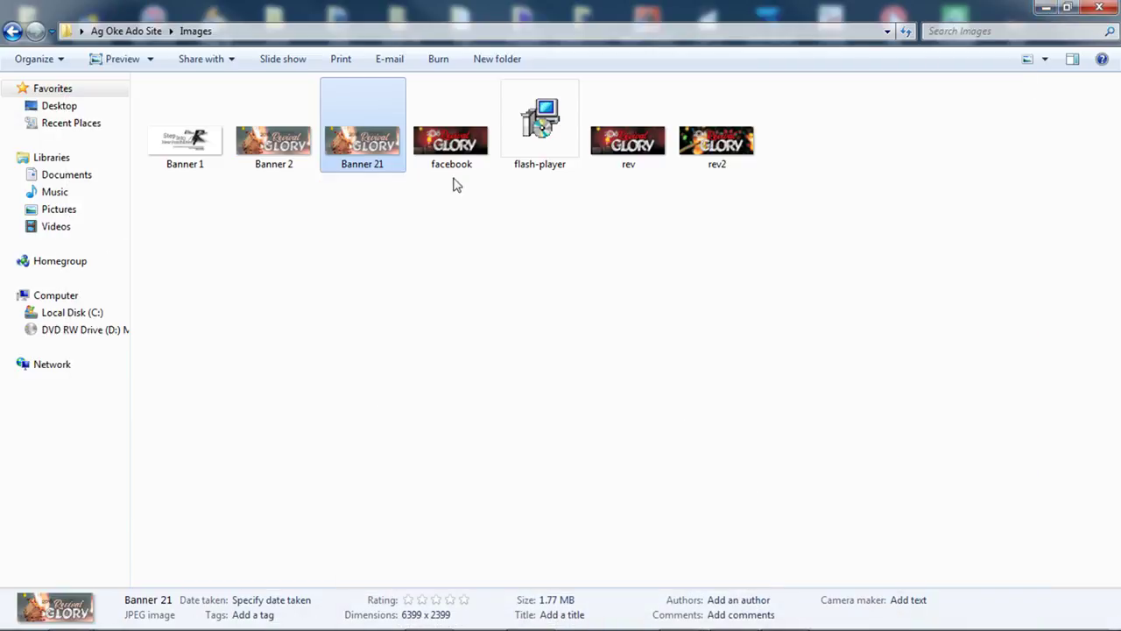
click(432, 245)
double_click(361, 140)
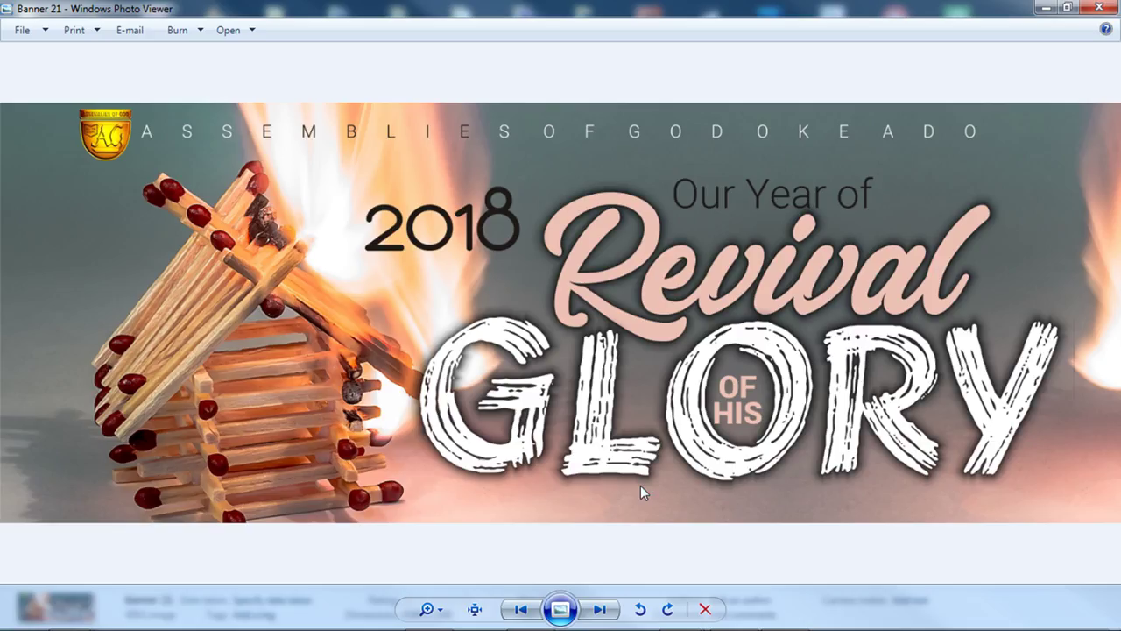
click(522, 609)
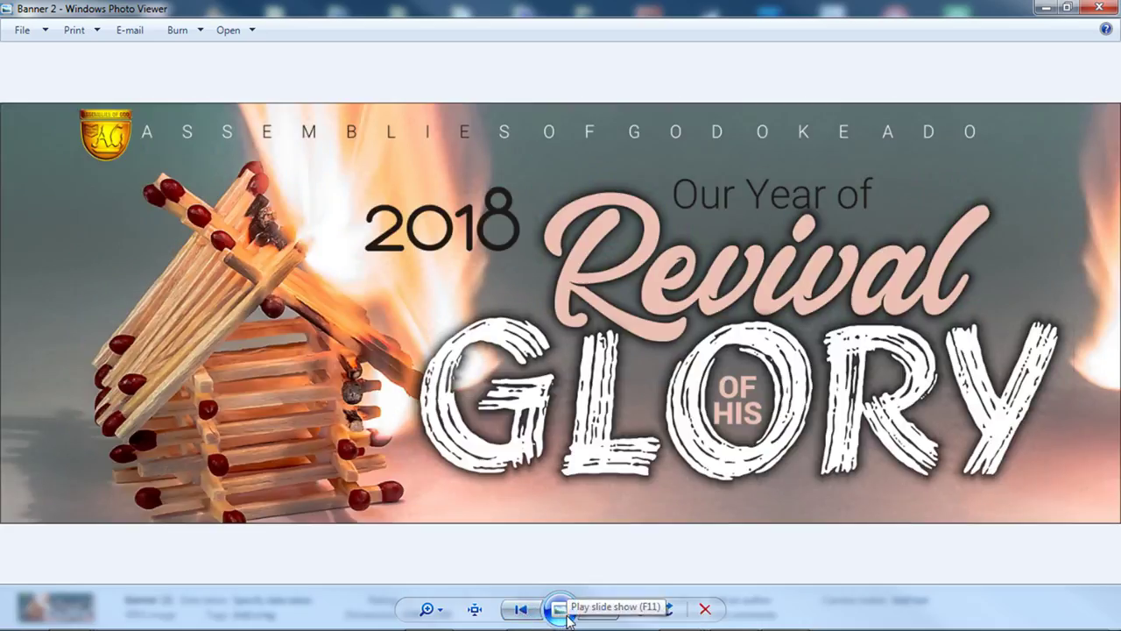
click(585, 616)
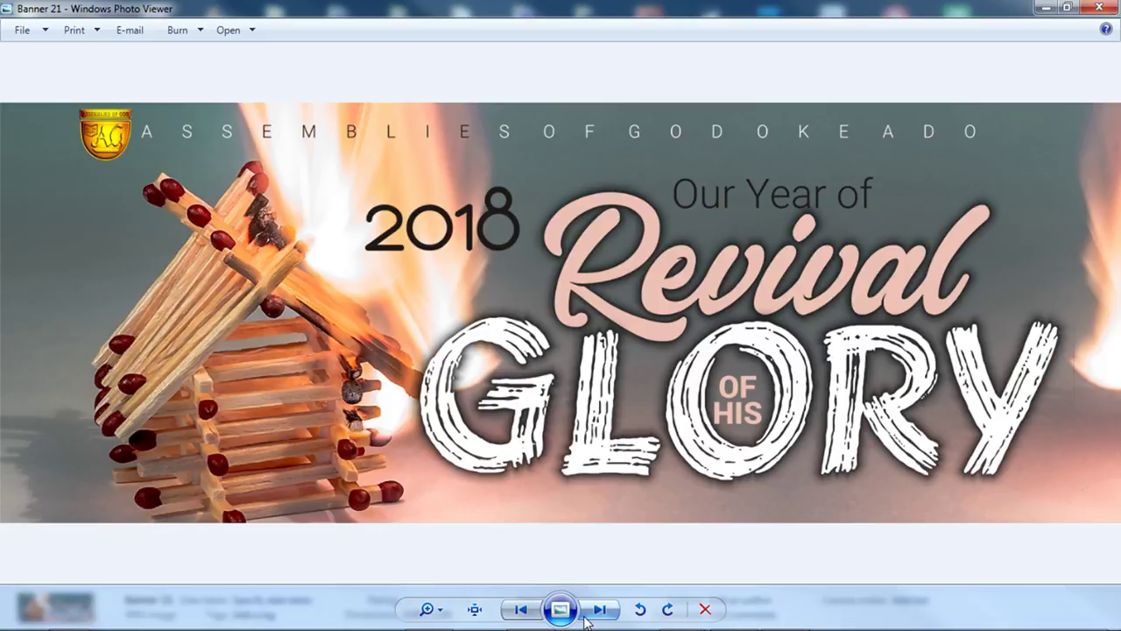
click(585, 616)
click(522, 613)
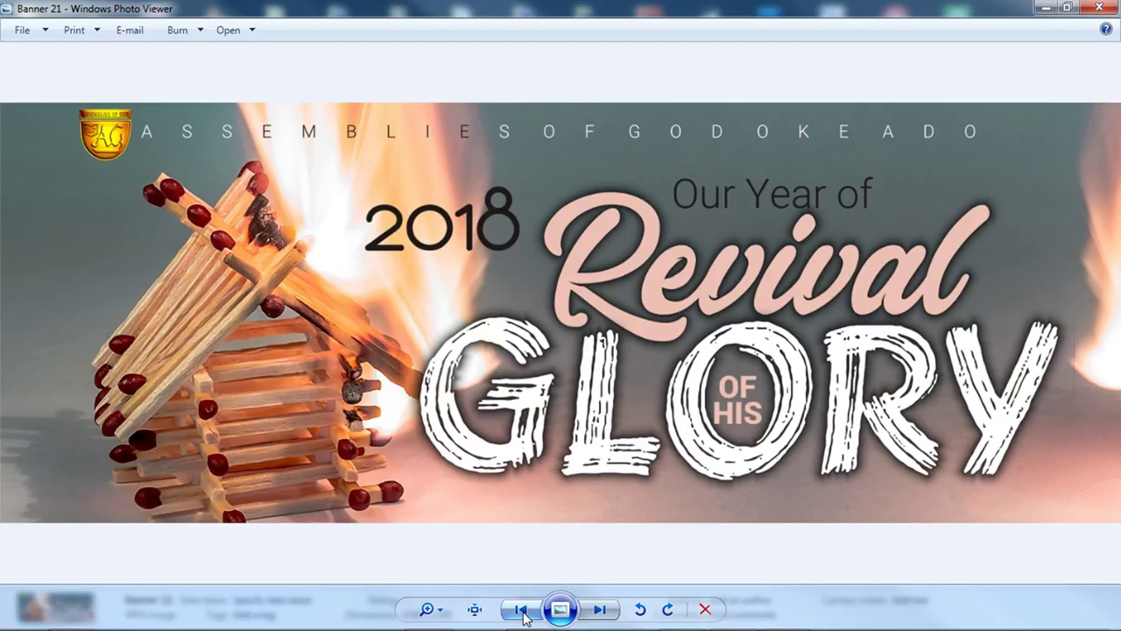
click(523, 613)
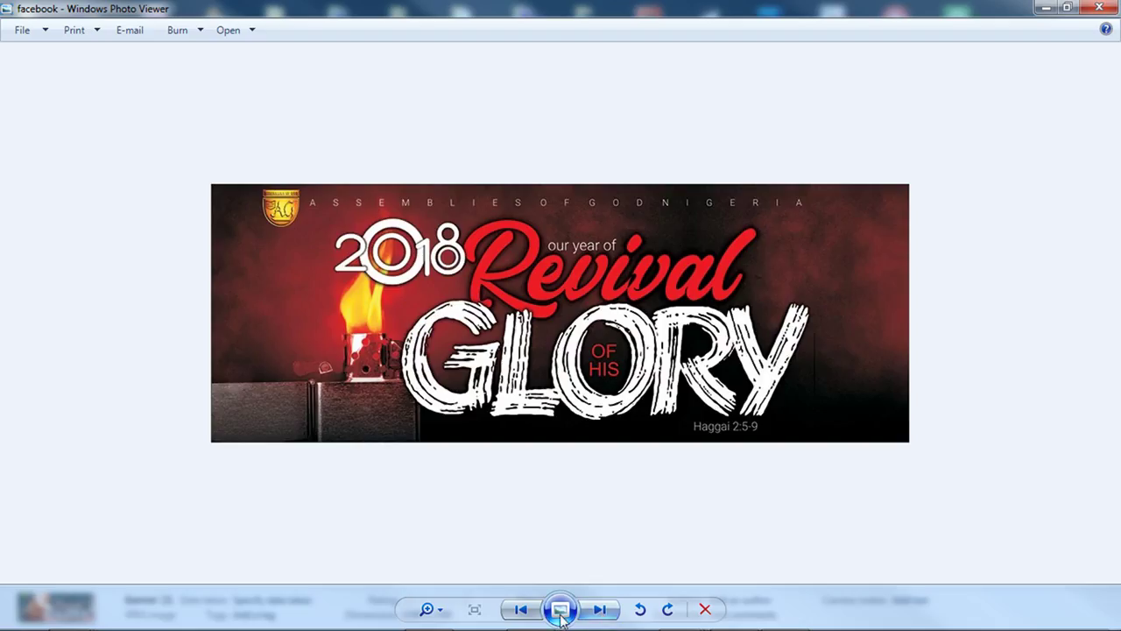
click(523, 613)
click(522, 613)
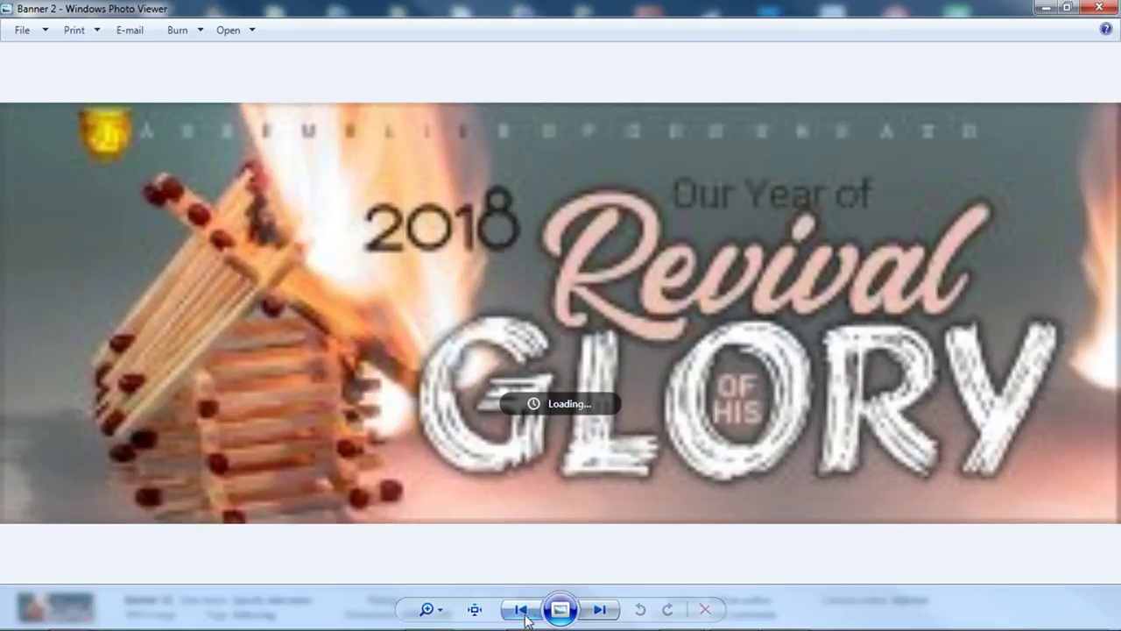
click(600, 613)
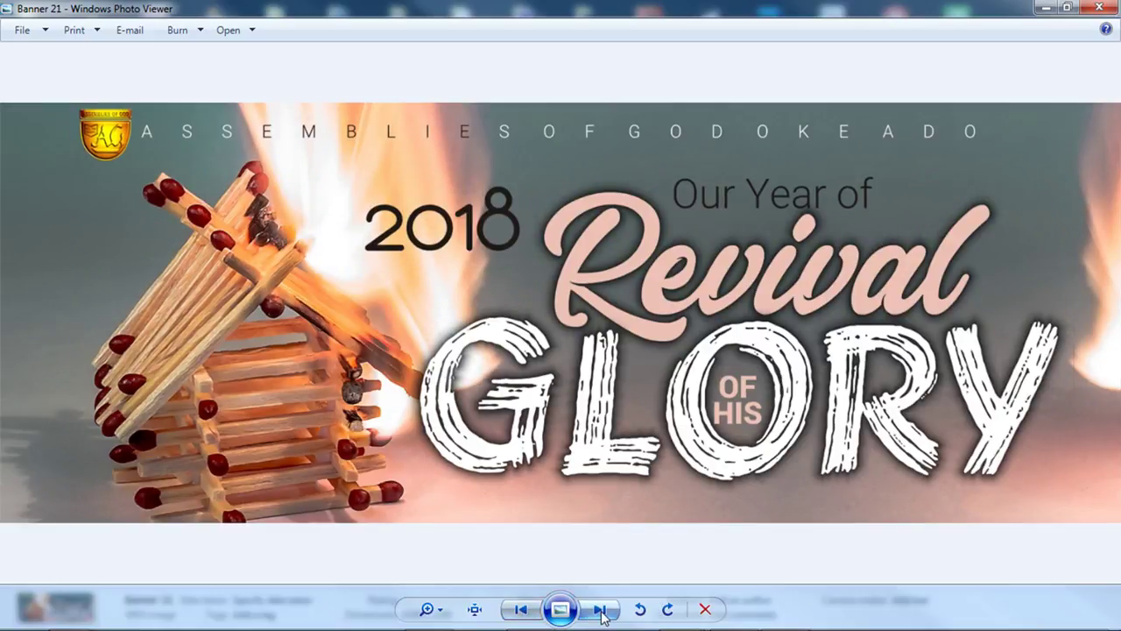
click(600, 613)
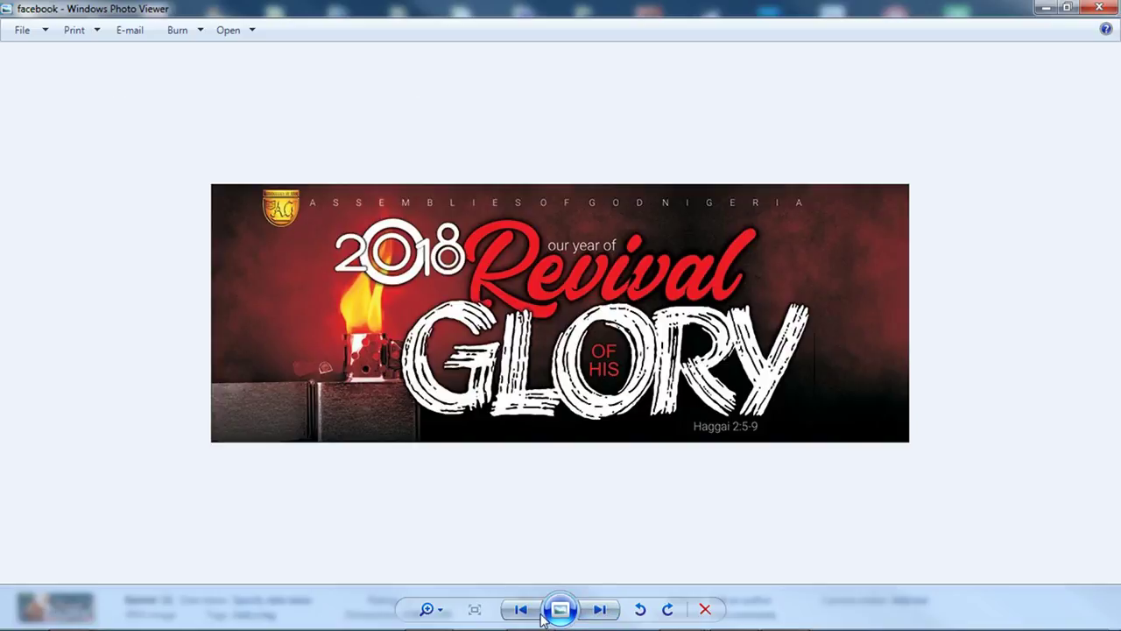
click(522, 613)
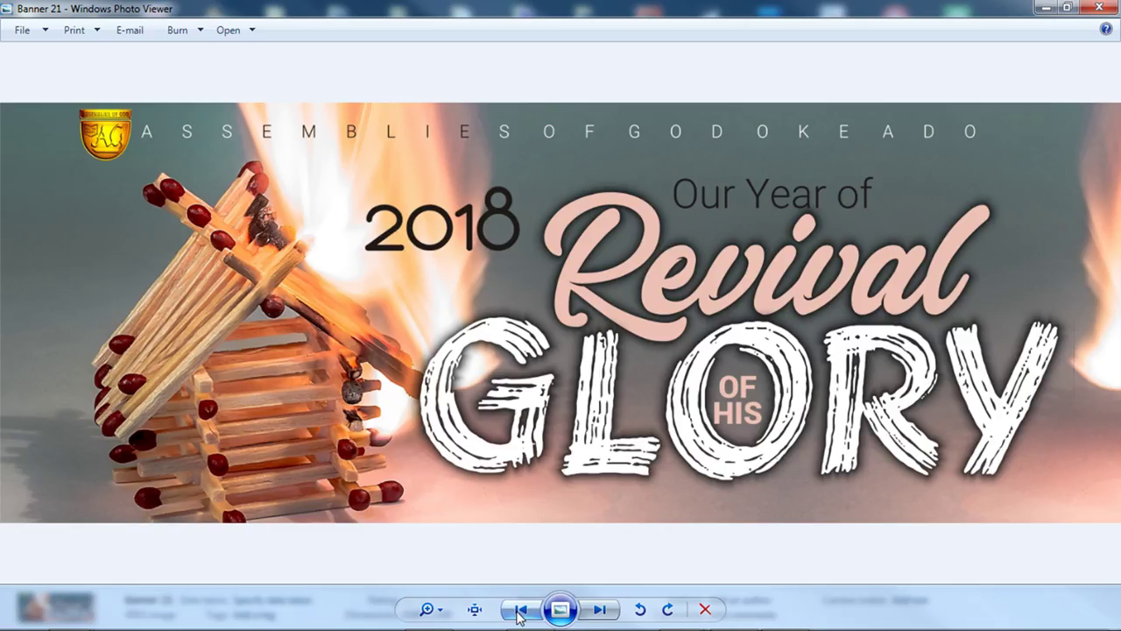
Leave the image viewer after a last look at Banner 2 and open Banner 21 from the Images folder in a maximized Photoshop window.
click(520, 611)
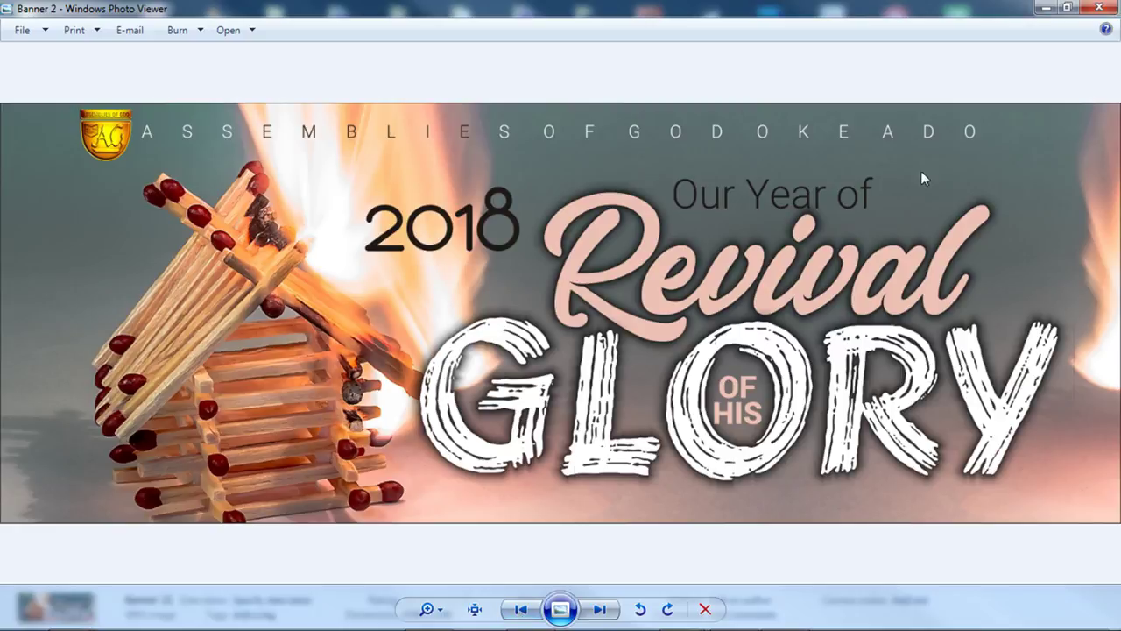
click(1100, 9)
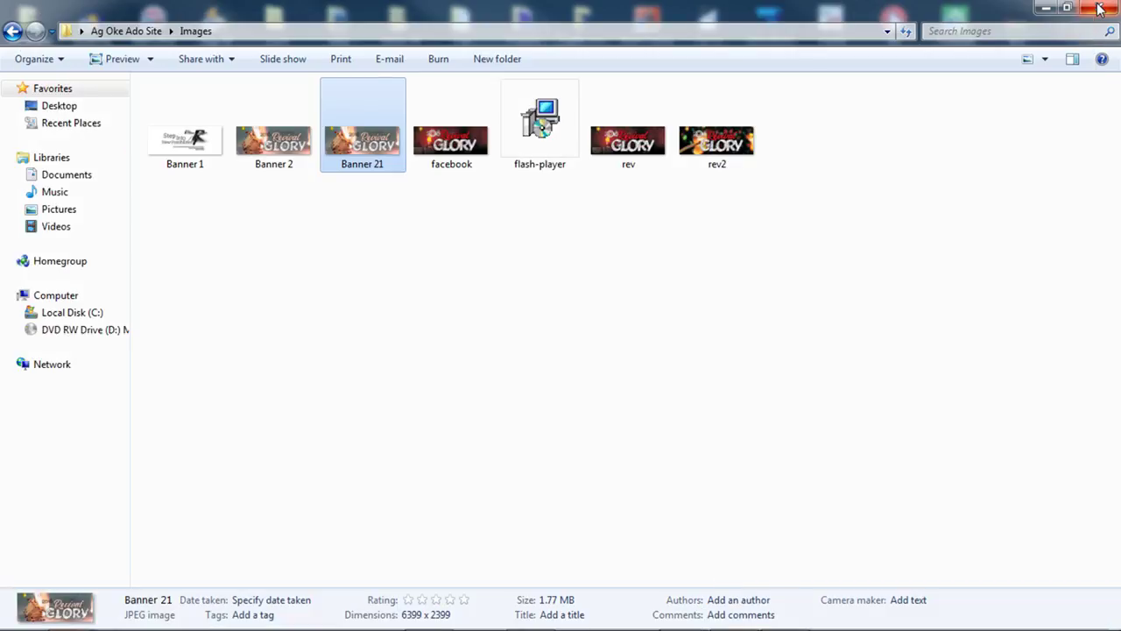
mouse_move(482, 627)
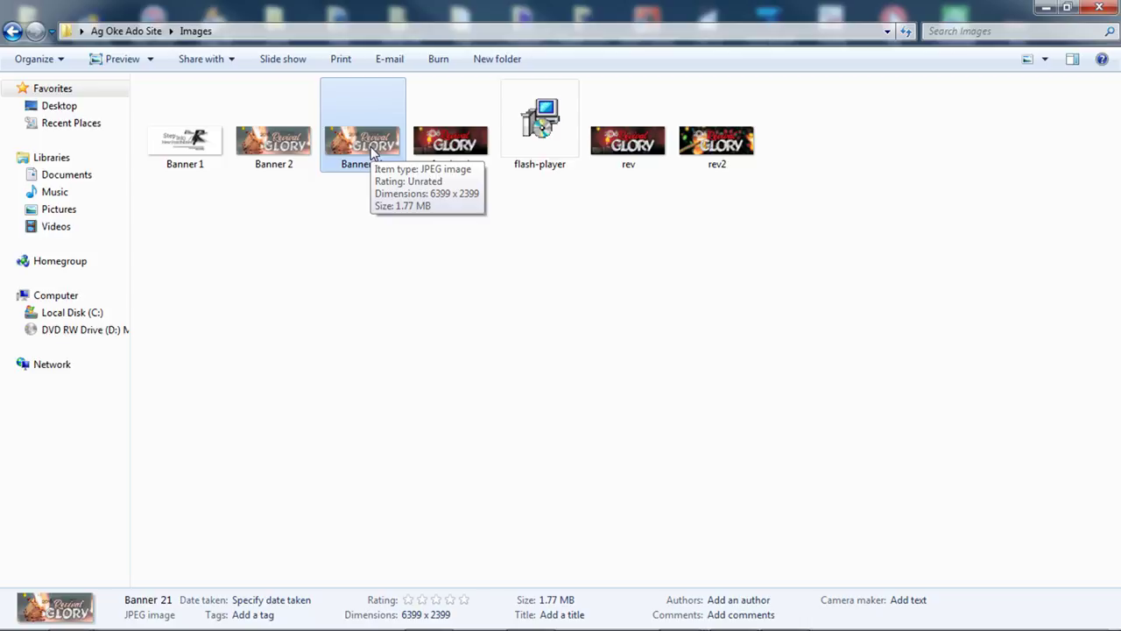
mouse_move(435, 618)
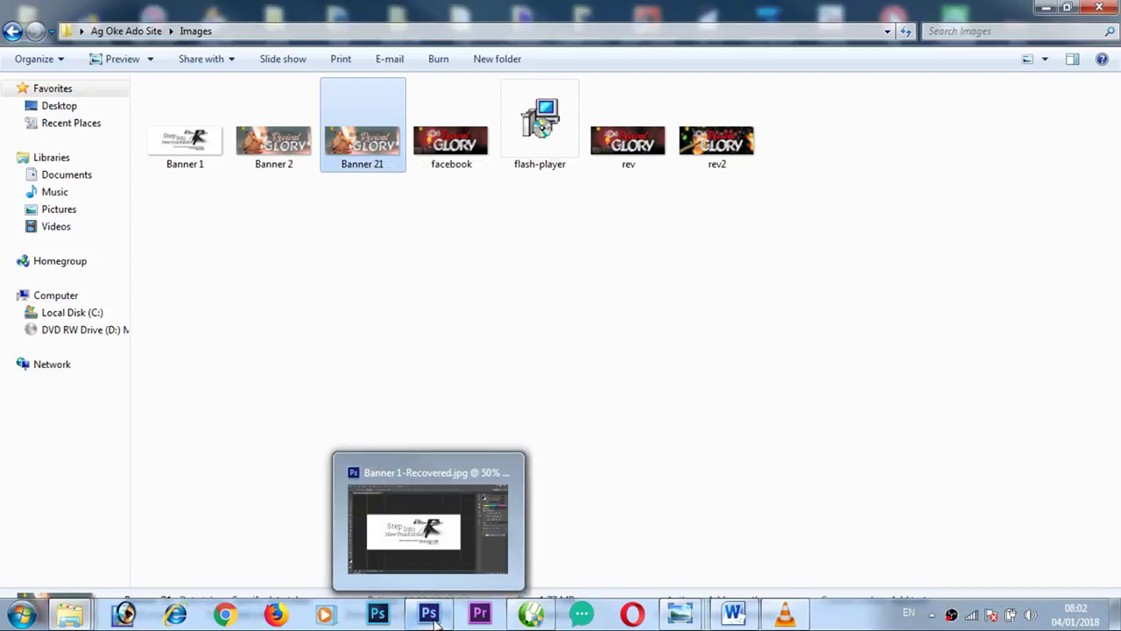
click(395, 340)
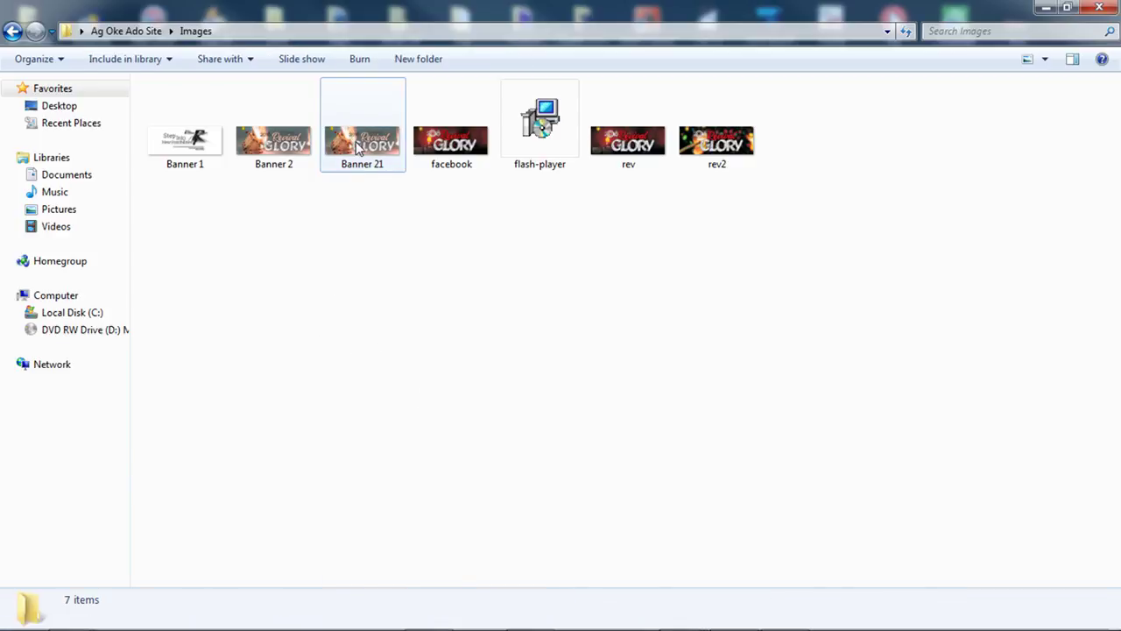
drag(358, 149, 433, 465)
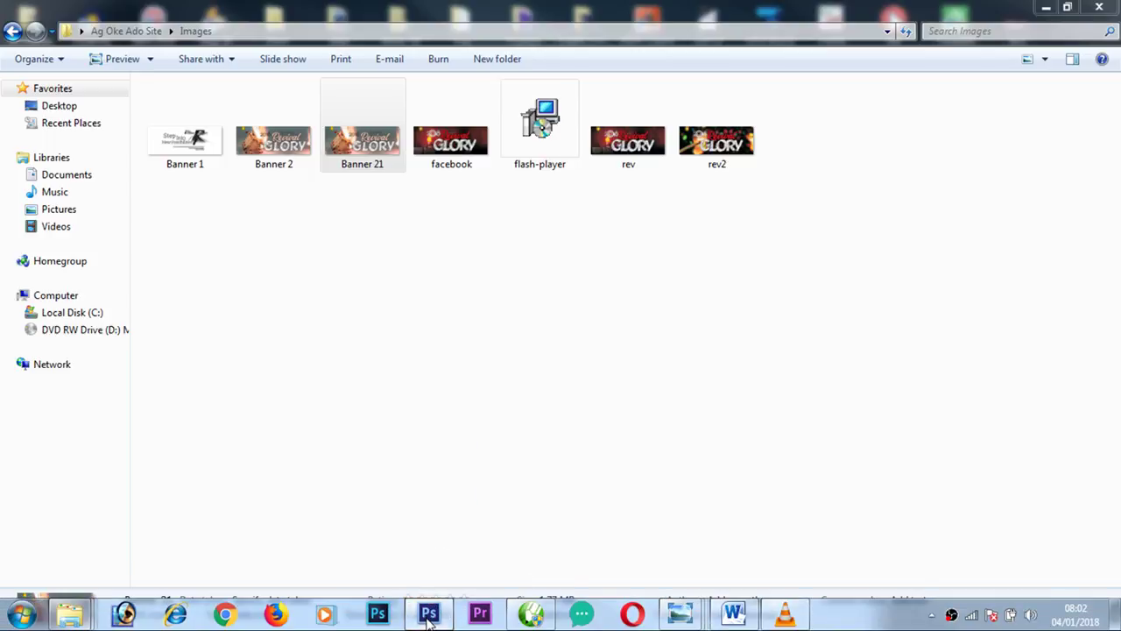
click(429, 616)
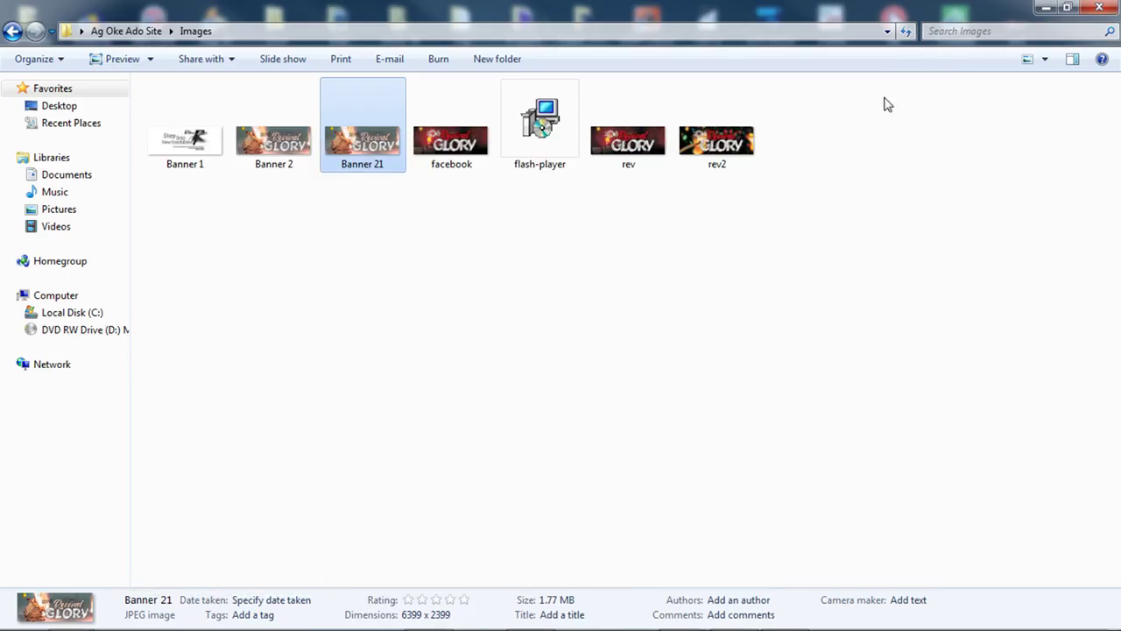
drag(370, 151, 444, 80)
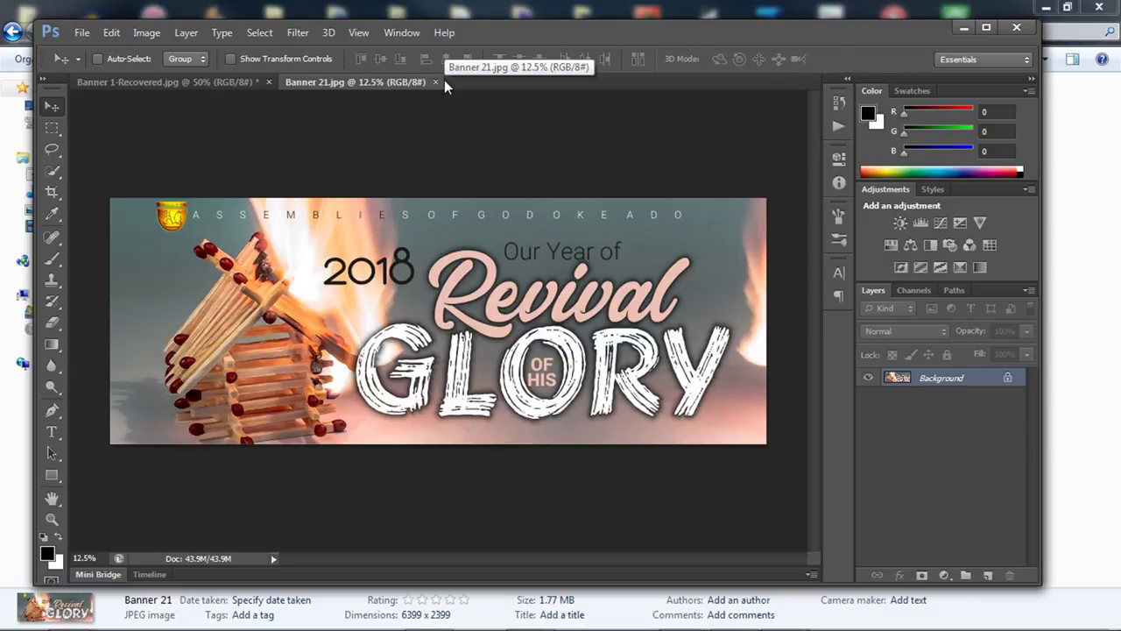
click(987, 27)
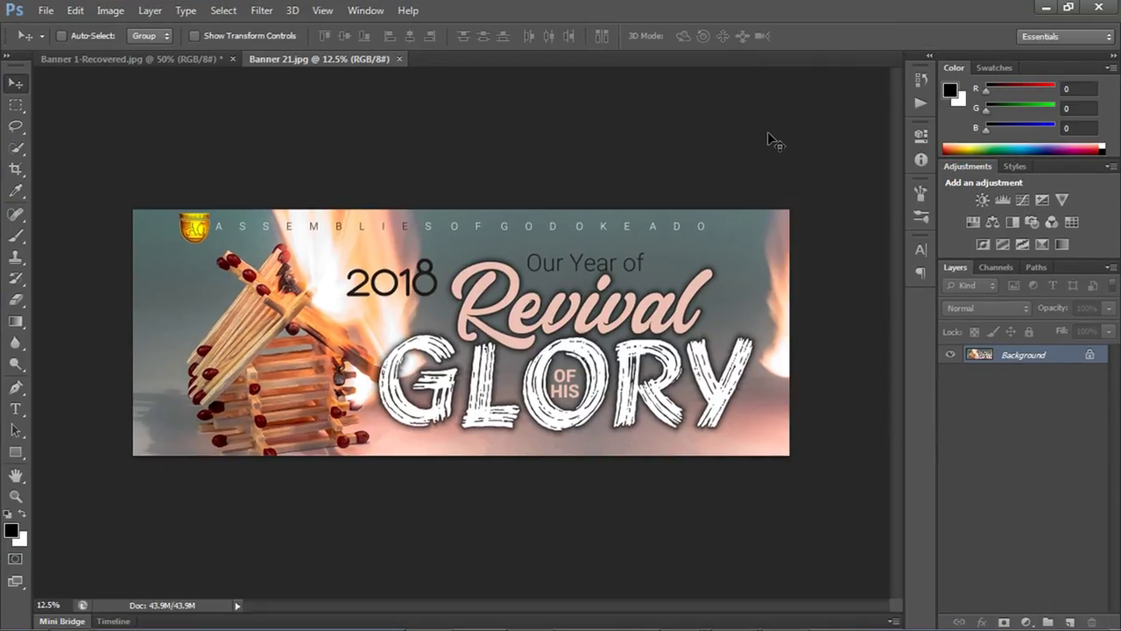
Resize Banner 21 to 1600 x 600 pixels with proportions constrained and inspect the resampled image up close.
click(110, 10)
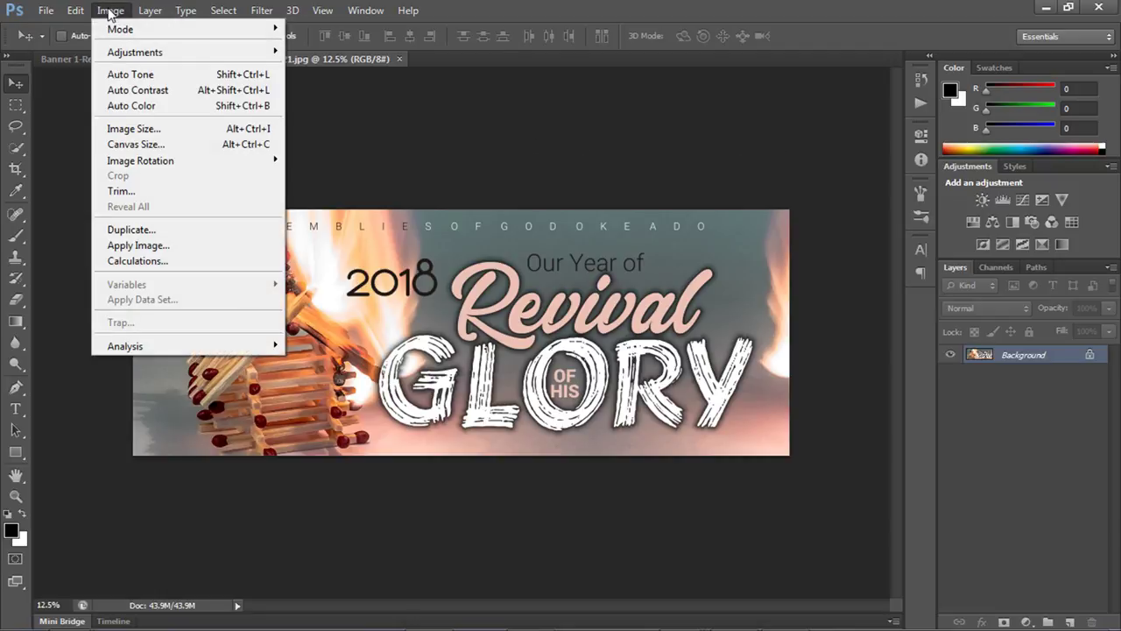
click(137, 132)
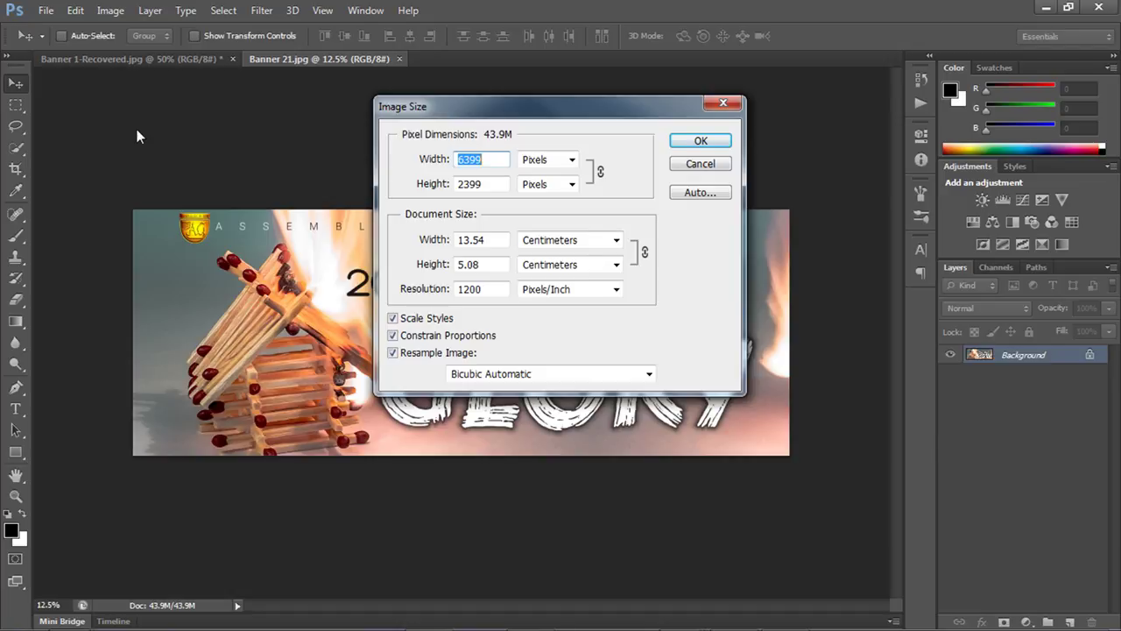
text(1600)
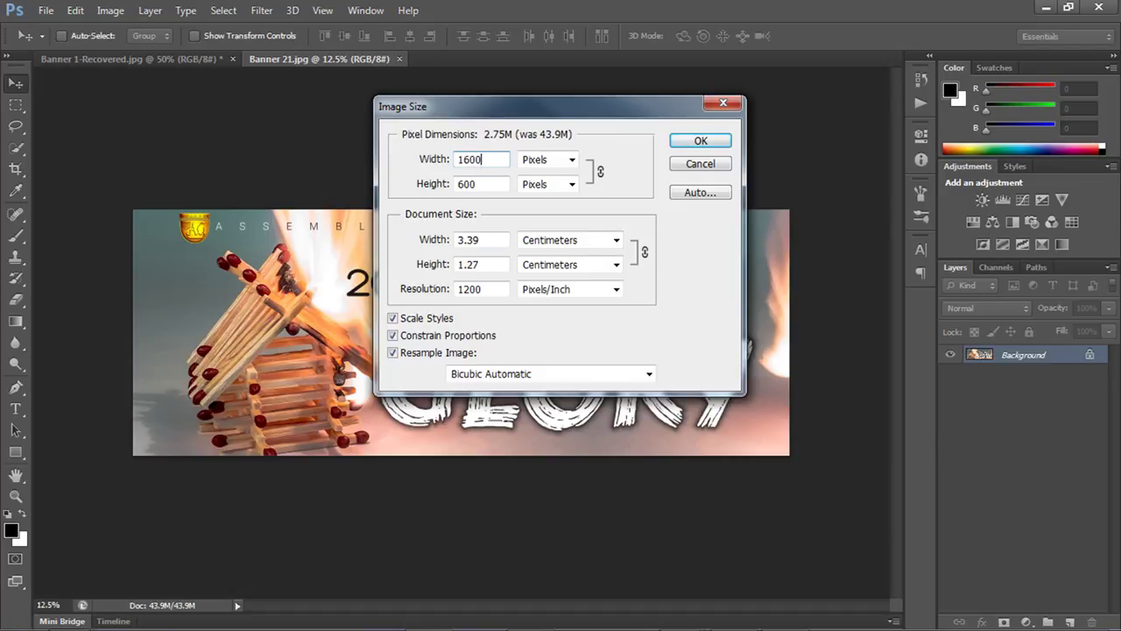
key(Return)
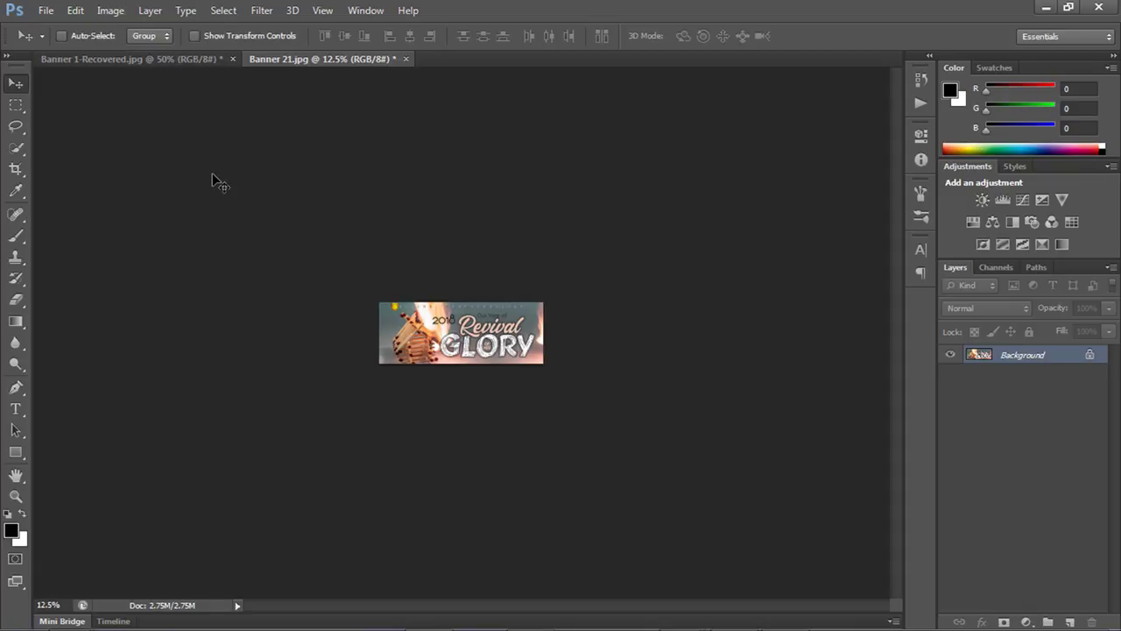
key(ctrl+plus)
key(ctrl+plus)
key(ctrl+plus)
key(ctrl+plus)
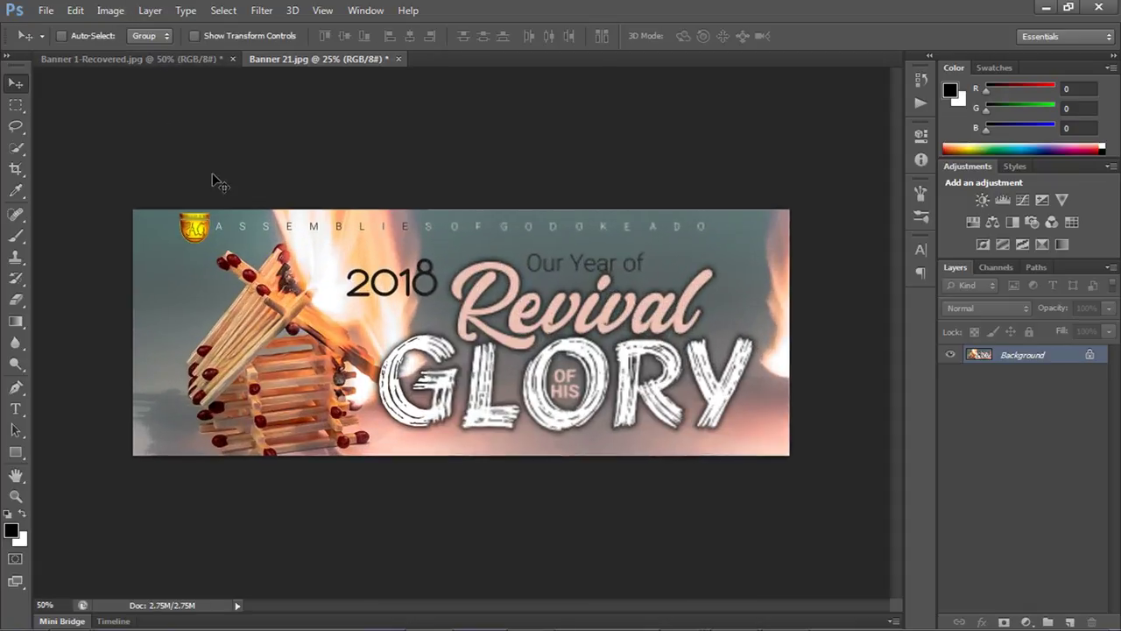
key(ctrl+plus)
key(ctrl+minus)
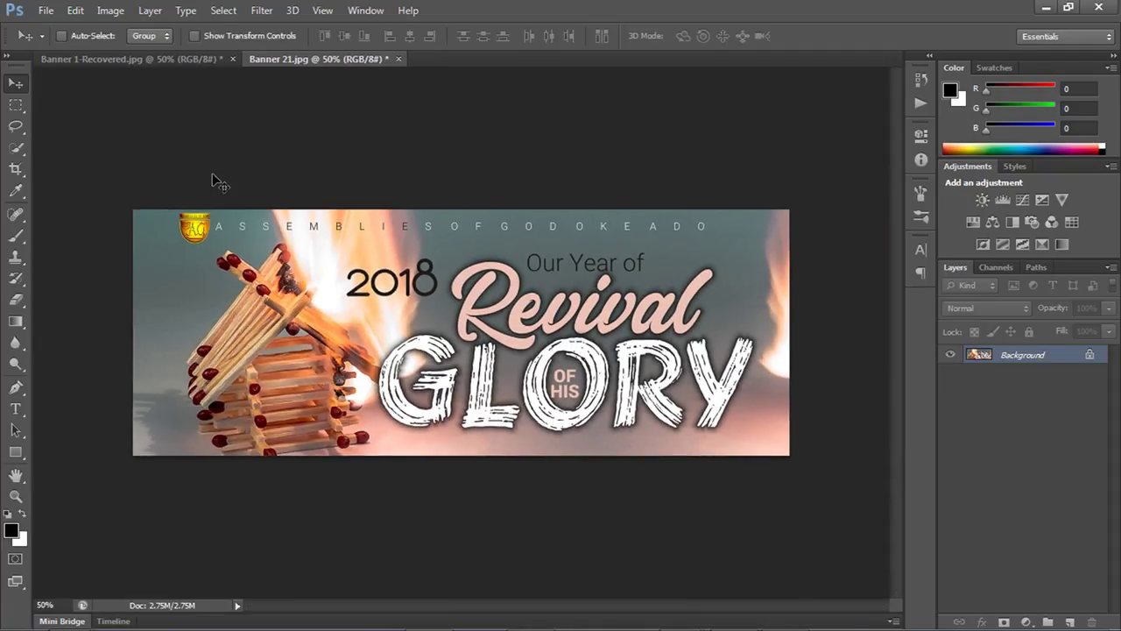
Save the banner for web as a JPEG at quality 70 in the Images folder, picking the existing Banner 21 as the file name.
click(47, 12)
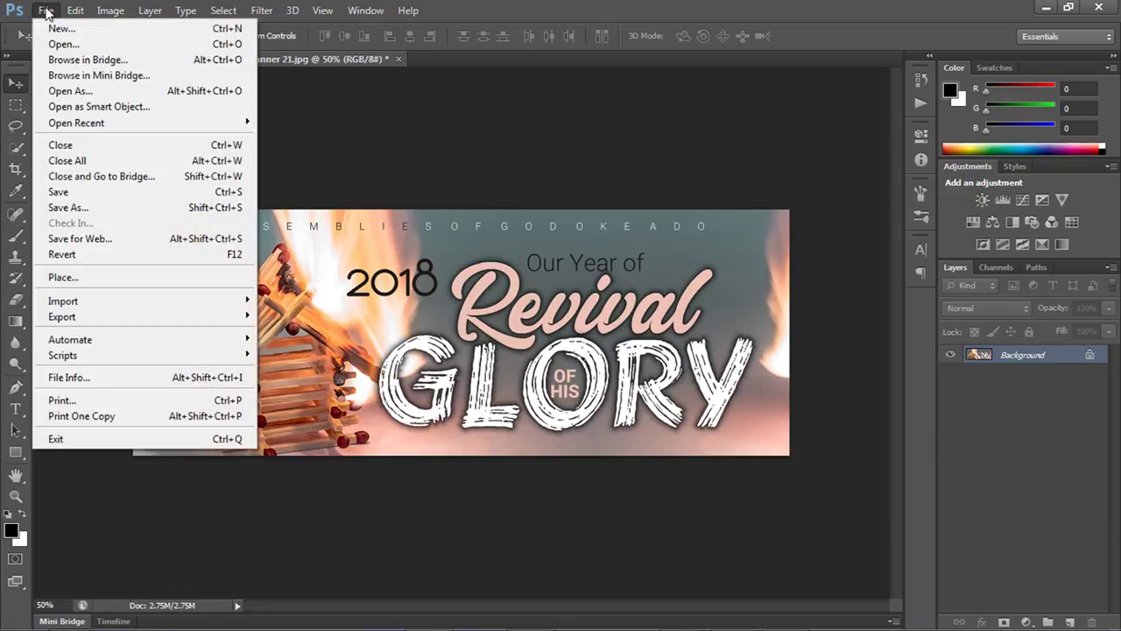
click(80, 239)
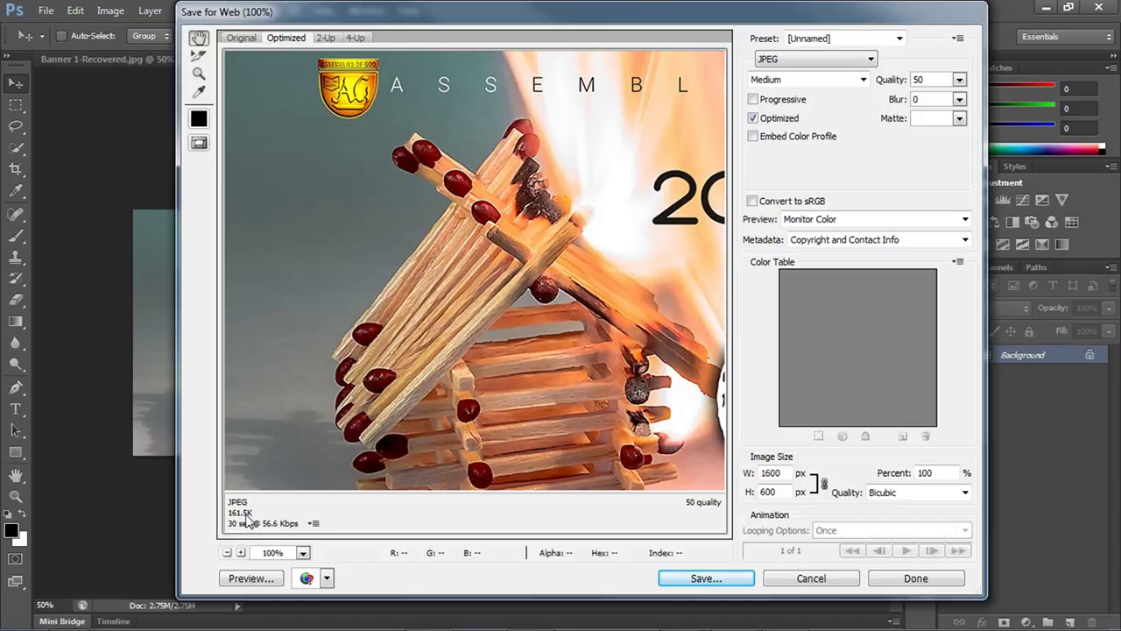
click(959, 80)
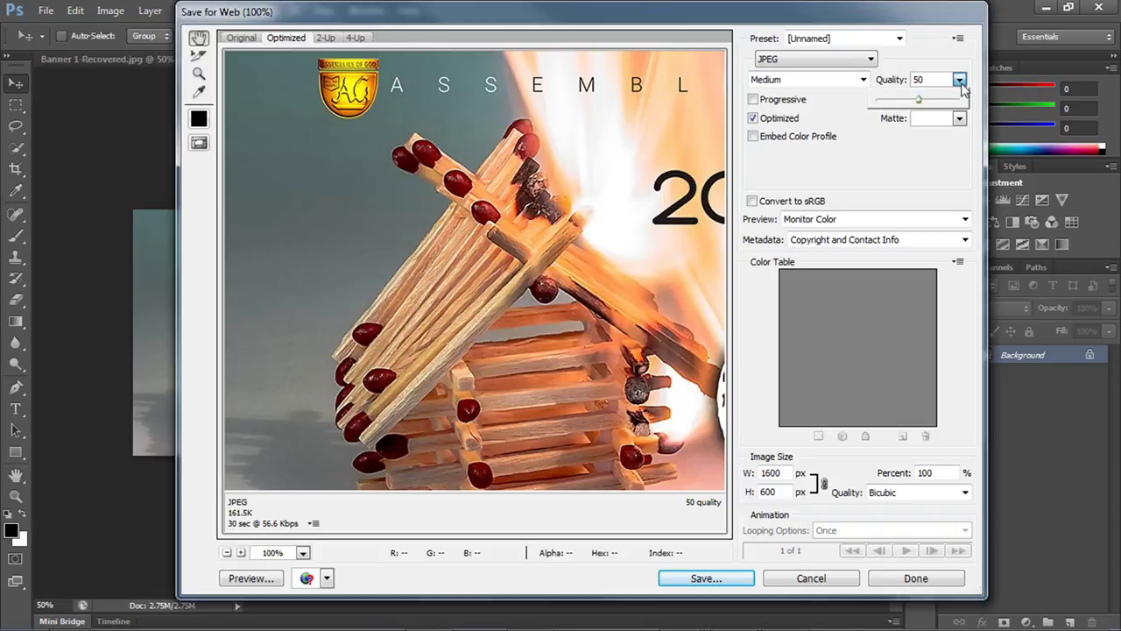
click(936, 102)
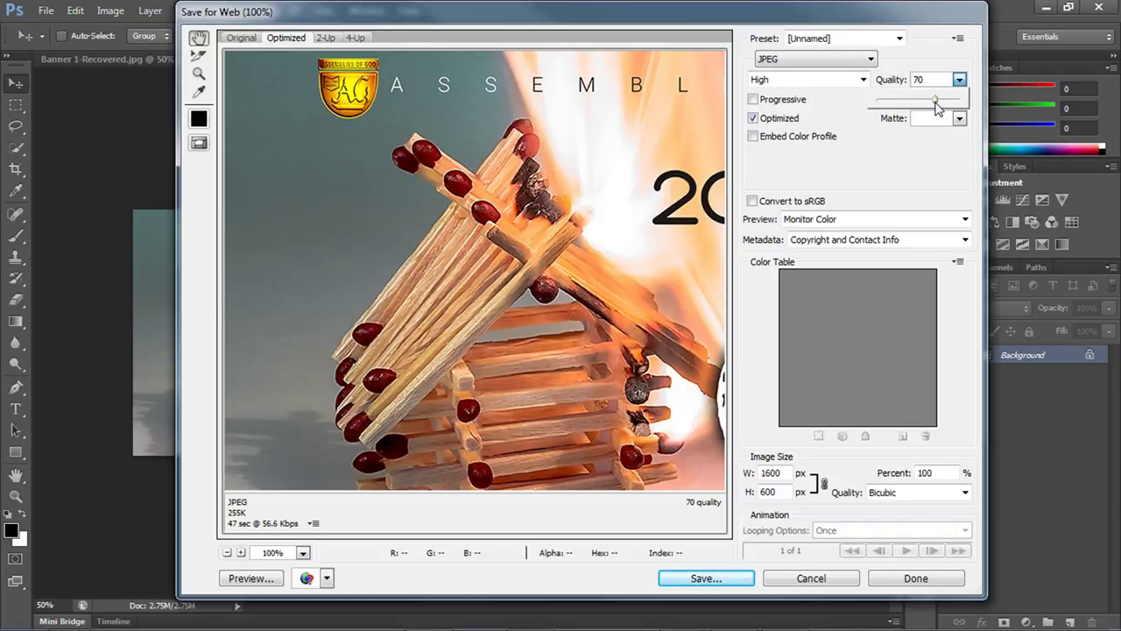
click(714, 579)
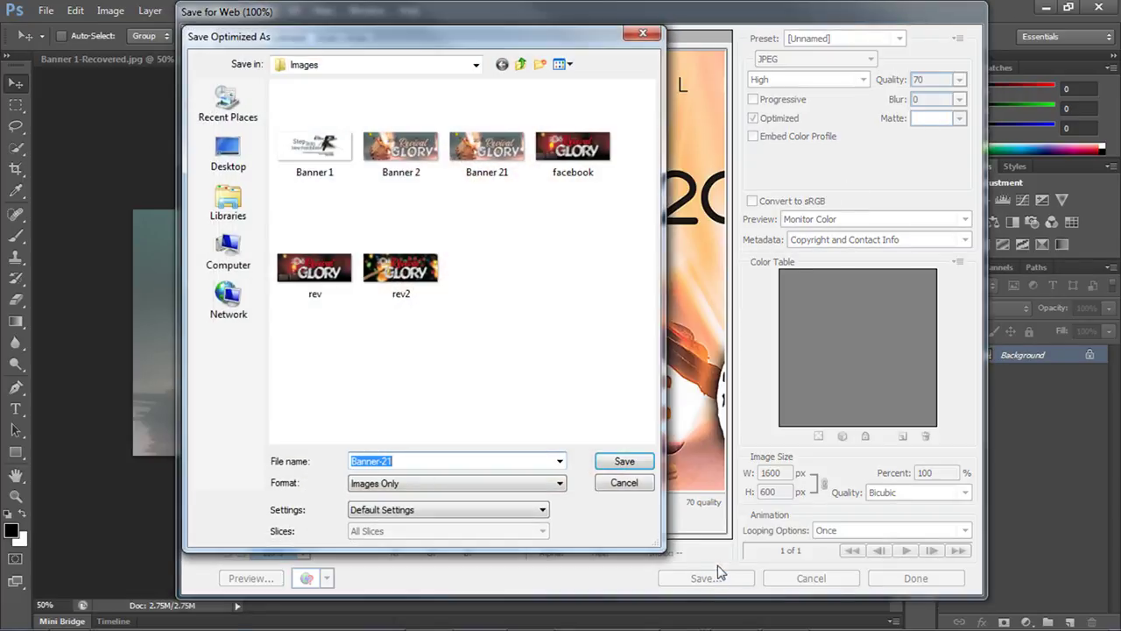
click(482, 151)
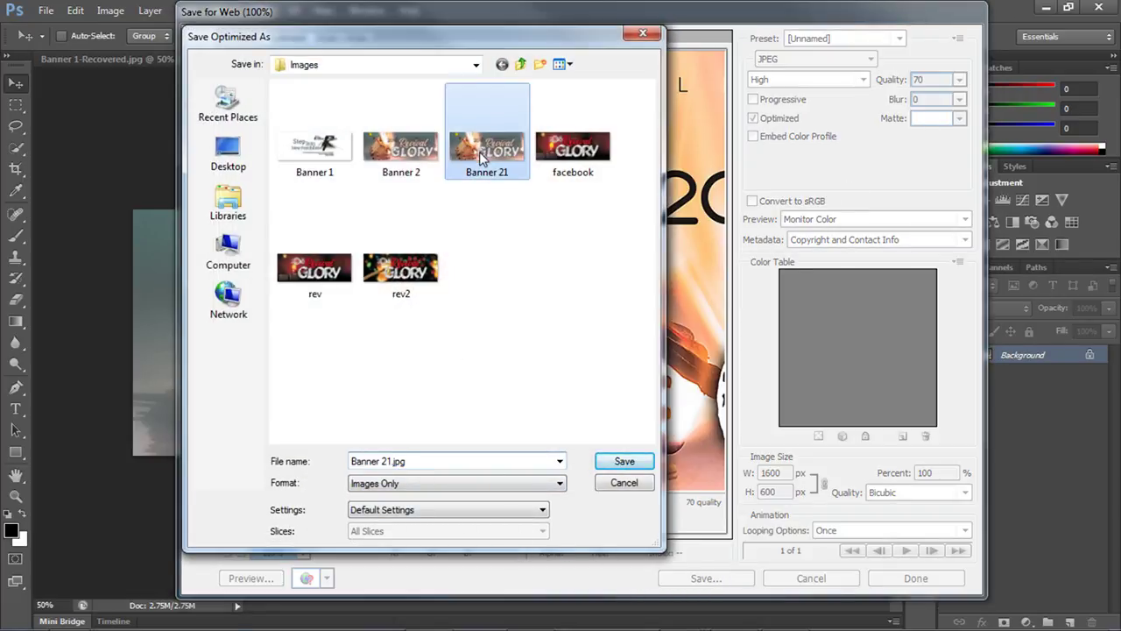
click(621, 462)
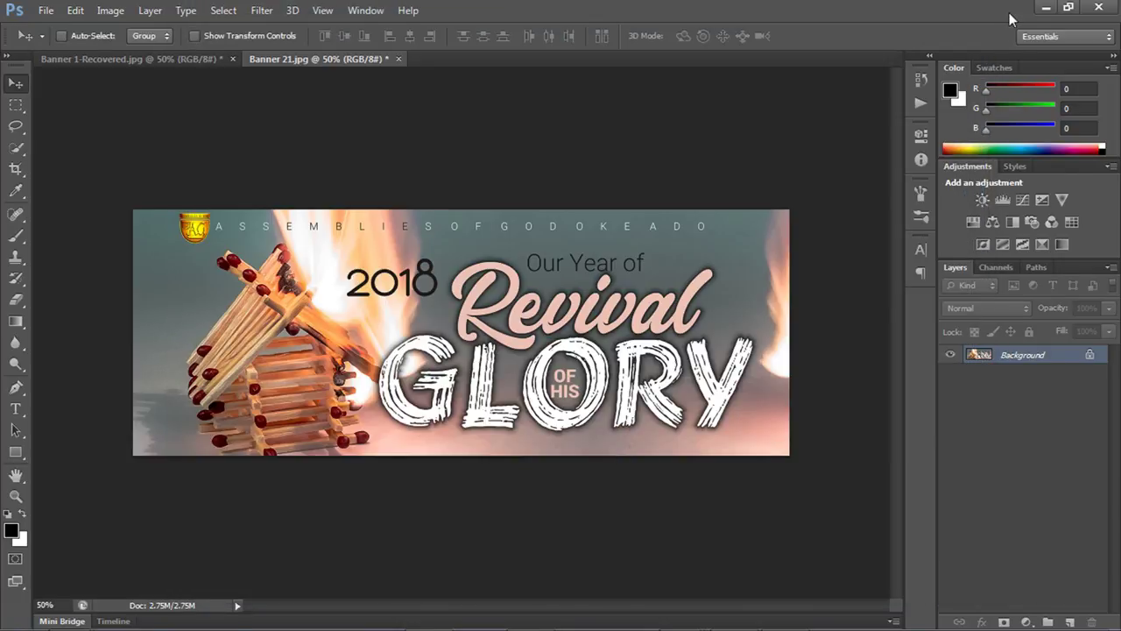
Switch back to the Images folder, compare the file size and dimensions of Banner 21 and Banner-21, and open Banner-21 for viewing.
click(1046, 7)
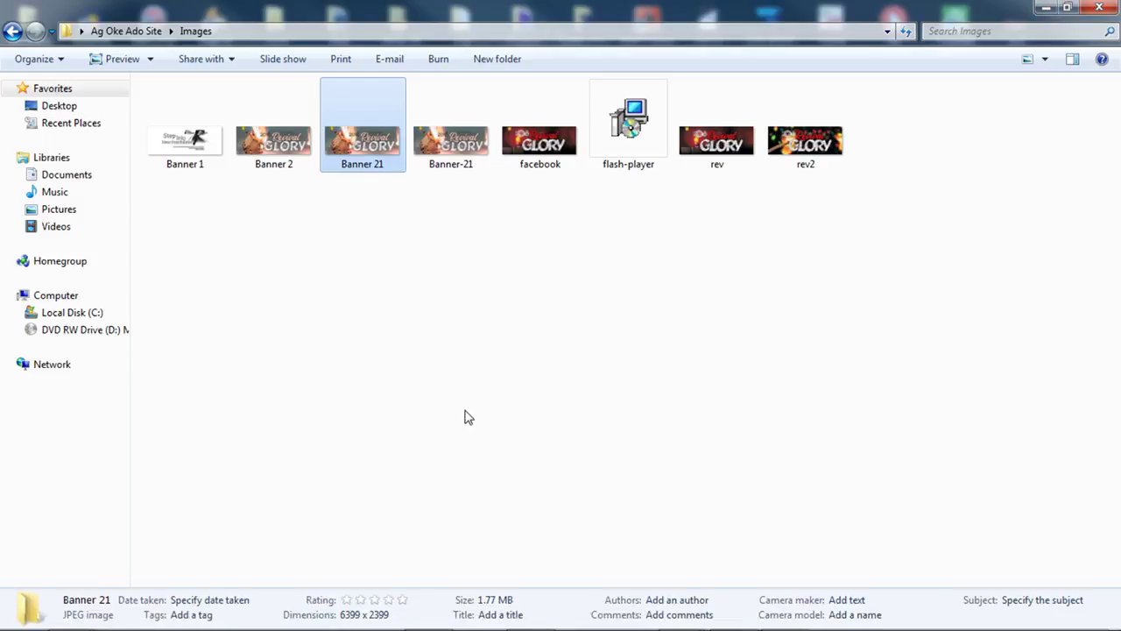
click(399, 241)
click(350, 167)
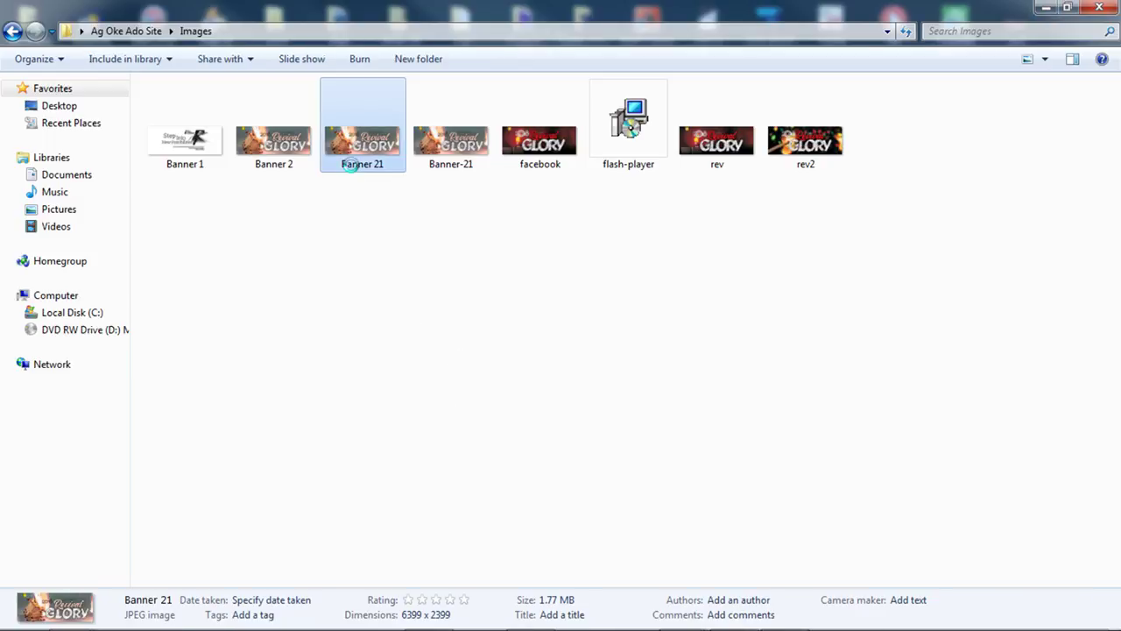
right_click(351, 166)
click(342, 223)
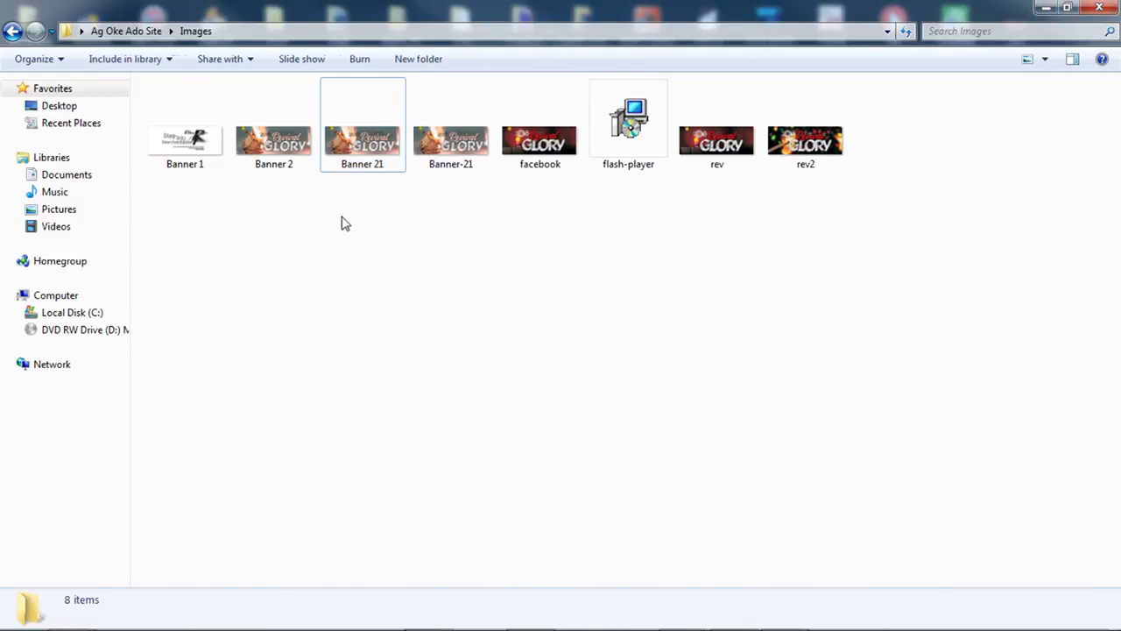
click(363, 156)
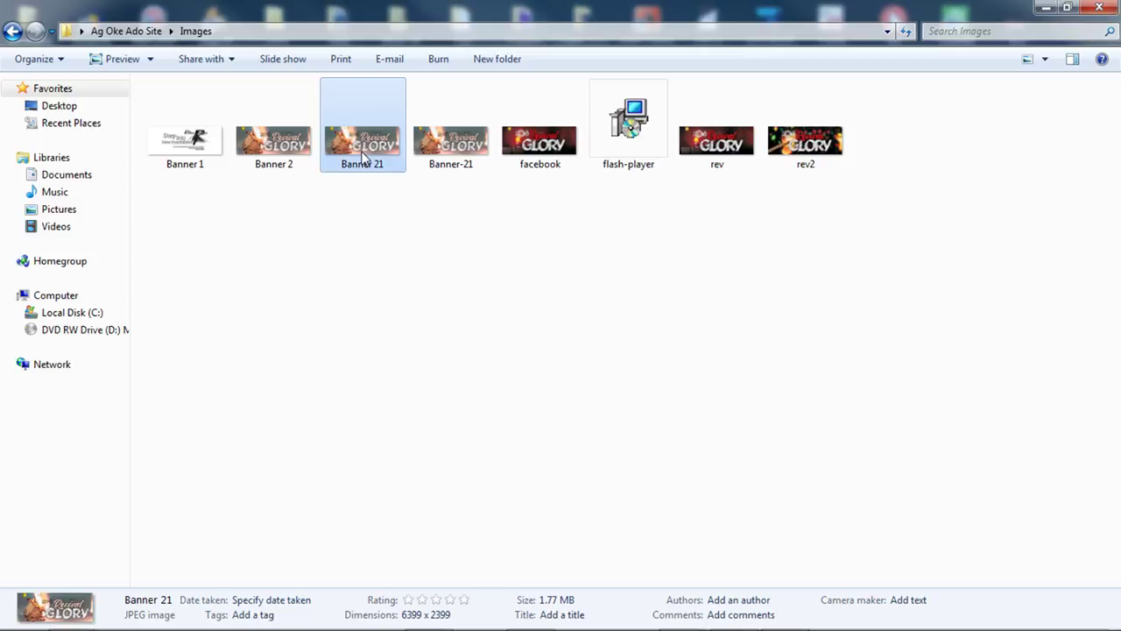
click(440, 150)
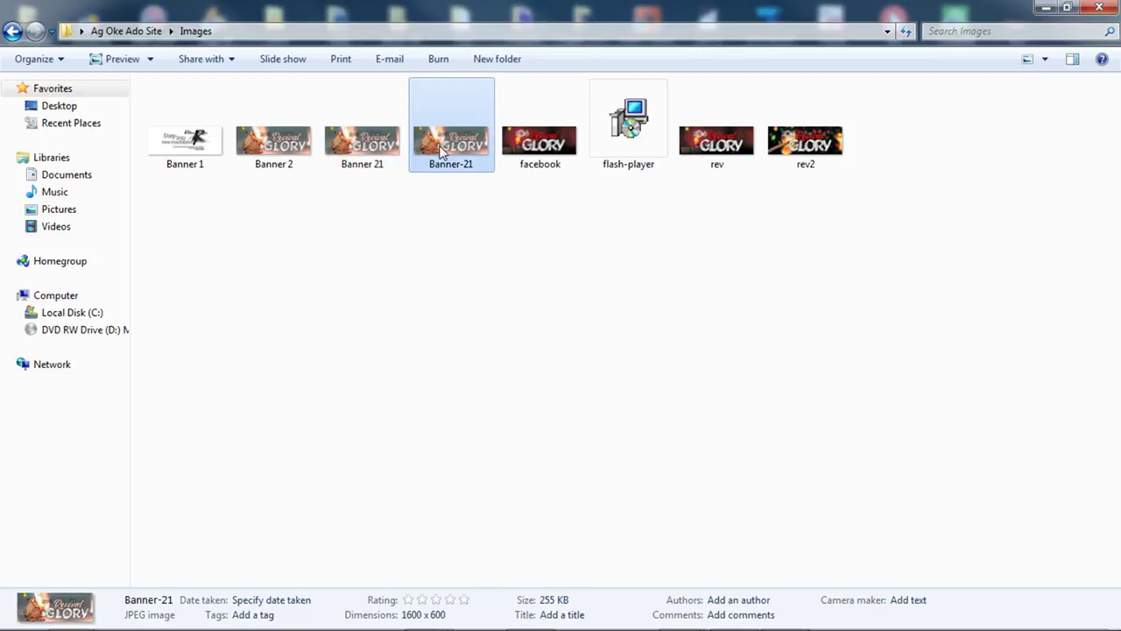
double_click(441, 151)
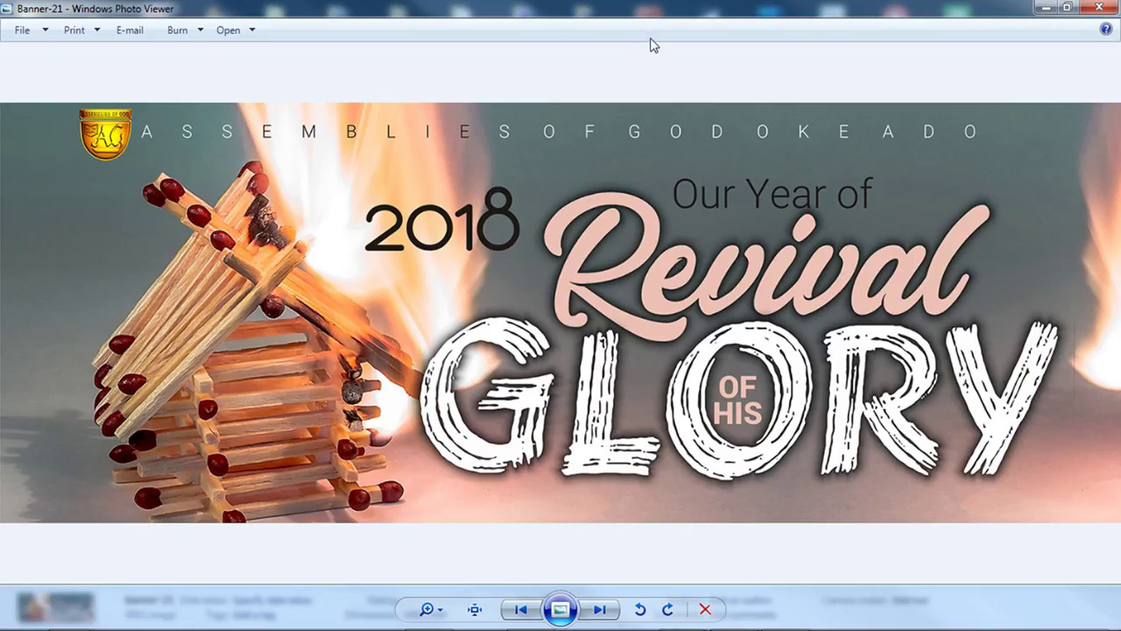